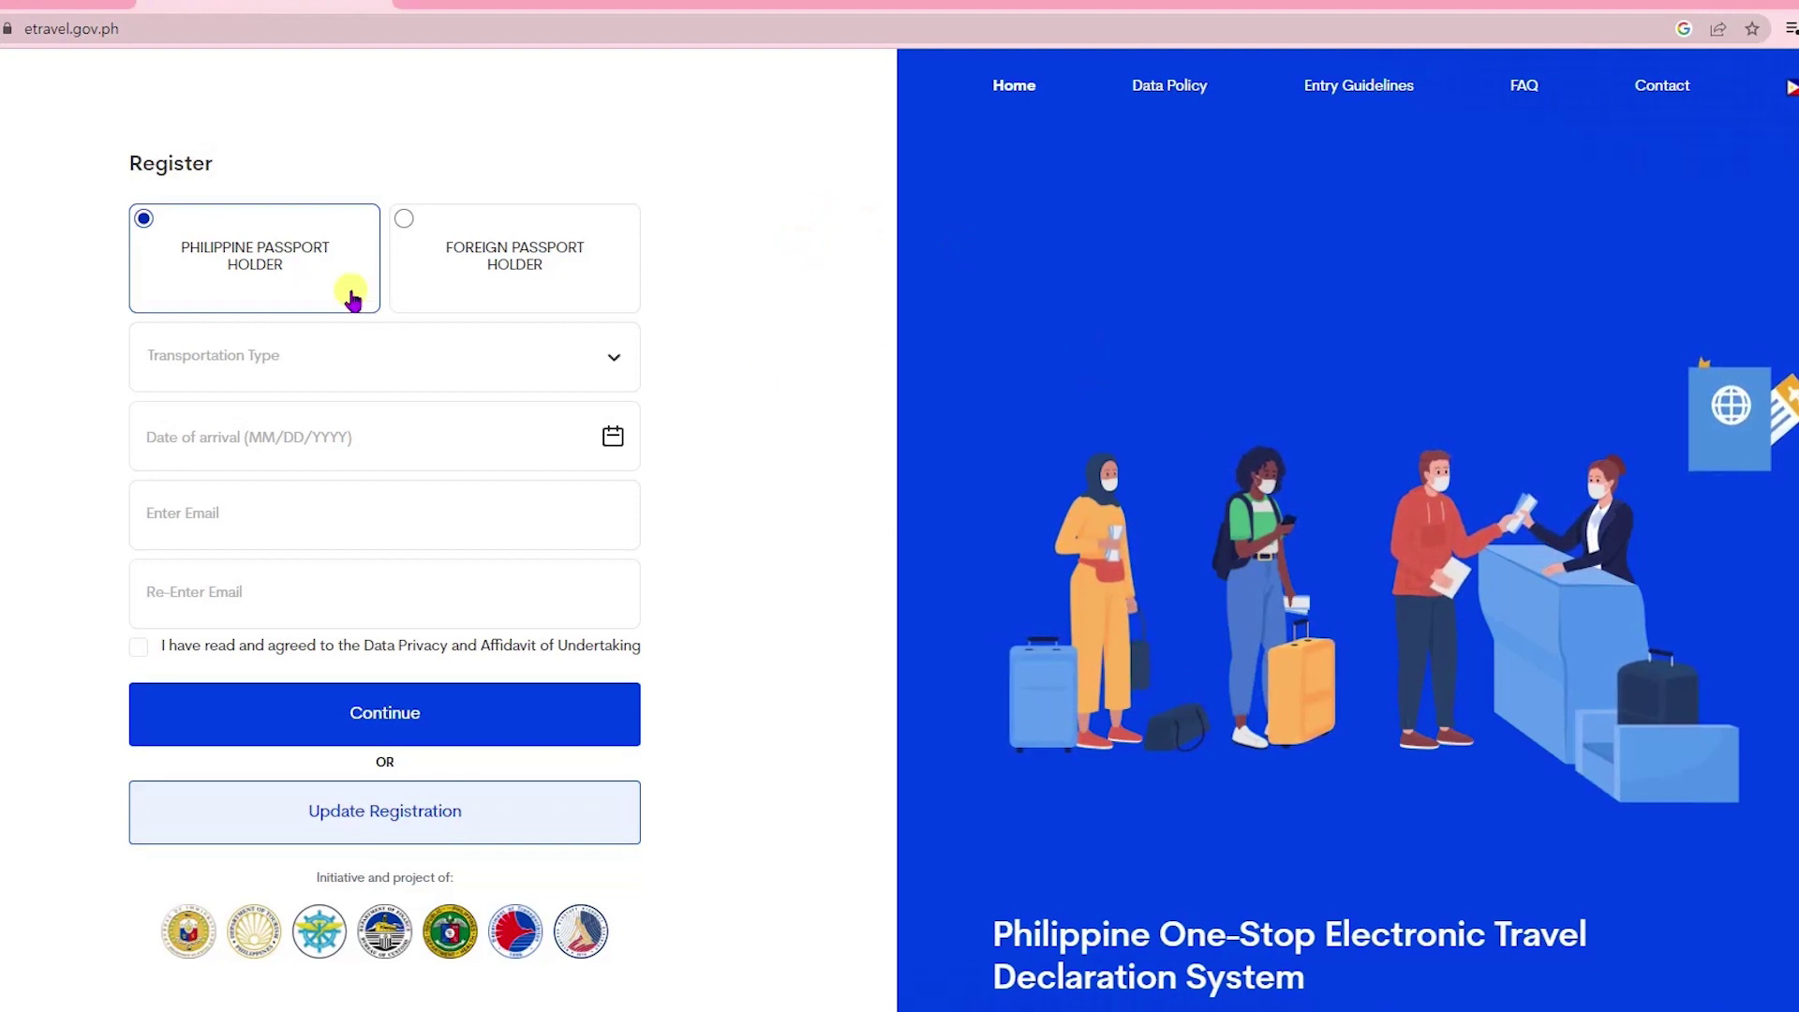
- Choose Philippine Passport Holder, transportation type AIR, and arrival date 12/13/2022
click(412, 286)
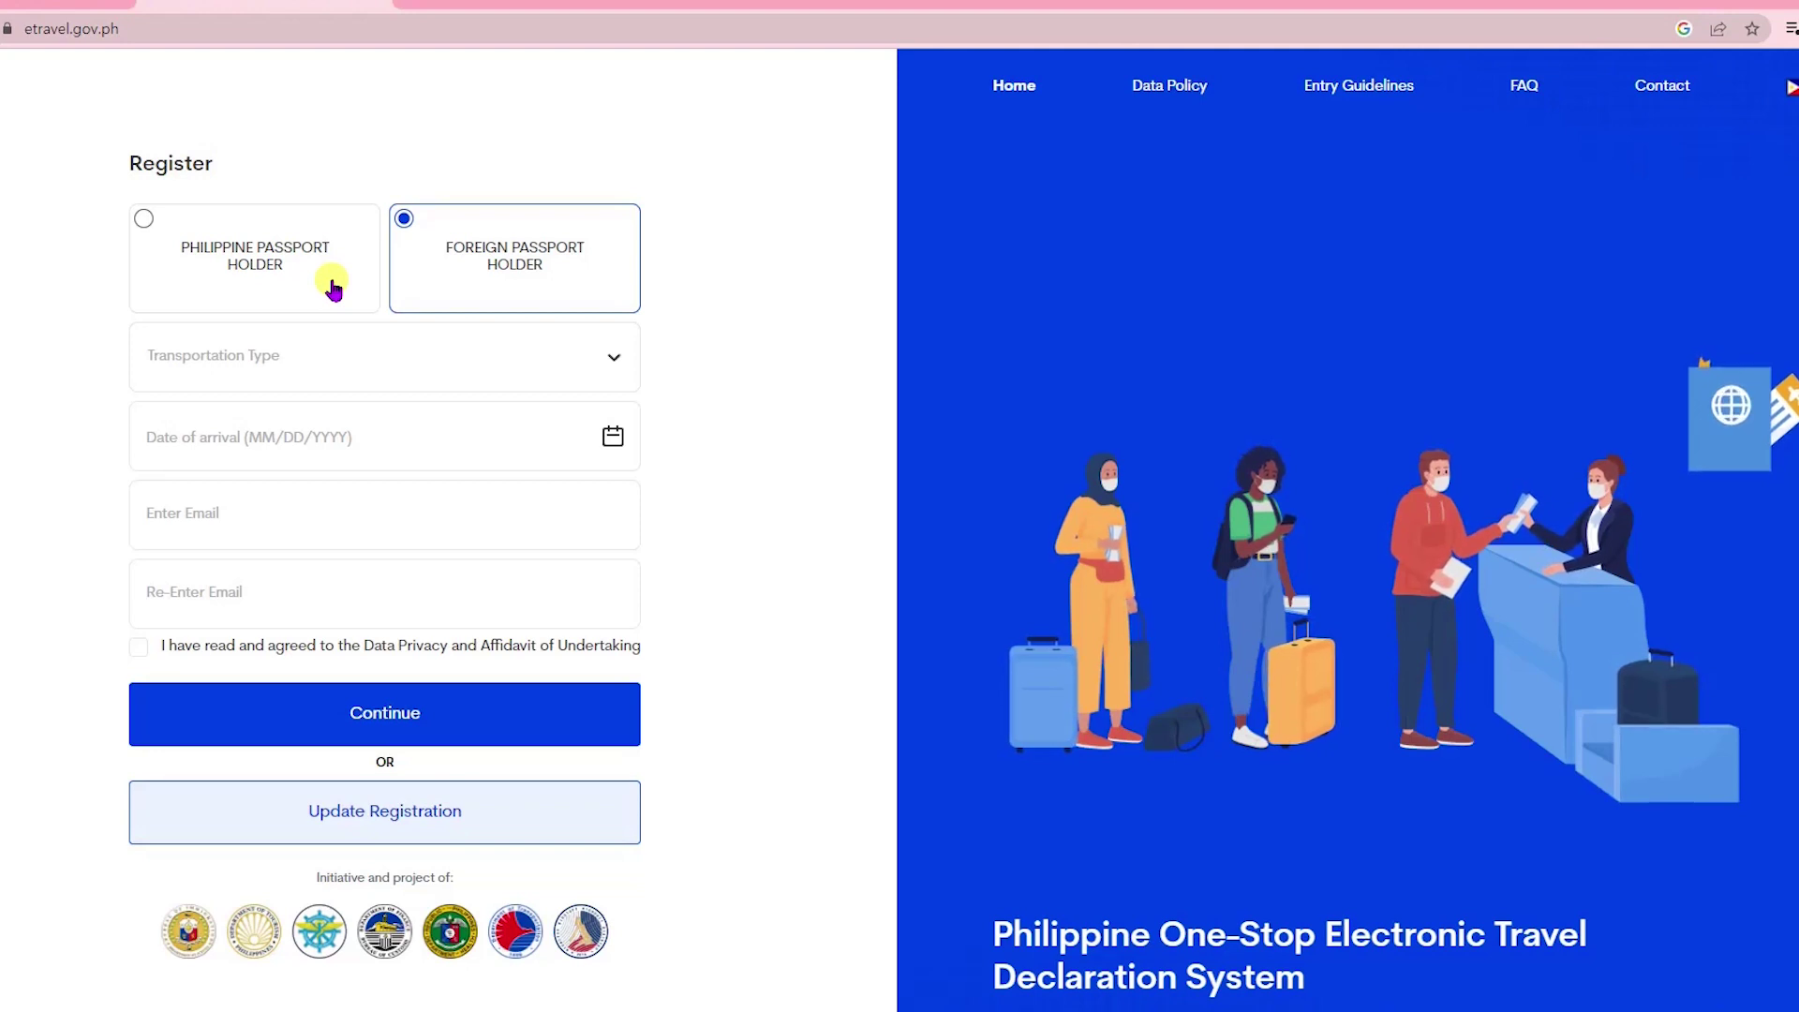
click(332, 289)
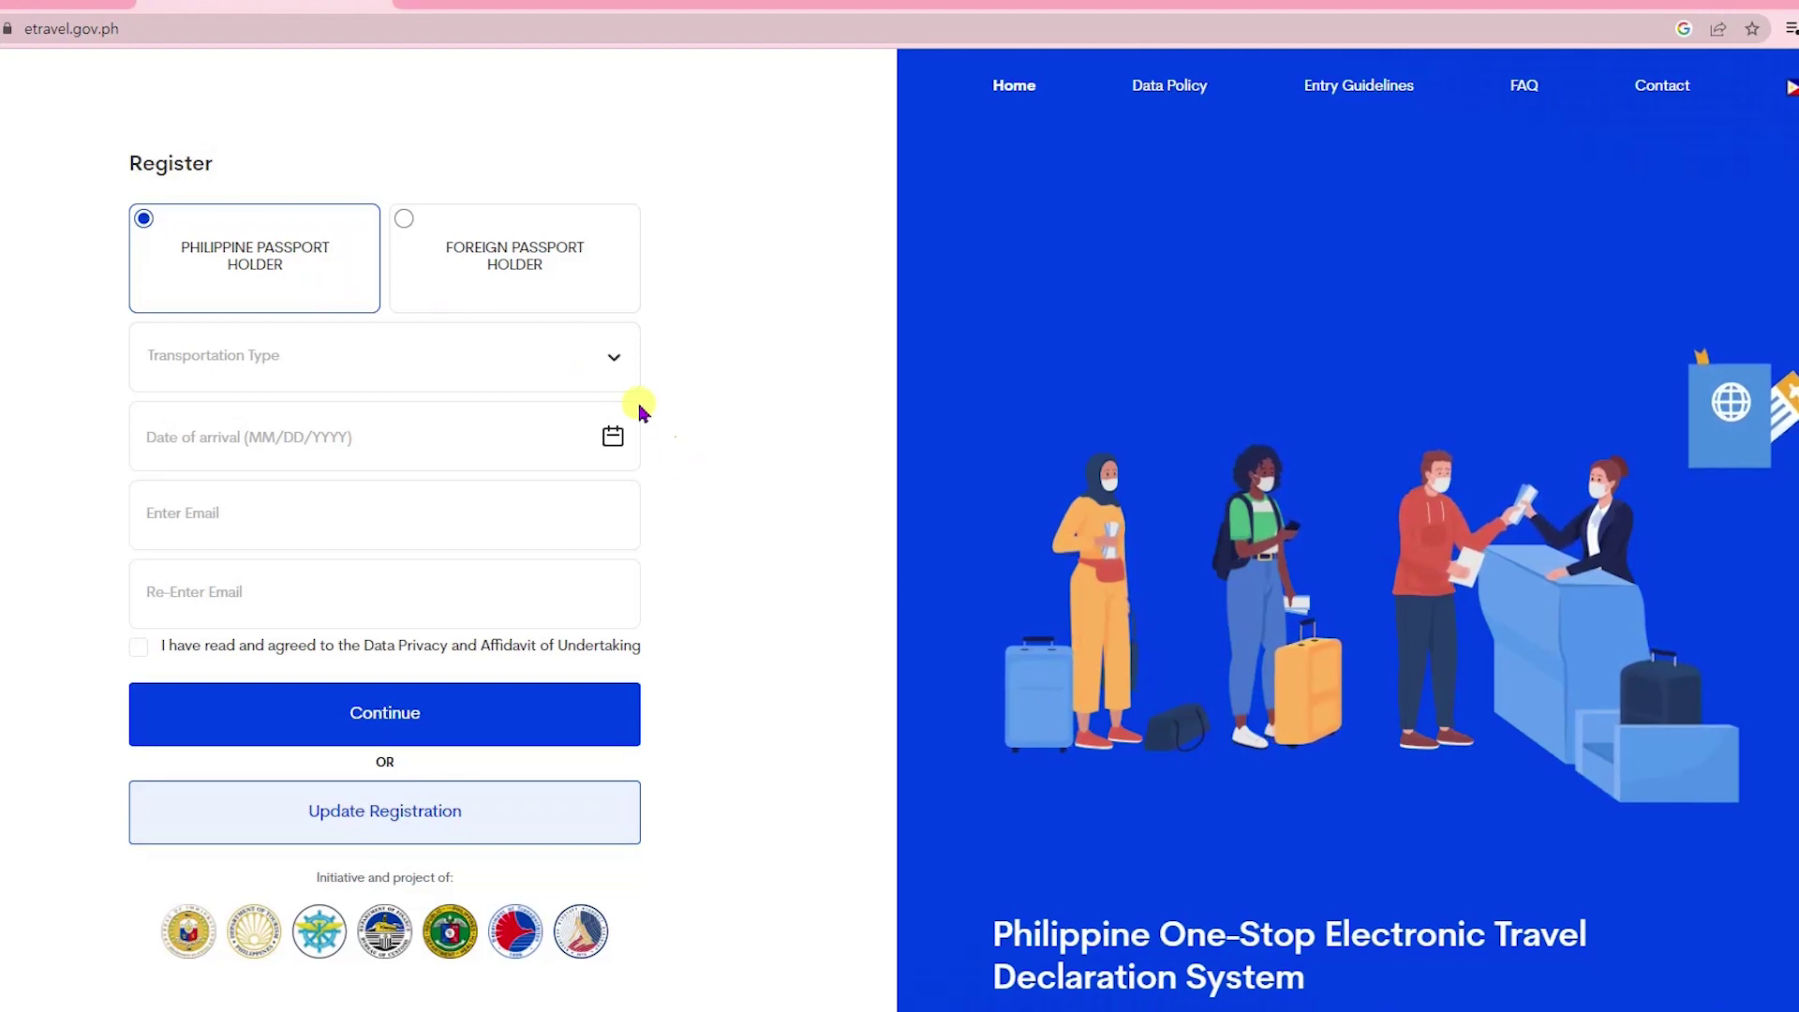
click(613, 365)
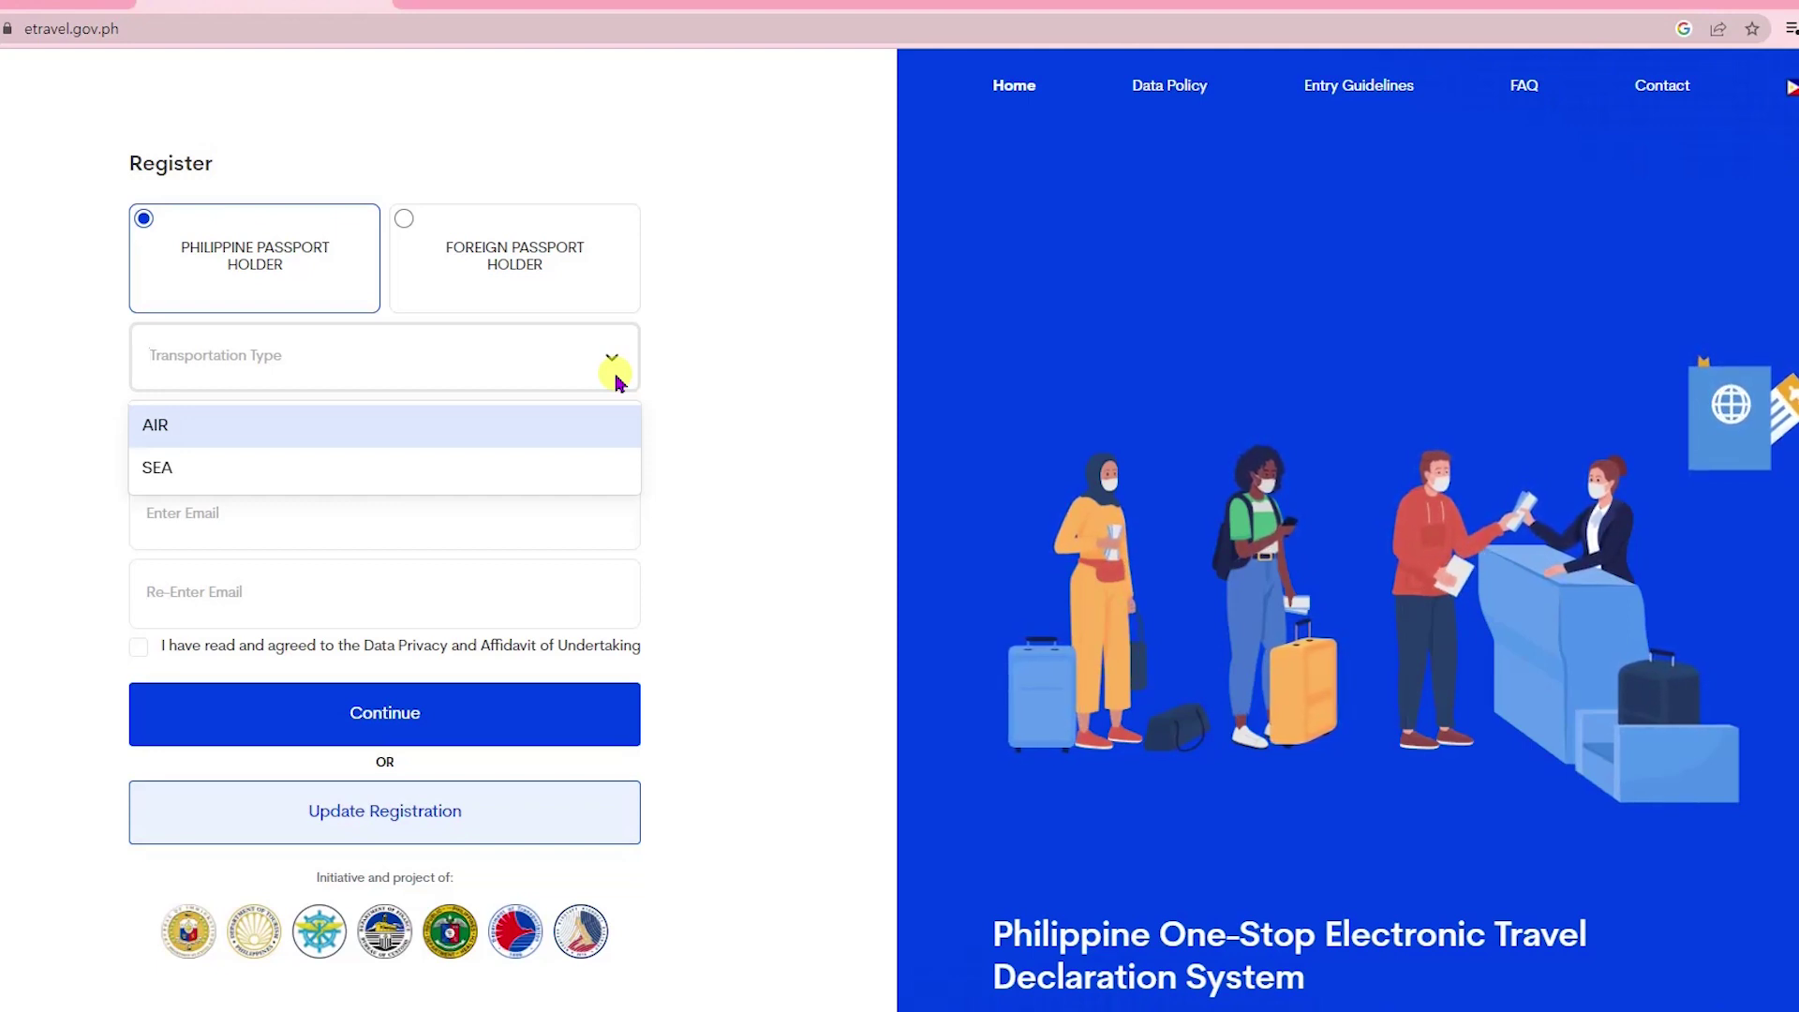
click(610, 445)
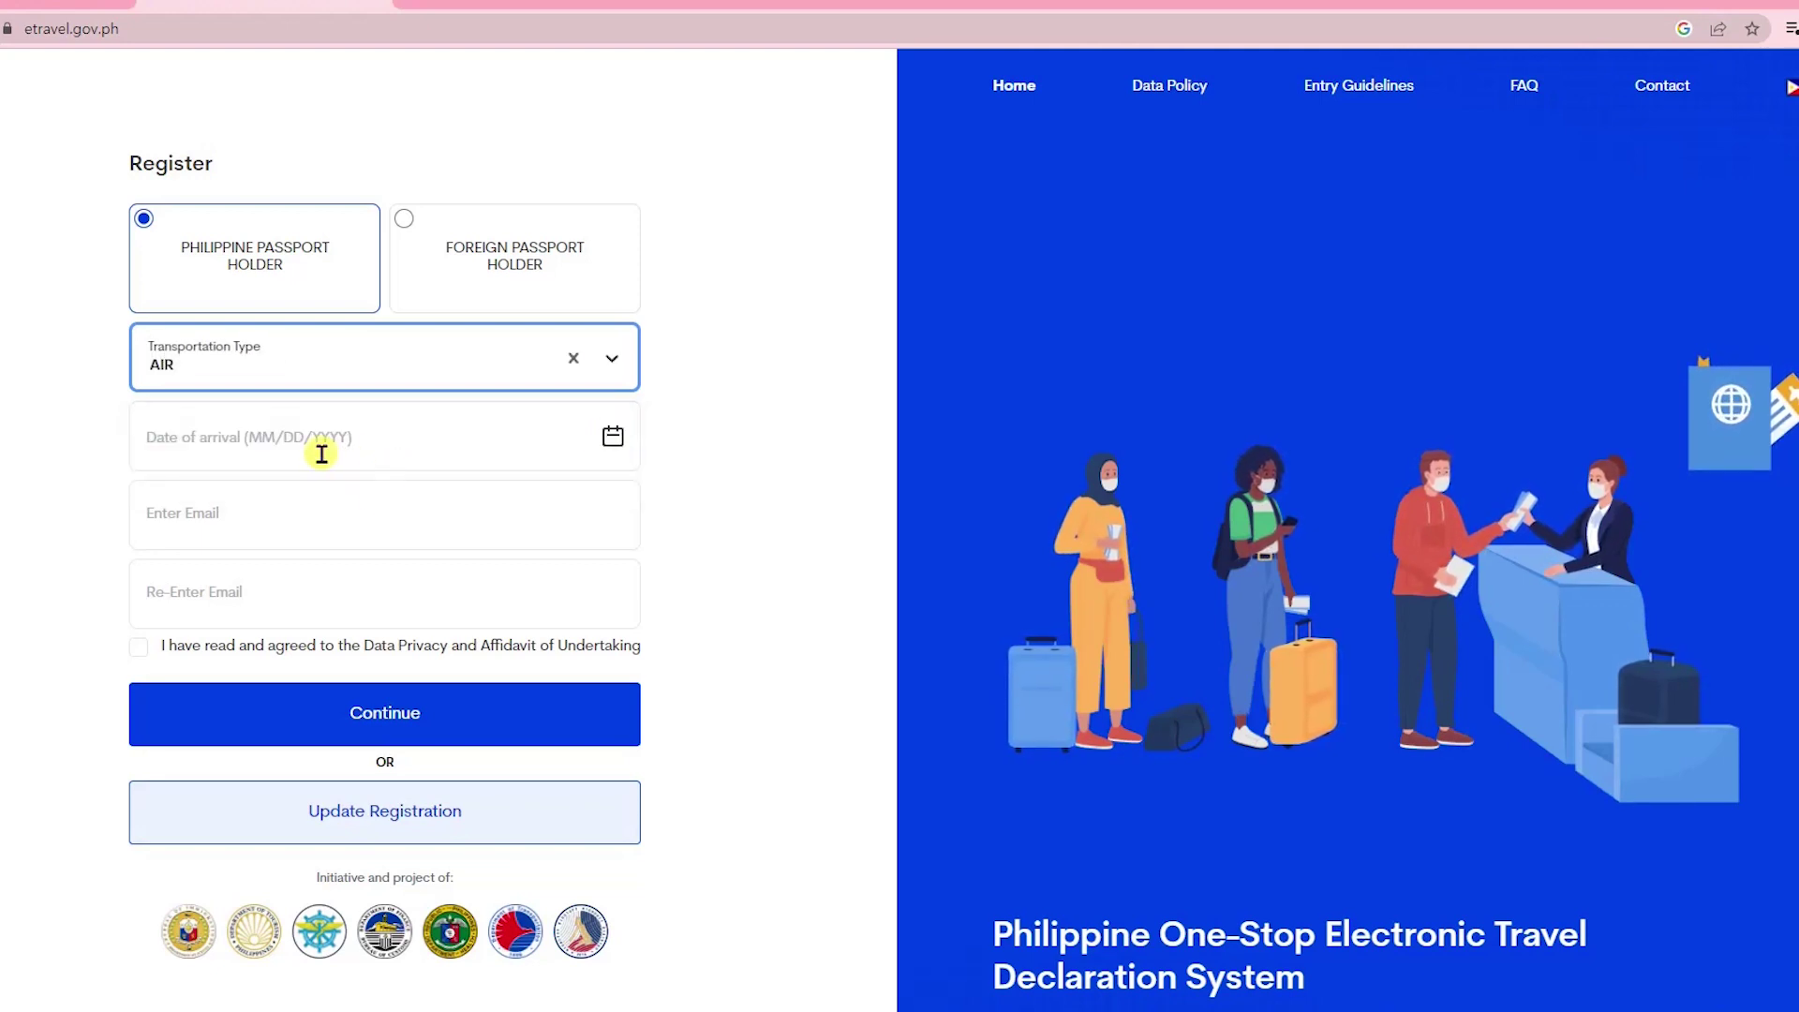
click(180, 440)
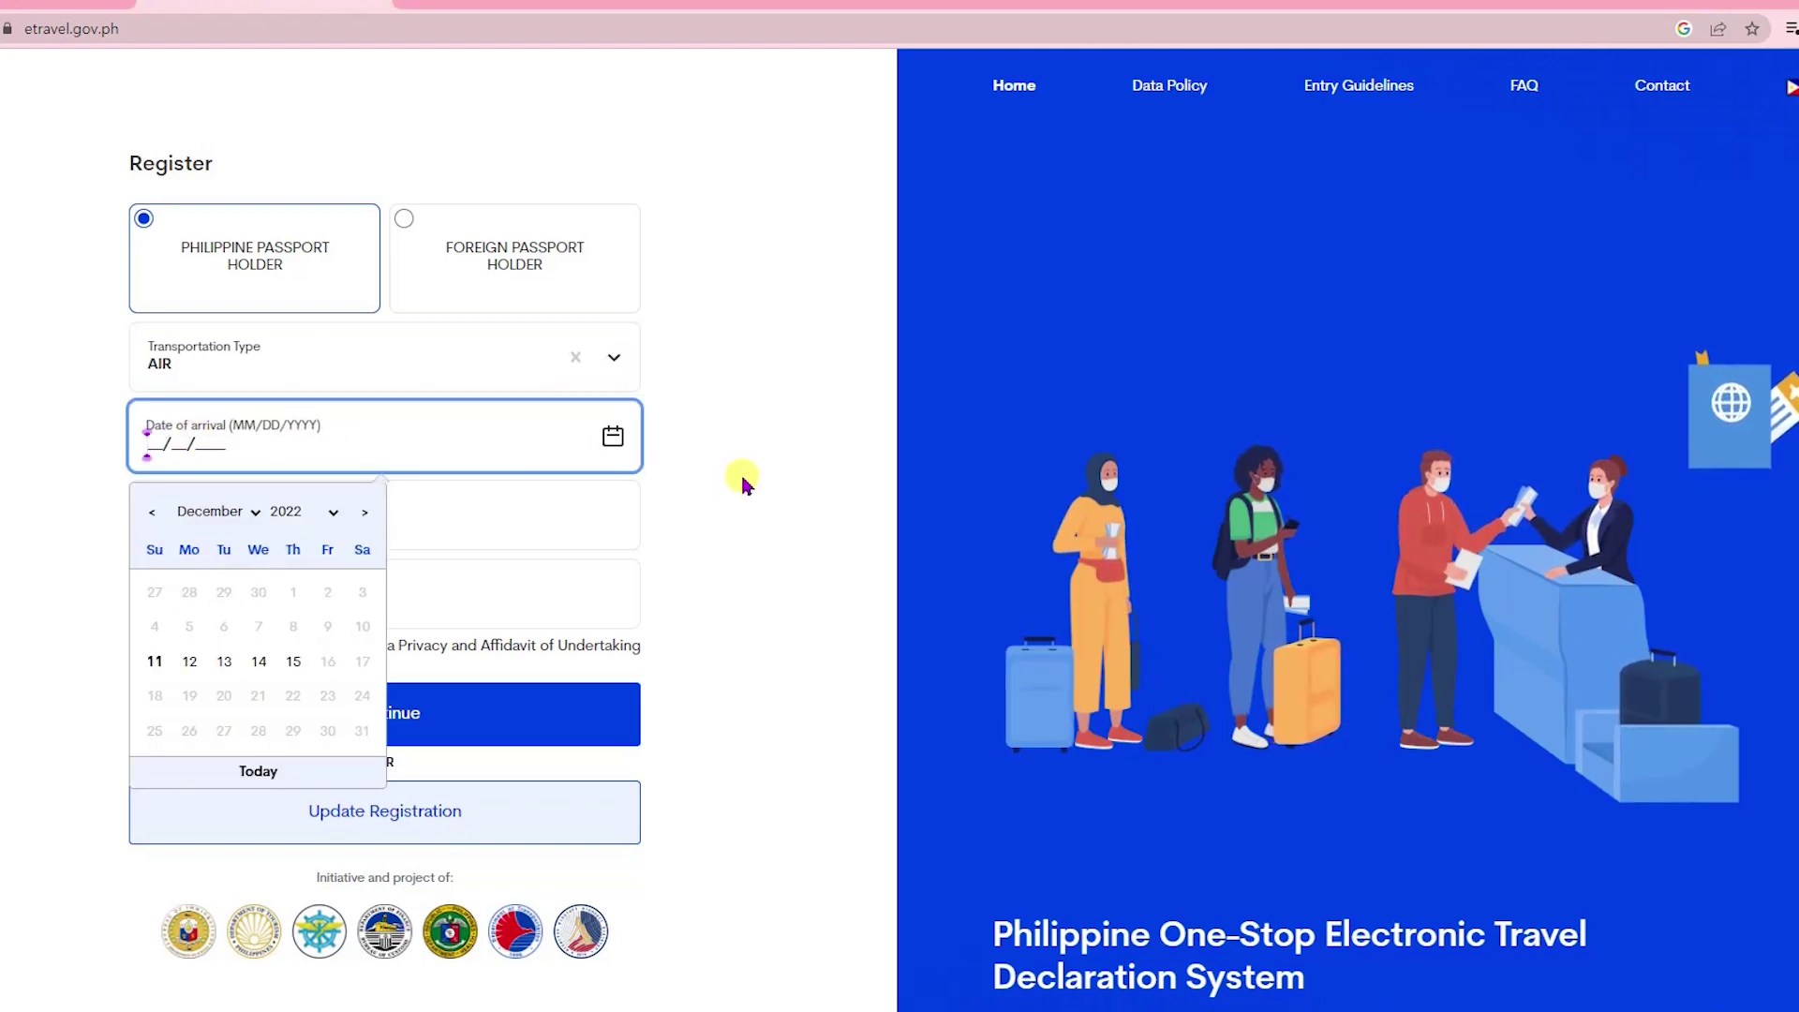
text(12/)
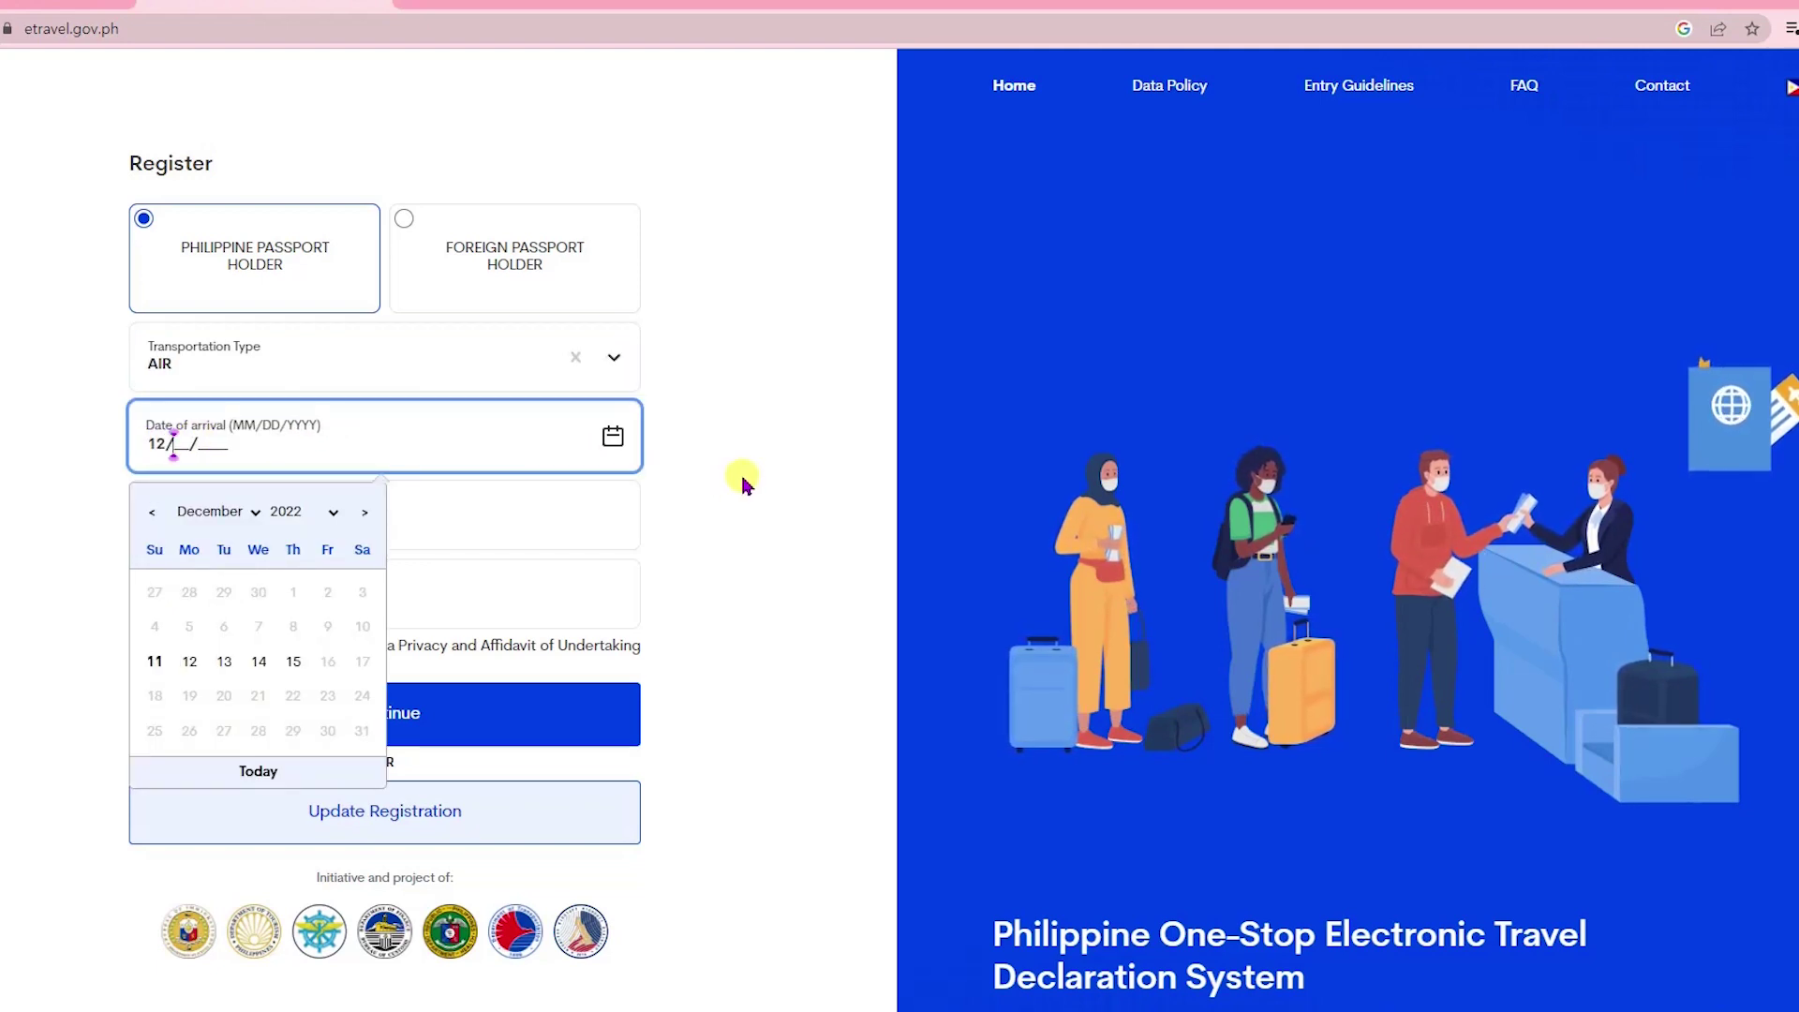
text(13/)
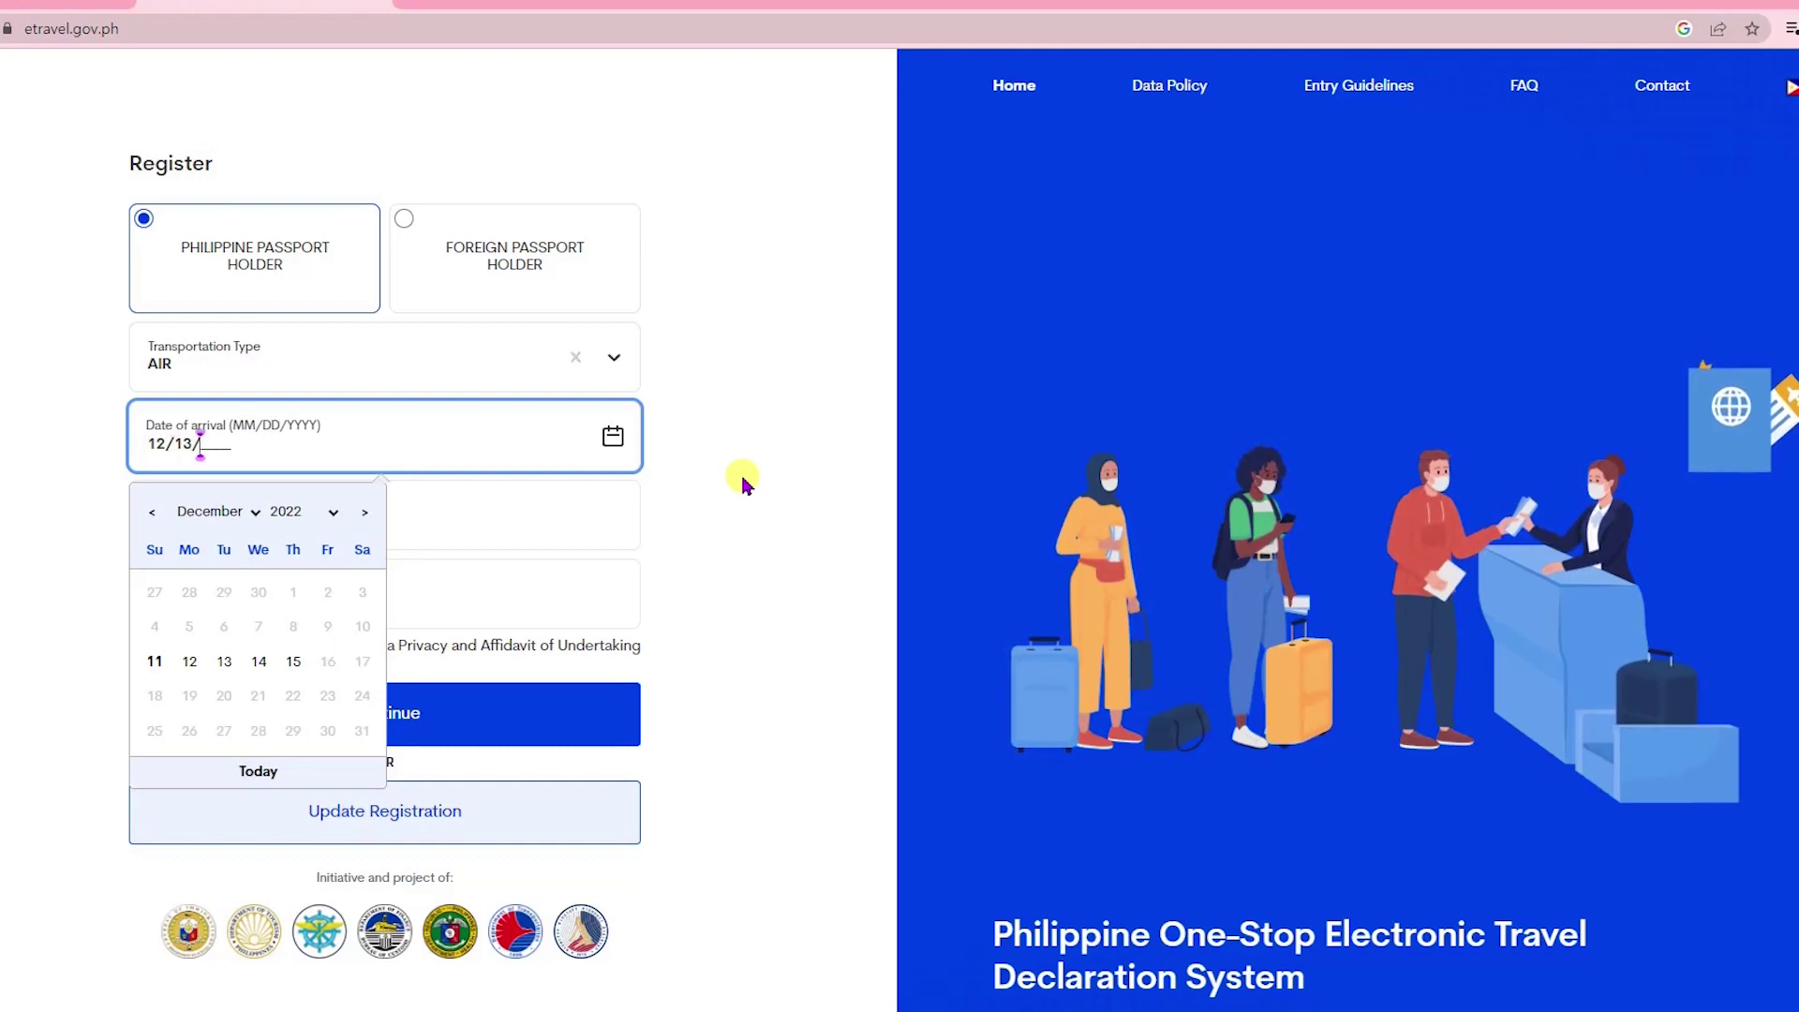
text(2022)
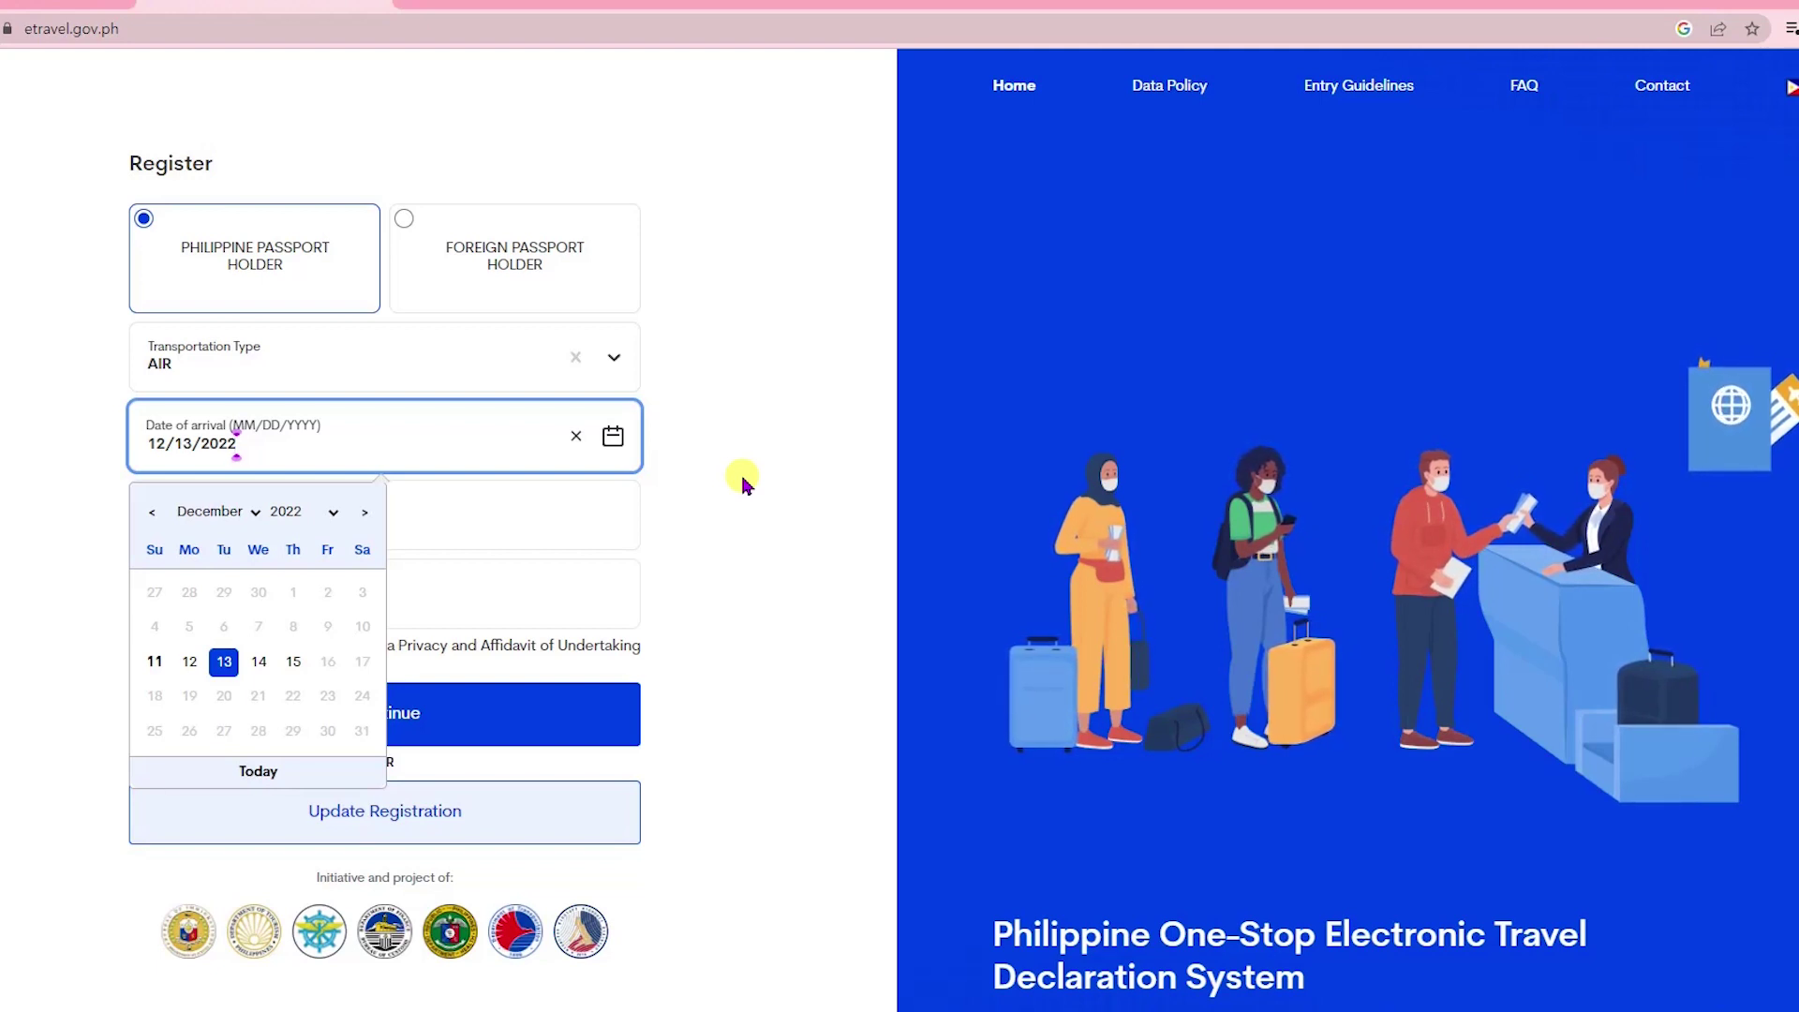
- Change the arrival date to today, 12/11/2022, and enter the same e-mail address in both e-mail fields
click(249, 771)
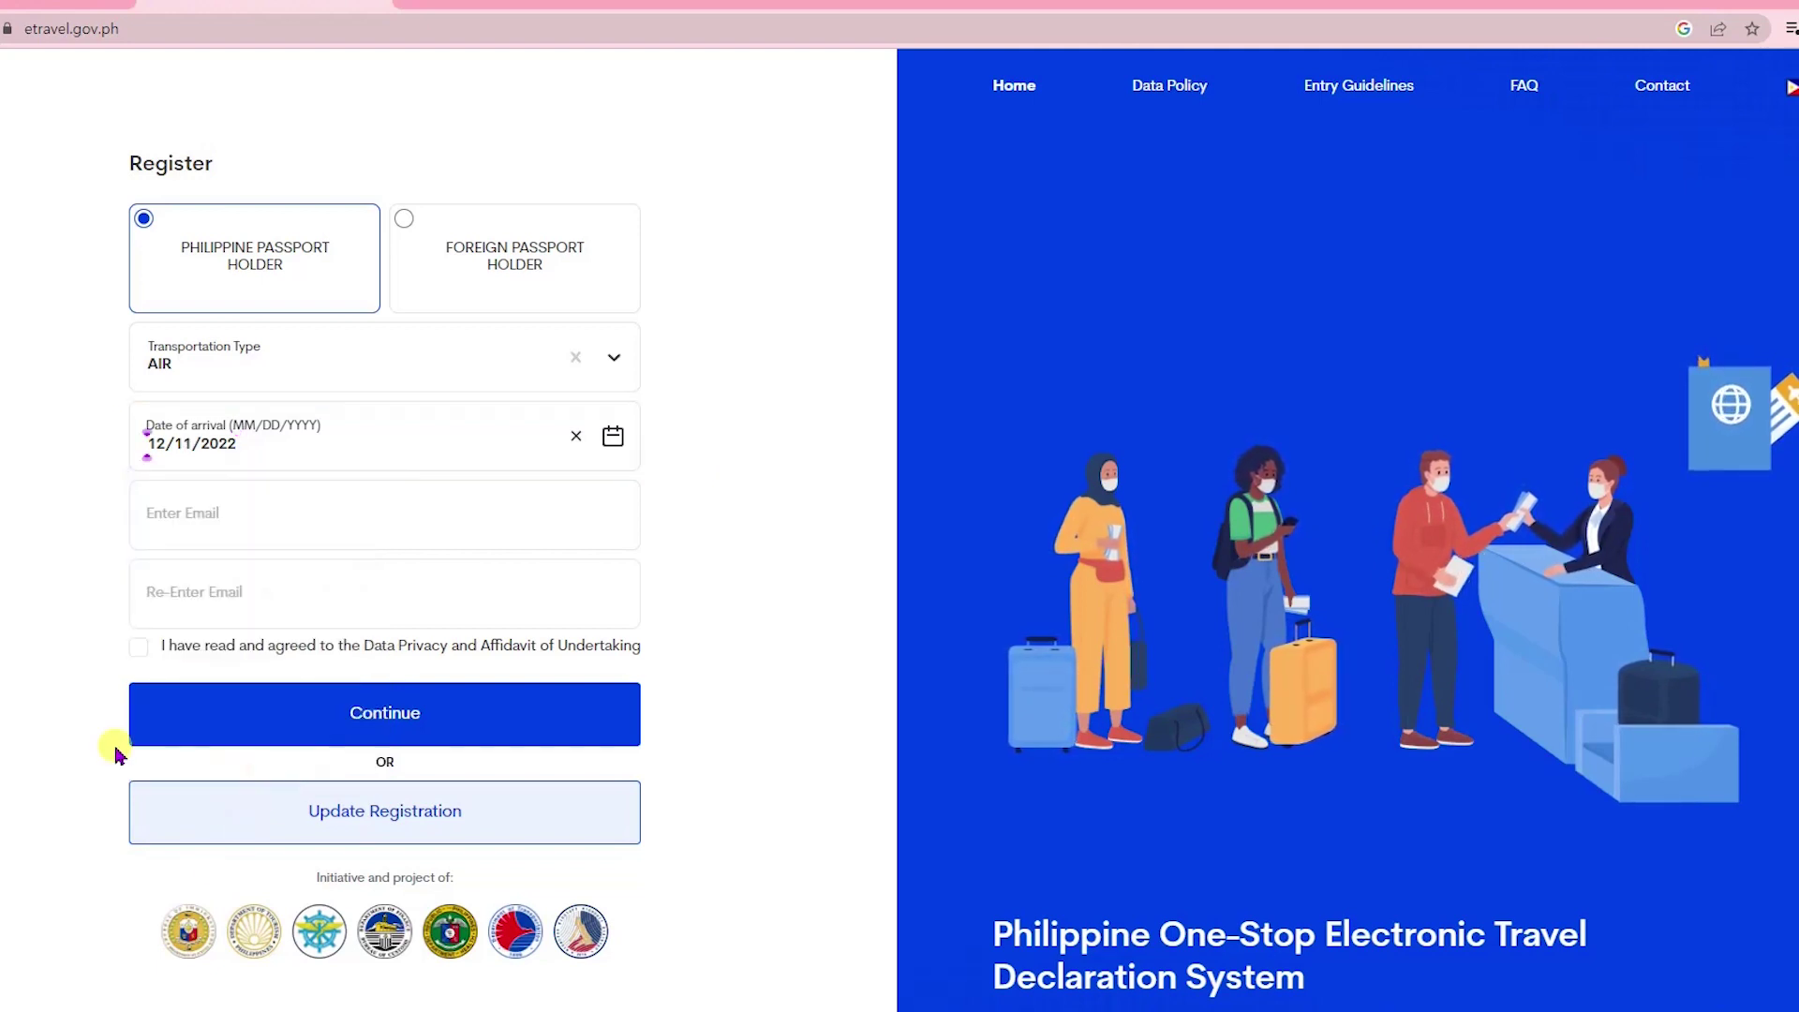
click(255, 519)
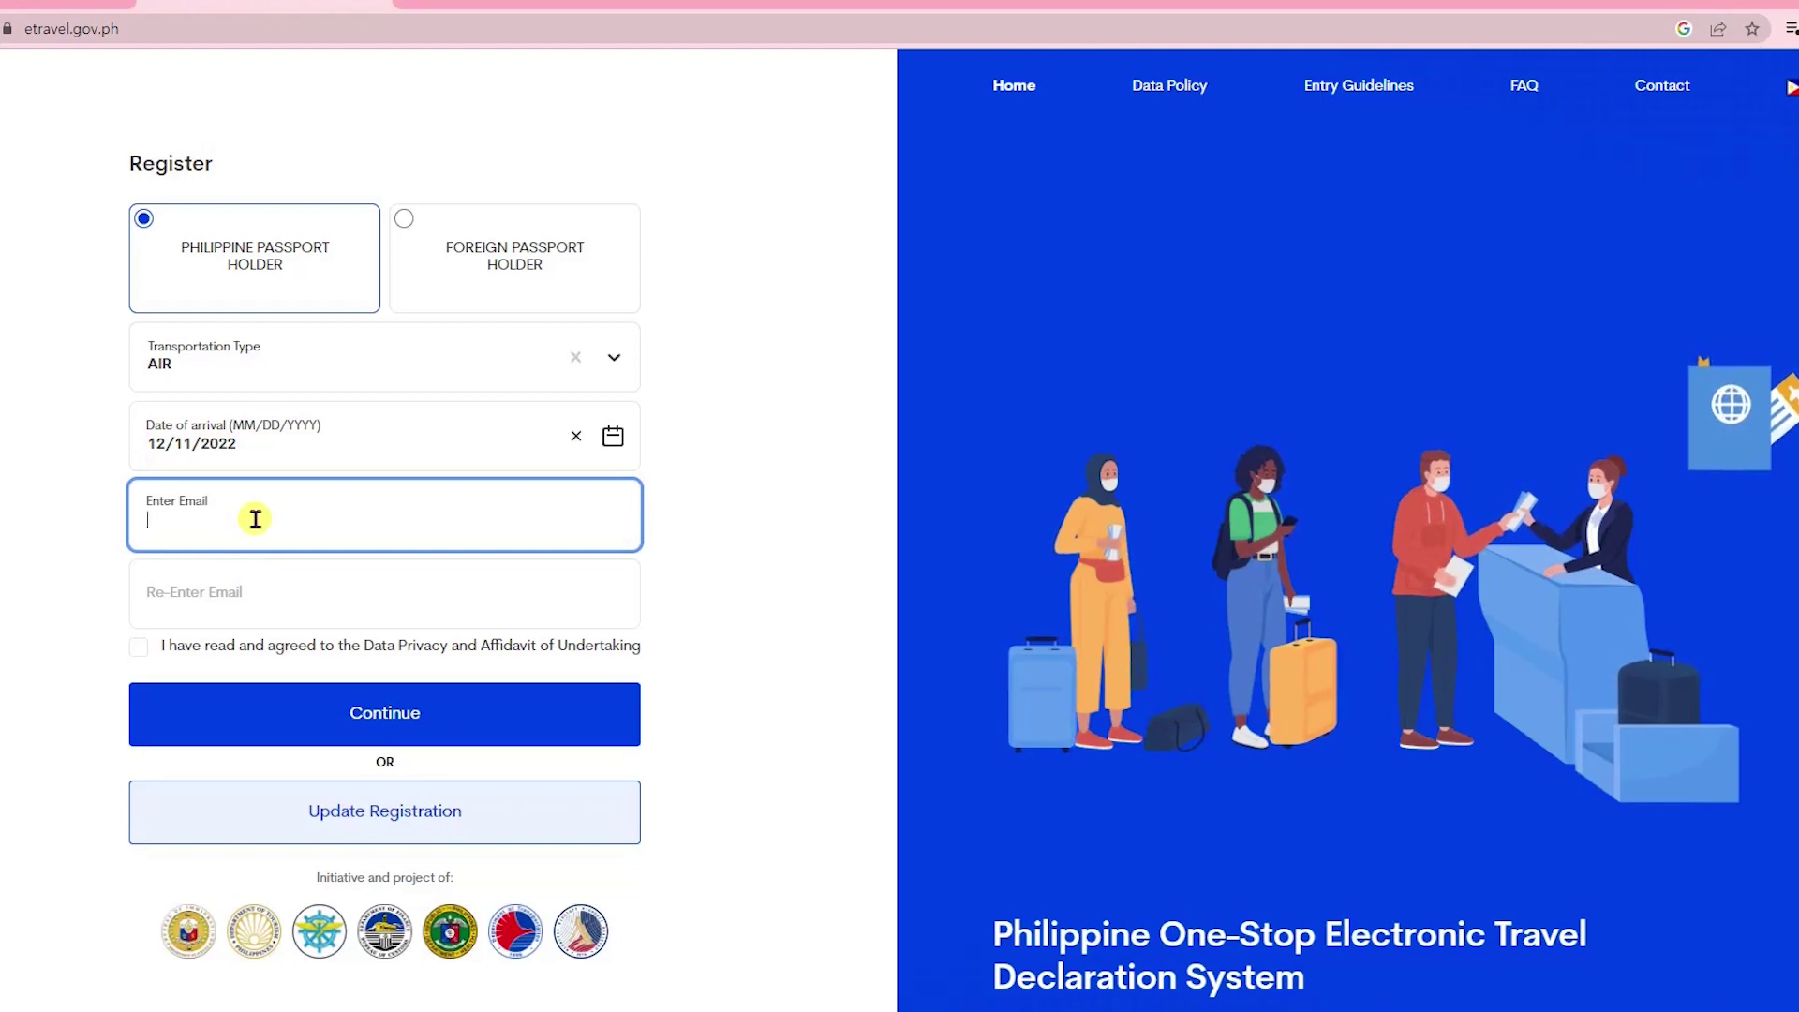
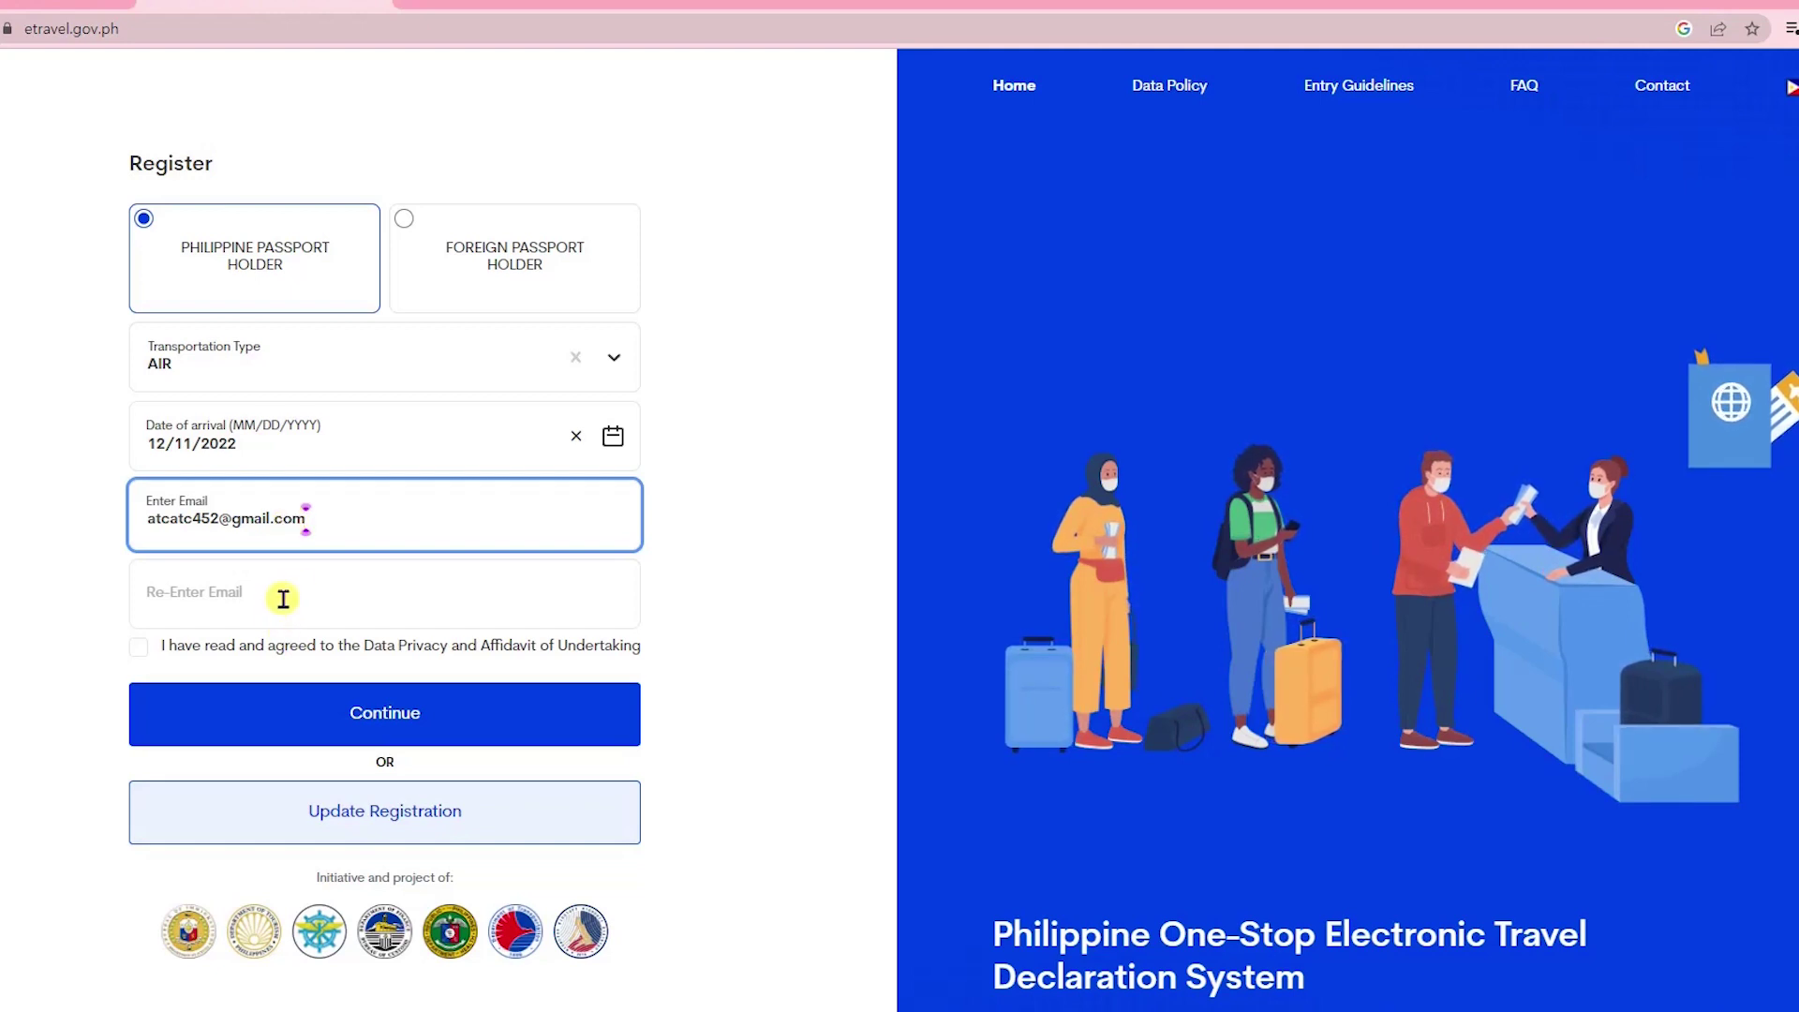
drag(311, 518, 149, 518)
key(ctrl+c)
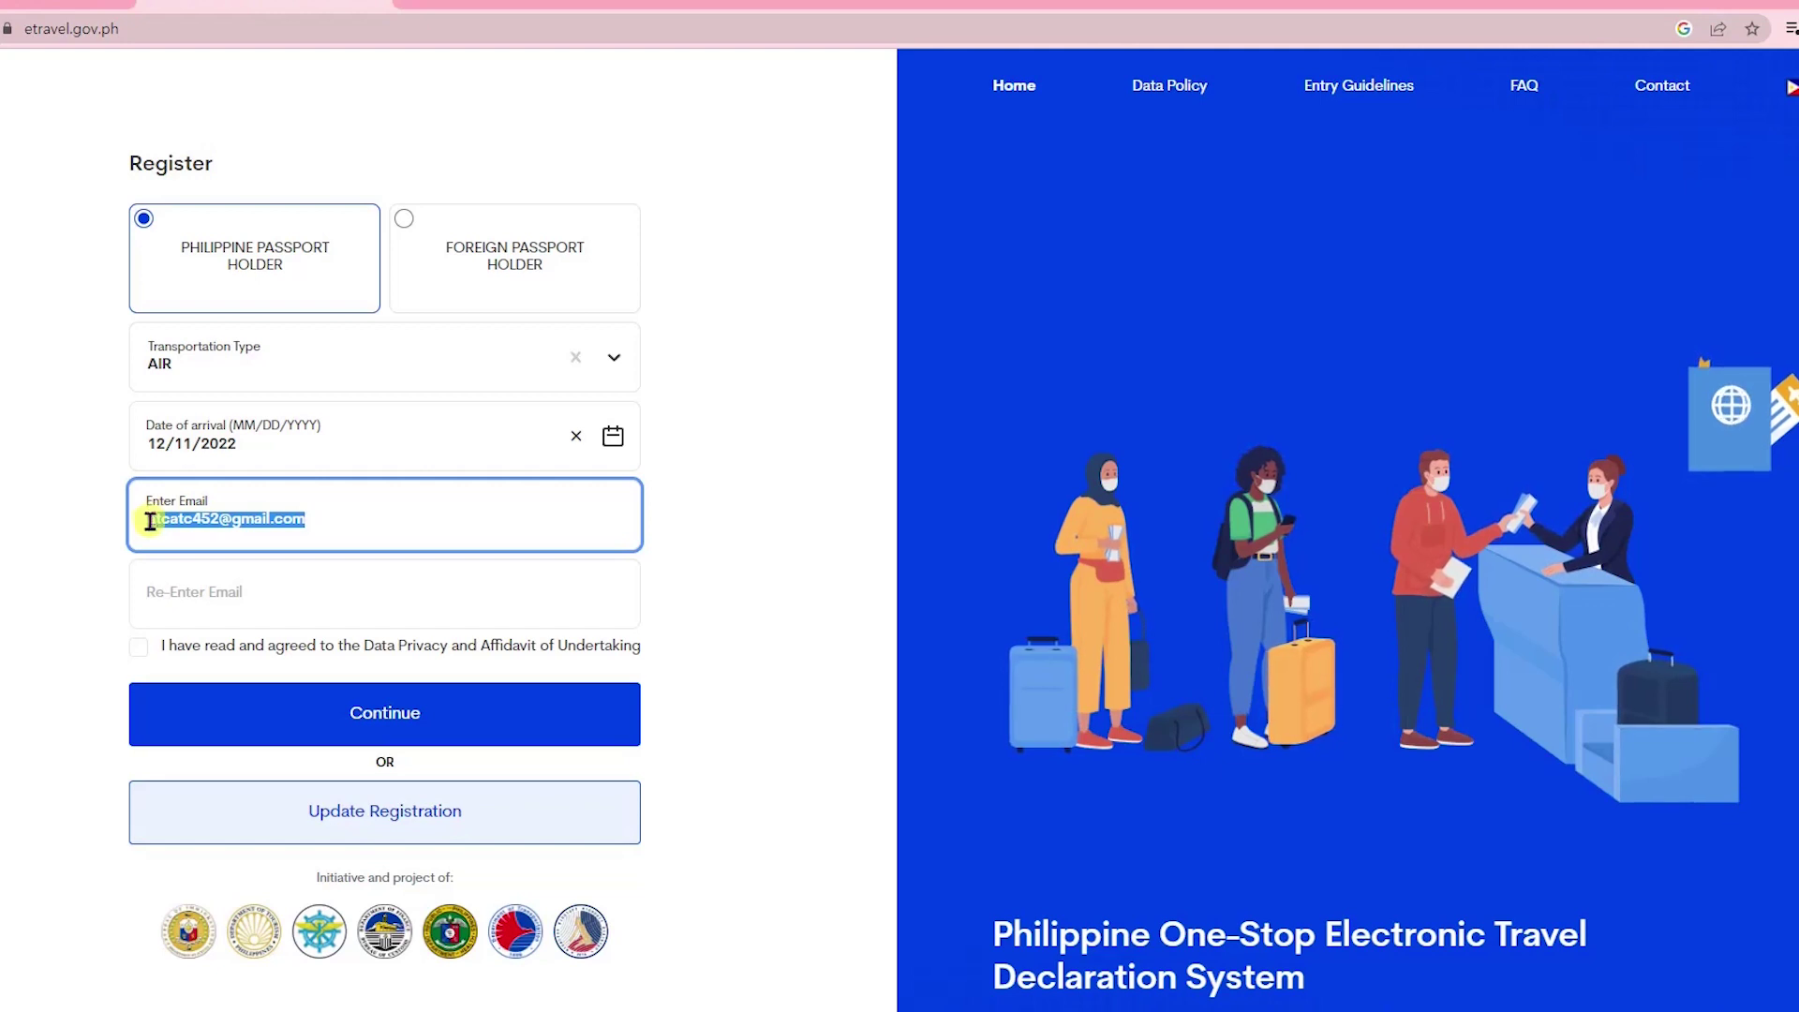
click(165, 573)
key(ctrl+v)
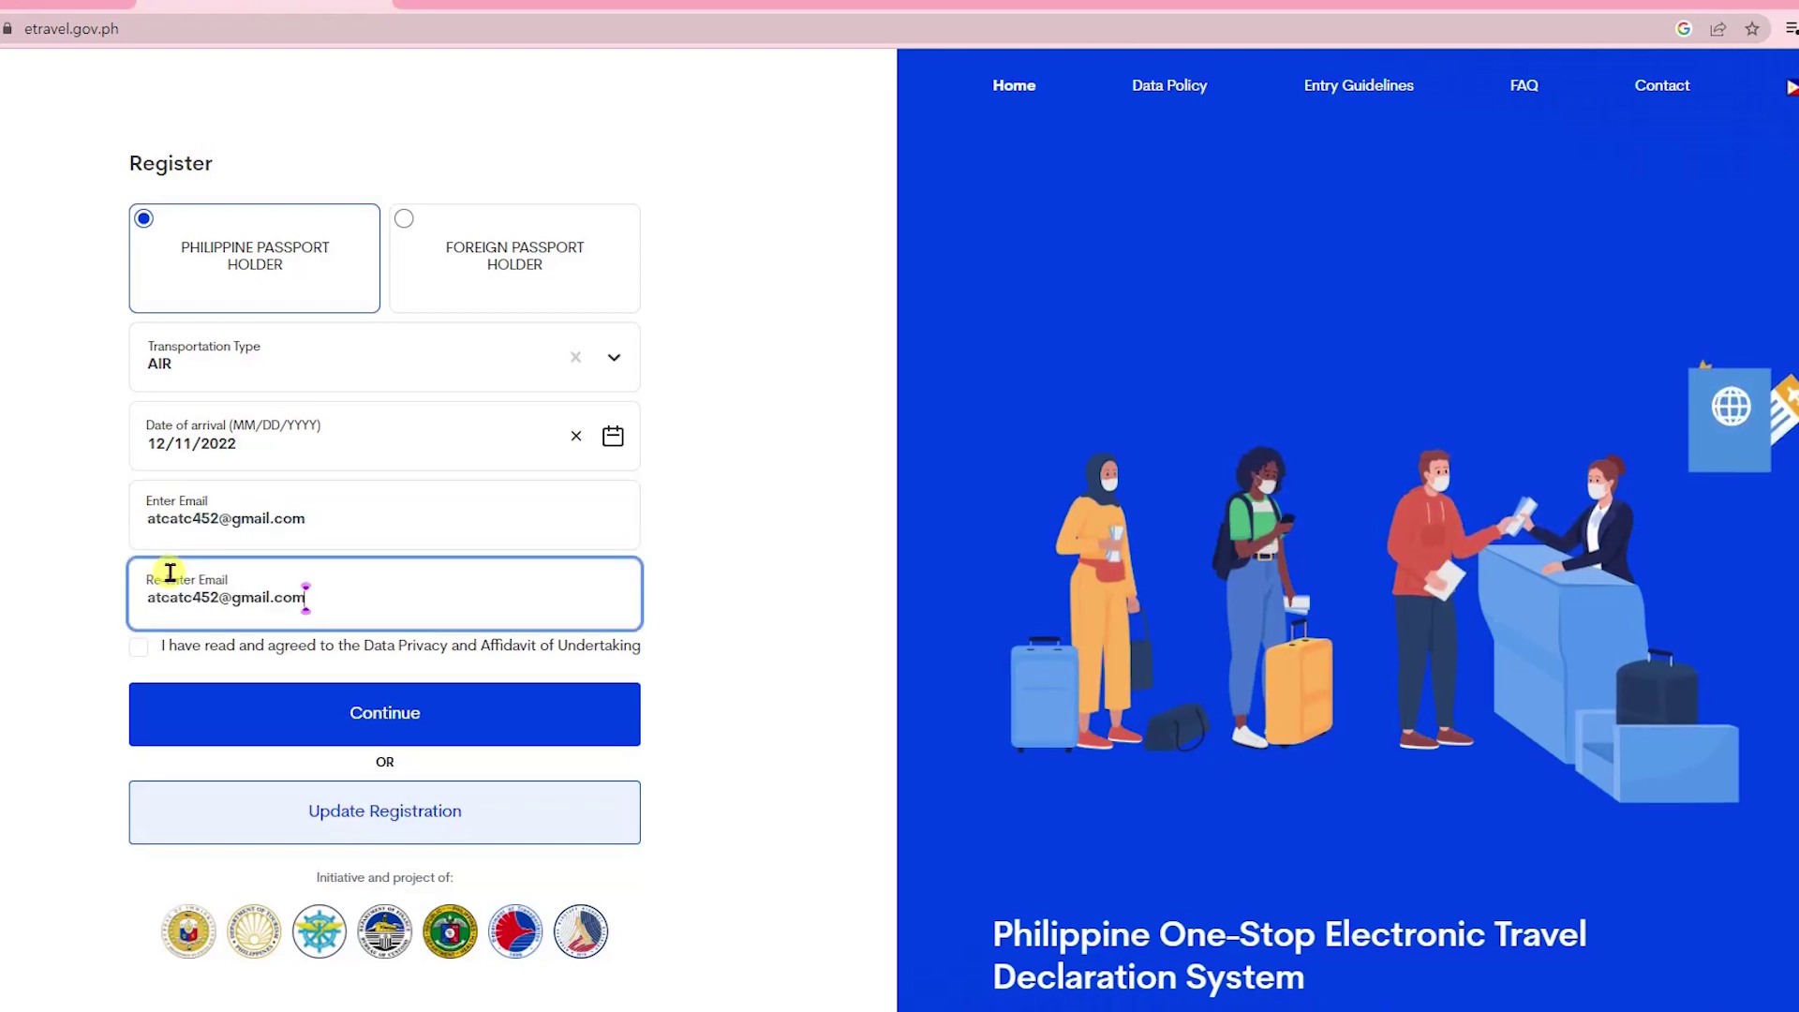
- Accept the Data Privacy affirmation with Yes, I Agree and continue to the Personal Profile form
click(137, 651)
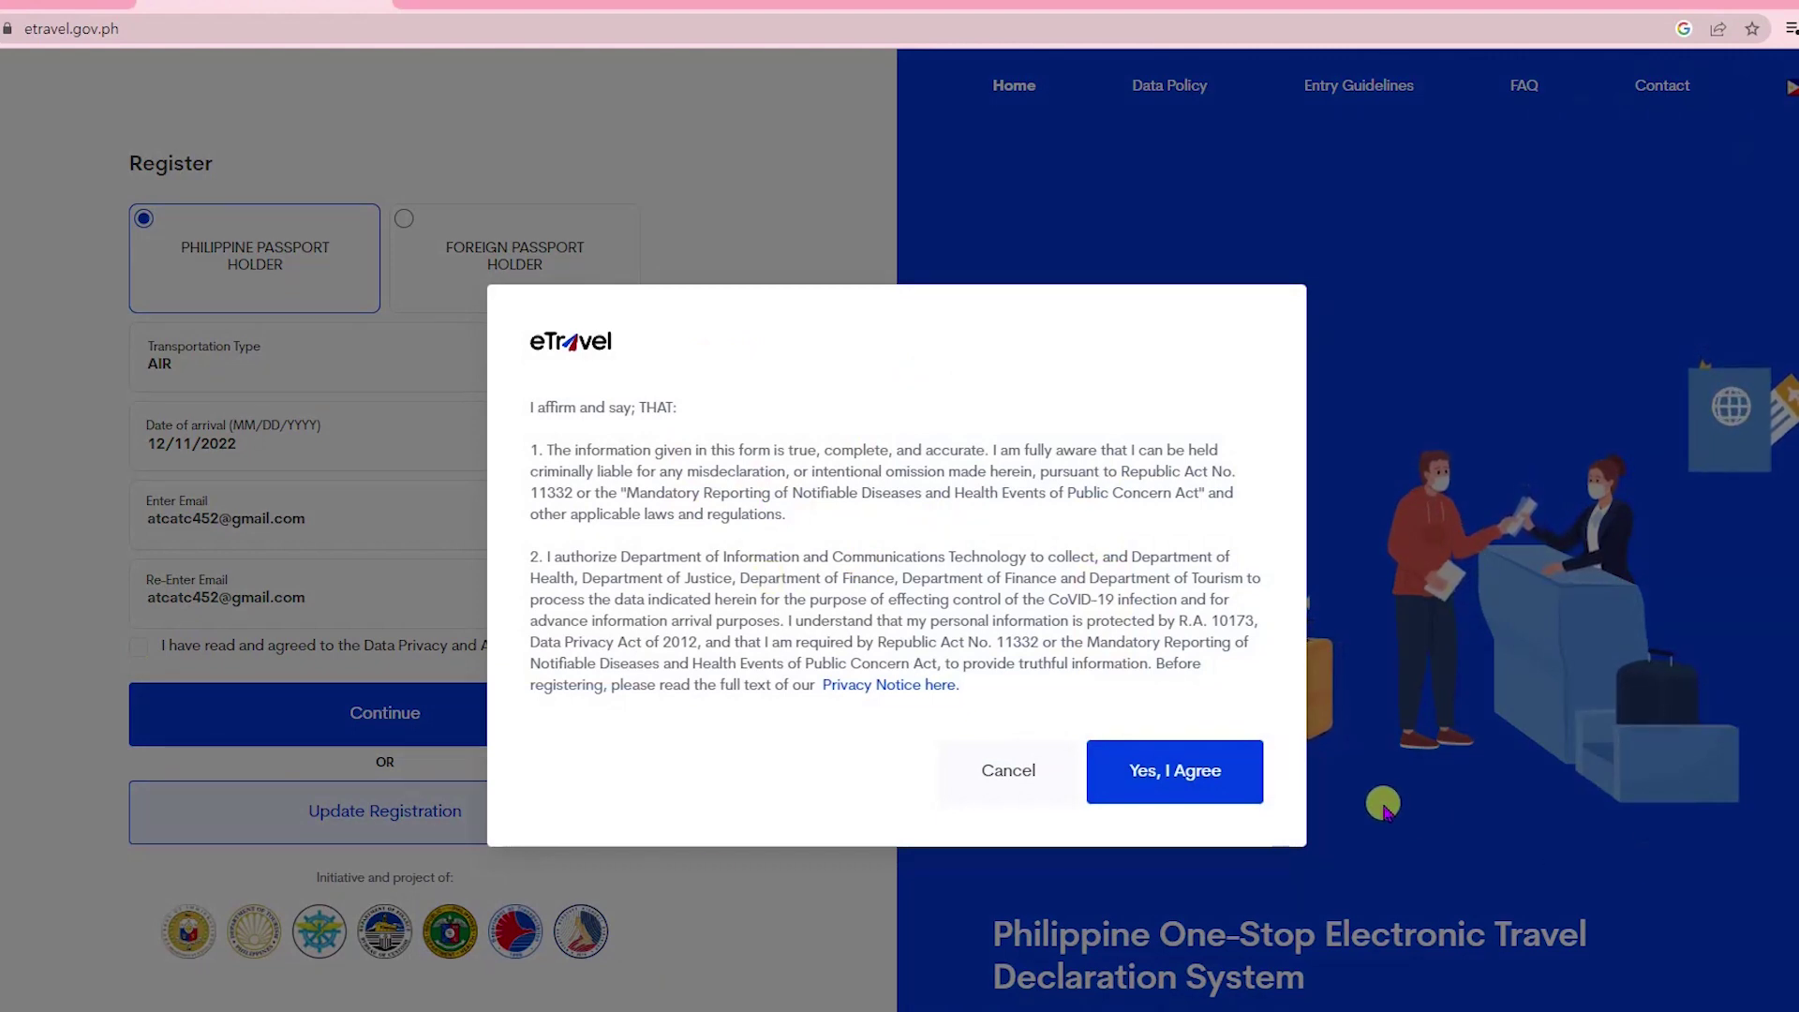
click(1183, 787)
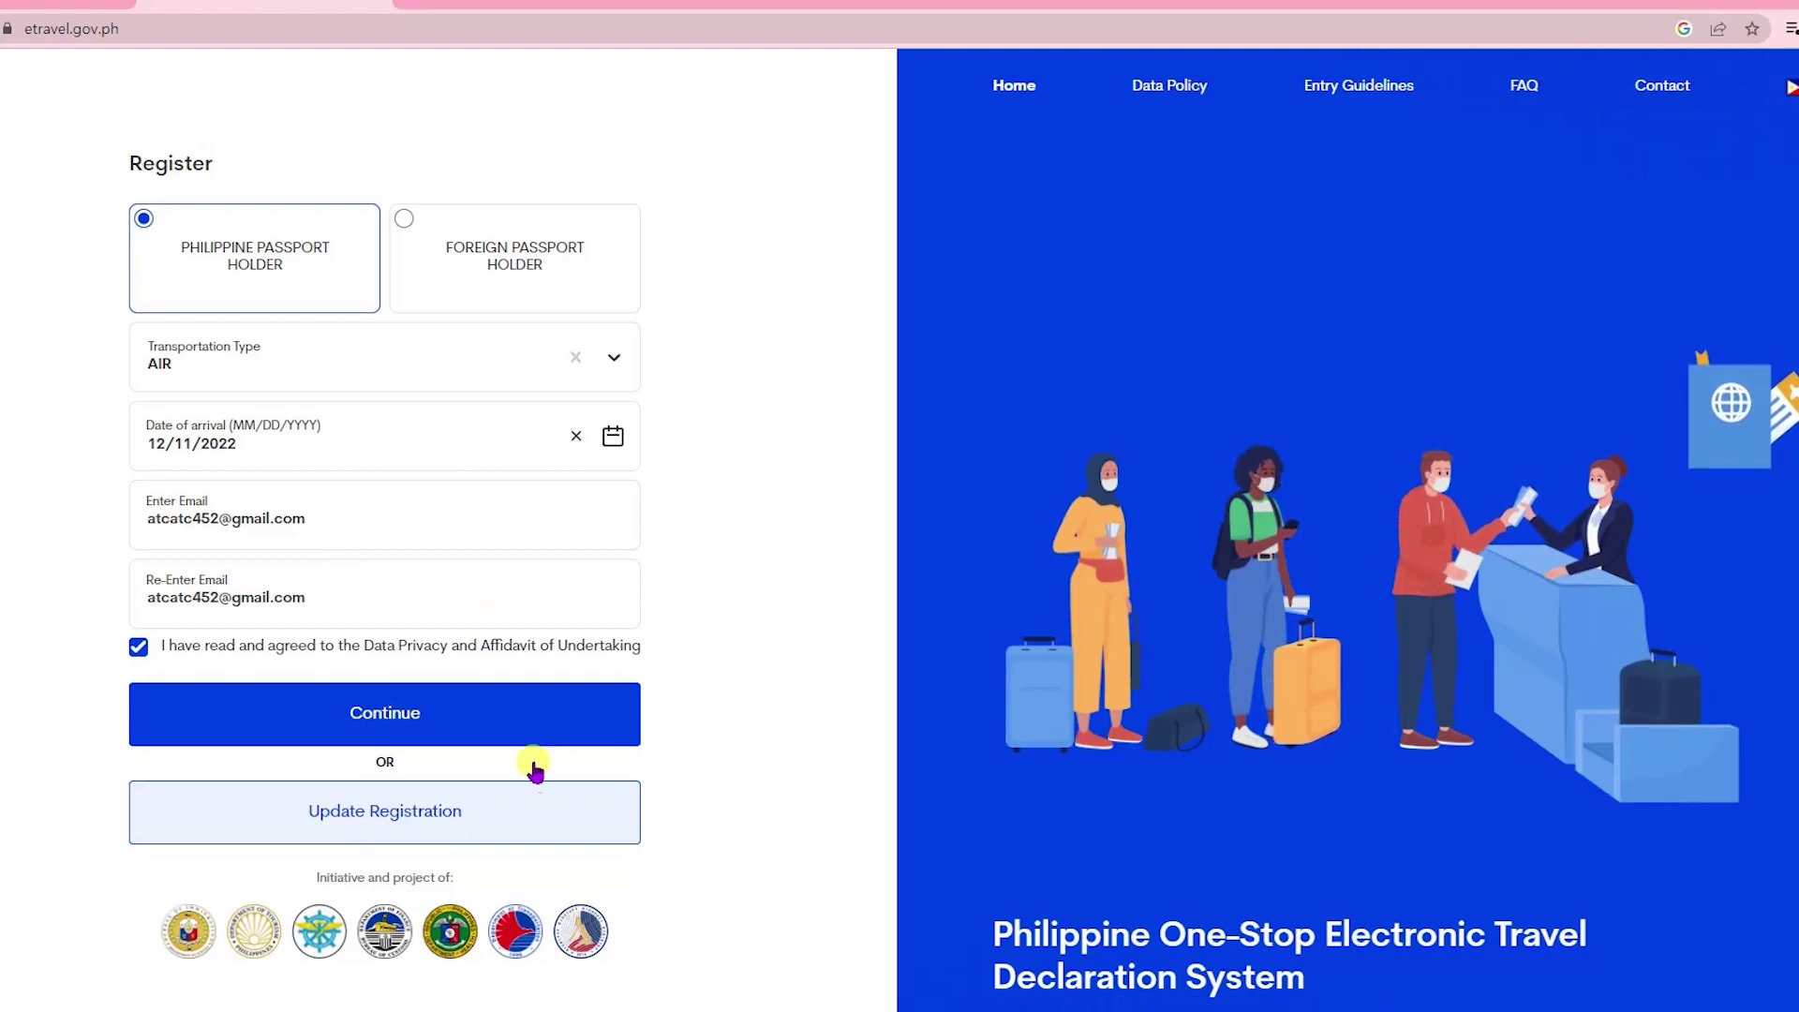
click(453, 722)
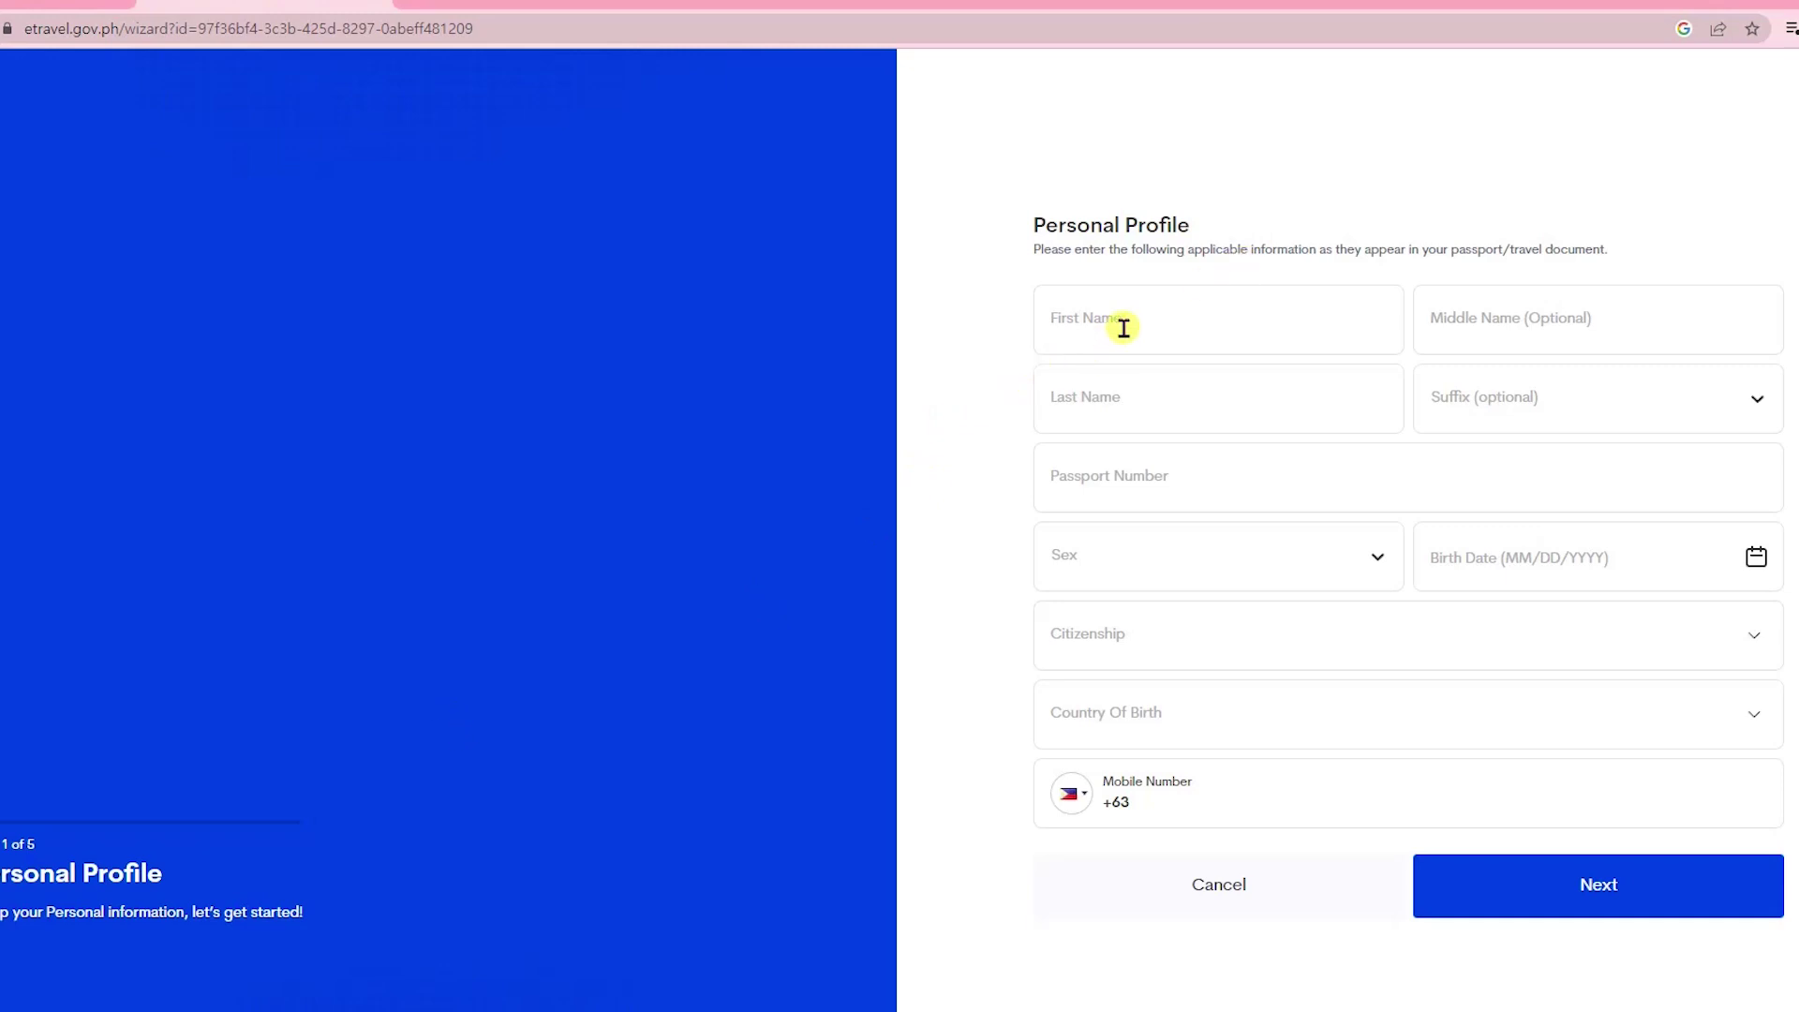
- Enter the traveller's first name, last name and passport number, leaving middle name and suffix blank
click(1131, 323)
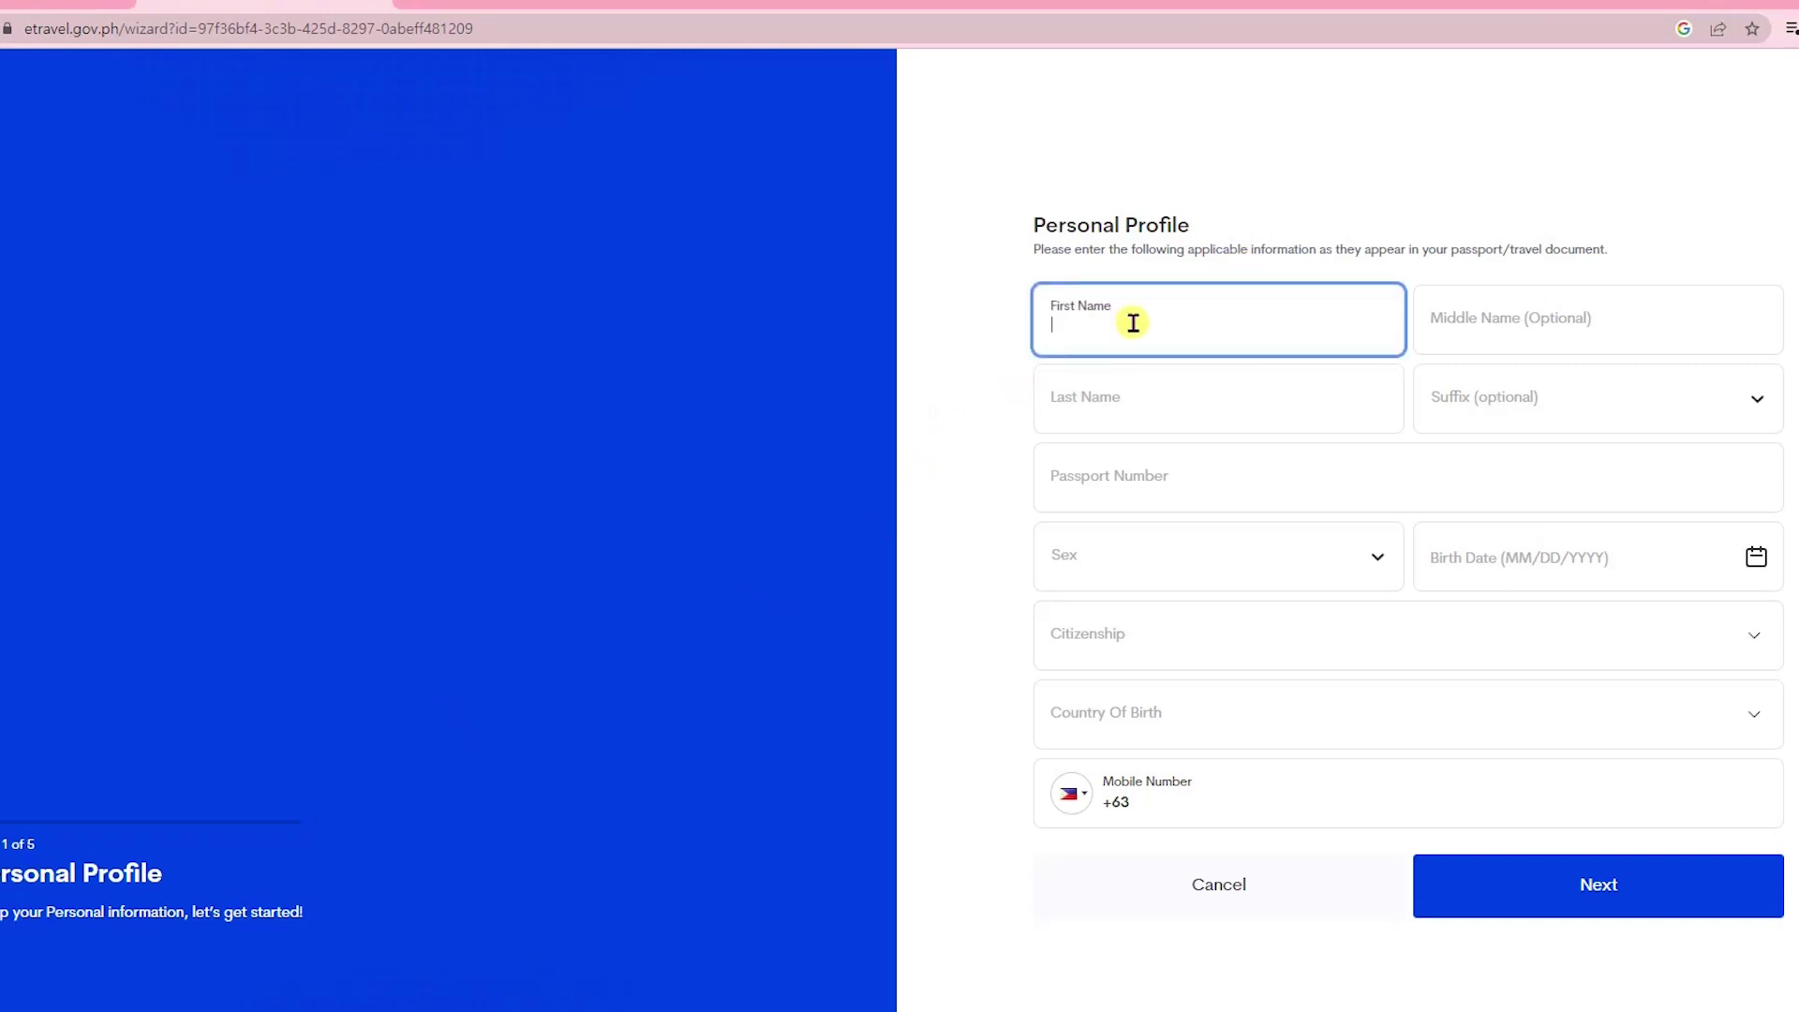
click(1534, 323)
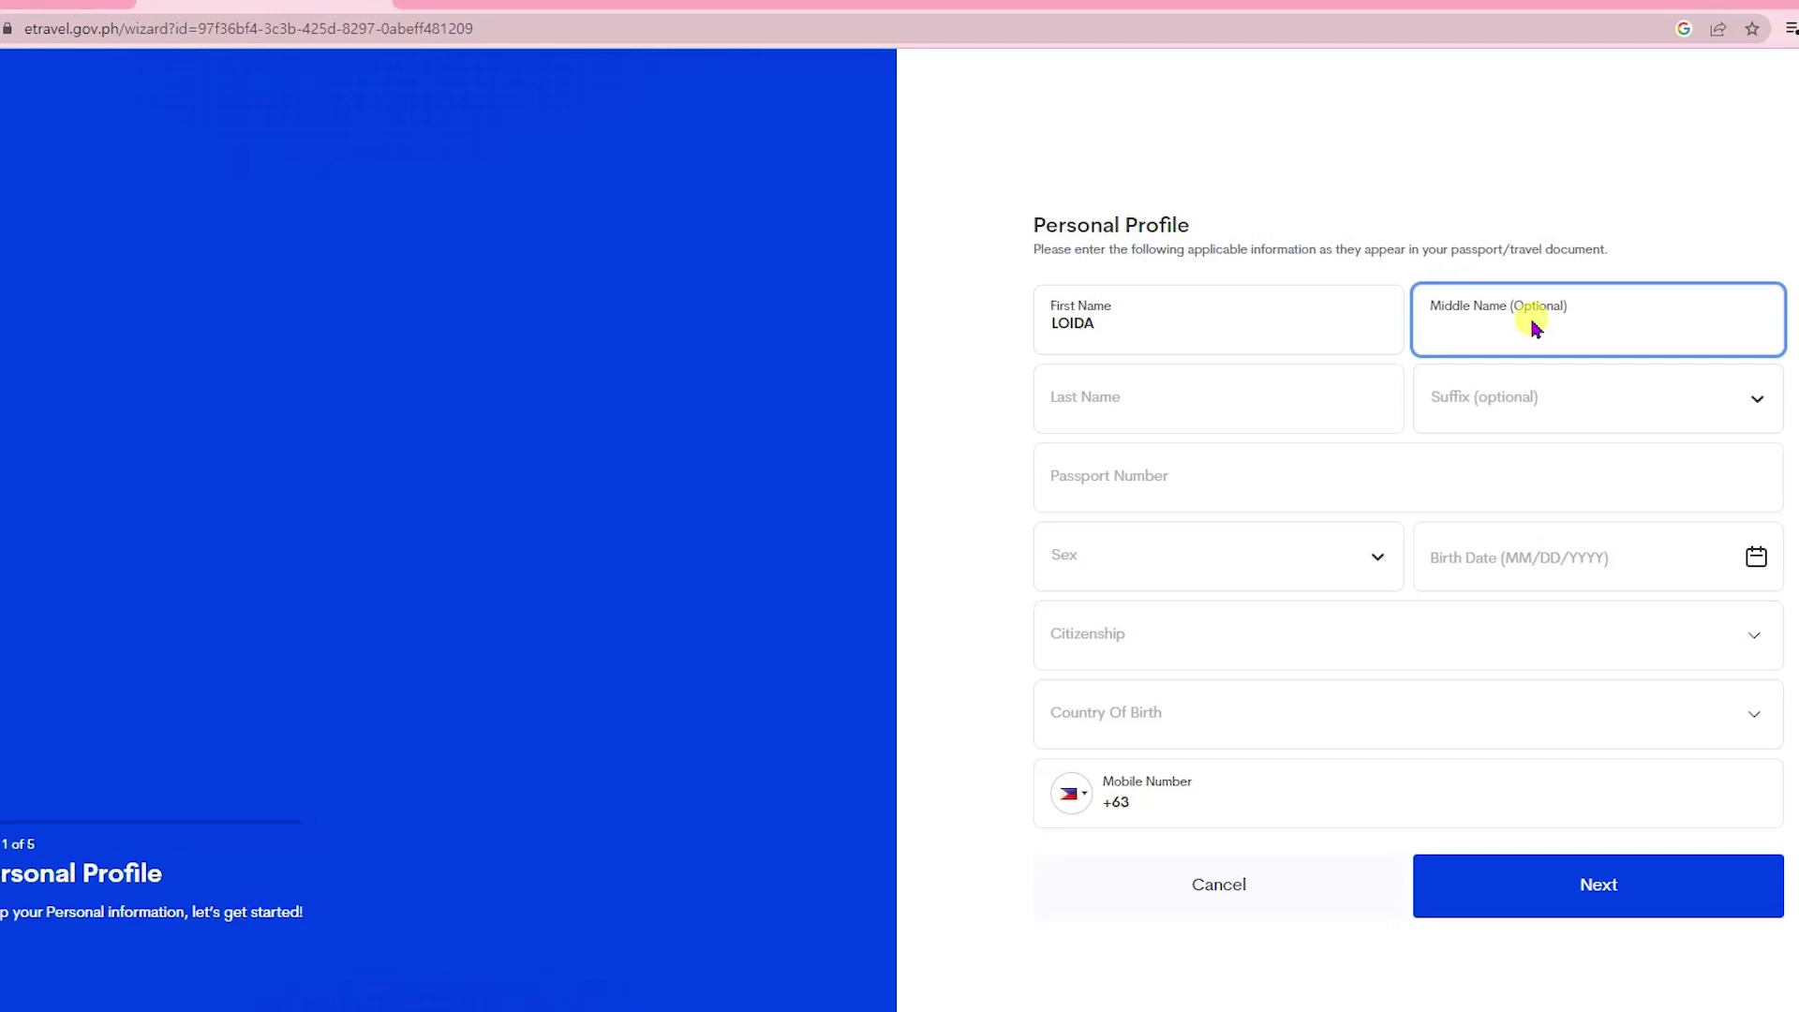
click(1106, 412)
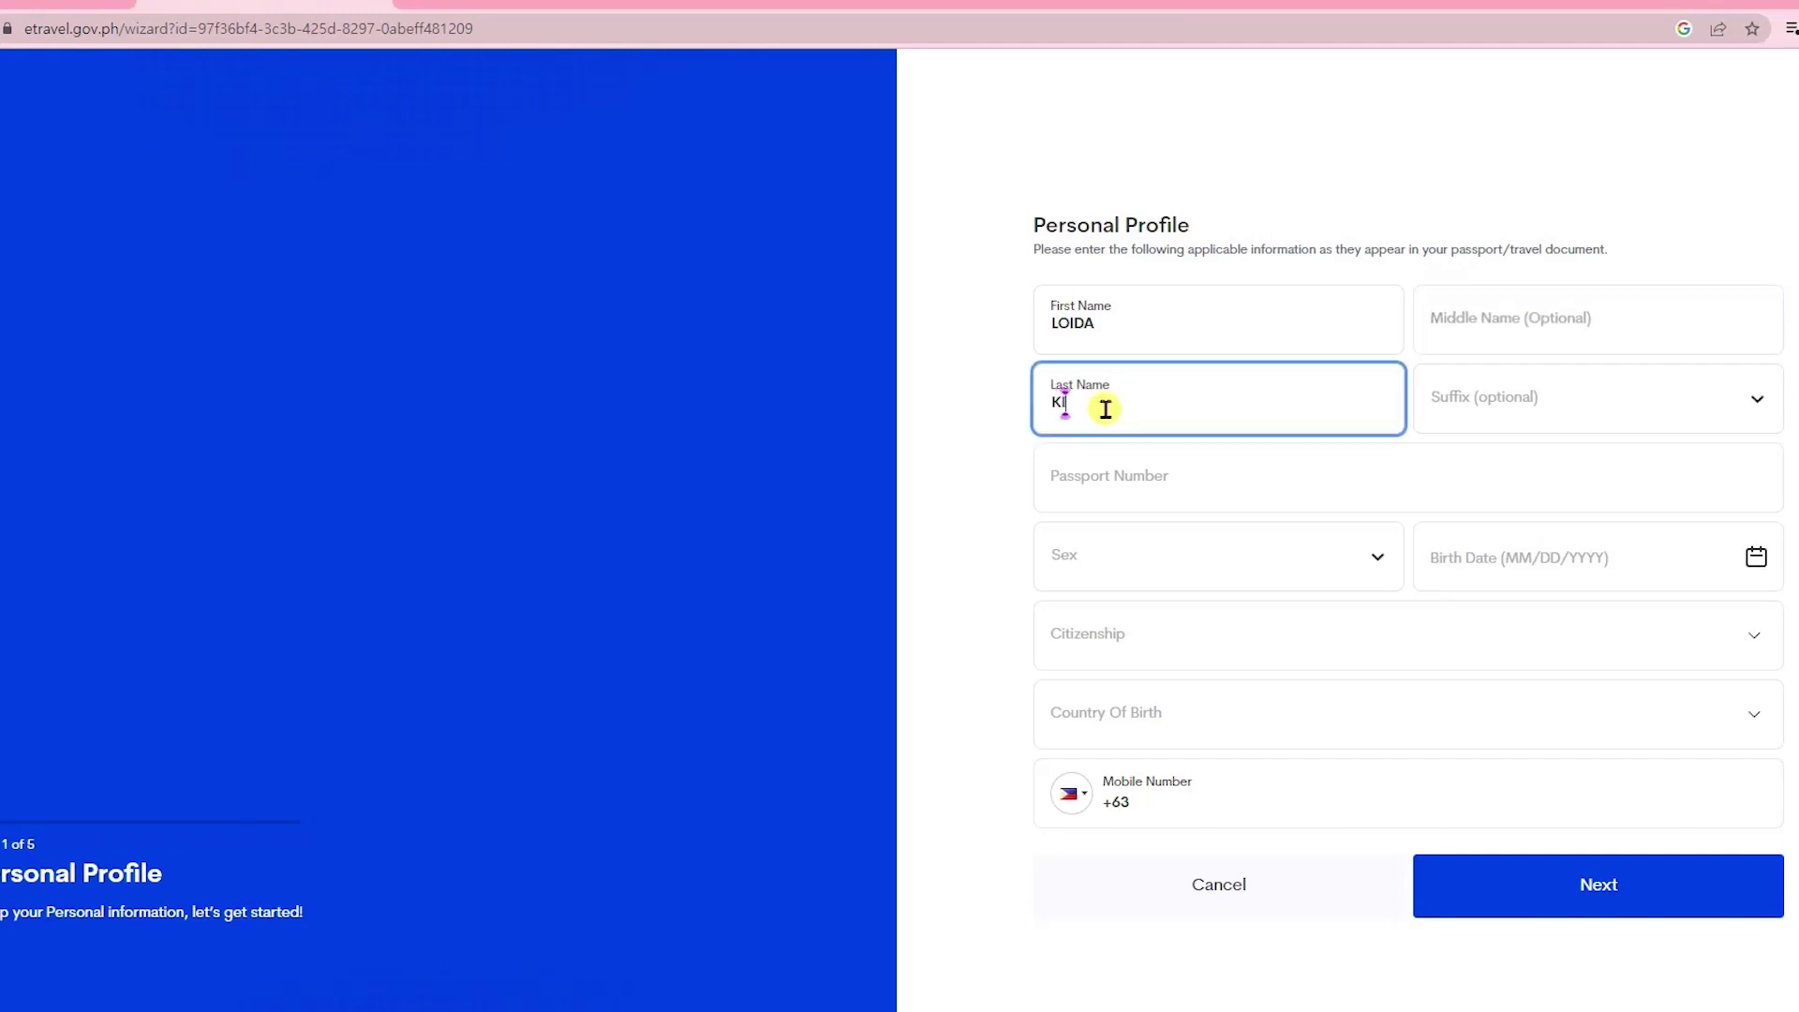
click(1593, 422)
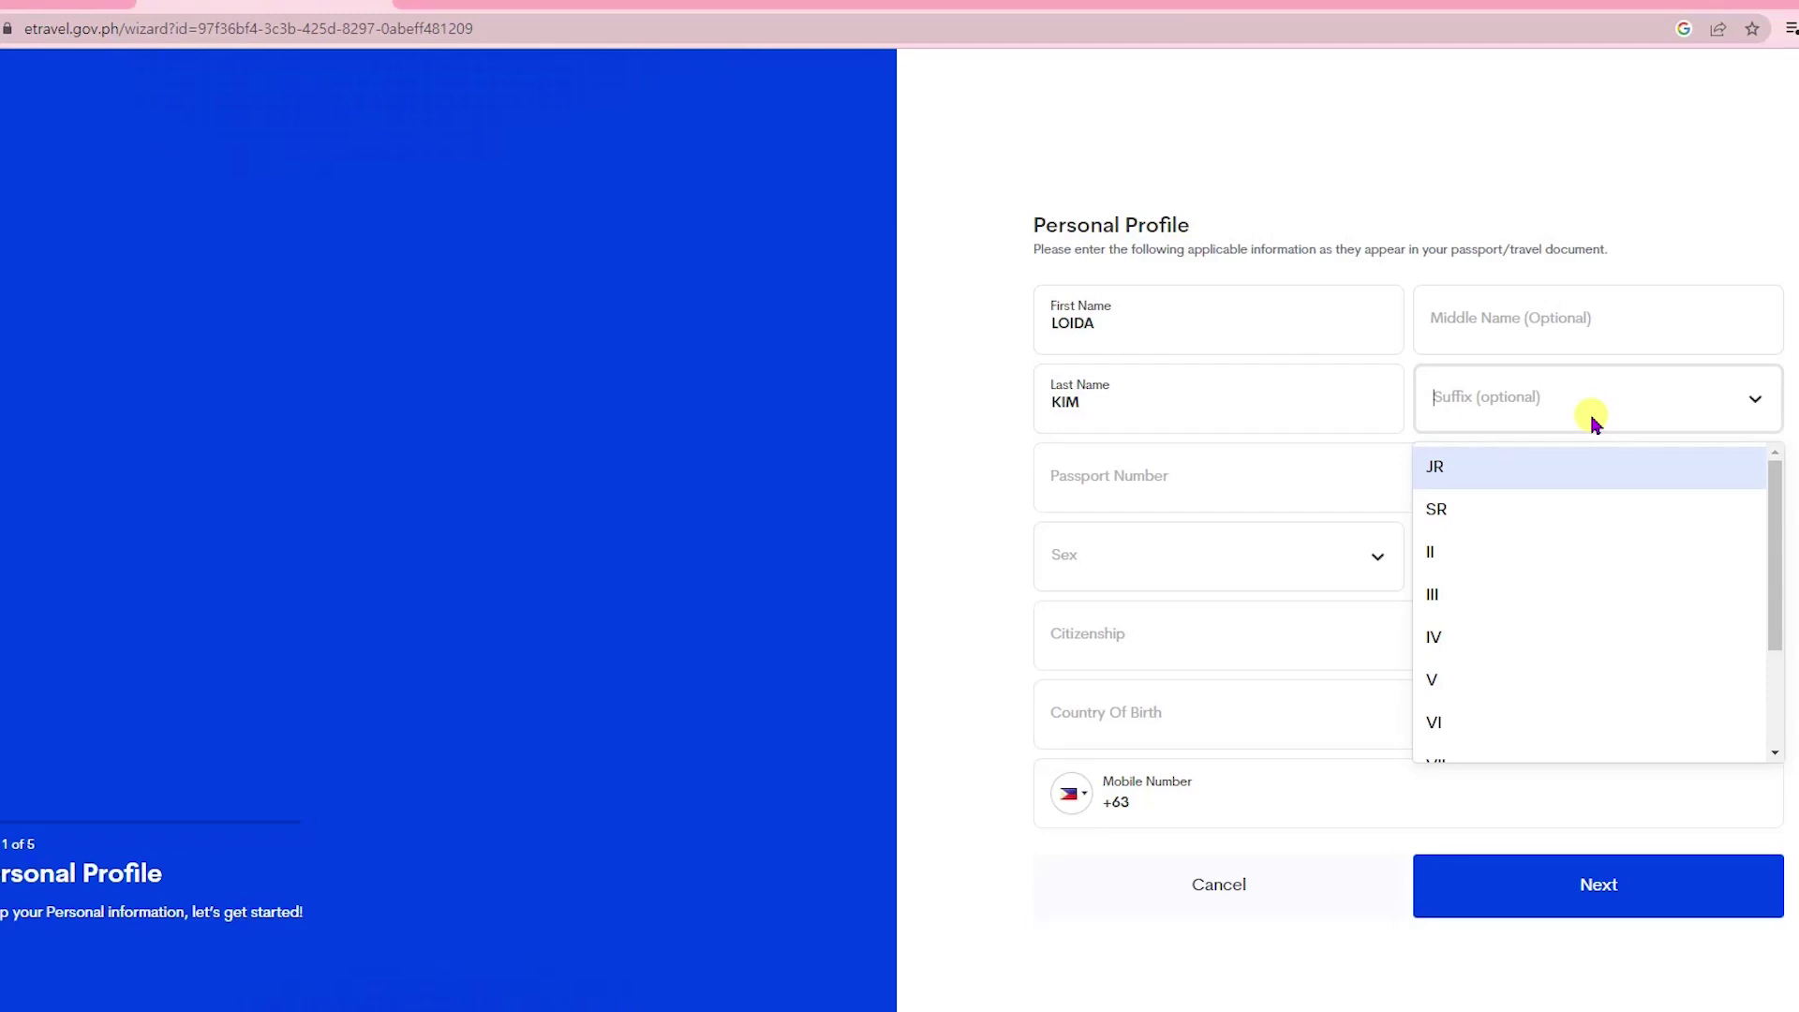
click(1592, 422)
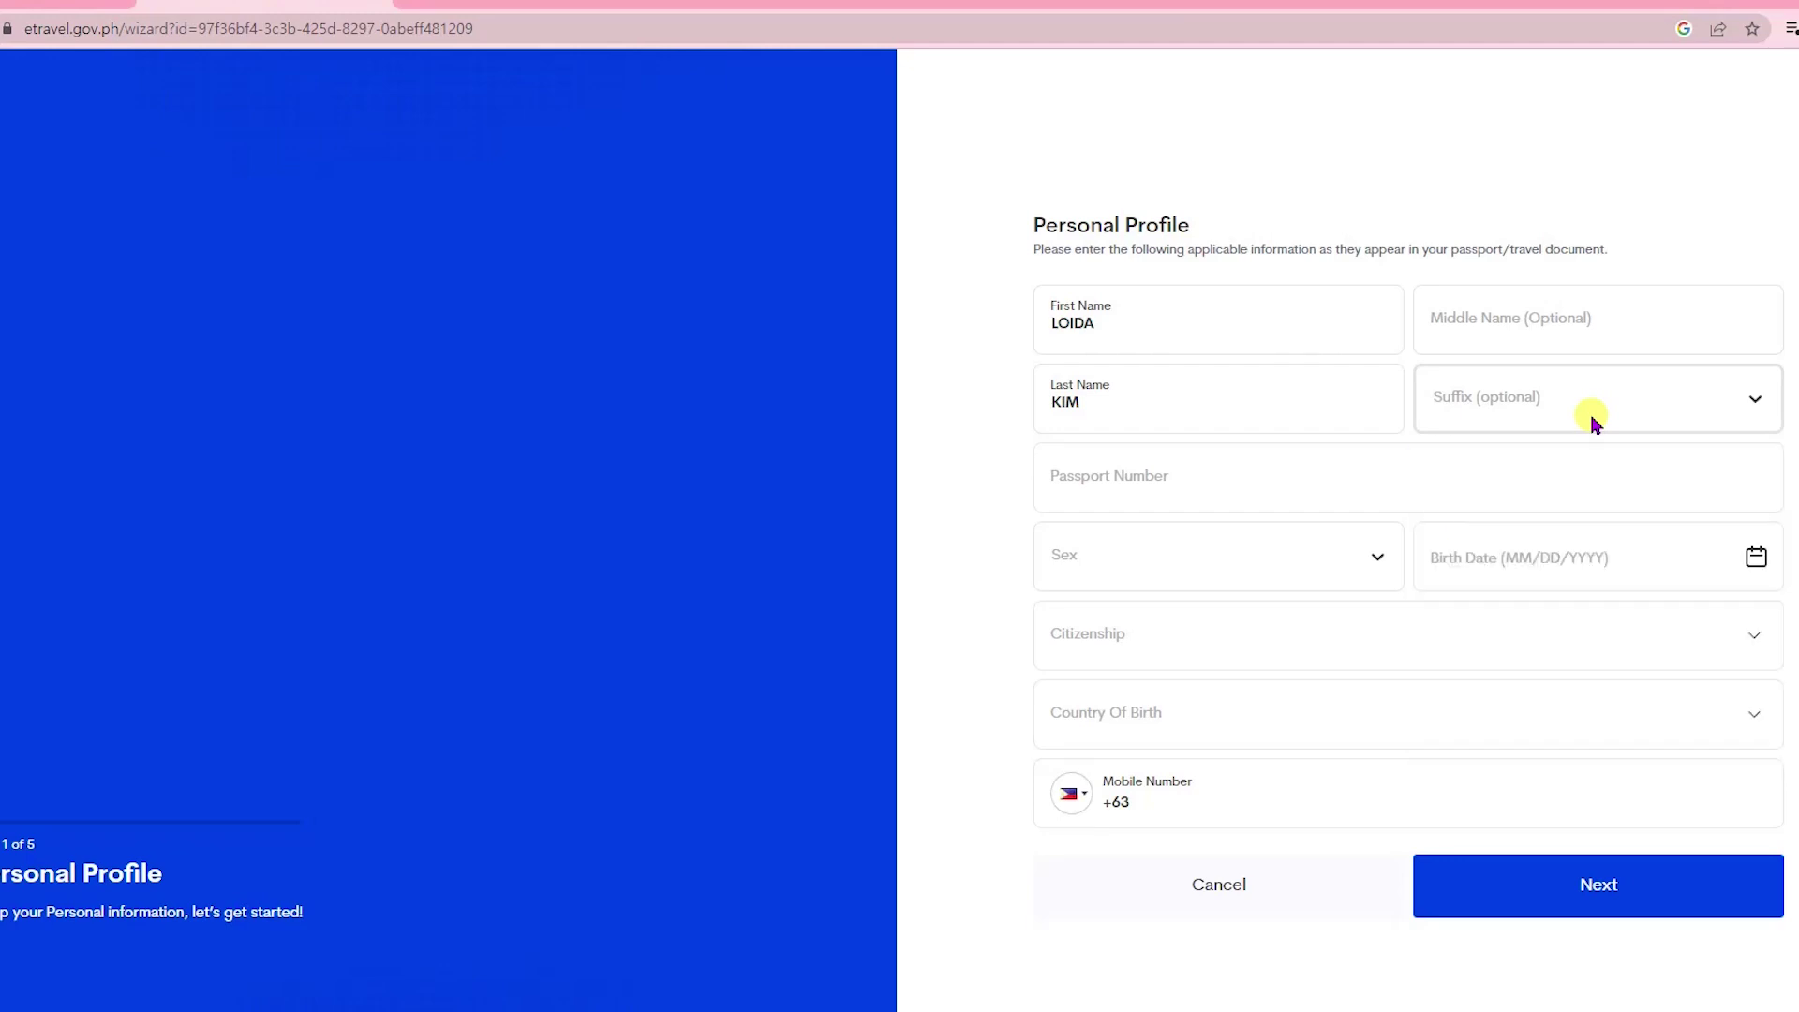
click(1156, 482)
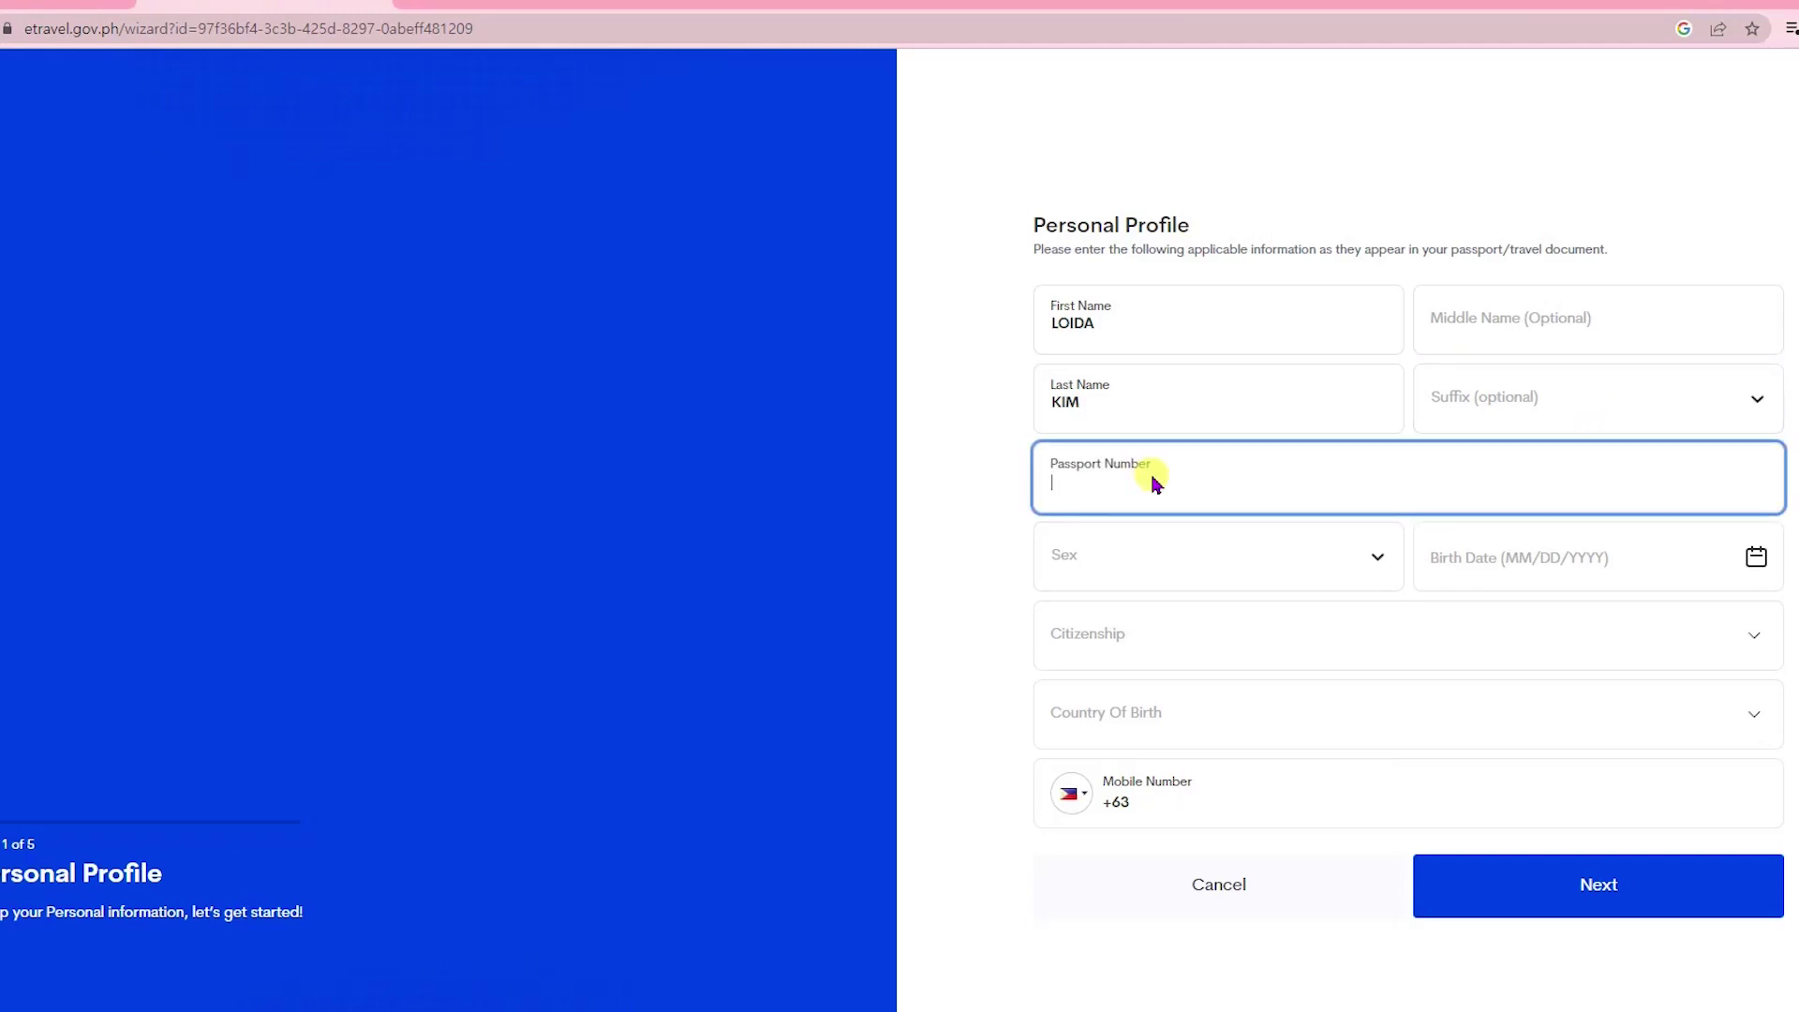
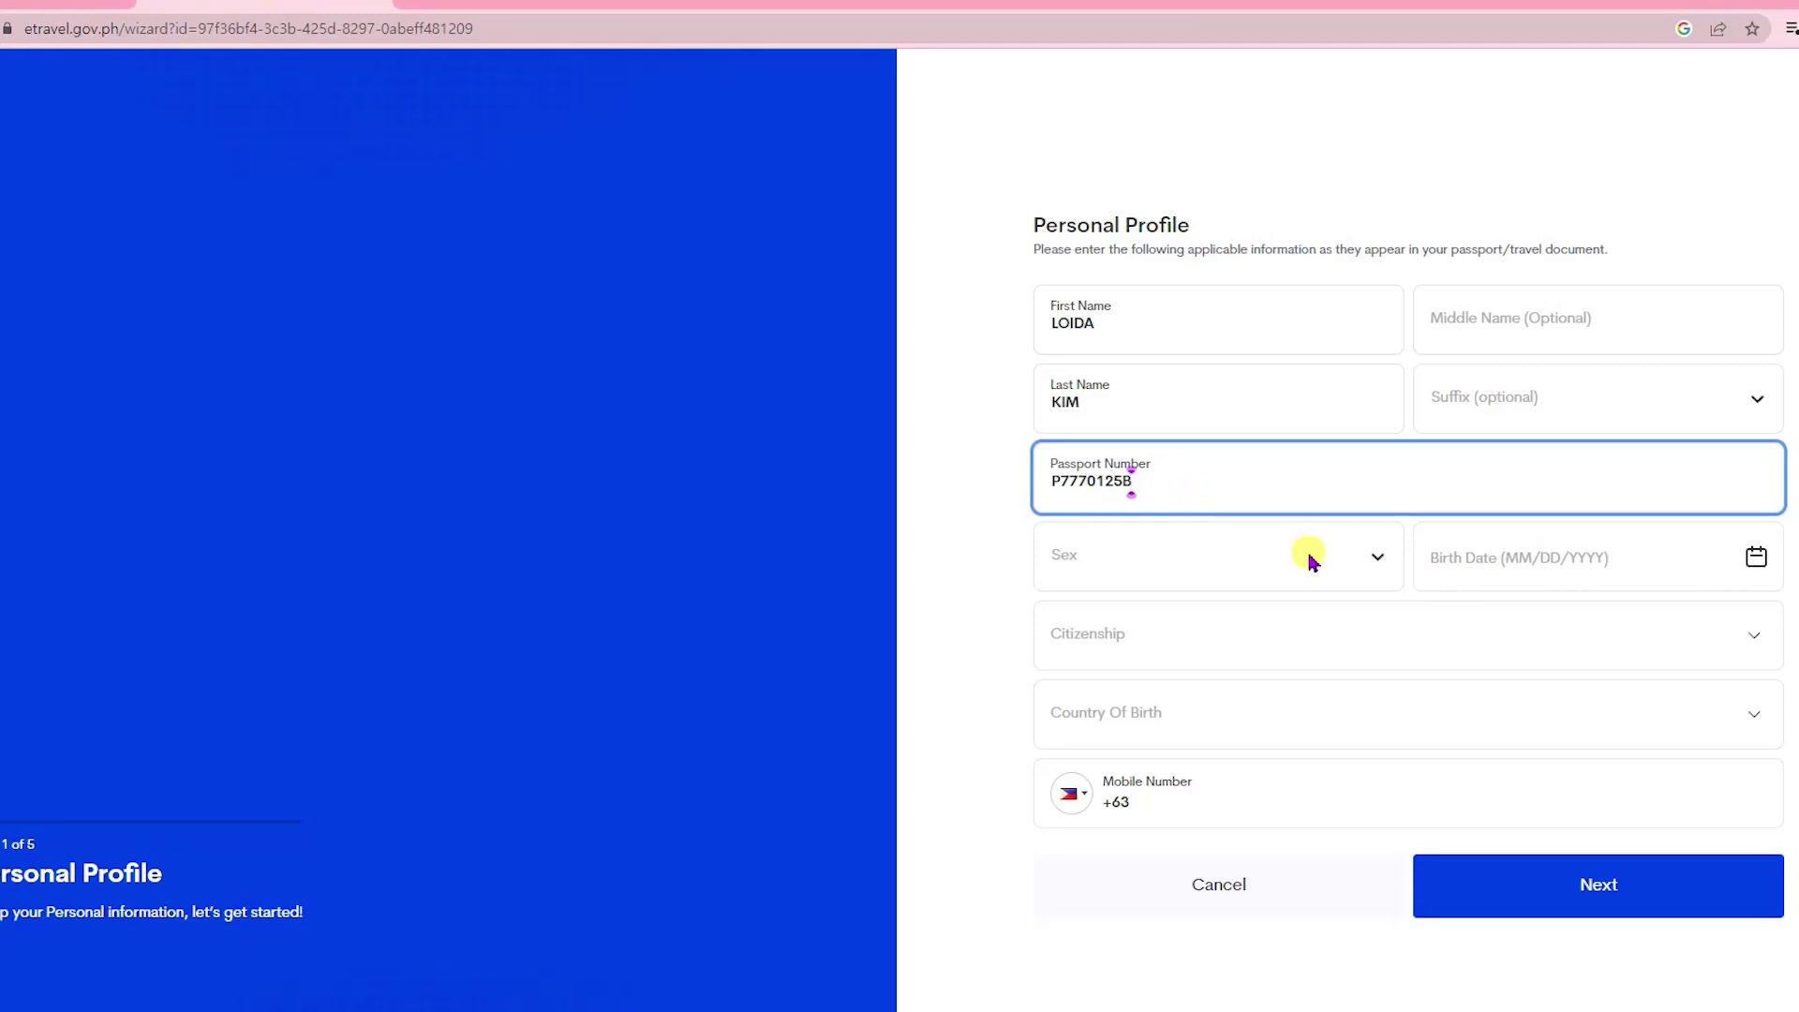
click(1369, 558)
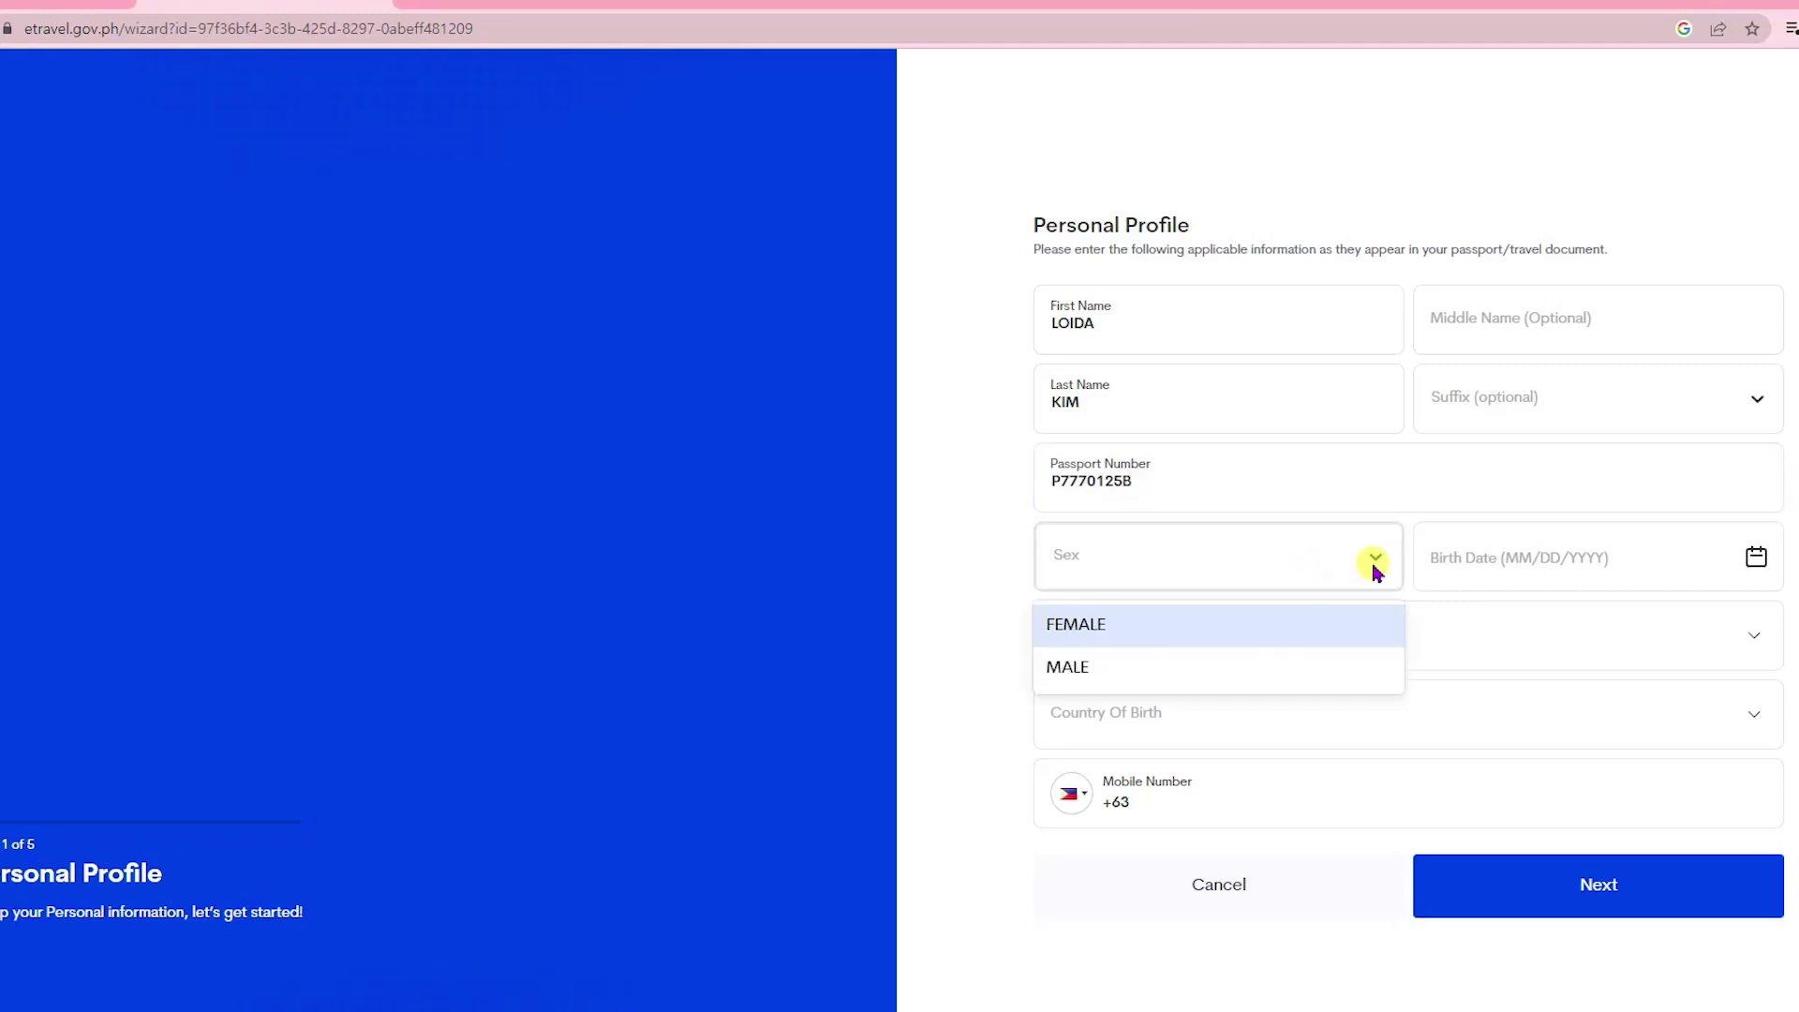
click(1316, 621)
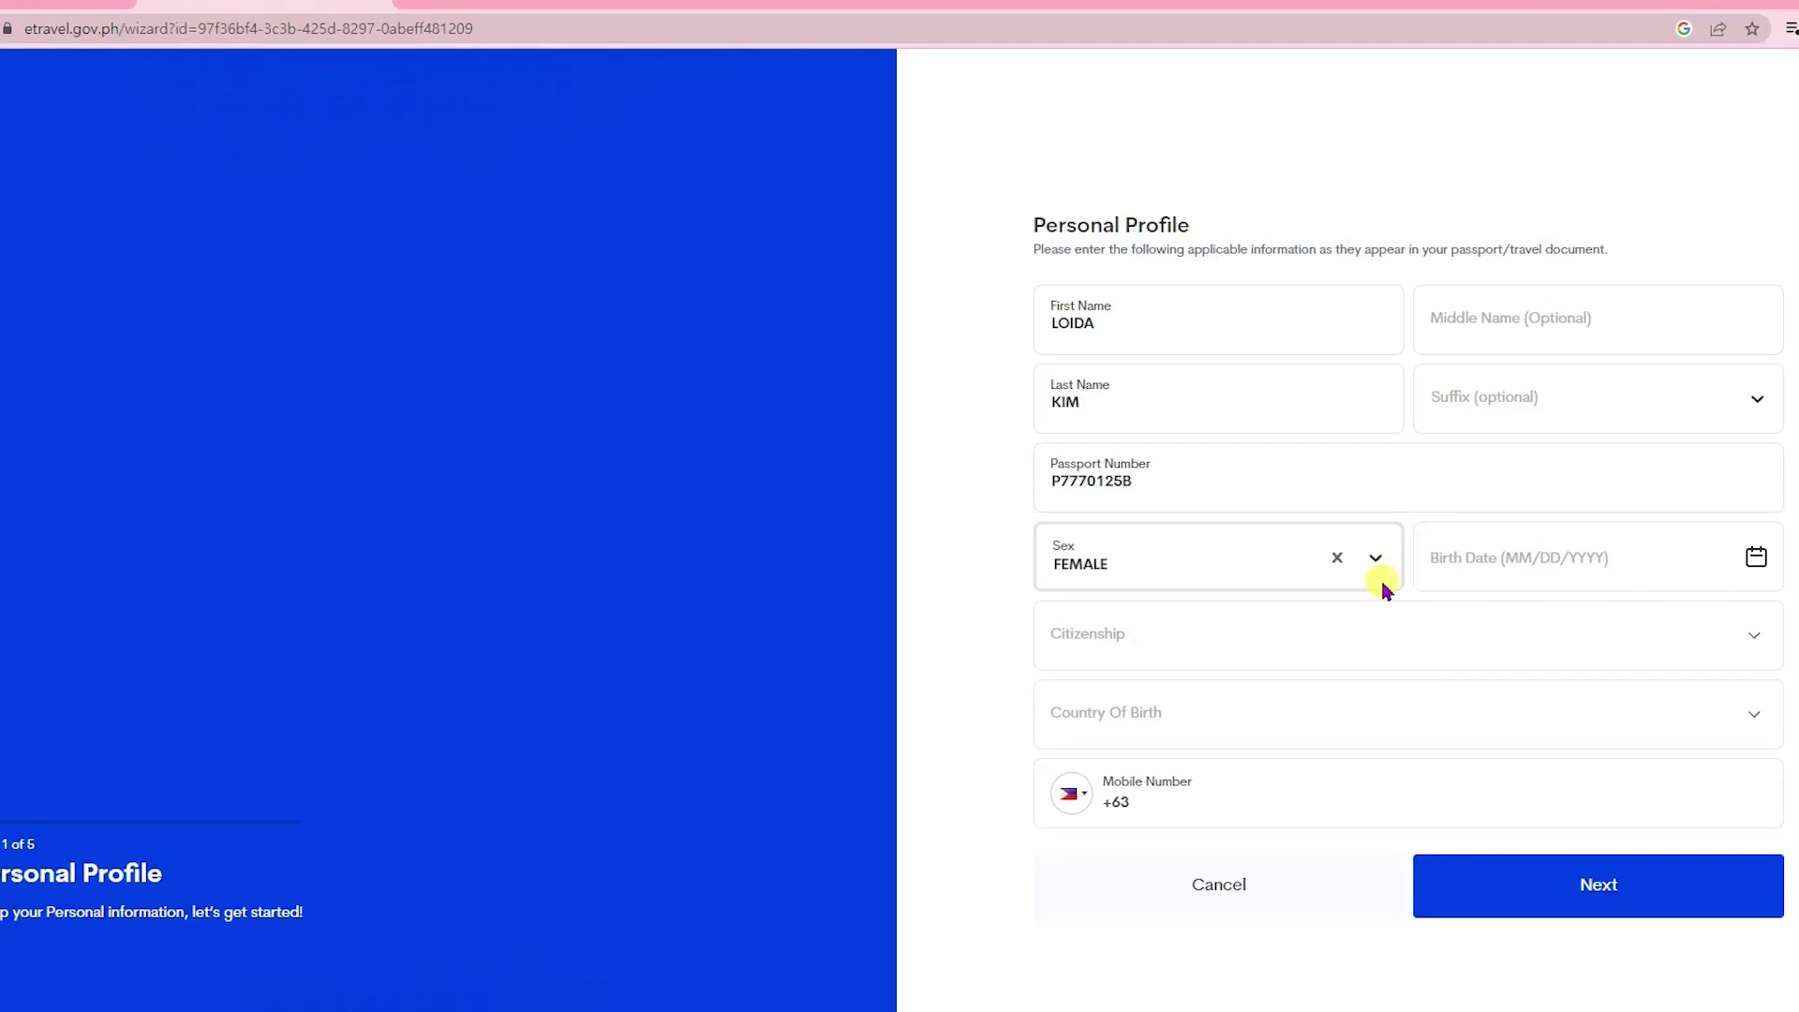
click(1447, 570)
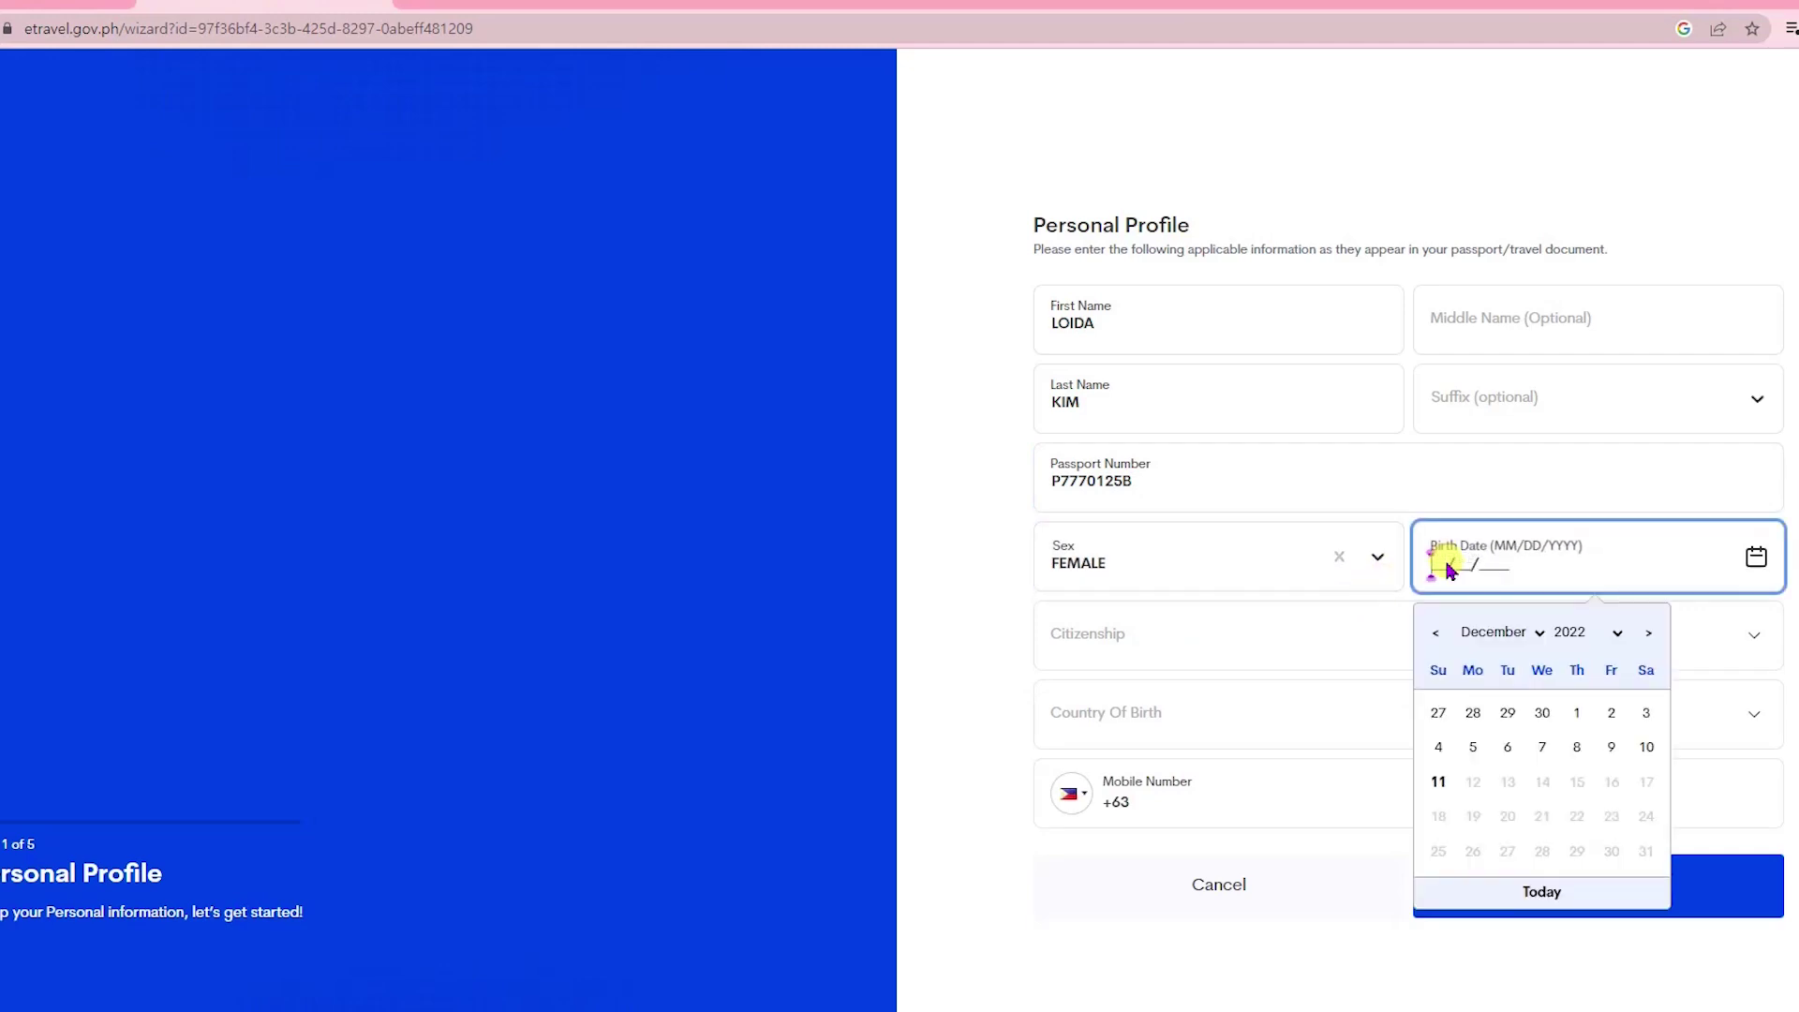
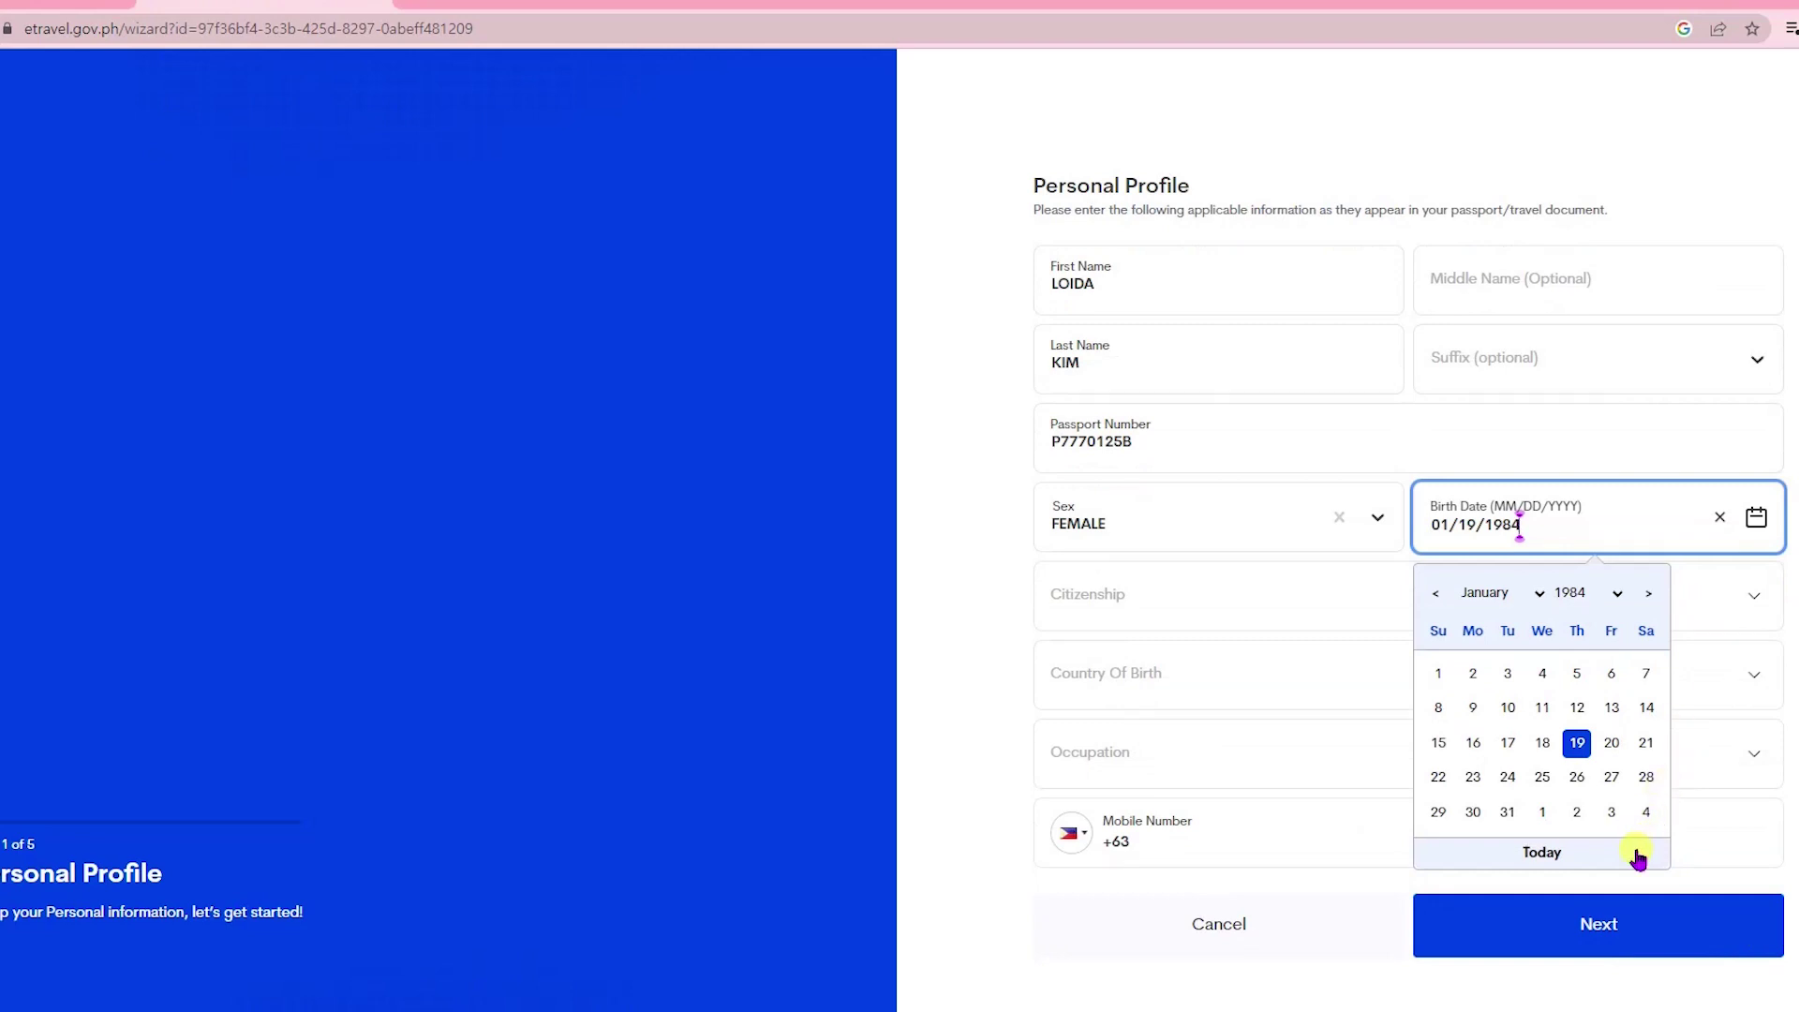
click(1576, 742)
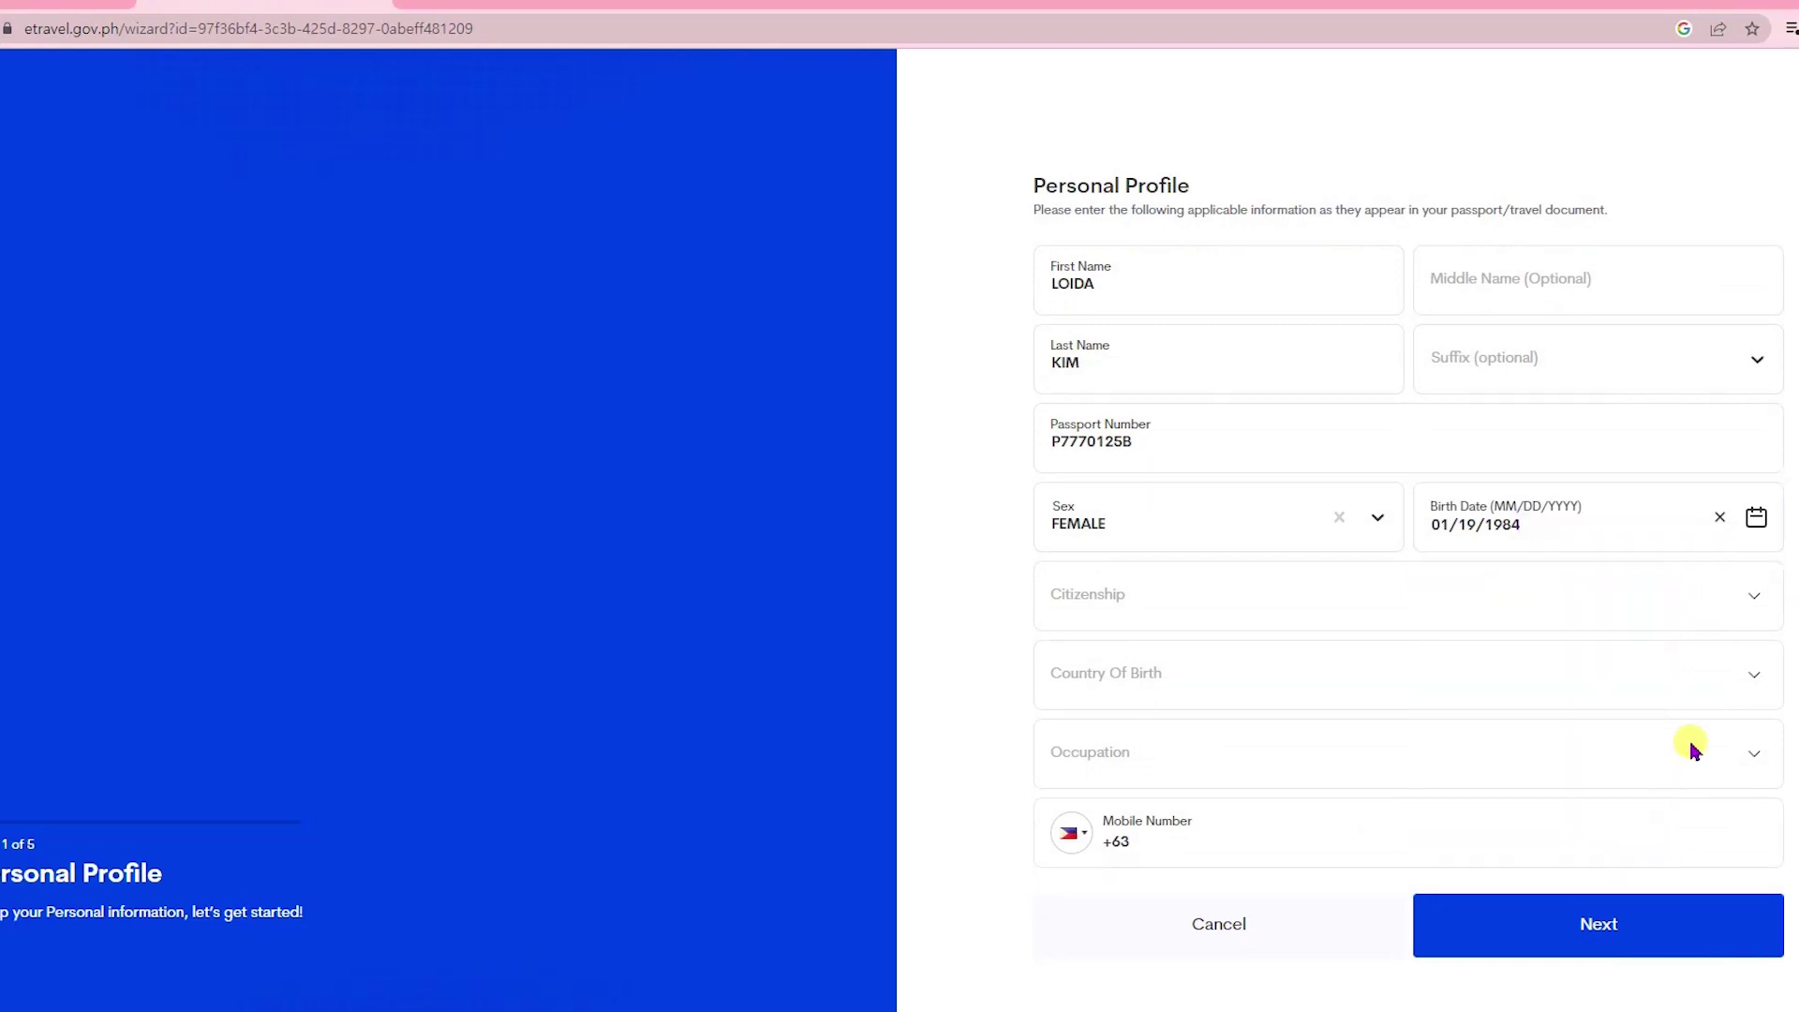
- Set citizenship to Filipino and country of birth to Philippines
click(1105, 587)
click(1761, 604)
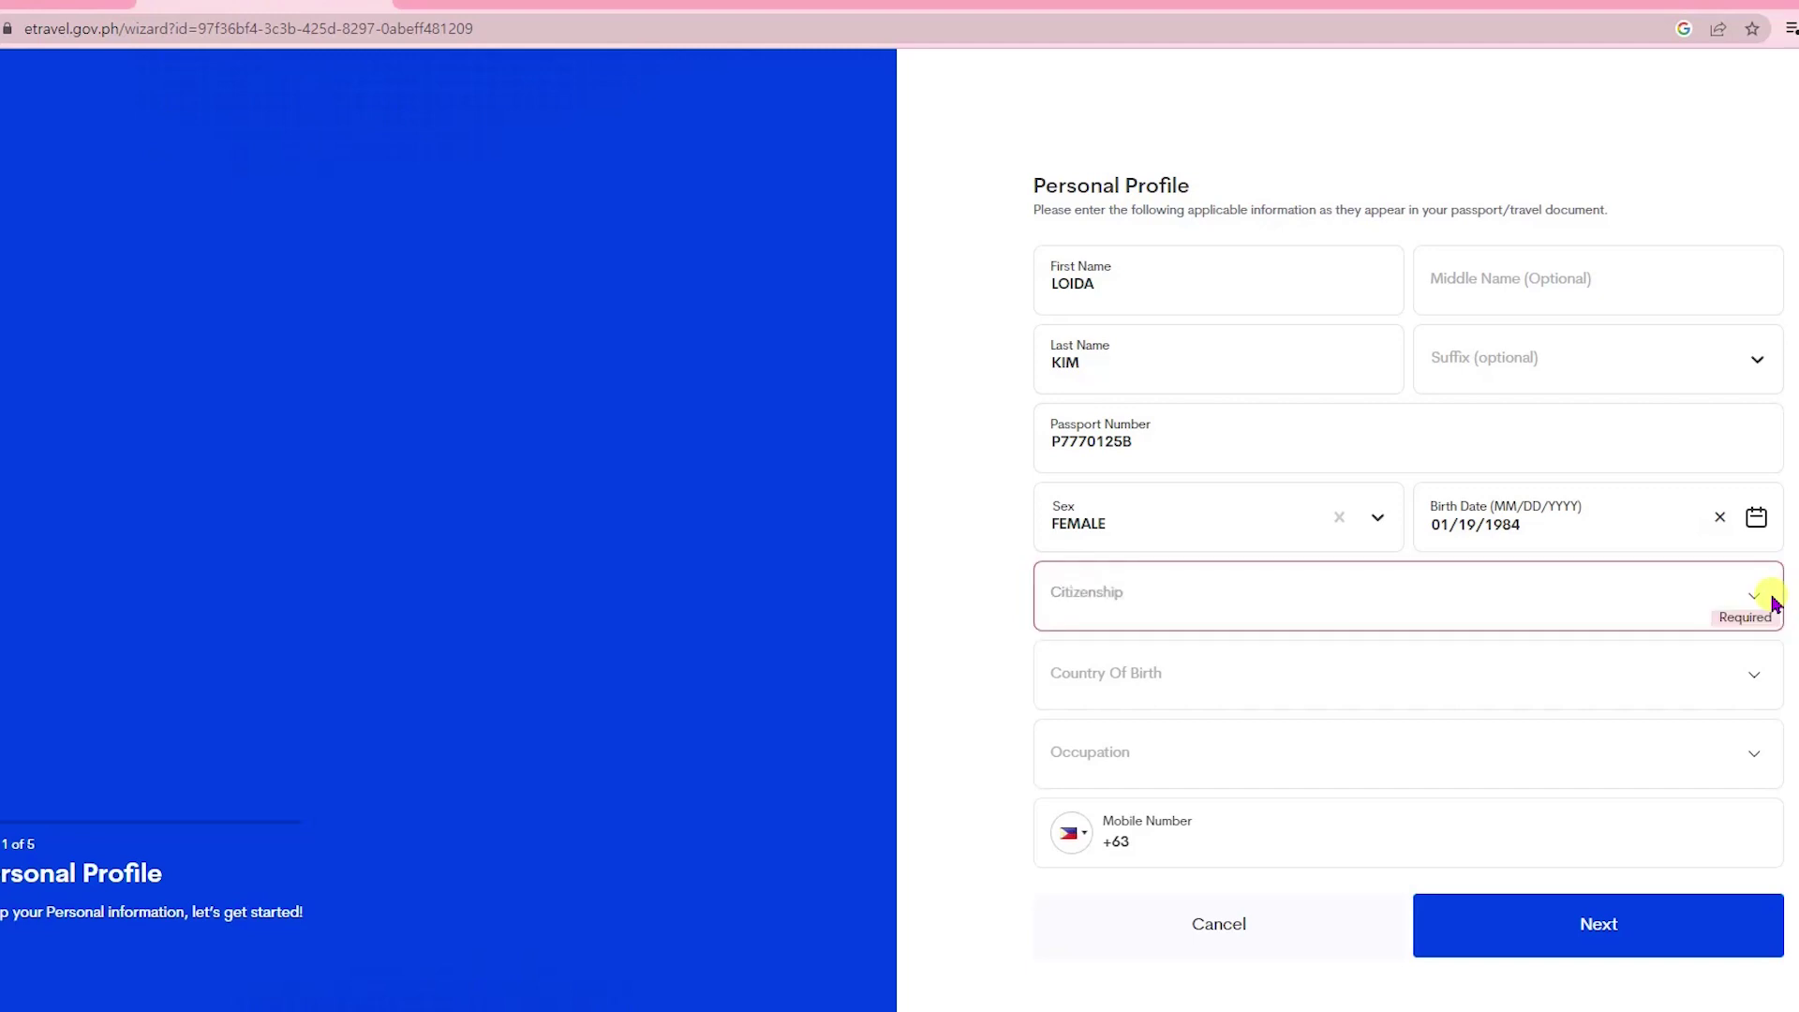
click(1751, 603)
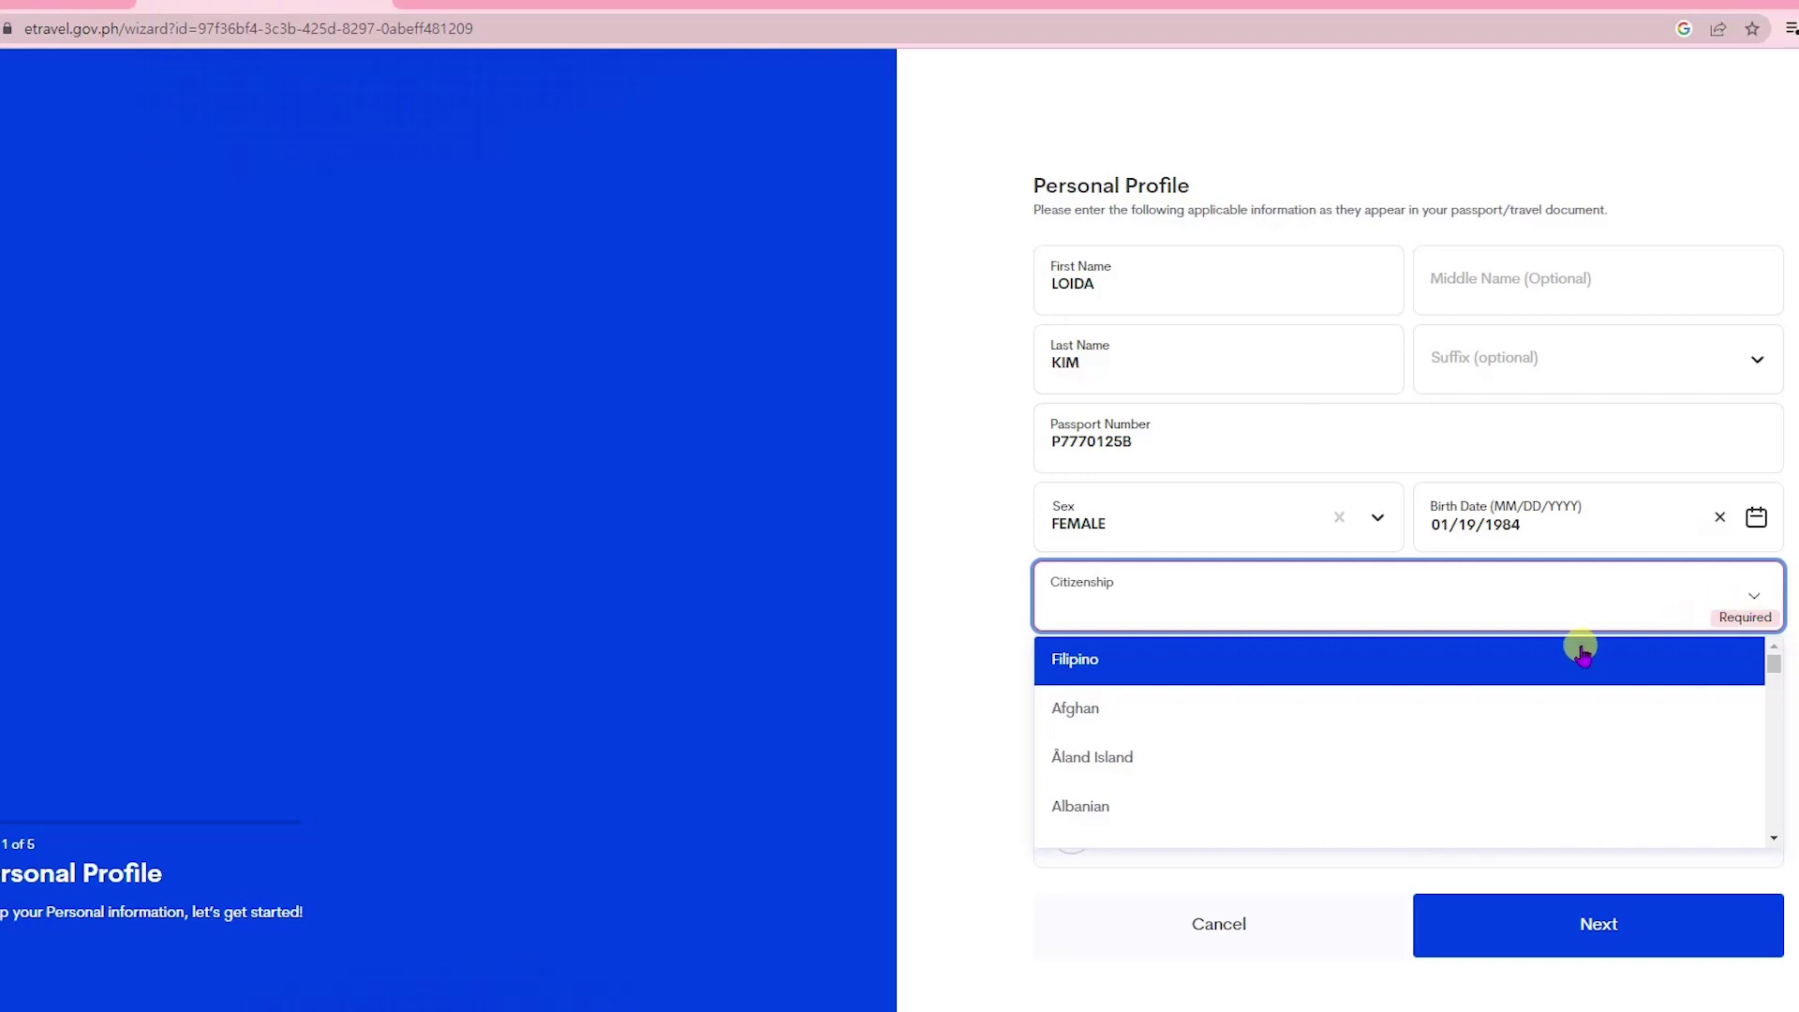
click(1293, 665)
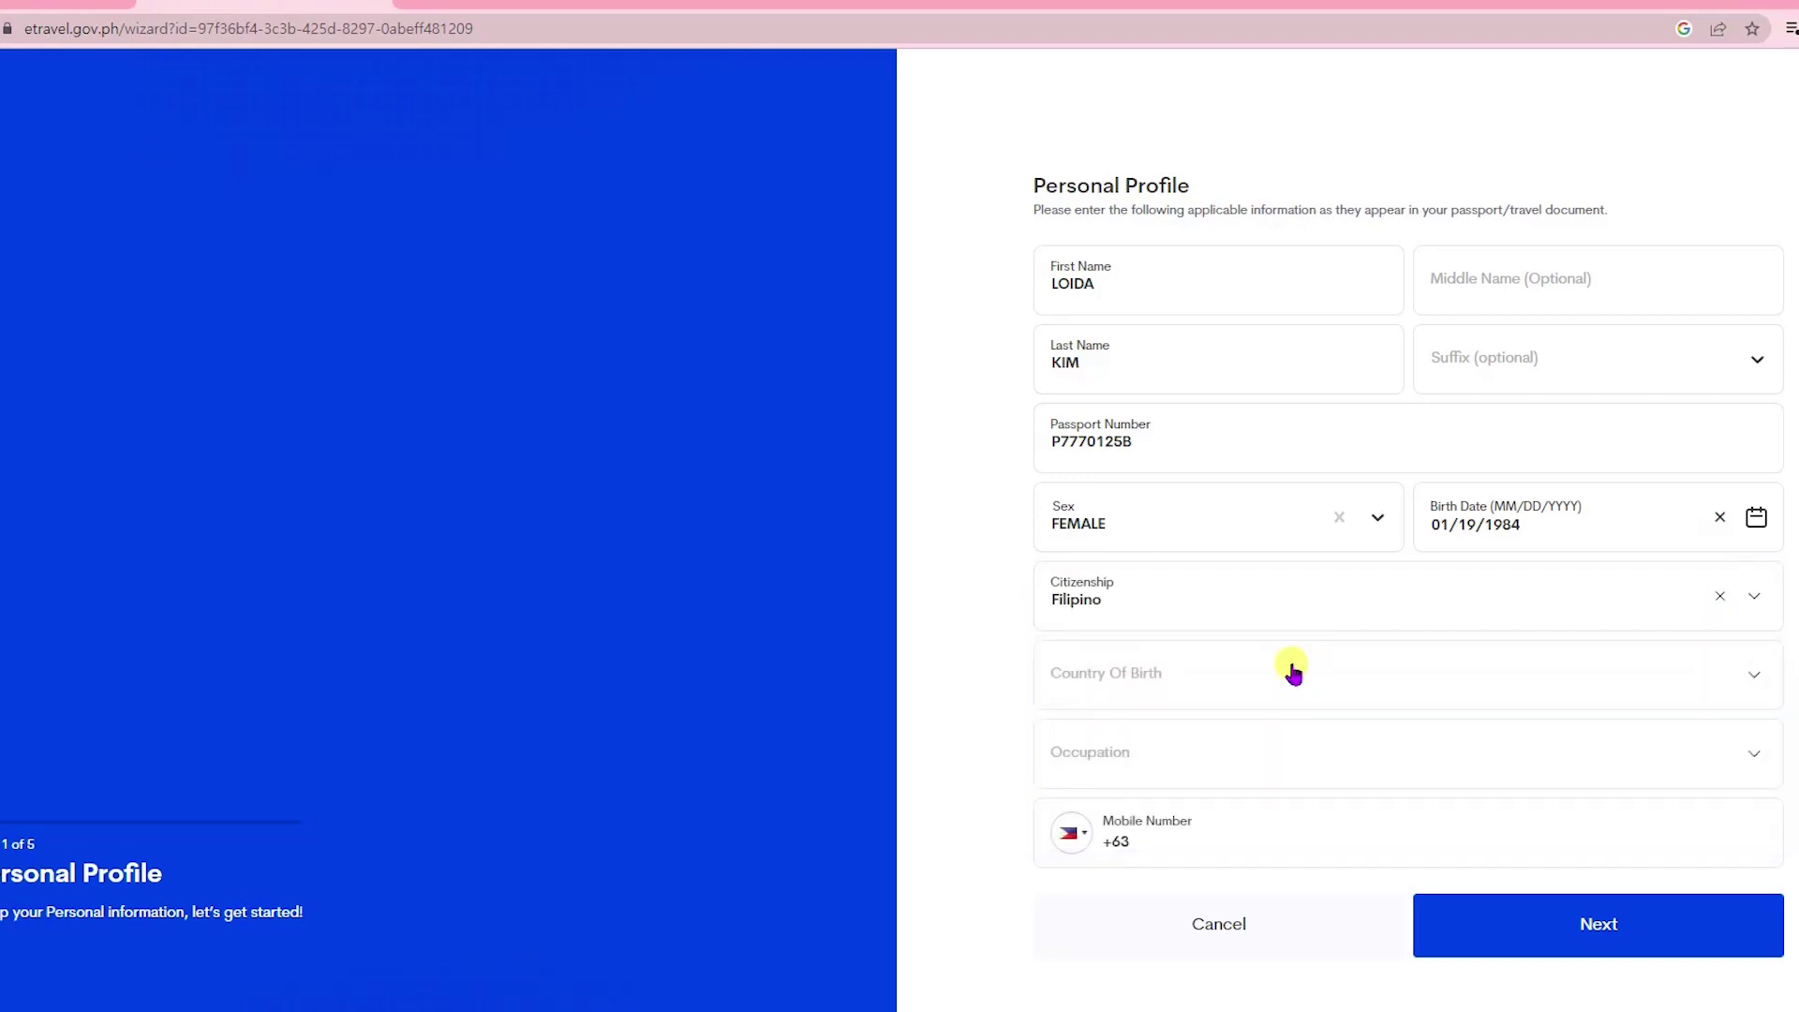
click(1217, 691)
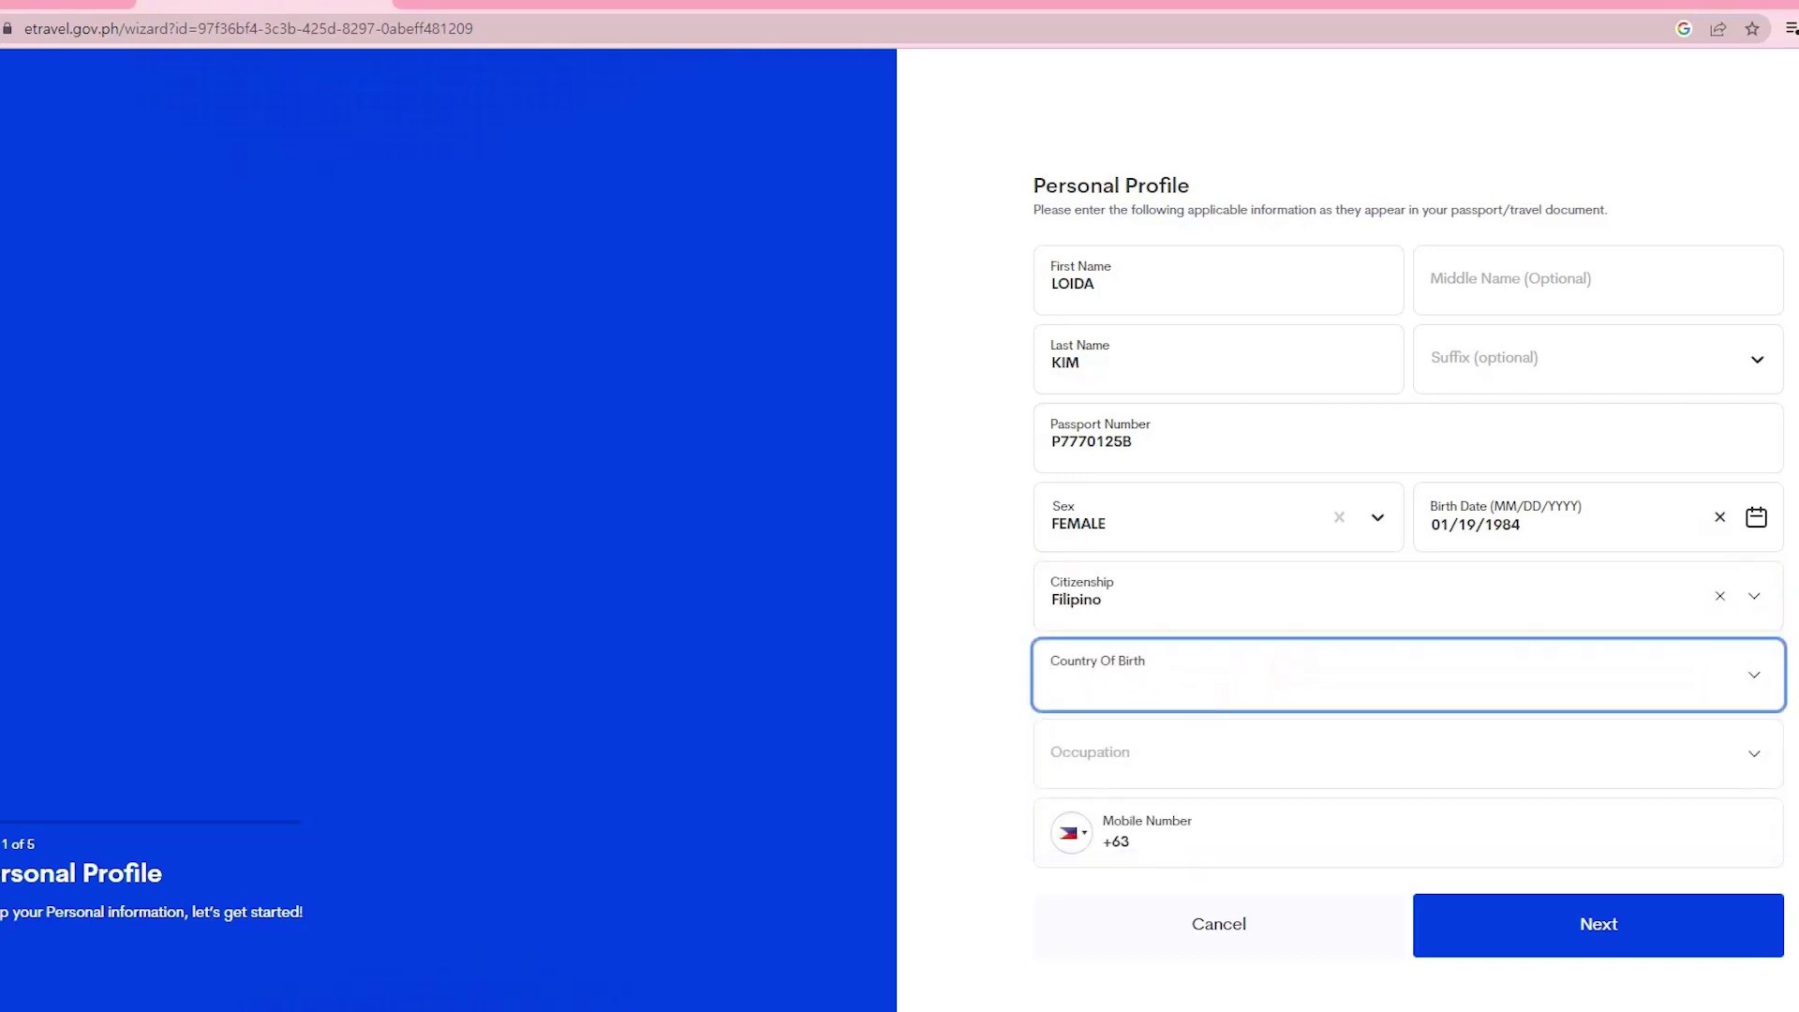
click(1764, 670)
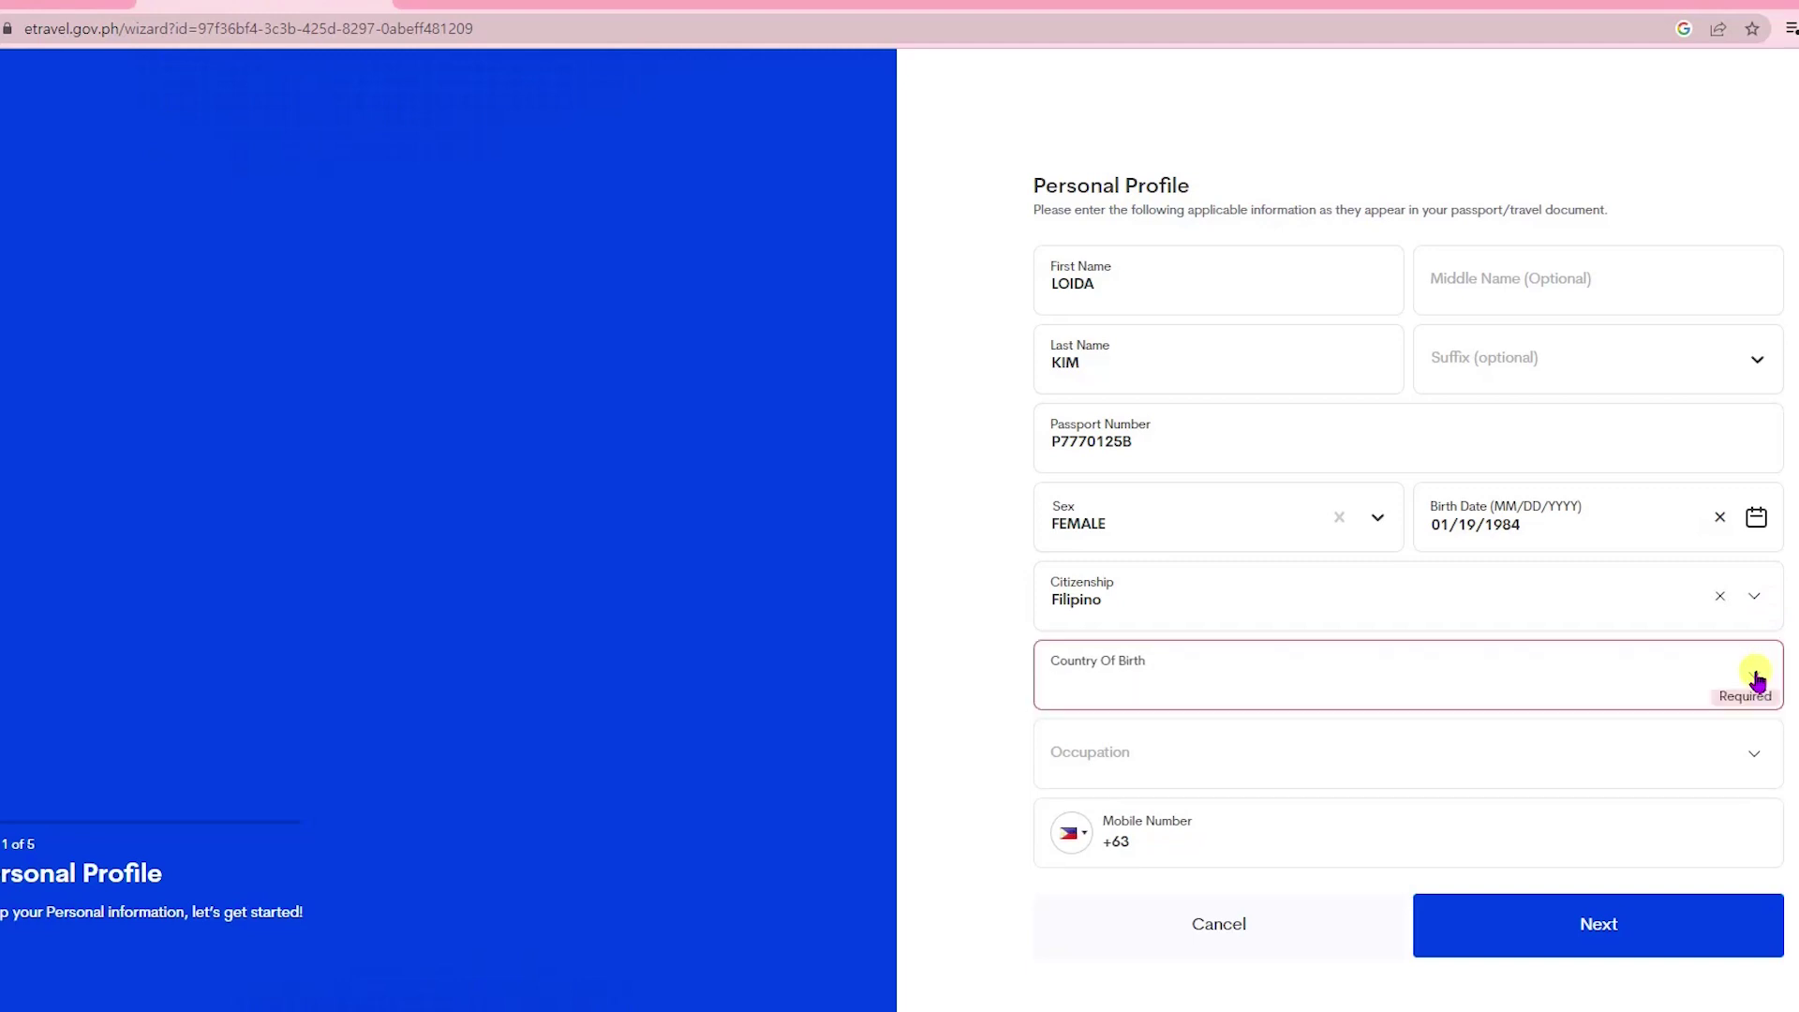
click(1313, 738)
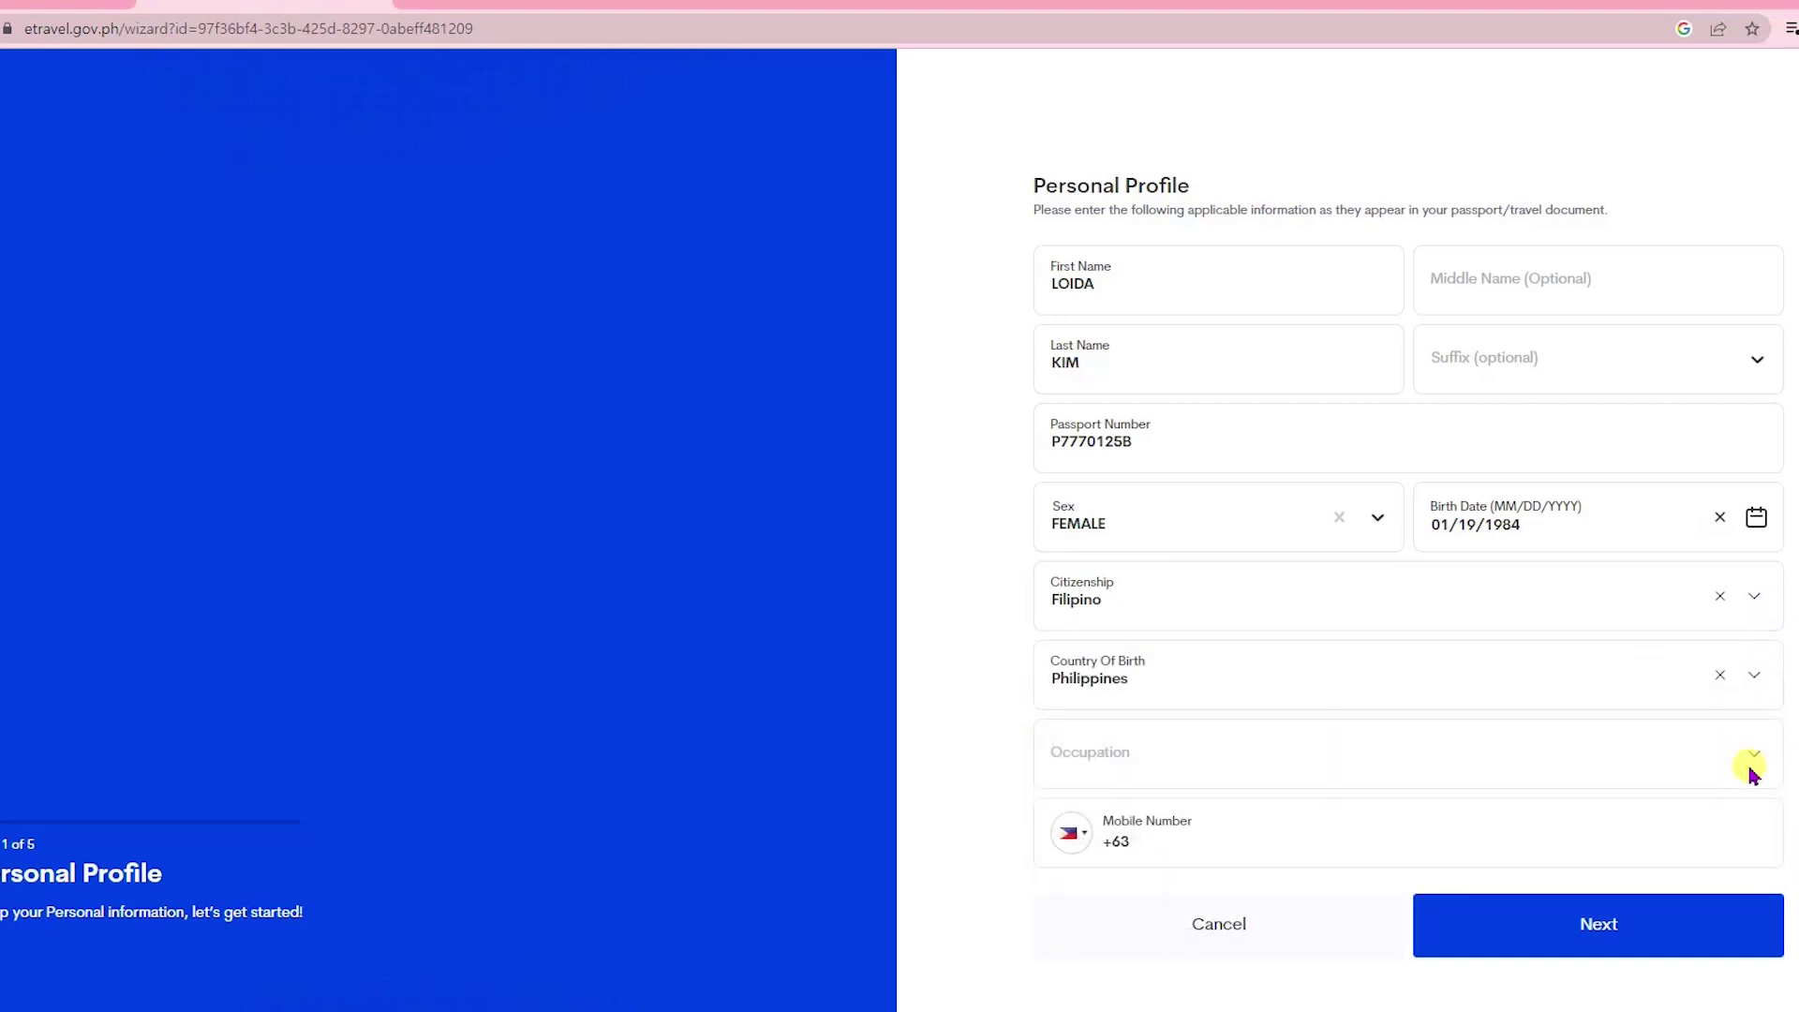
- Choose Worker/Laborer as occupation, enter the mobile number, and submit the personal profile
click(1753, 761)
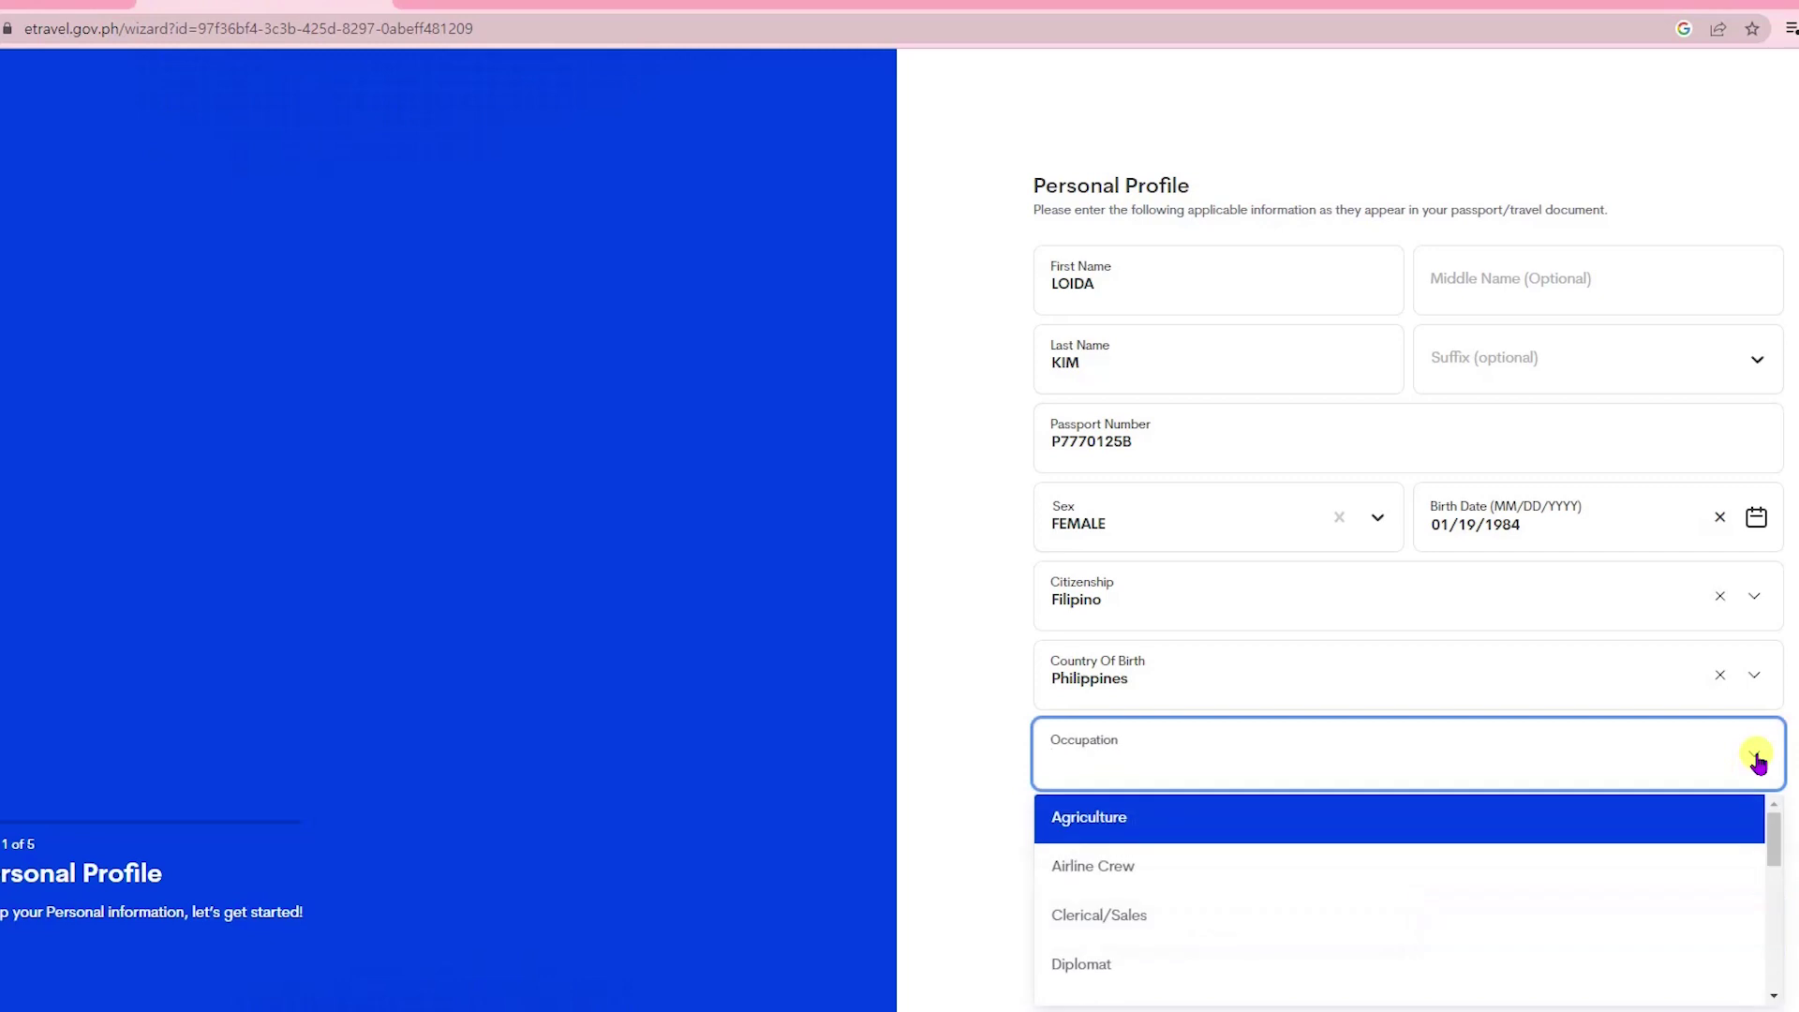
scroll(1399, 867, down, 1)
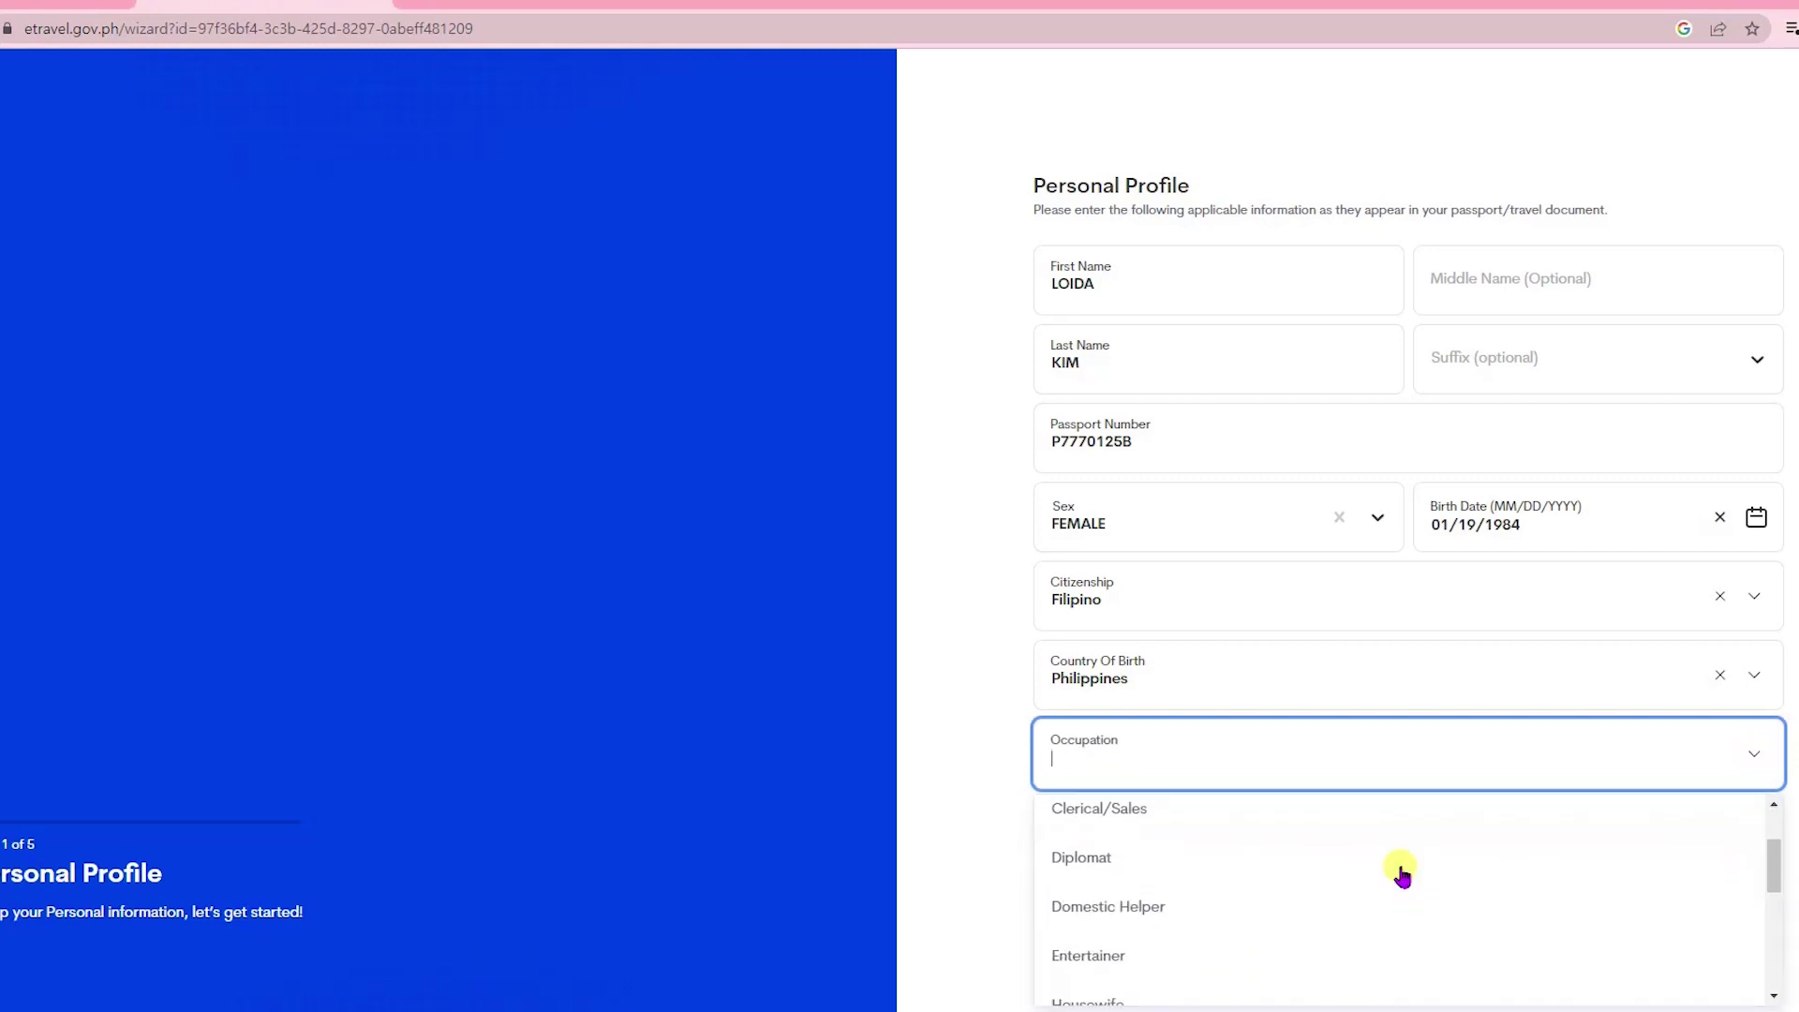
scroll(1399, 871, down, 1)
scroll(1399, 871, down, 1)
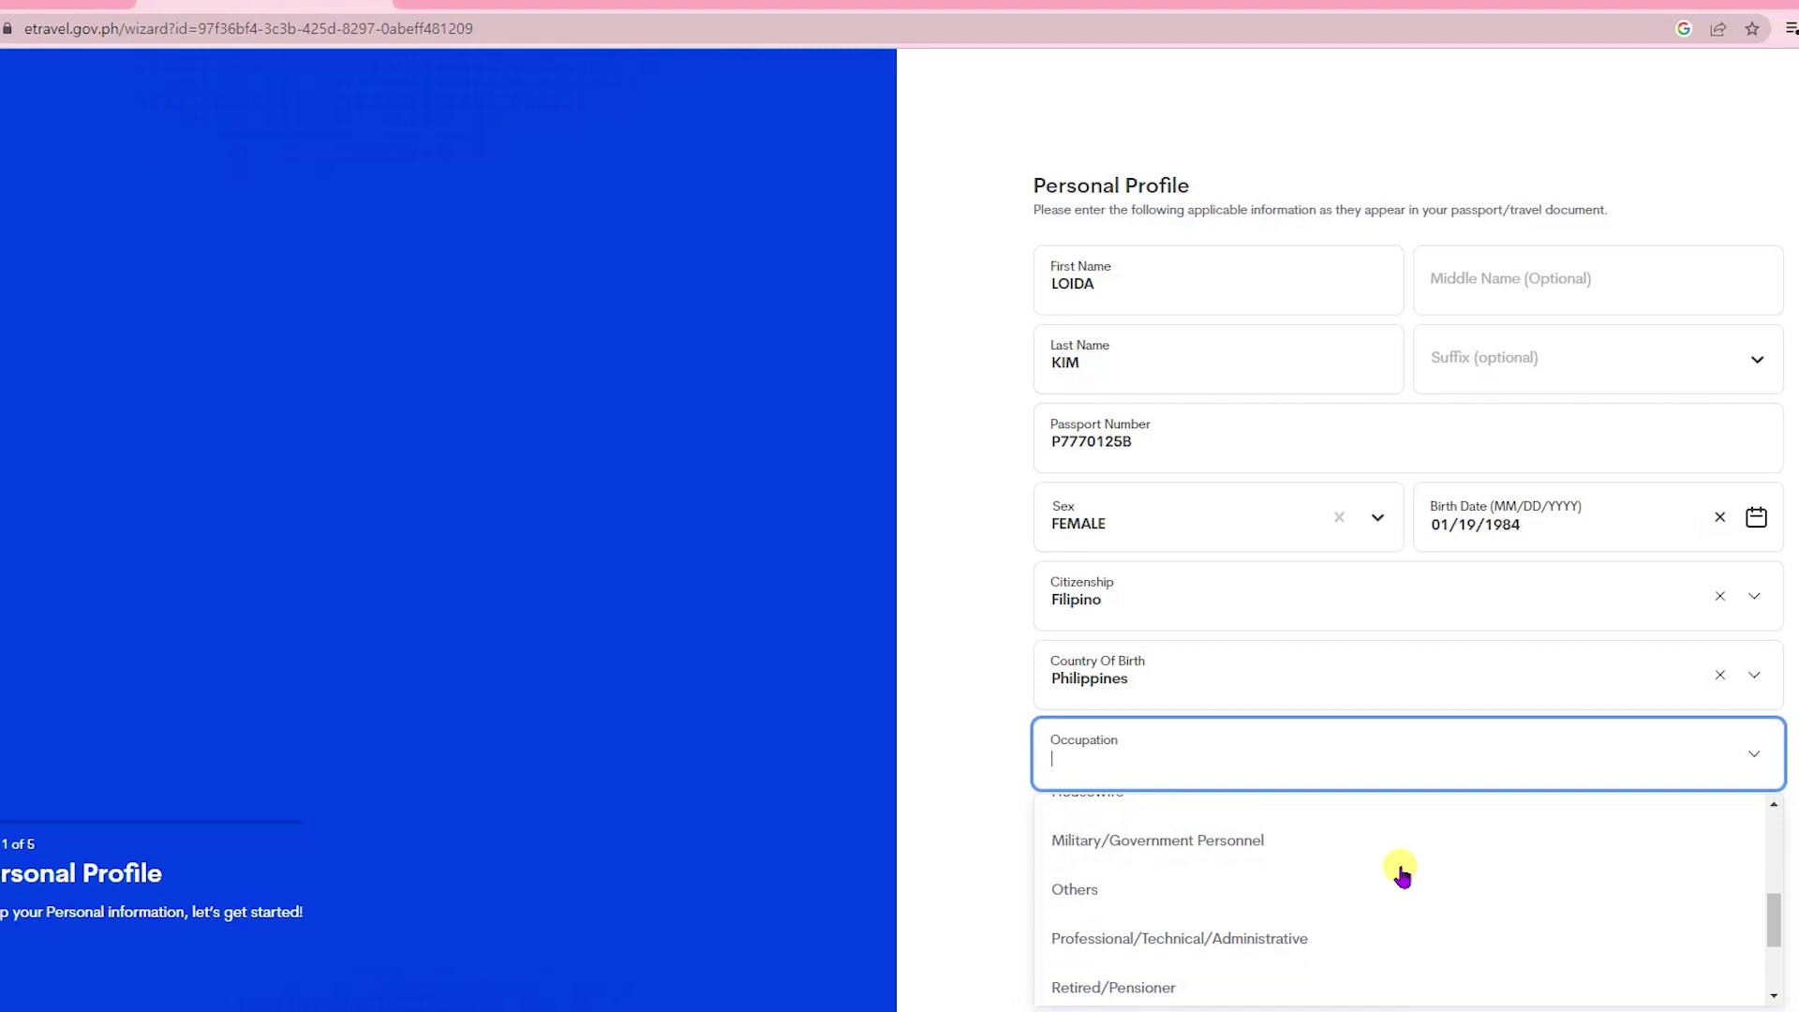
scroll(1400, 871, down, 1)
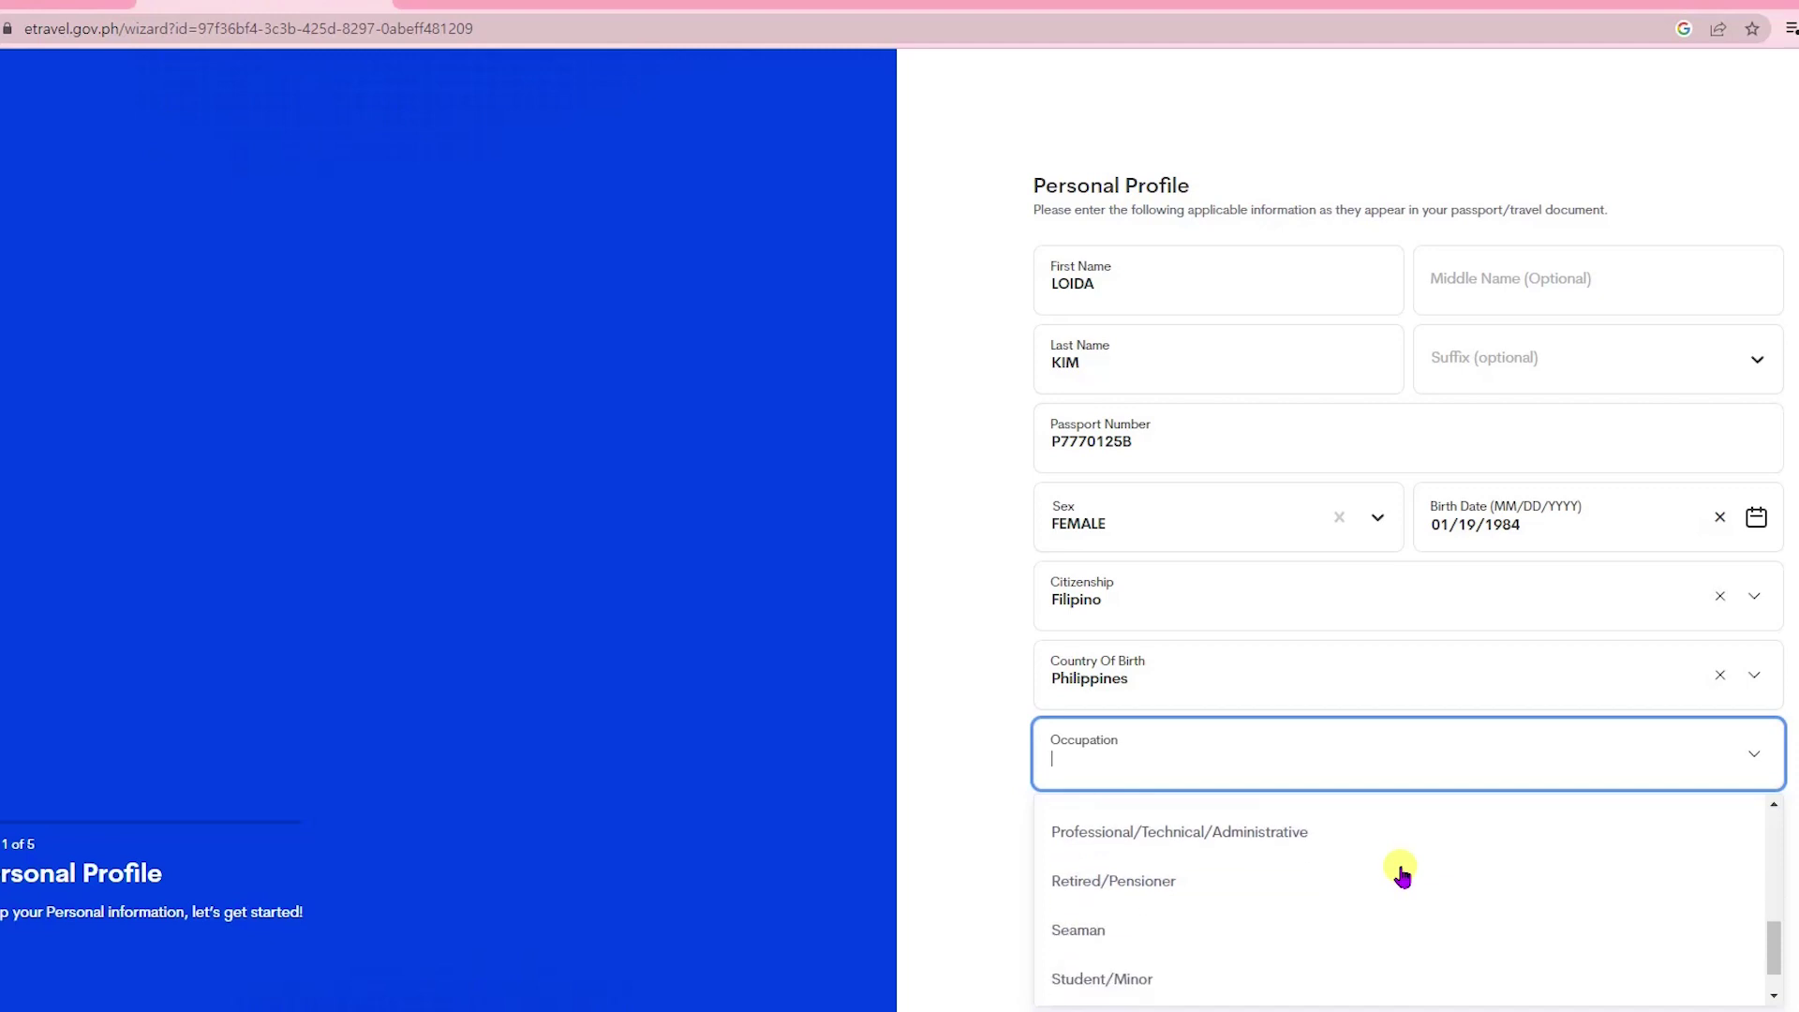
scroll(1400, 871, down, 1)
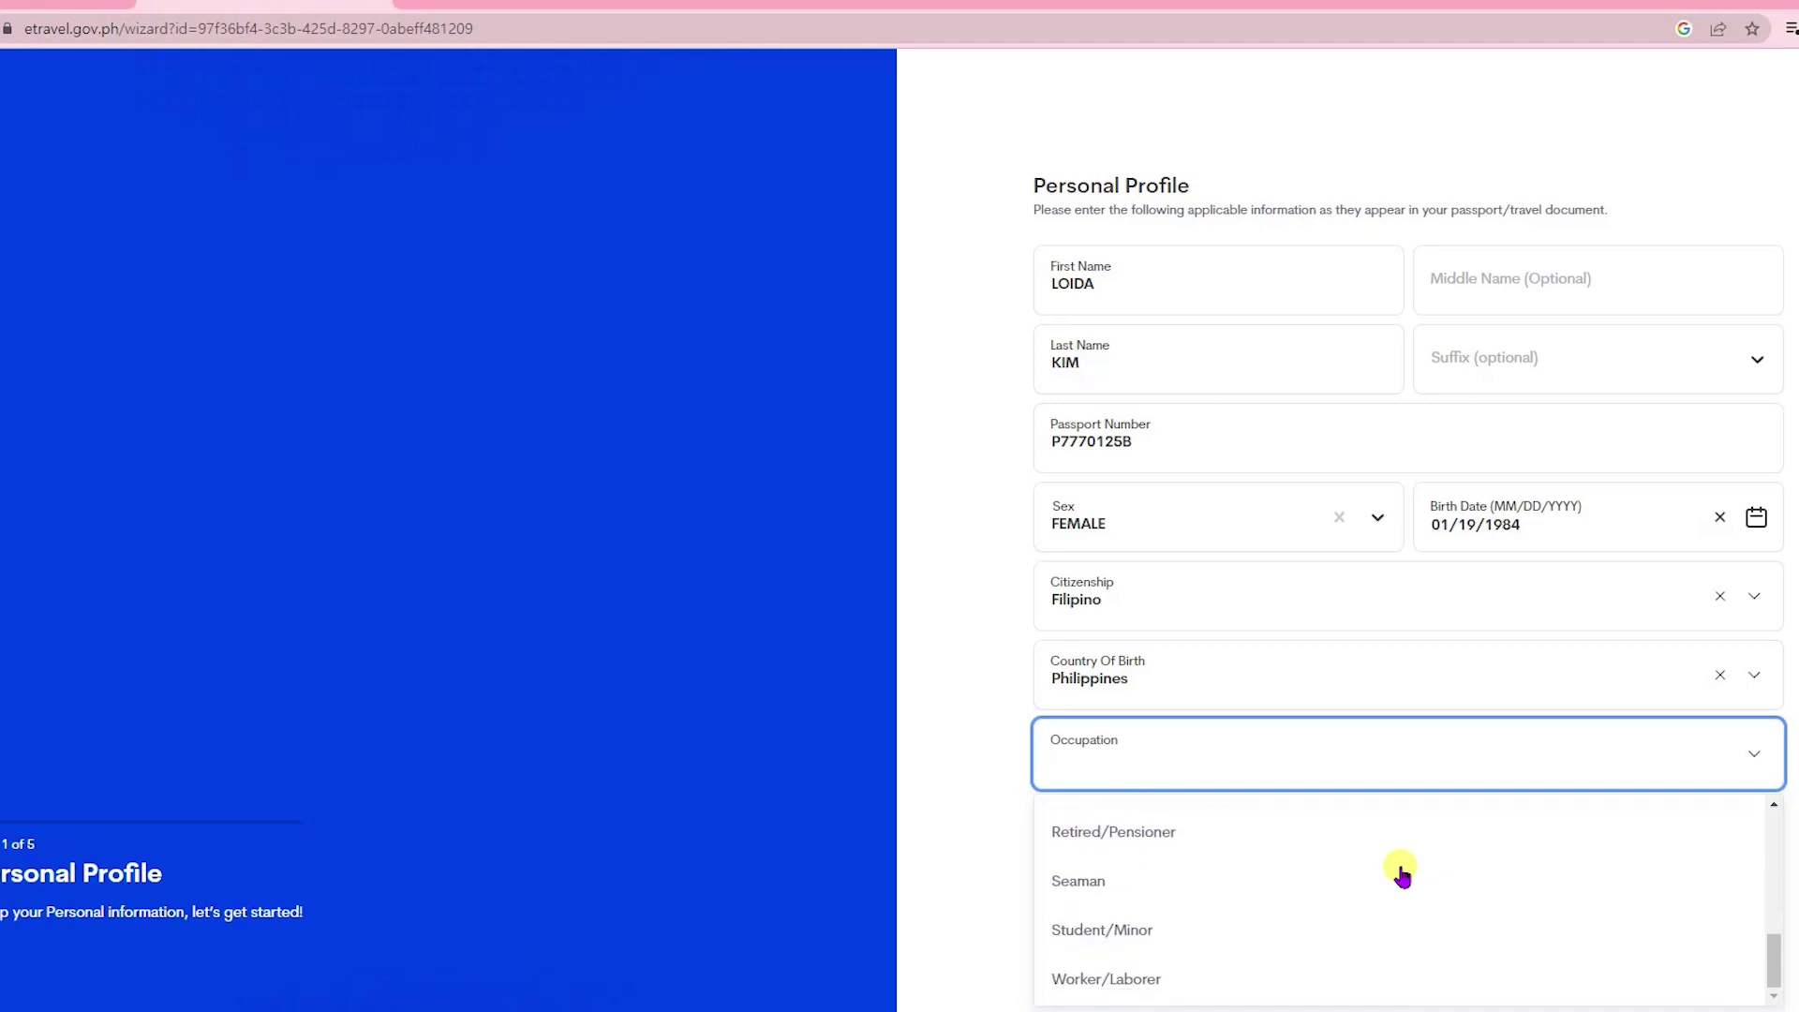
click(1177, 979)
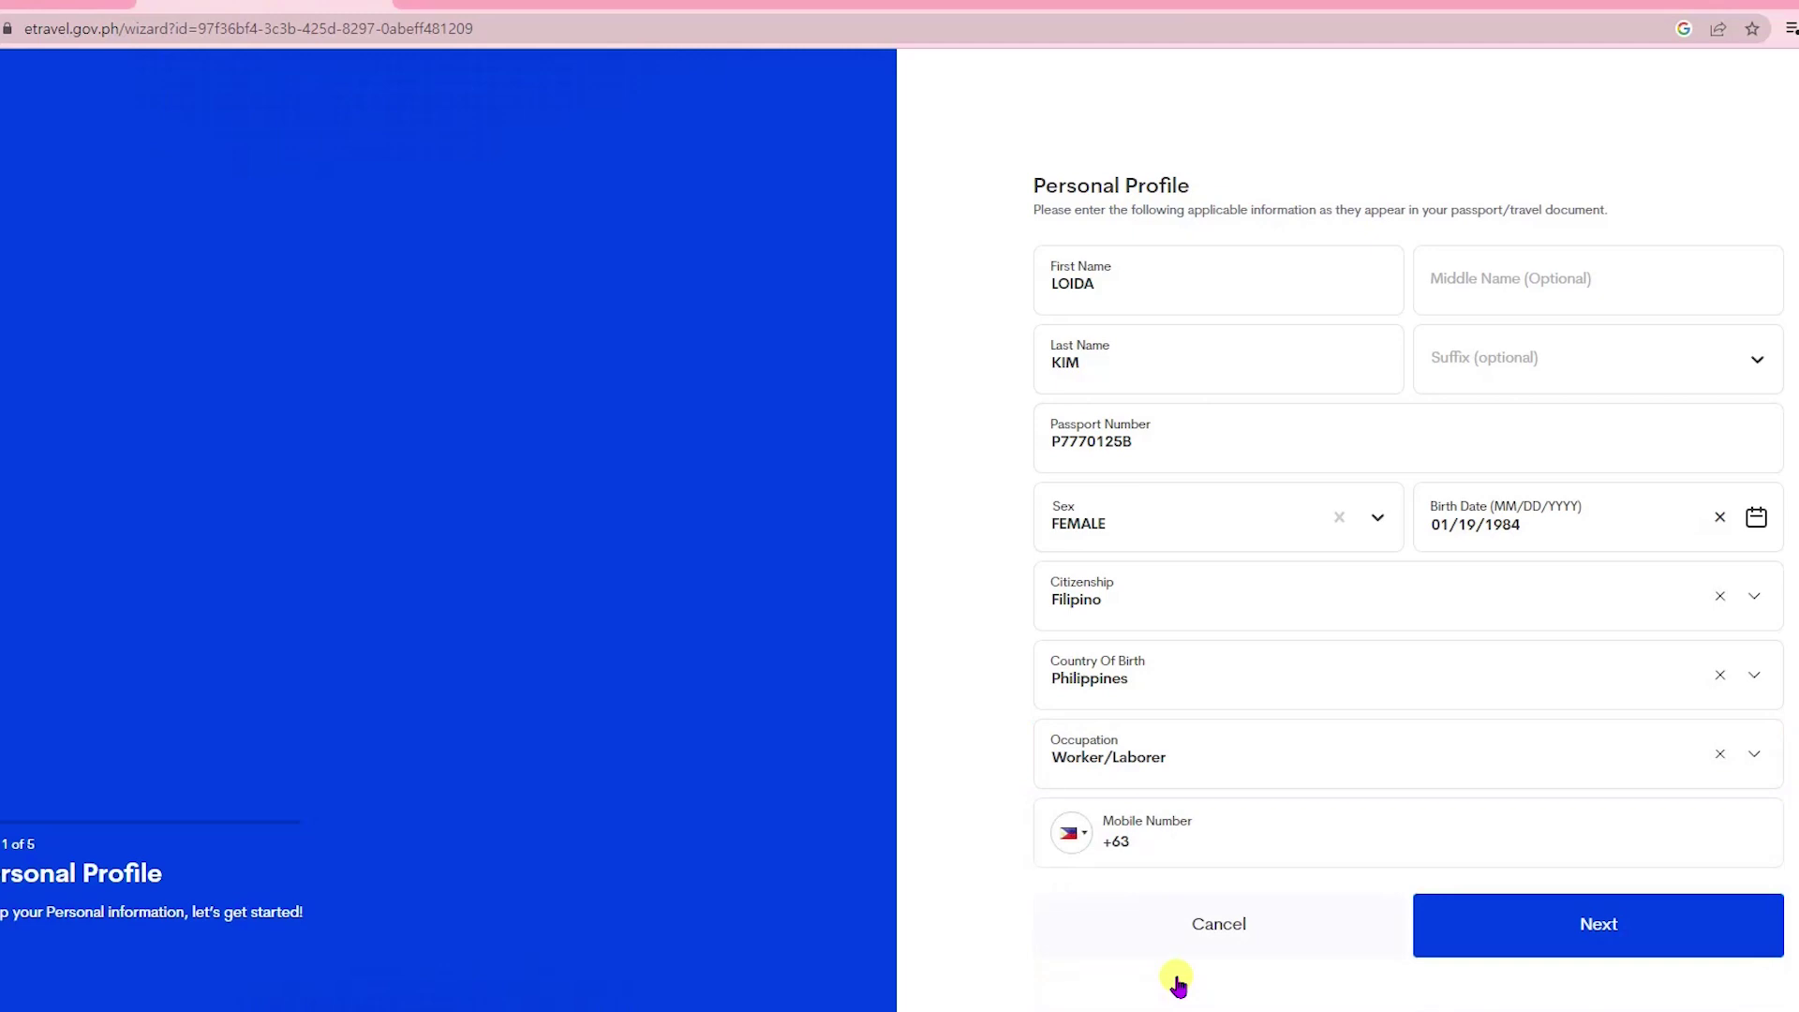
click(1288, 844)
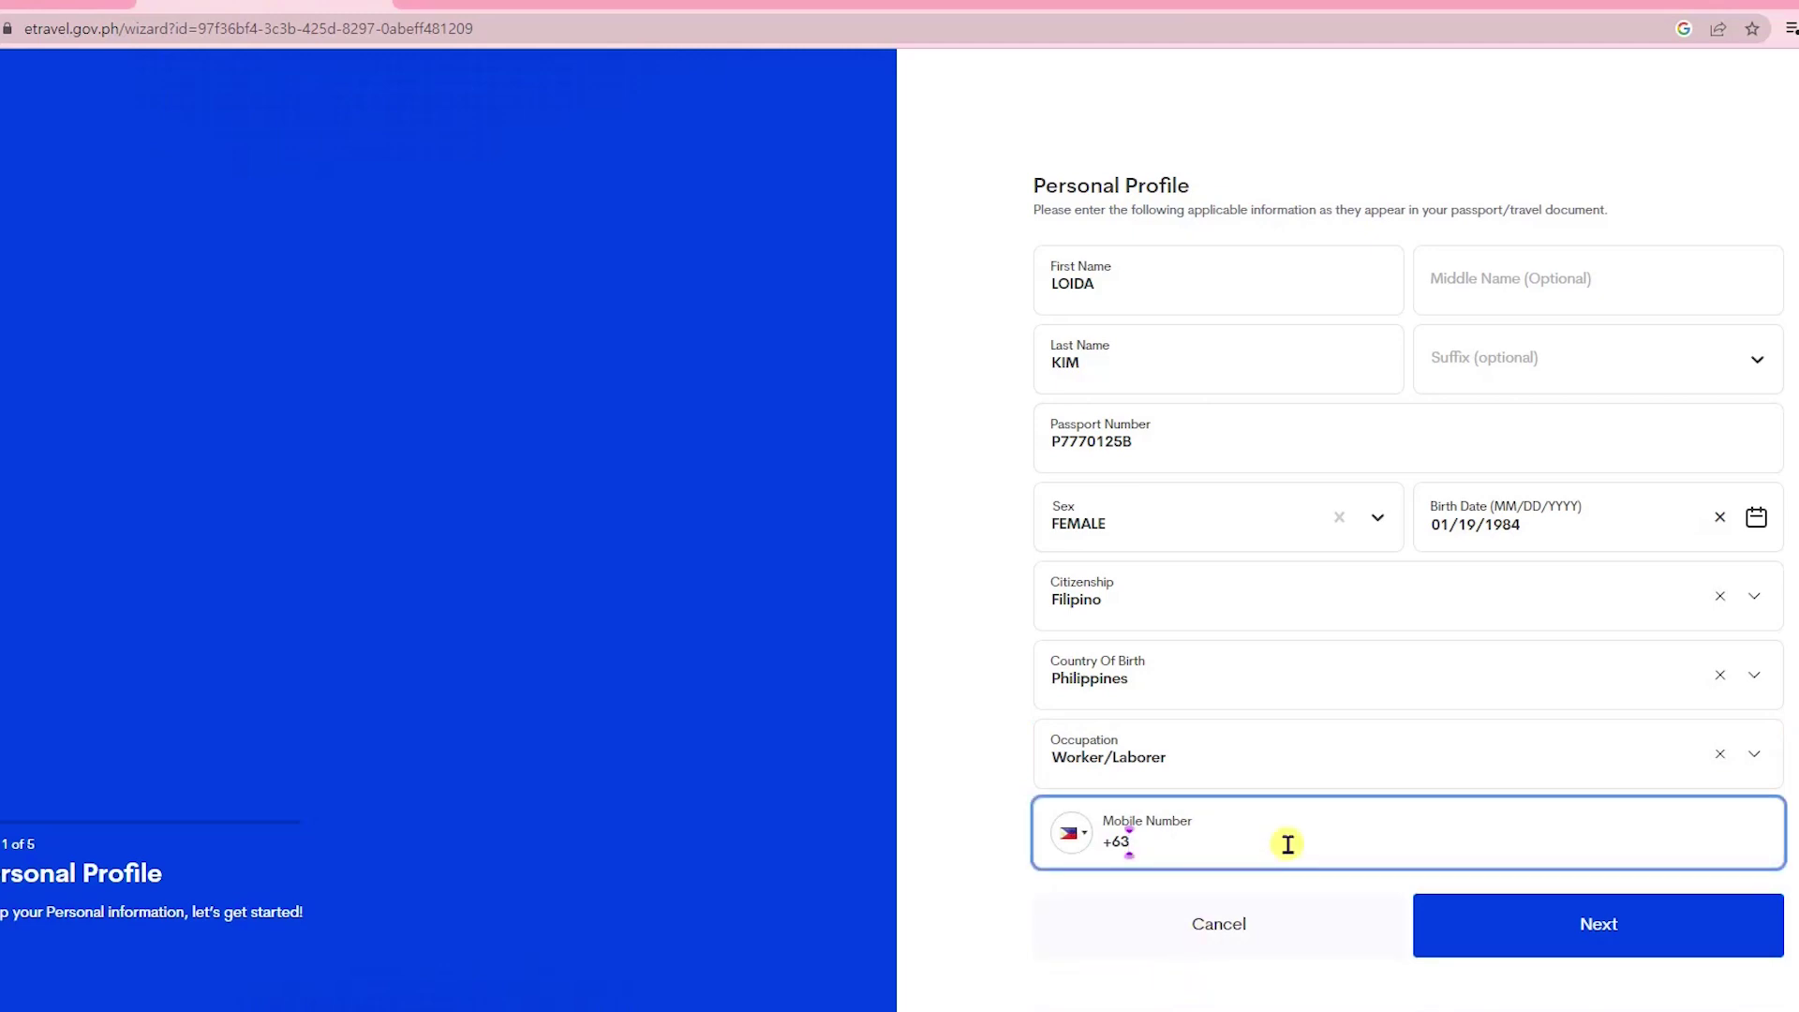
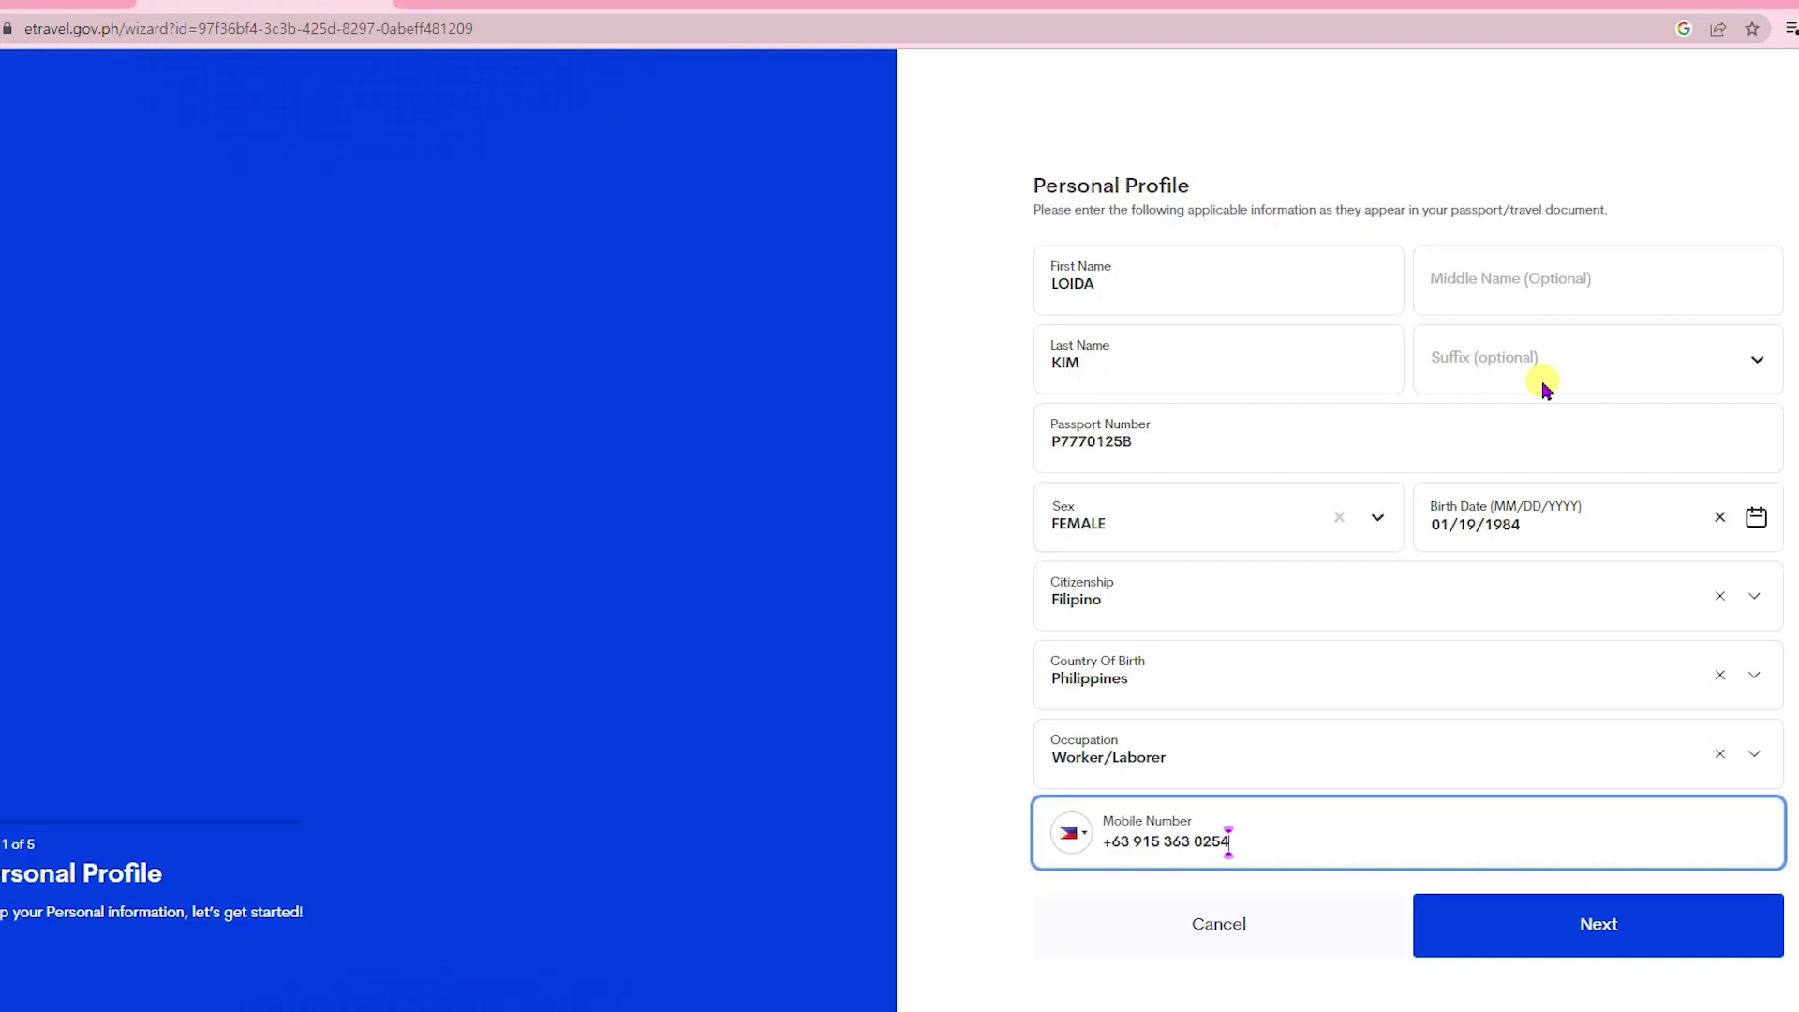
click(1610, 955)
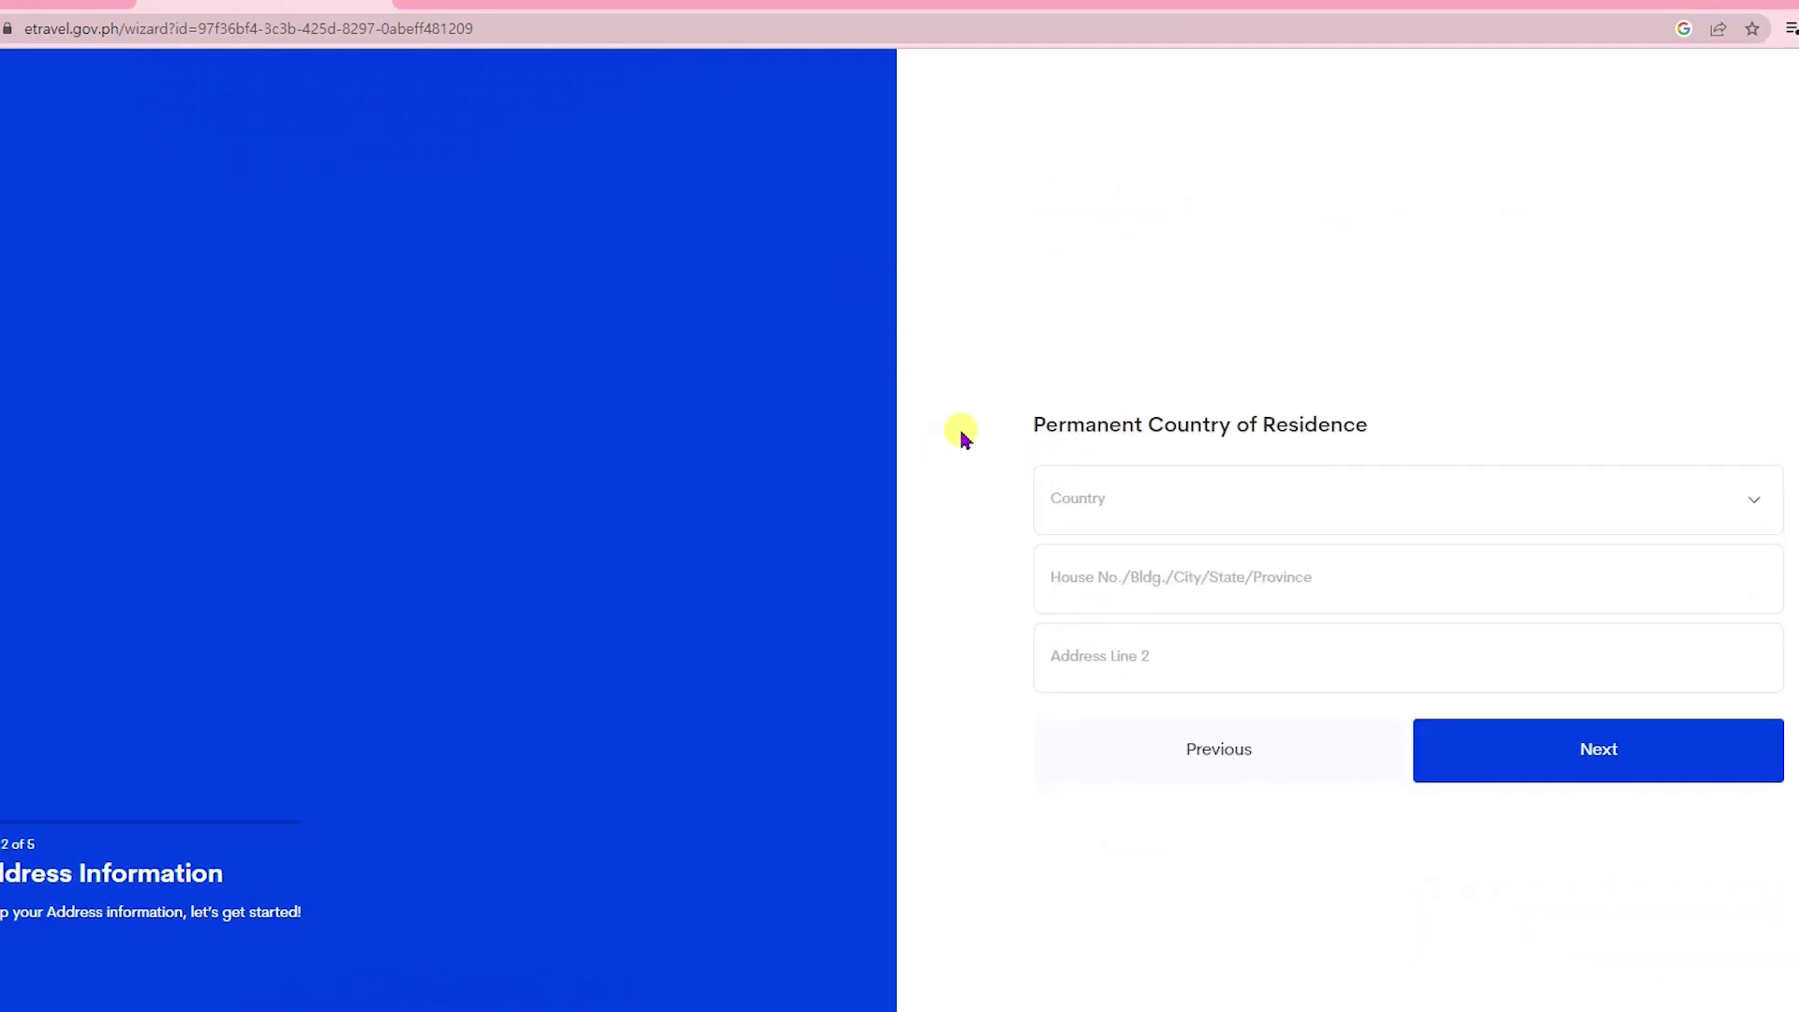
- Set the residence country to Philippines, region to REGION IV-A (CALABARZON), and province to CAVITE
click(1751, 503)
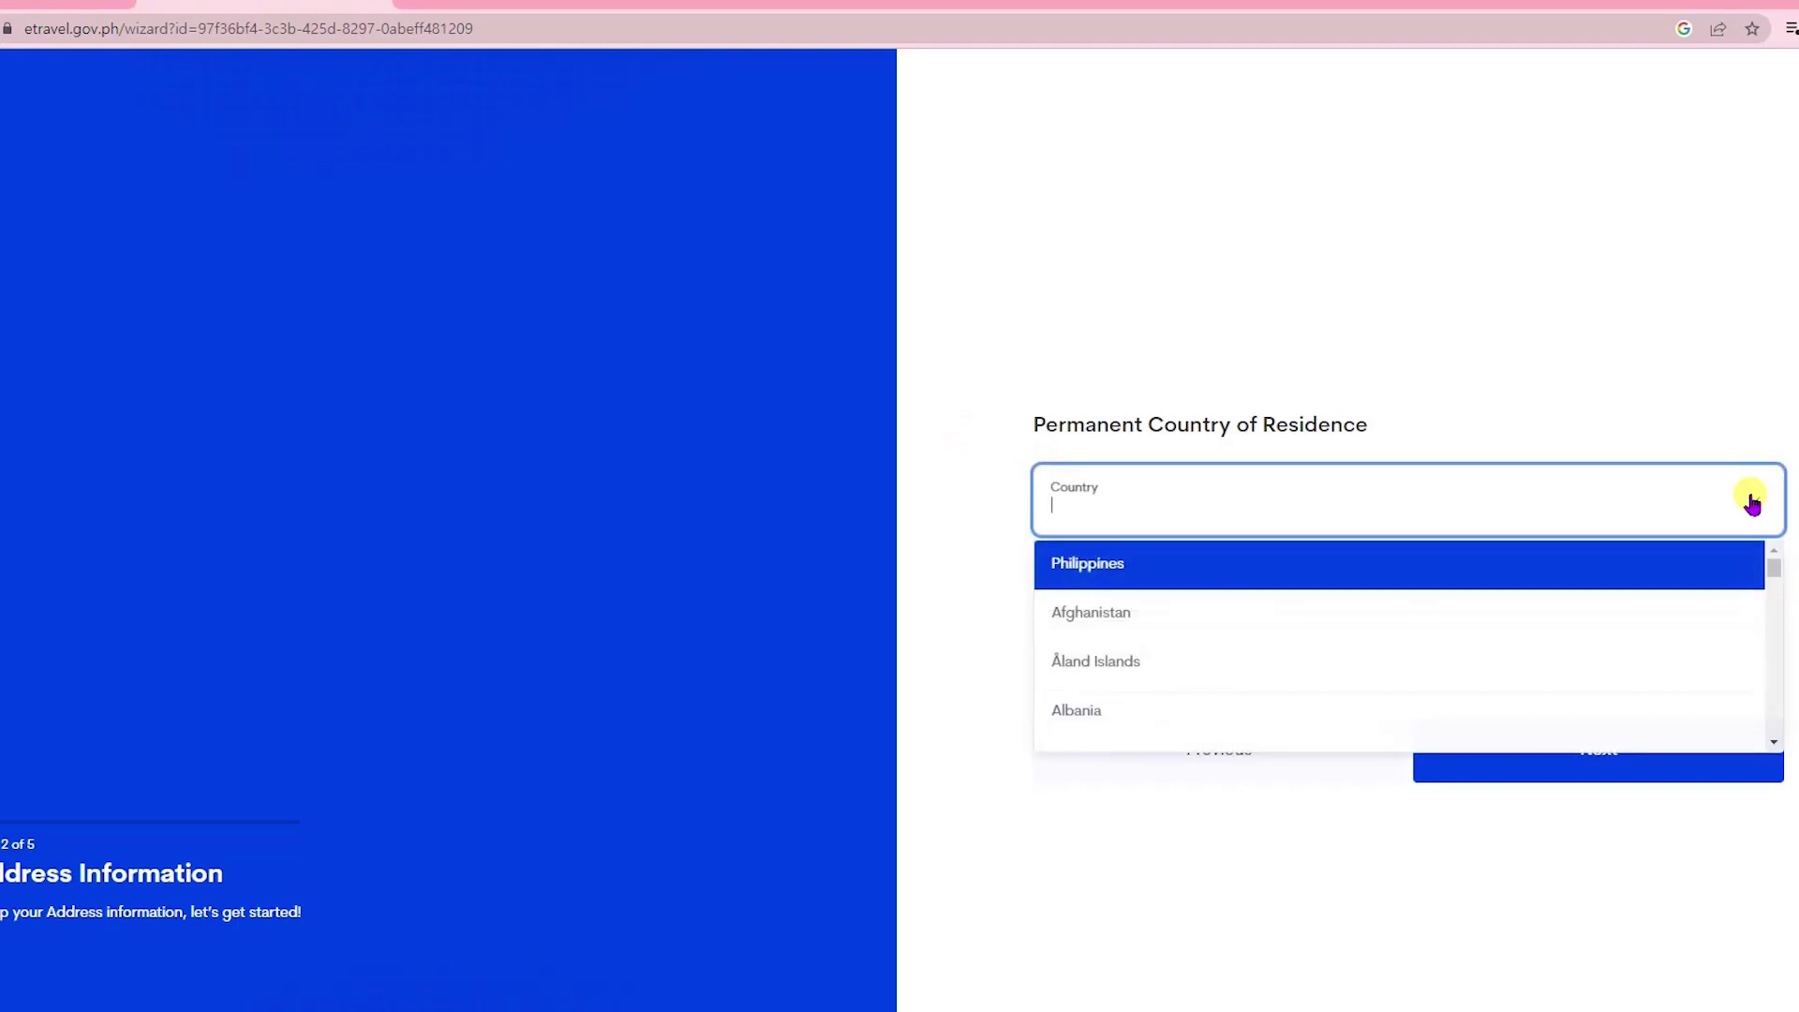
click(1128, 563)
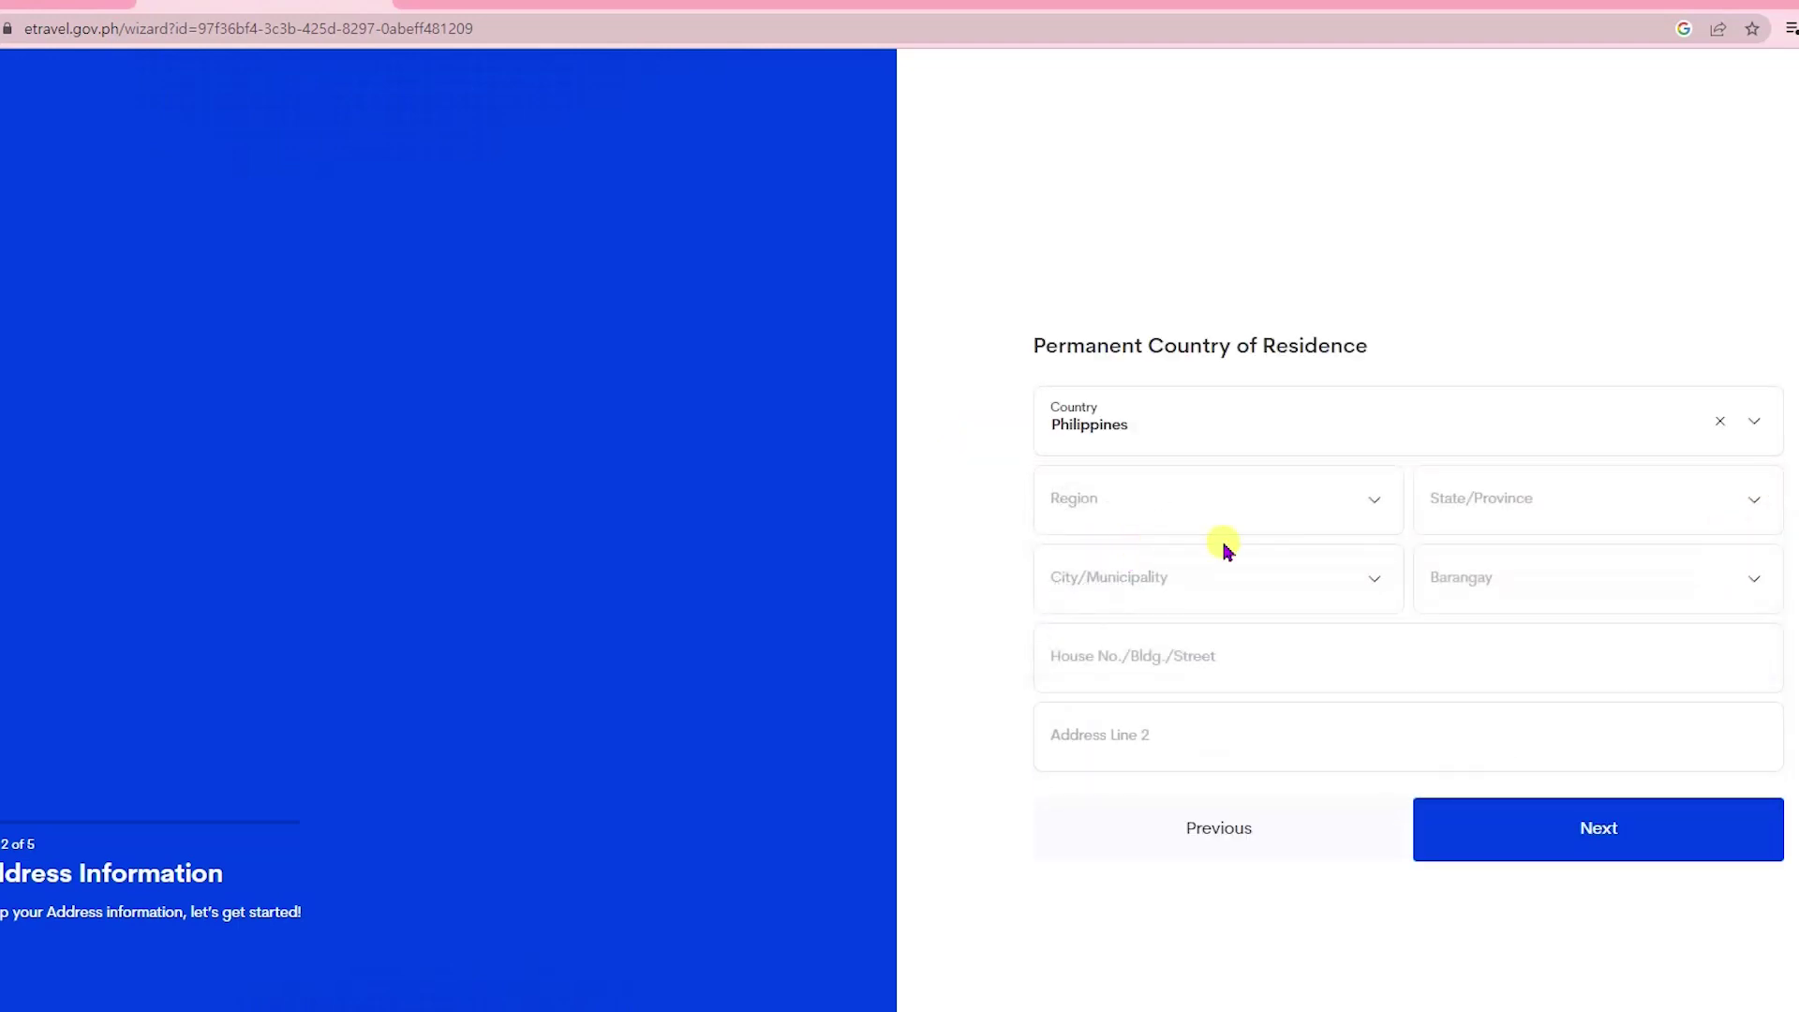
click(1372, 501)
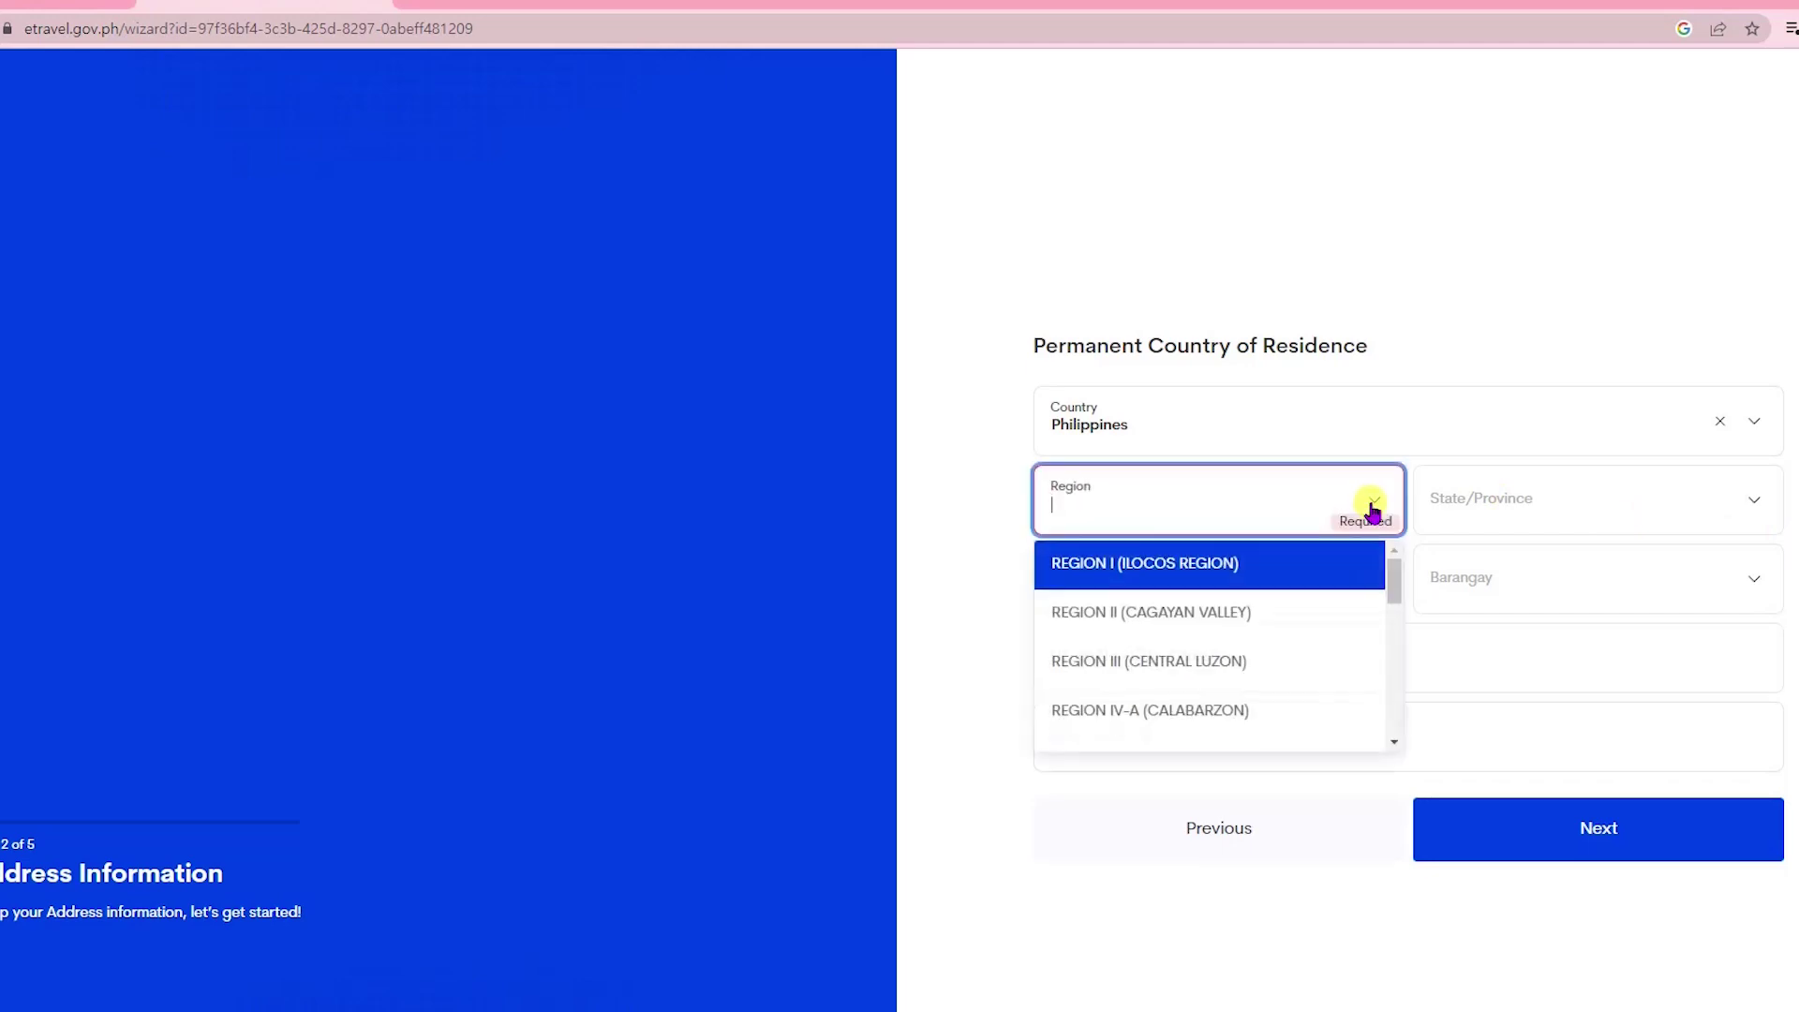
click(1322, 712)
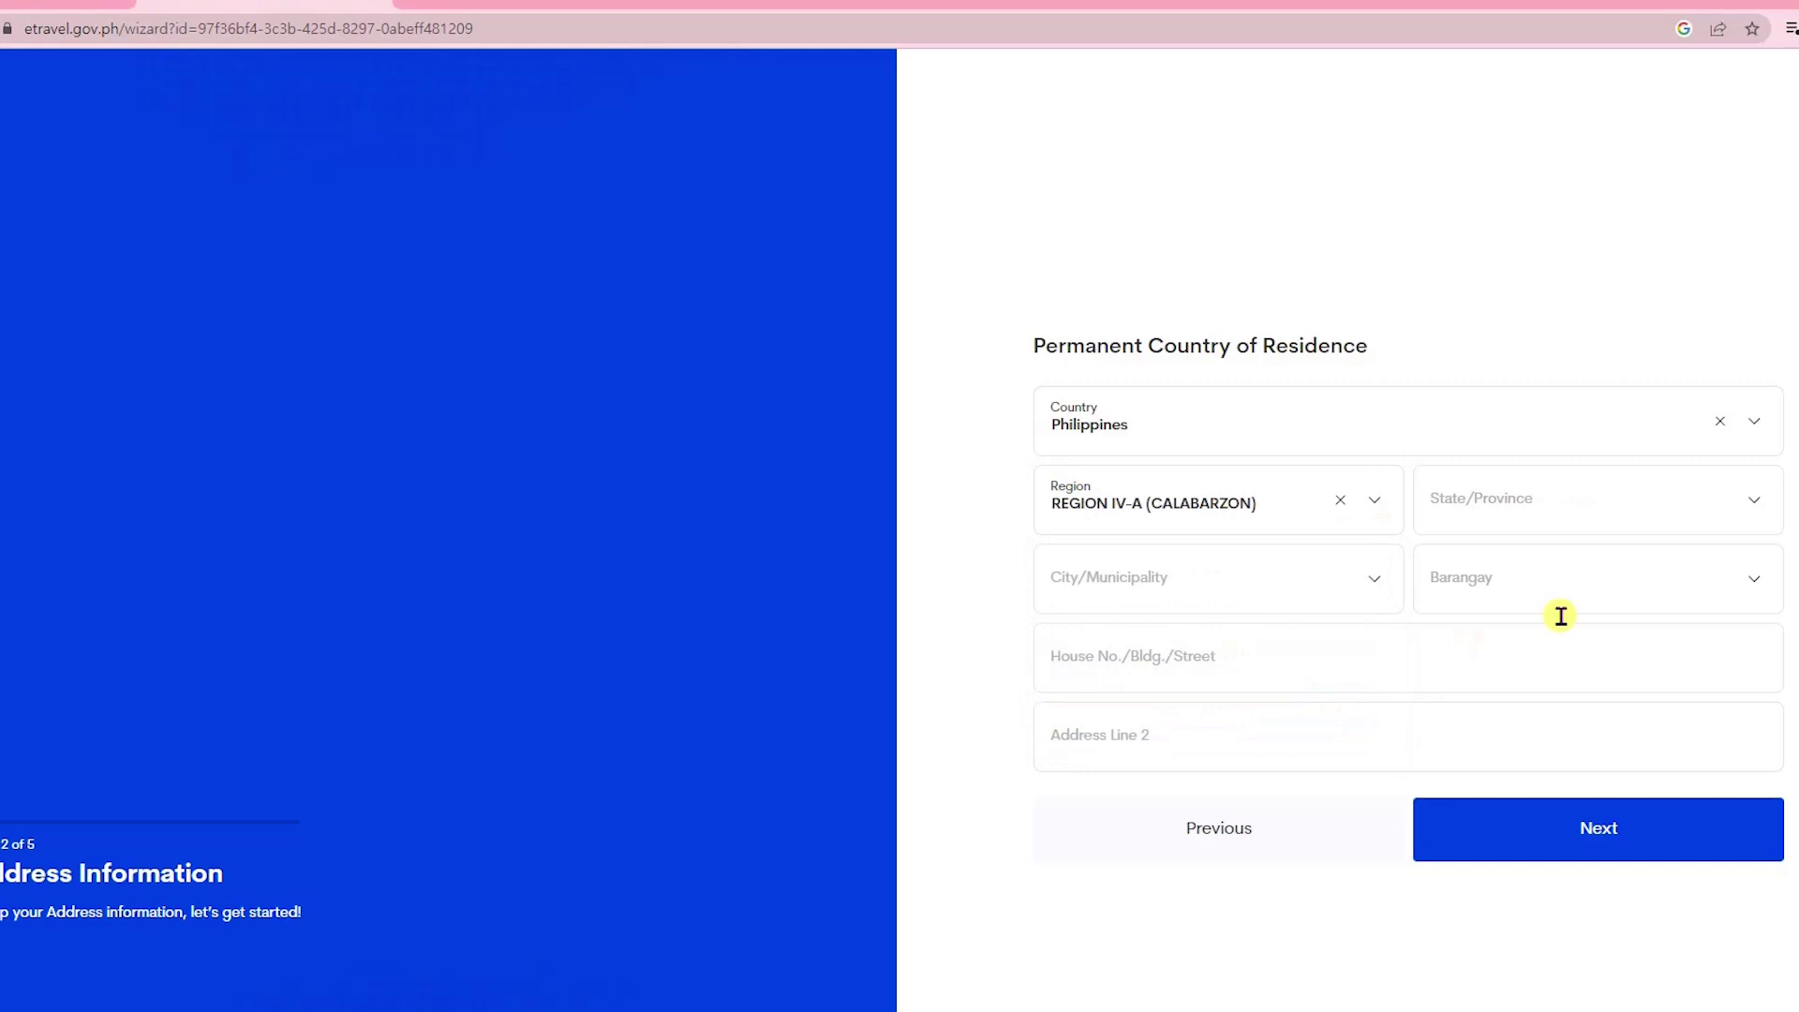
click(1753, 500)
click(1673, 609)
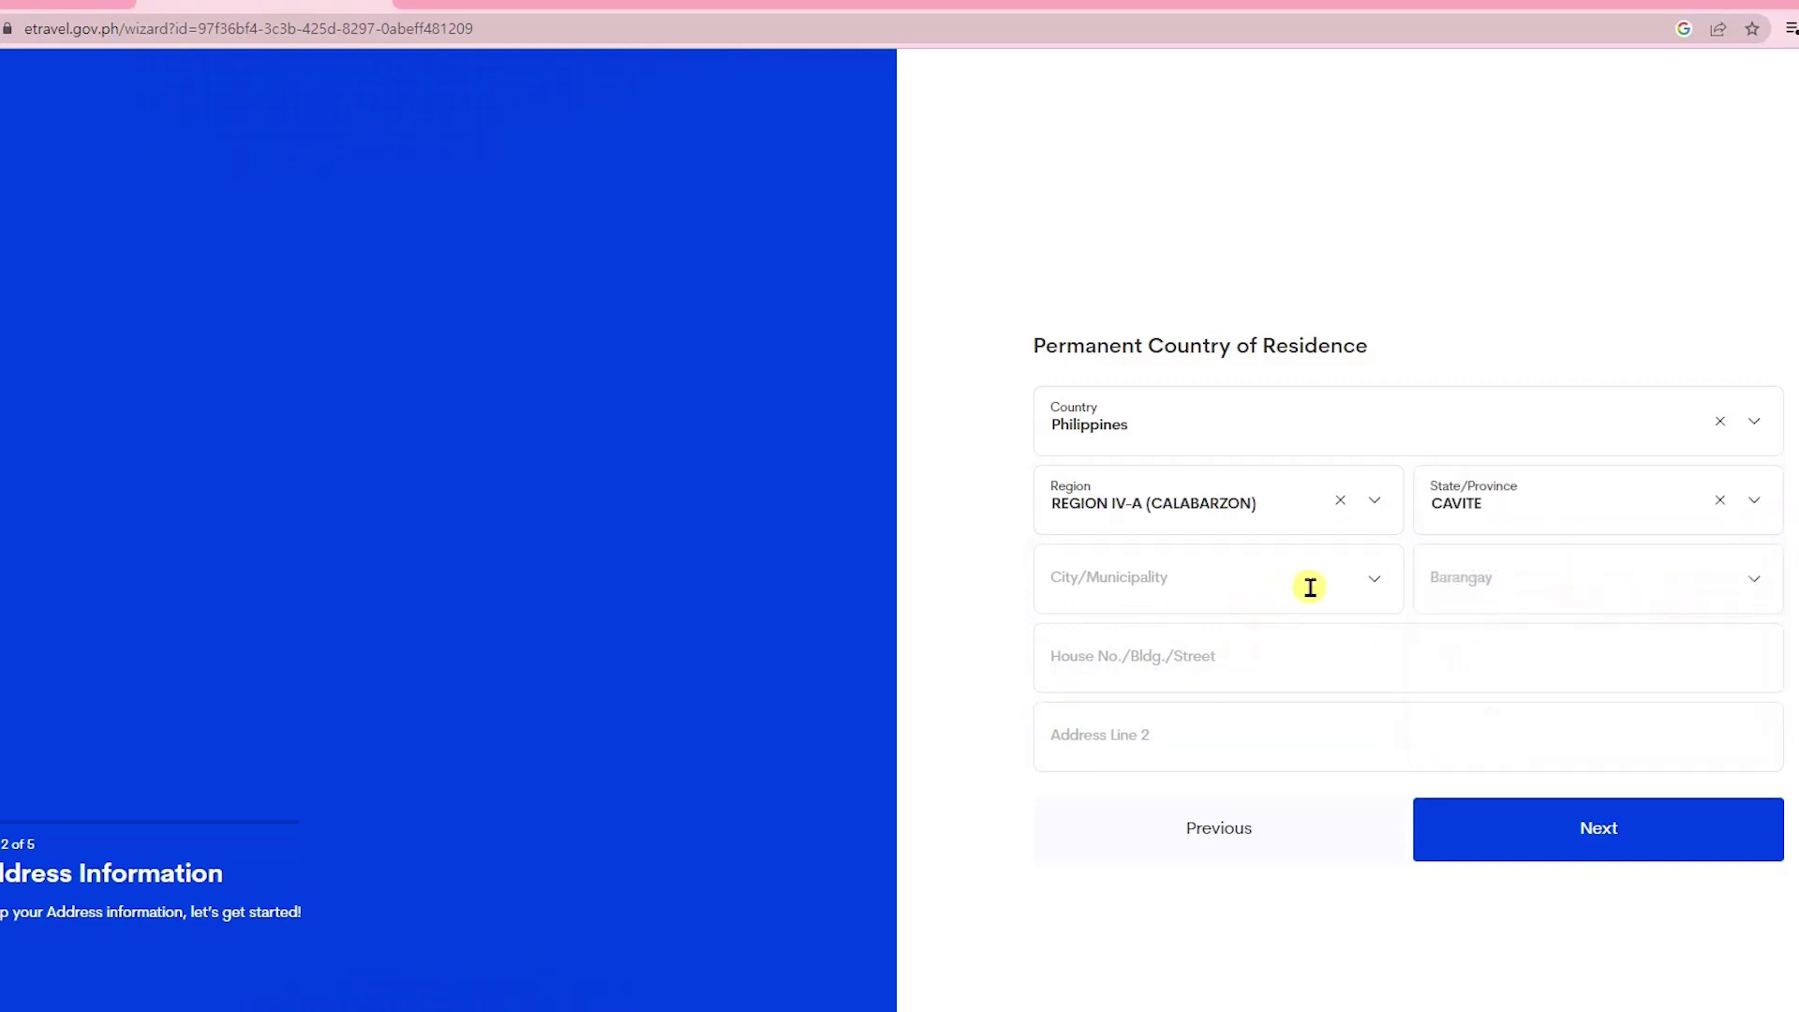
- Choose TANZA as the city and Halayhay as the barangay
click(1374, 590)
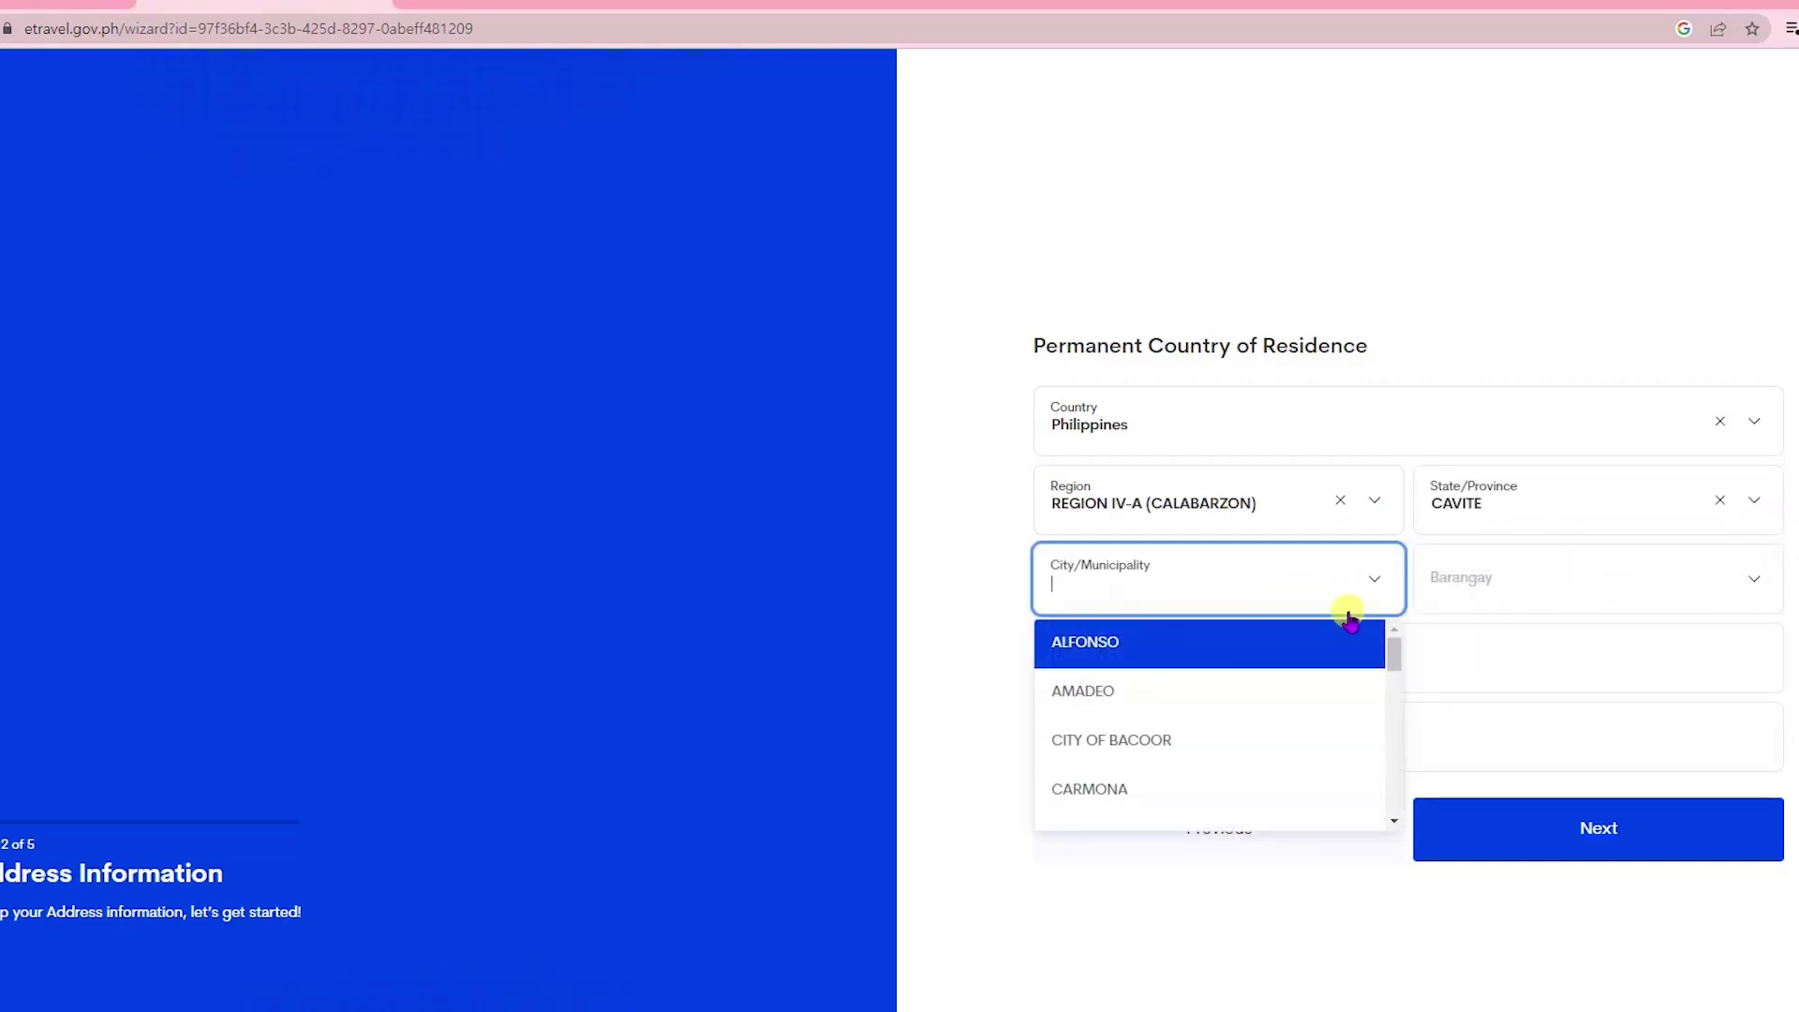
scroll(1279, 764, down, 3)
scroll(1288, 770, down, 6)
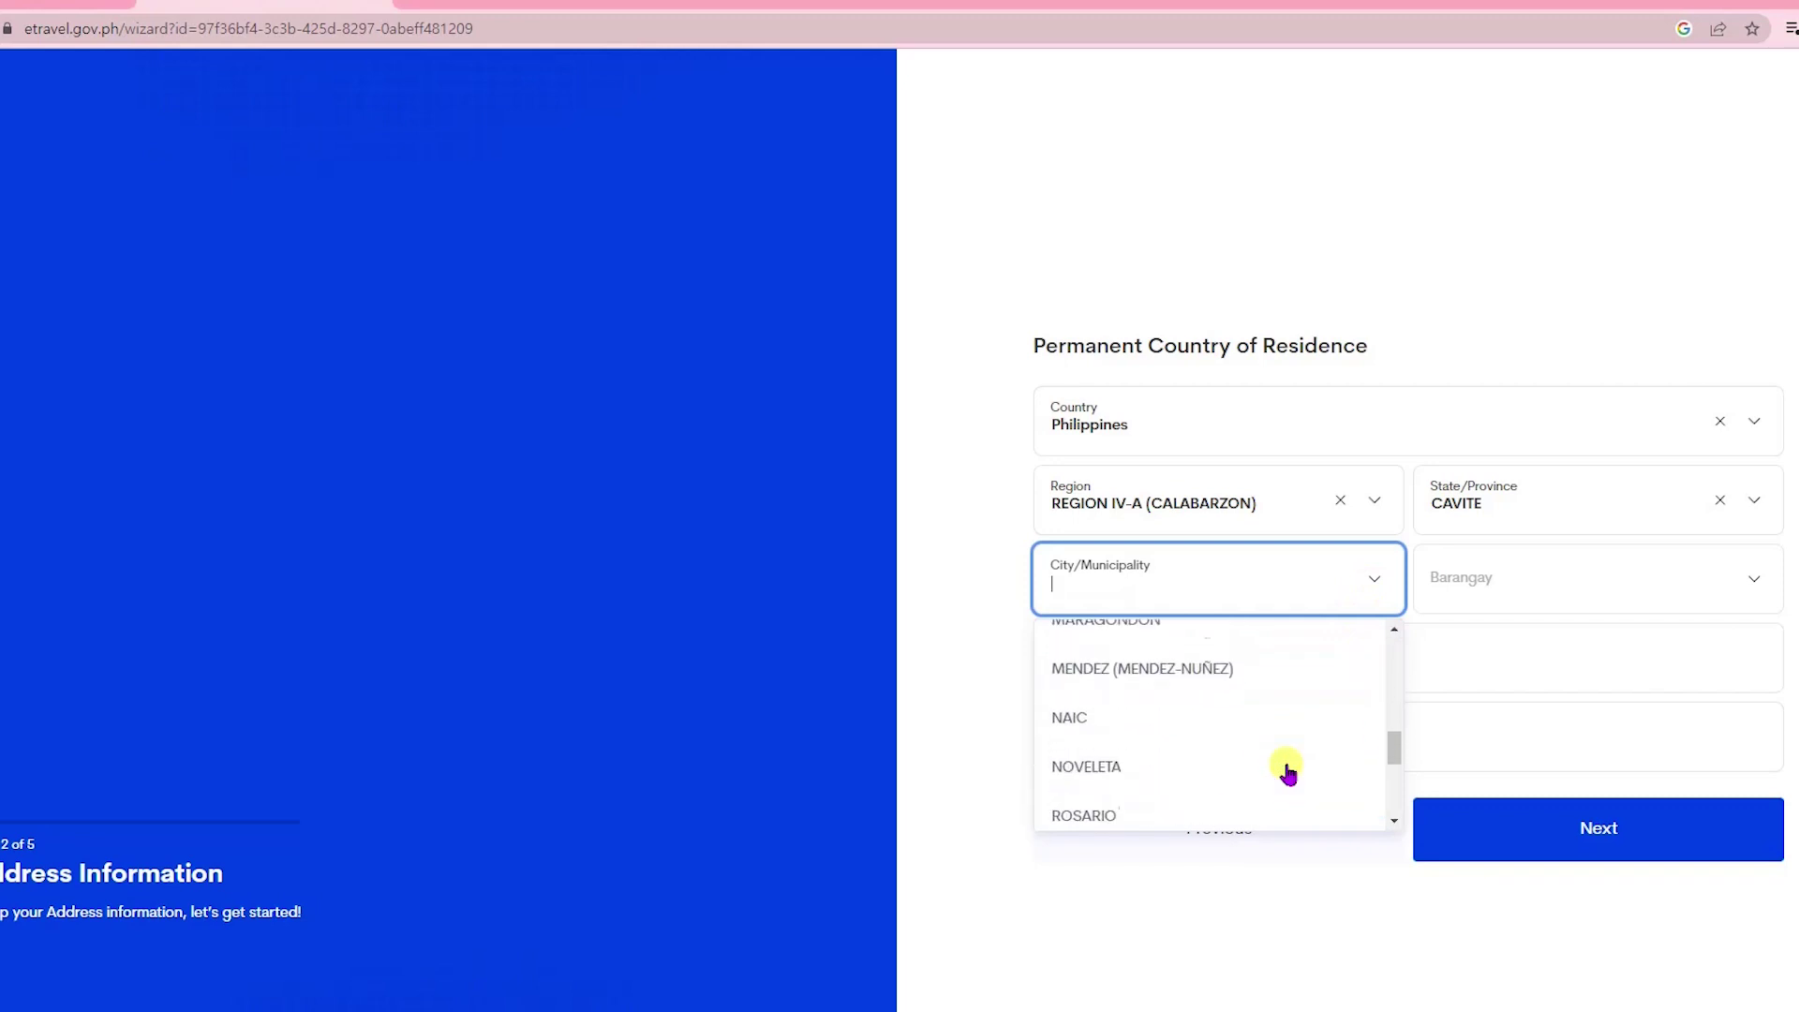
click(1132, 656)
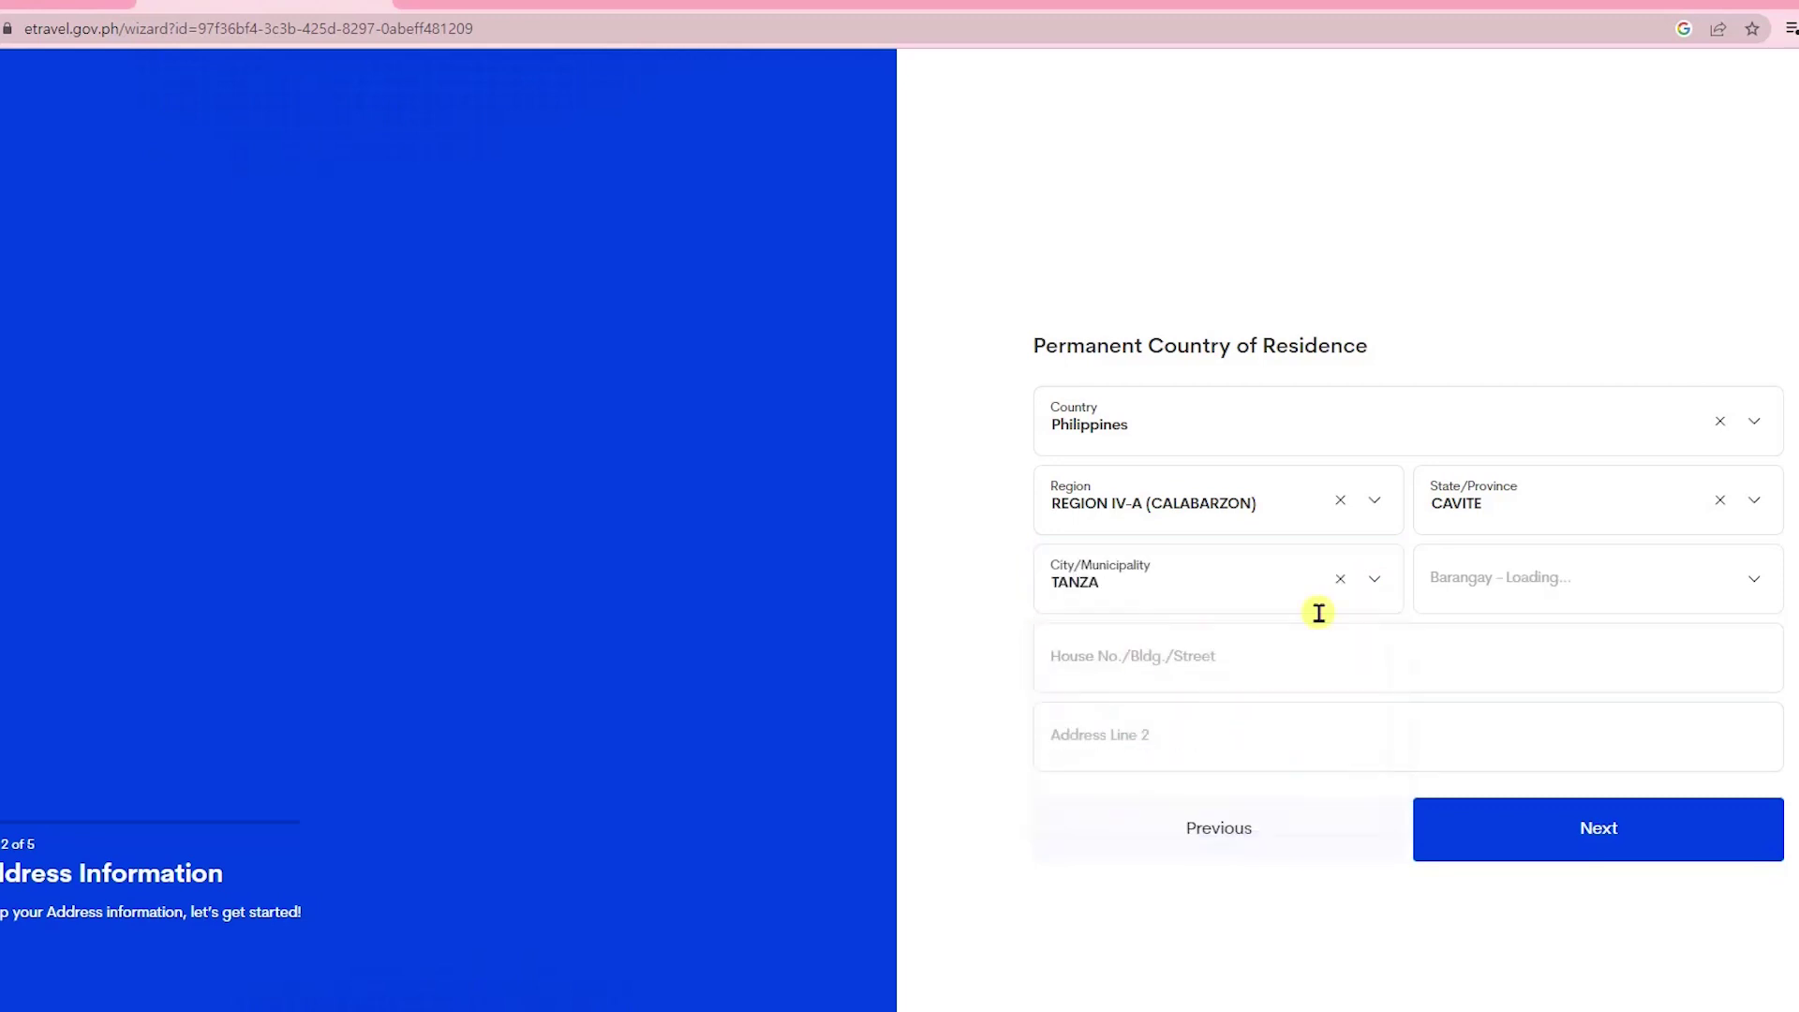
click(1758, 590)
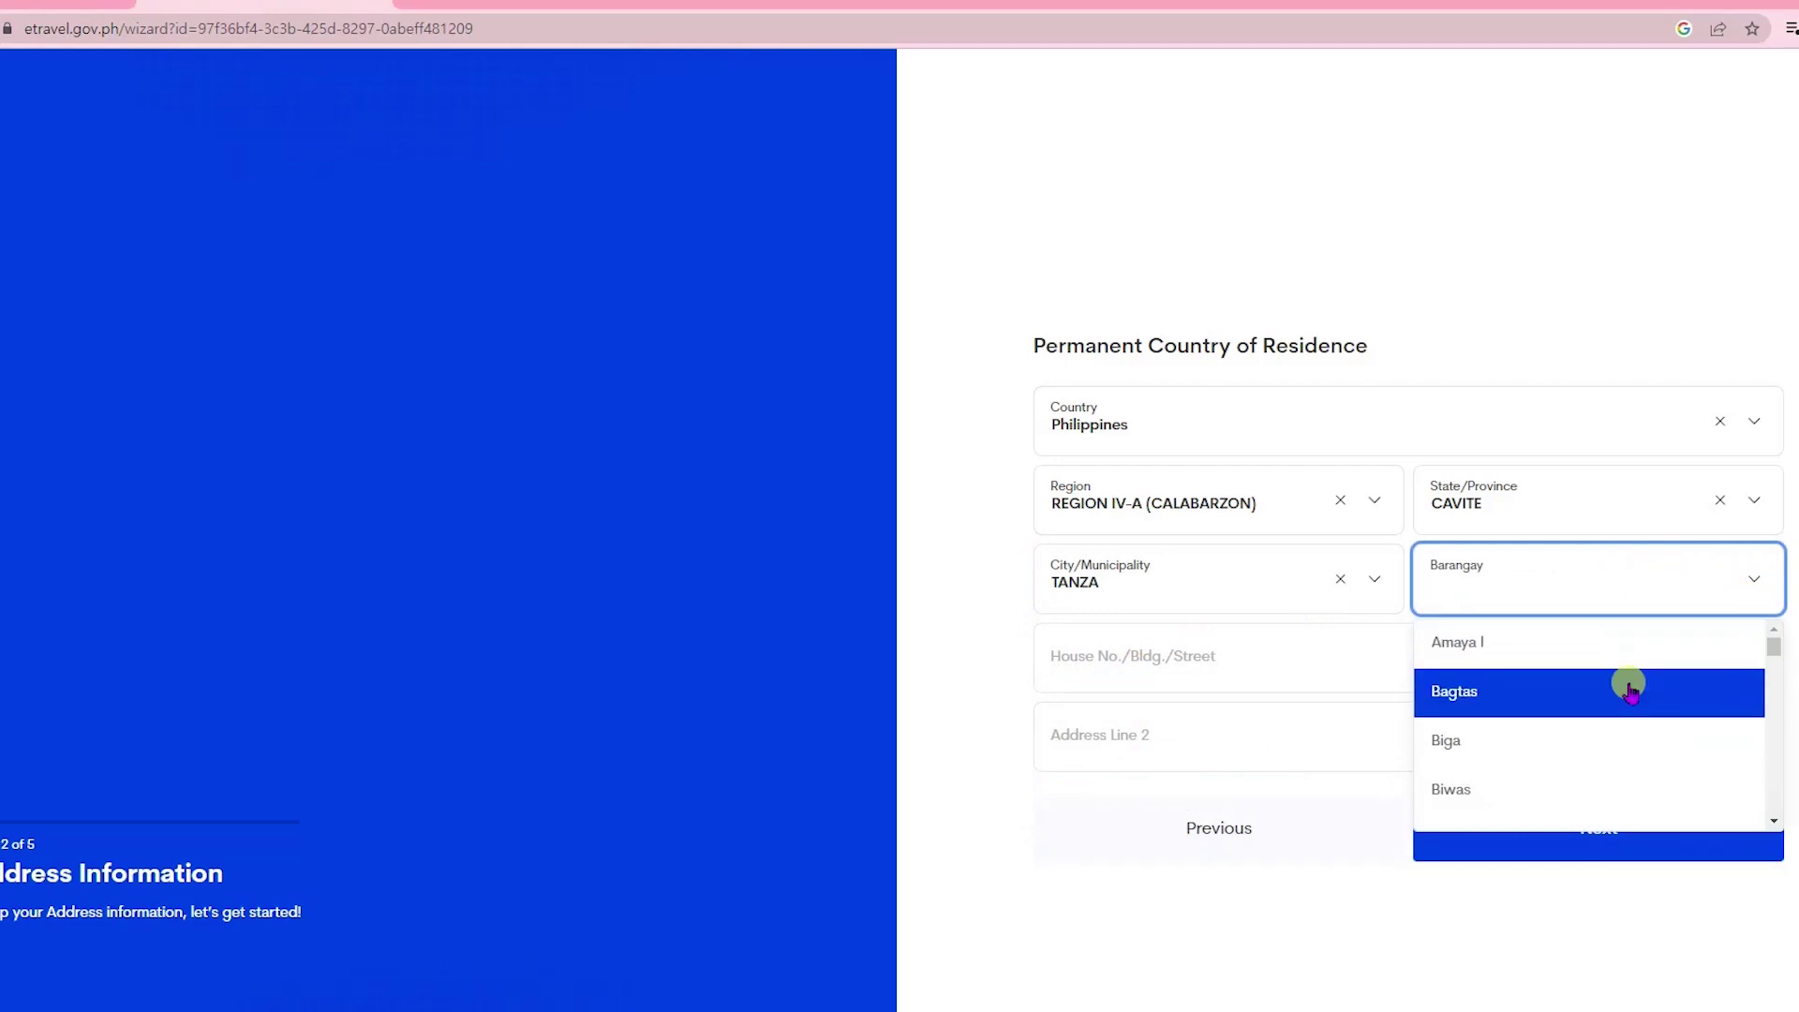
scroll(1627, 688, down, 5)
click(1510, 660)
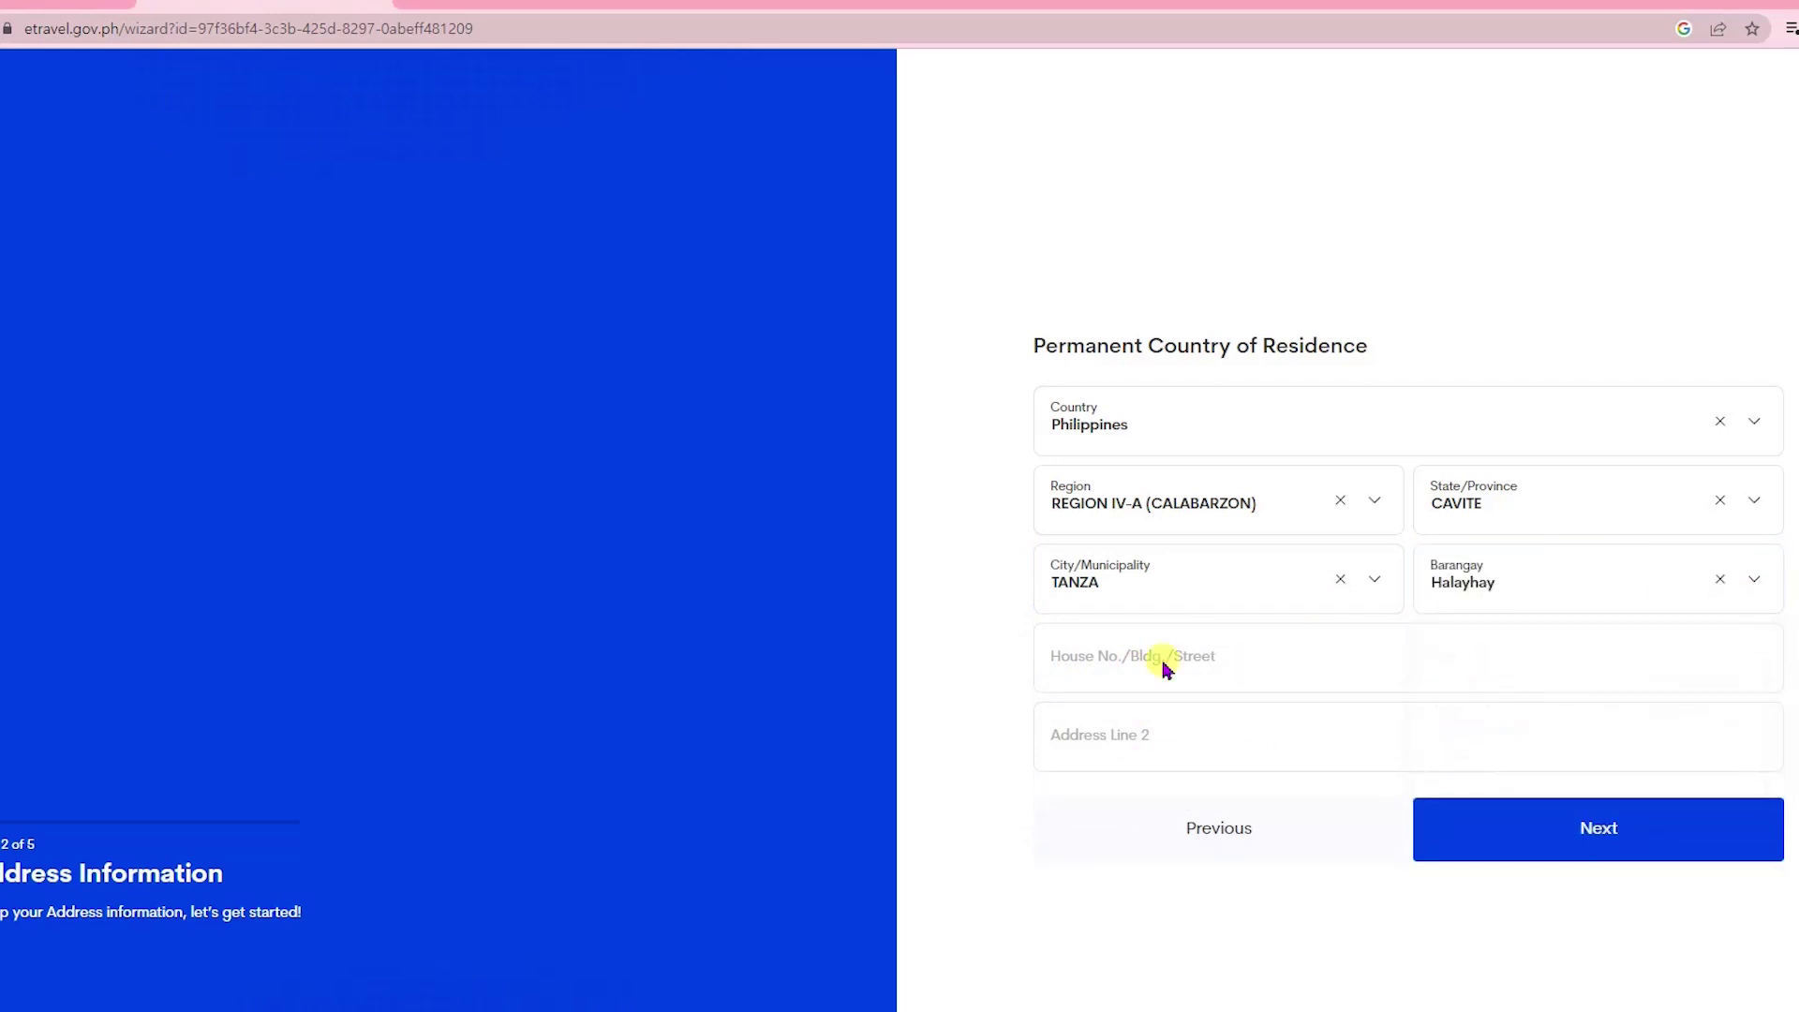
click(1165, 659)
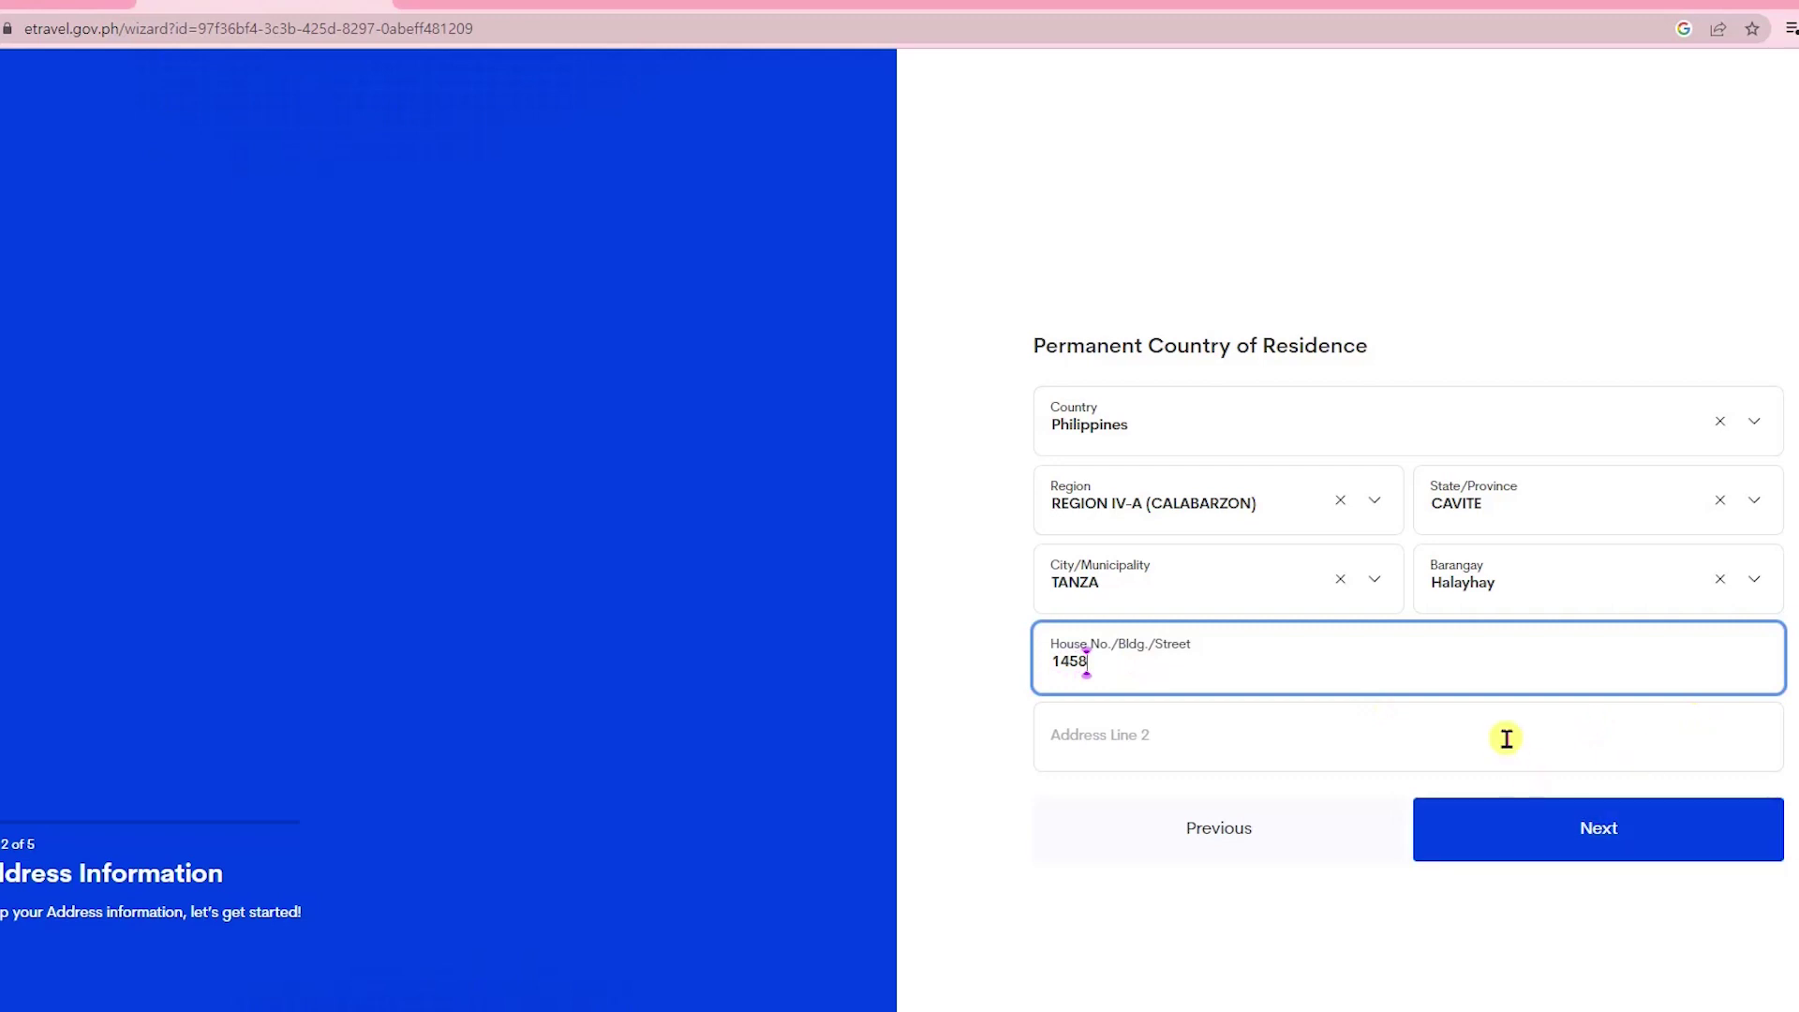
- Enter the house number, leave Address Line 2 empty, and submit the address information
click(1506, 737)
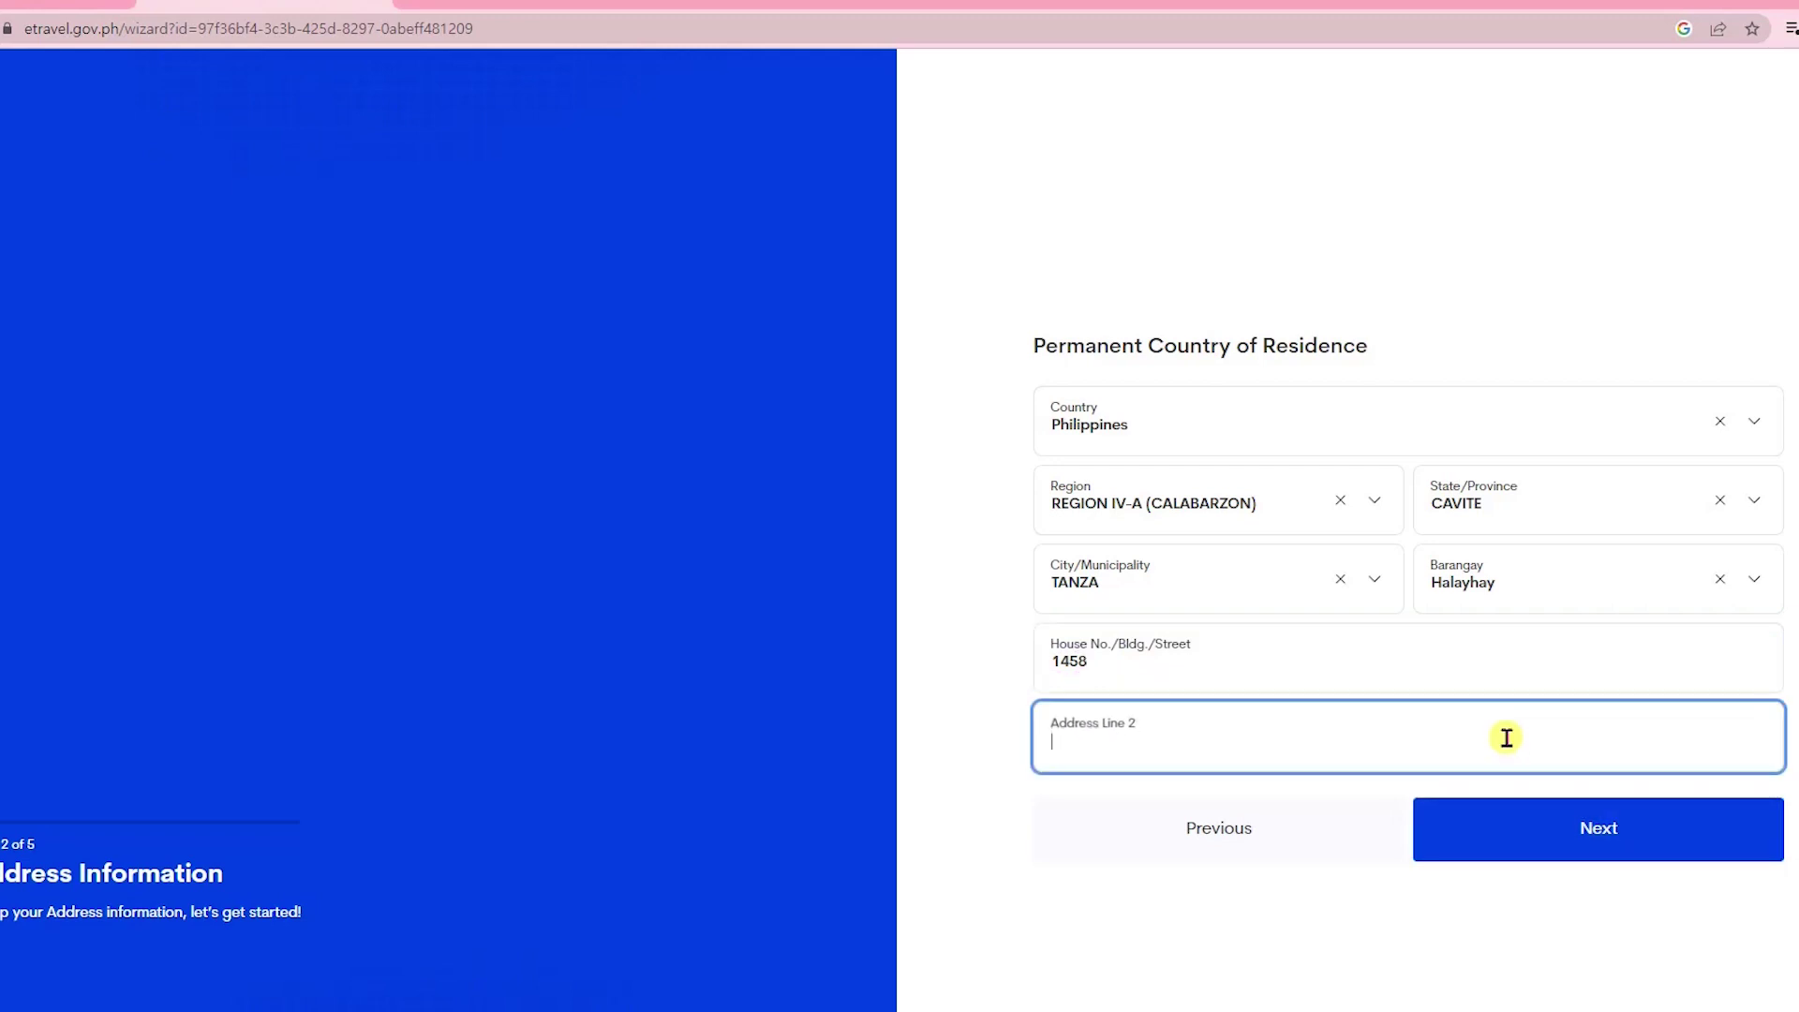
text(lokj)
click(979, 459)
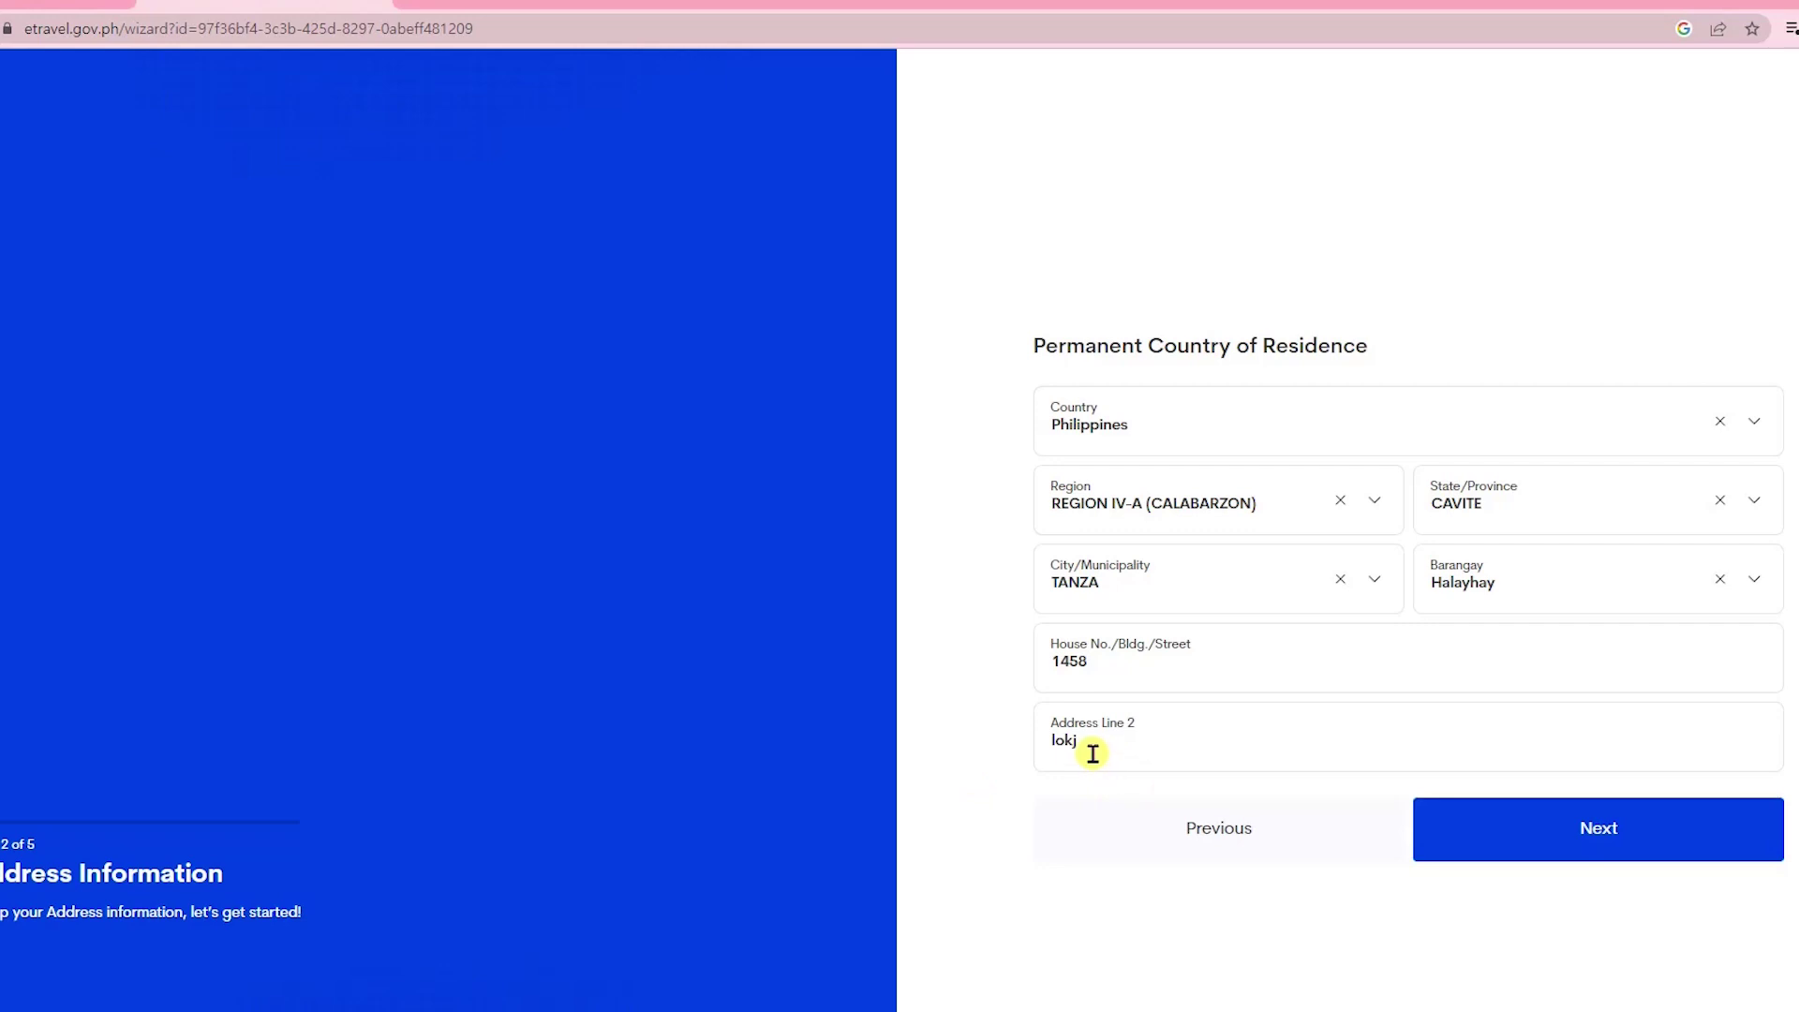
click(1093, 753)
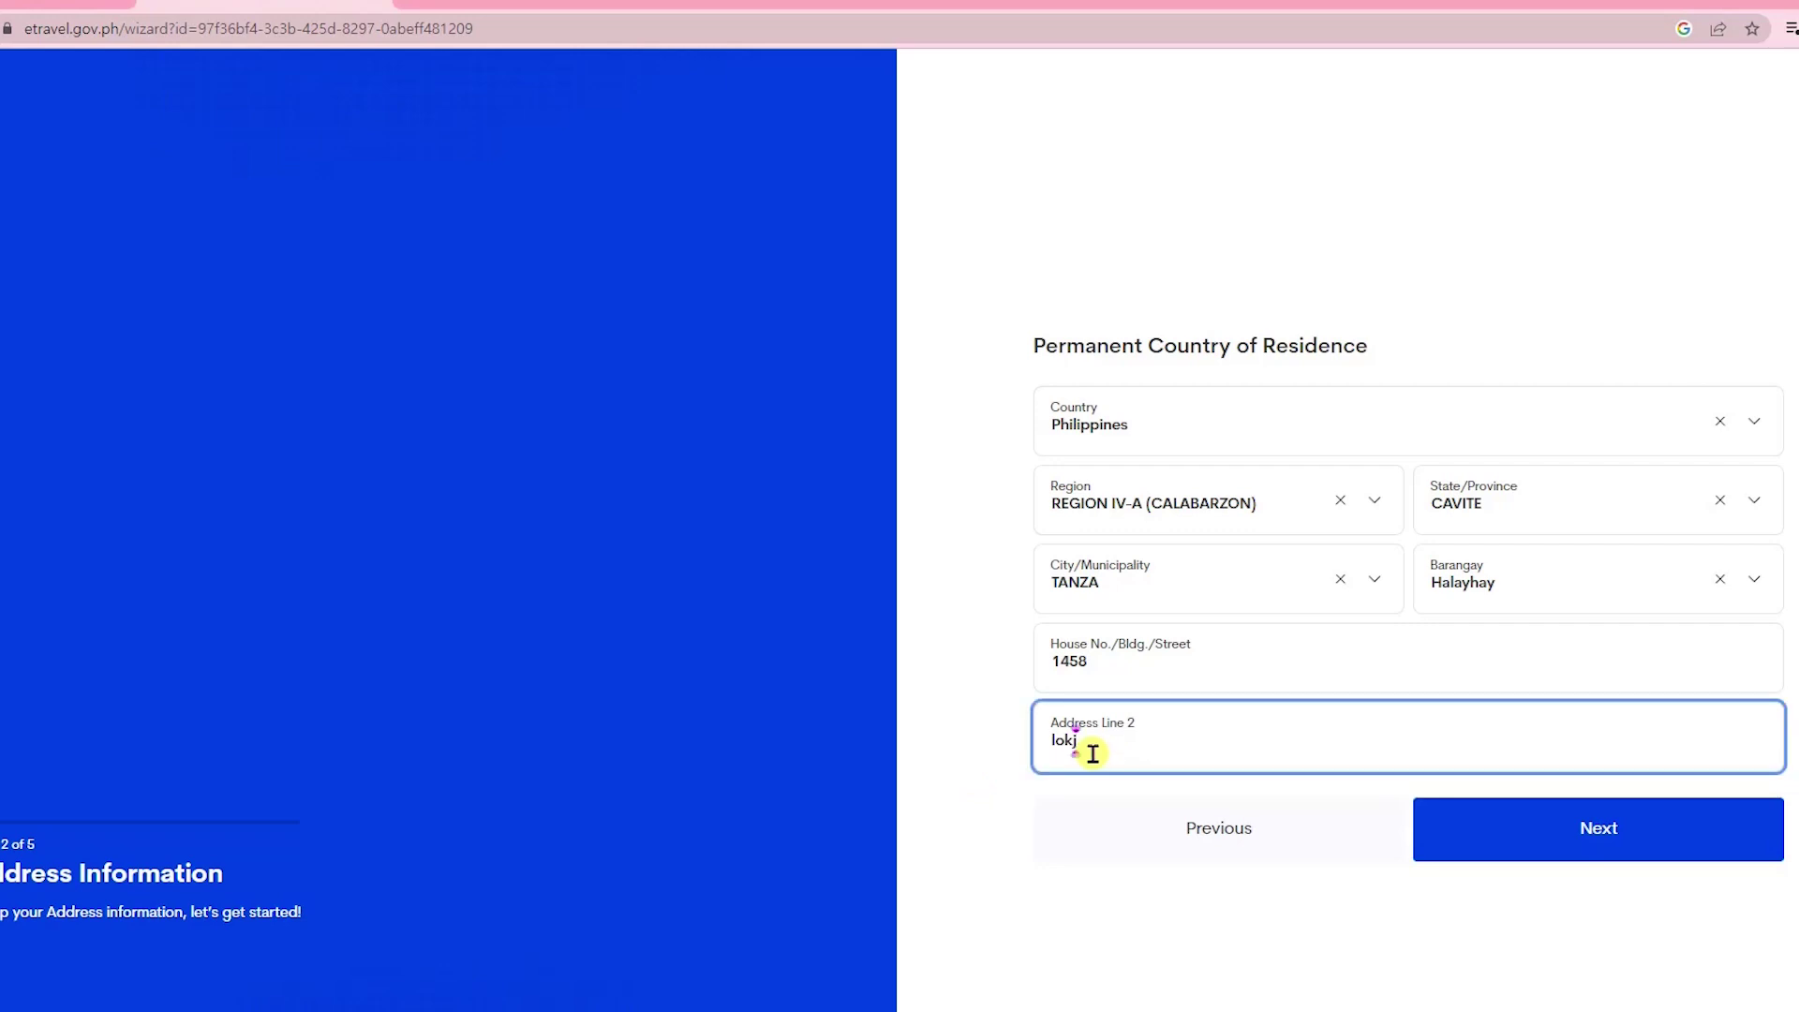
key(BackSpace)
key(BackSpace)
key(BackSpace)
key(BackSpace)
click(1006, 836)
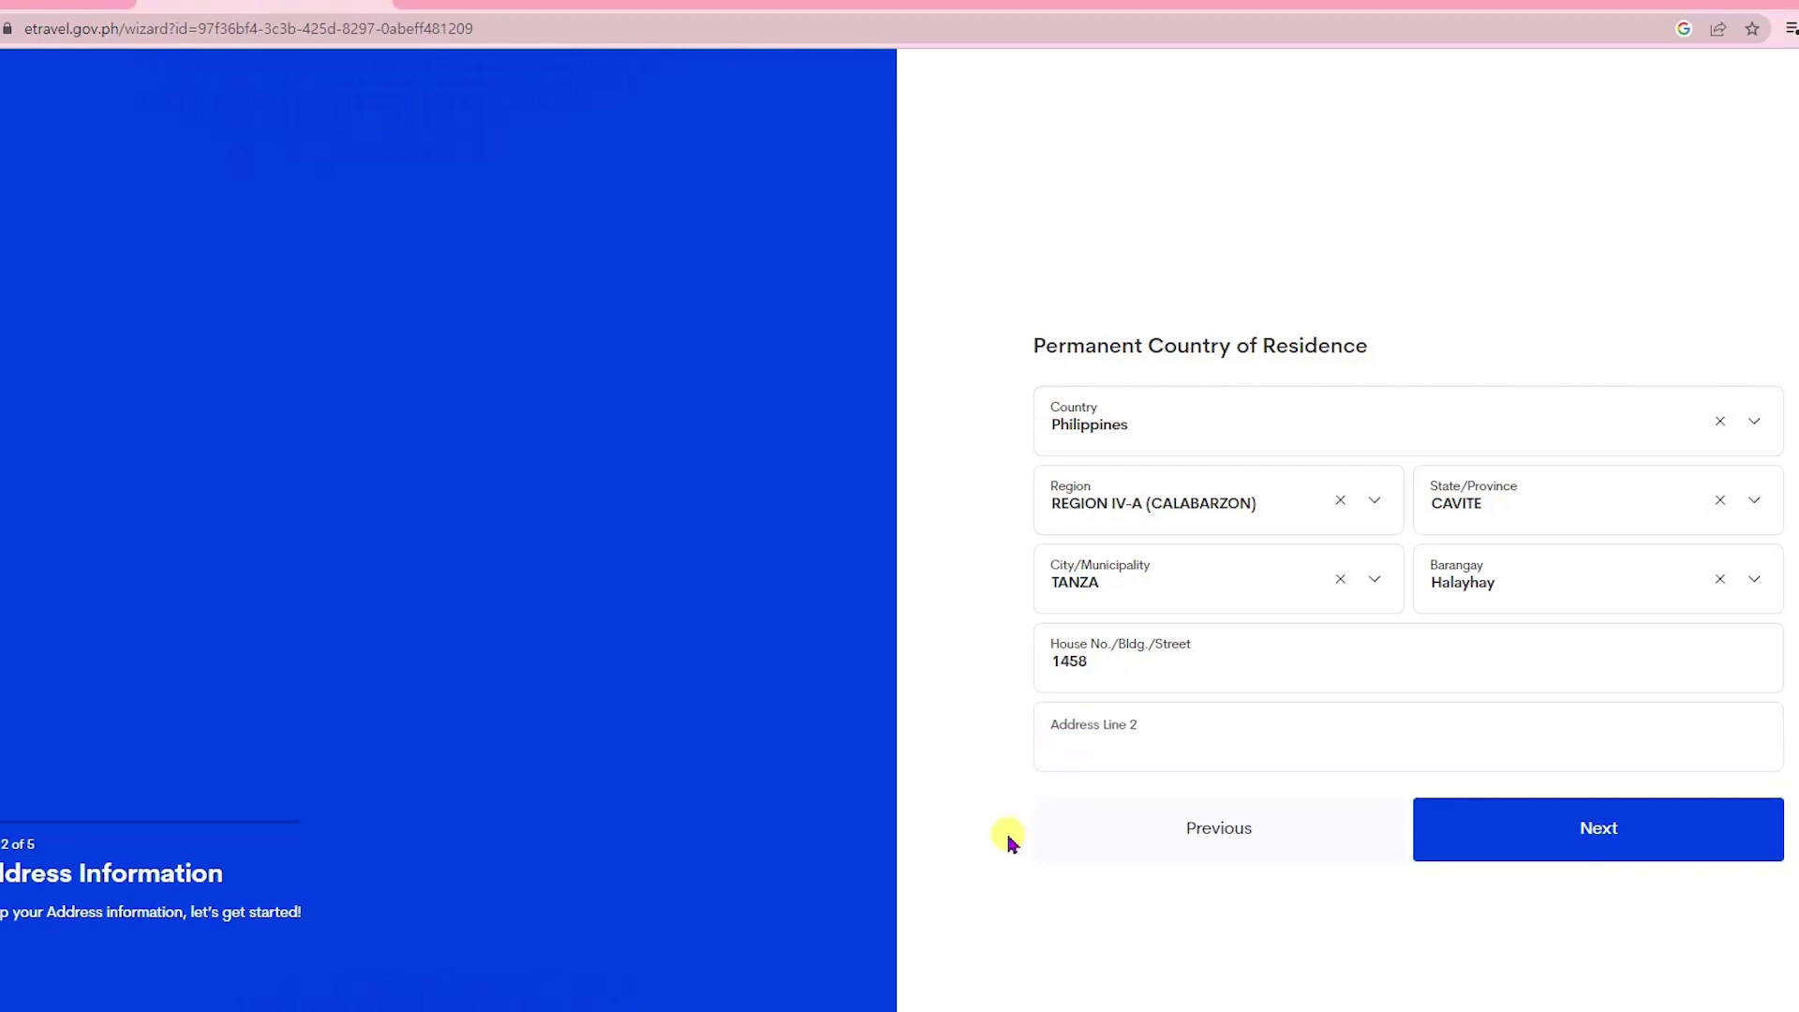
click(1635, 842)
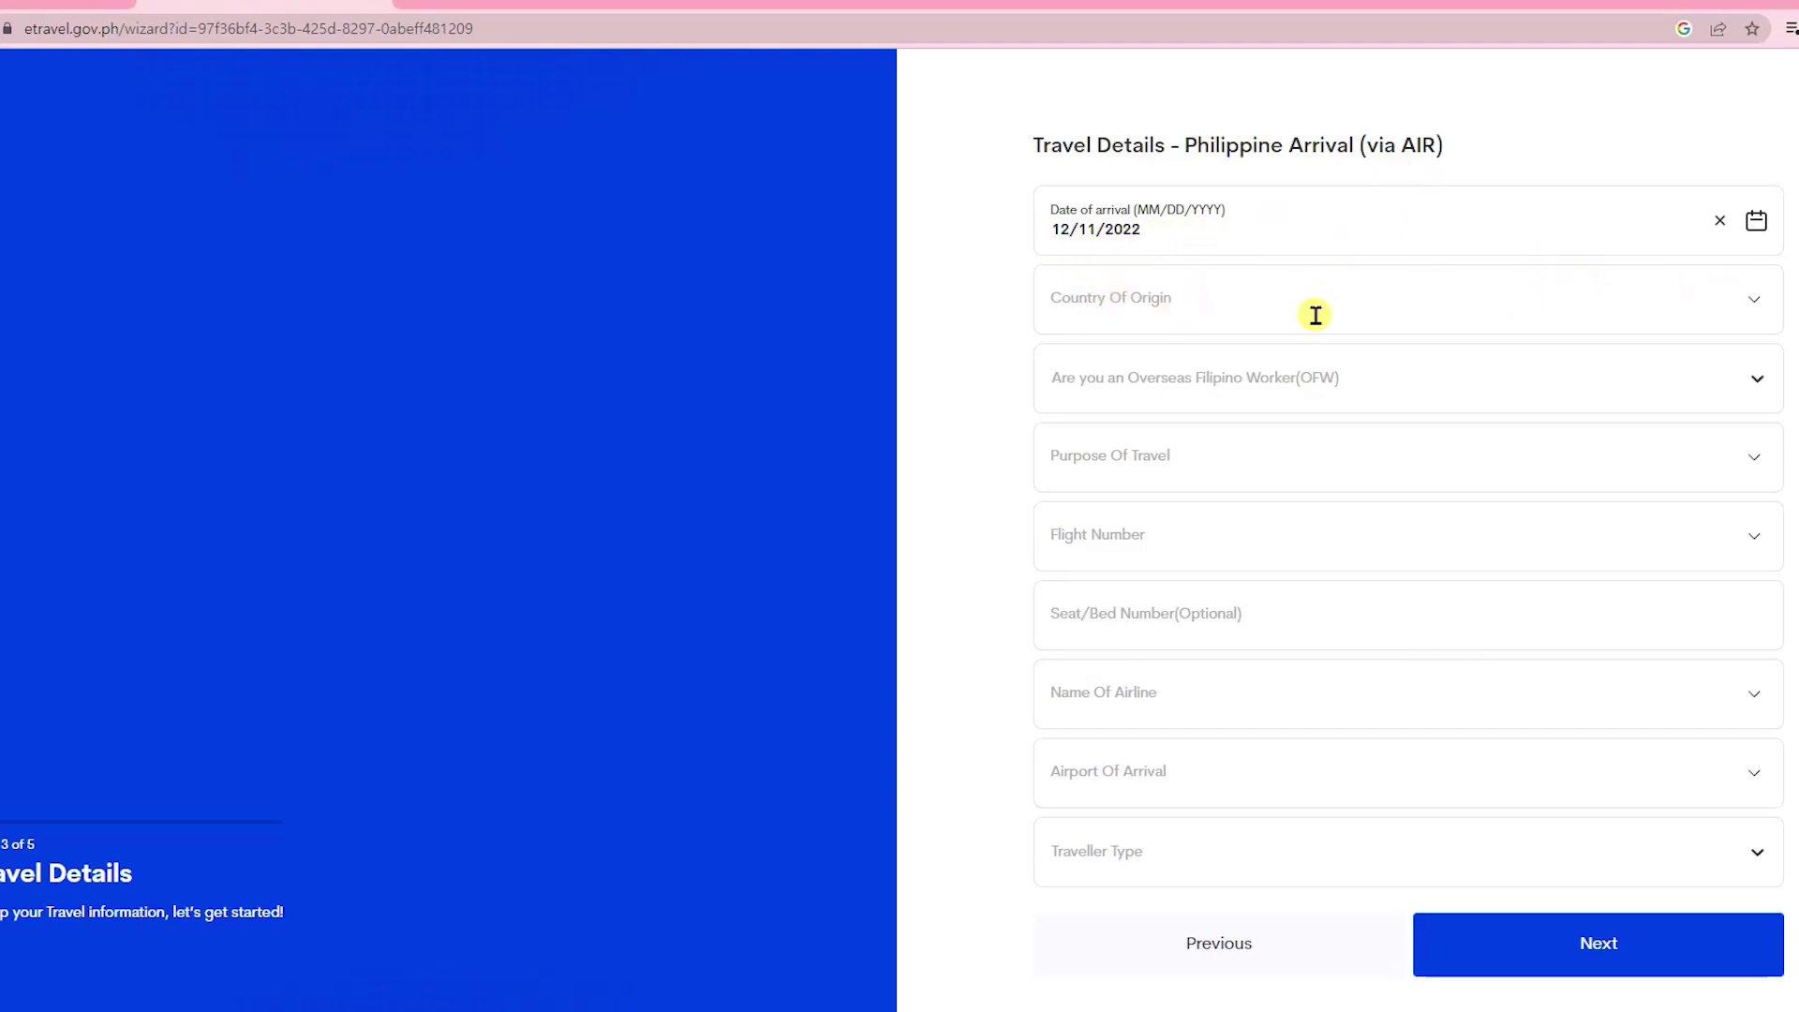
- Set the country of origin to Korea (Republic of)
click(1752, 304)
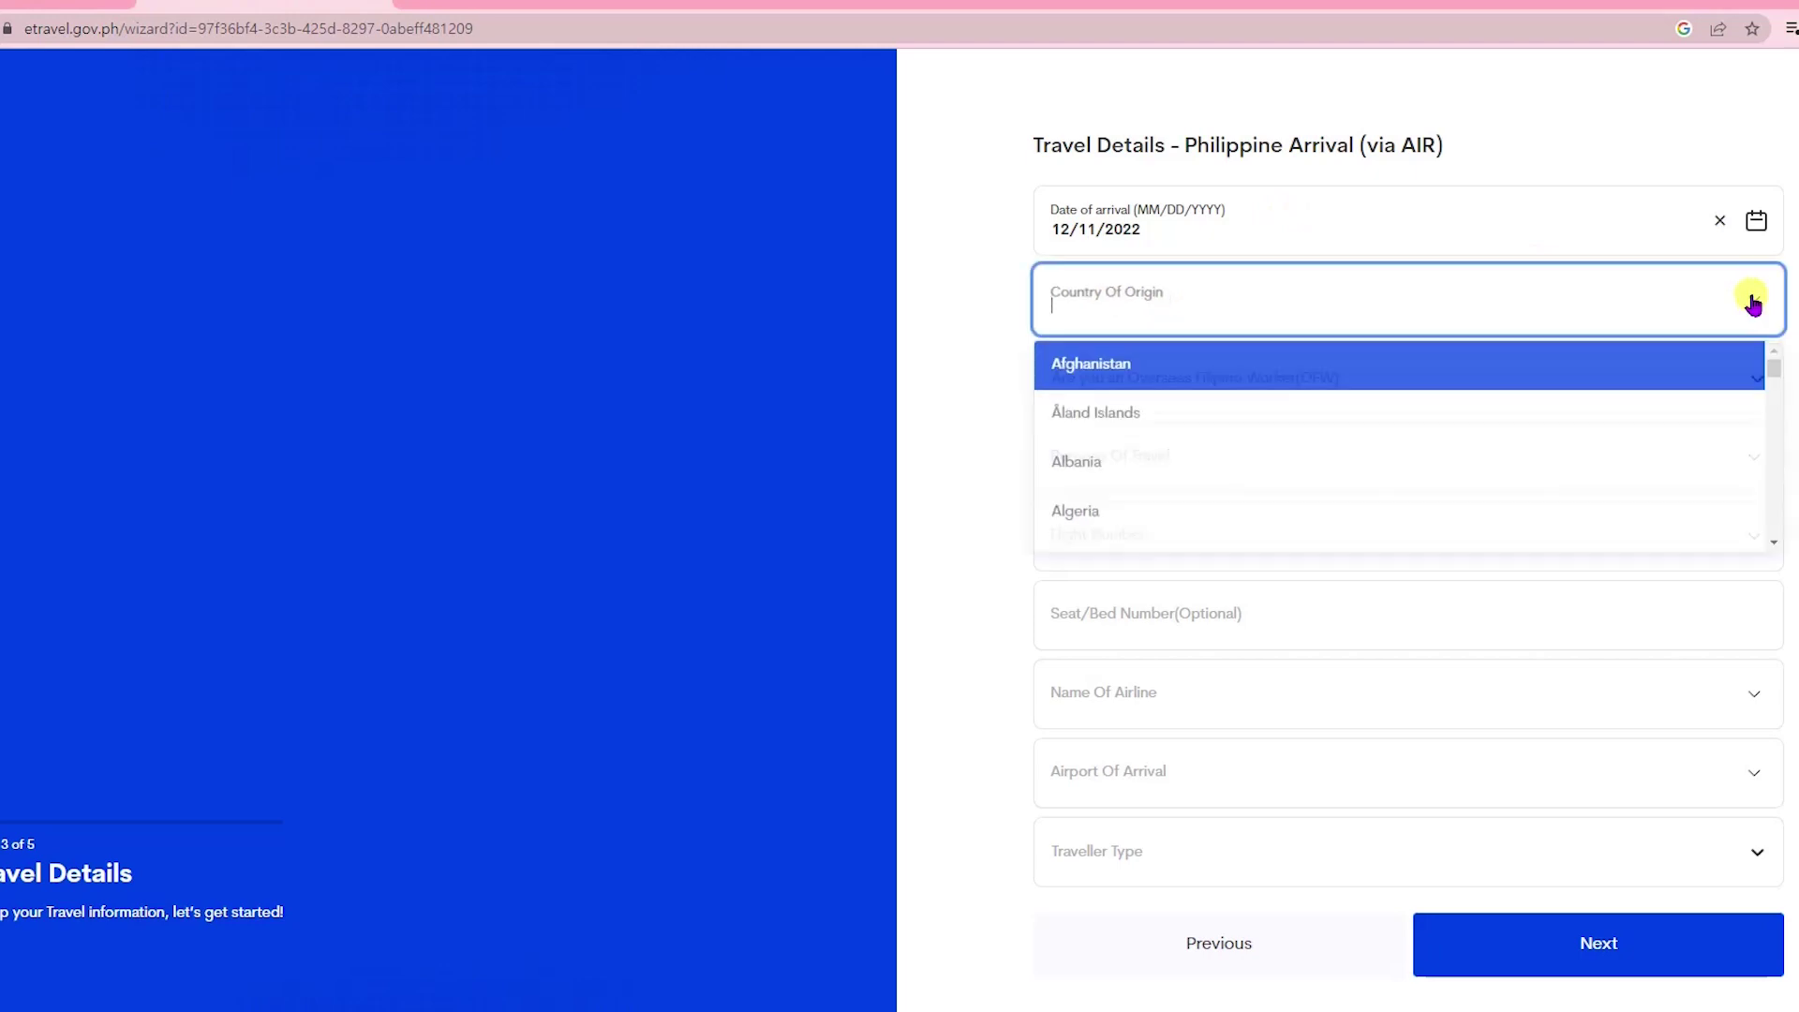
text(re)
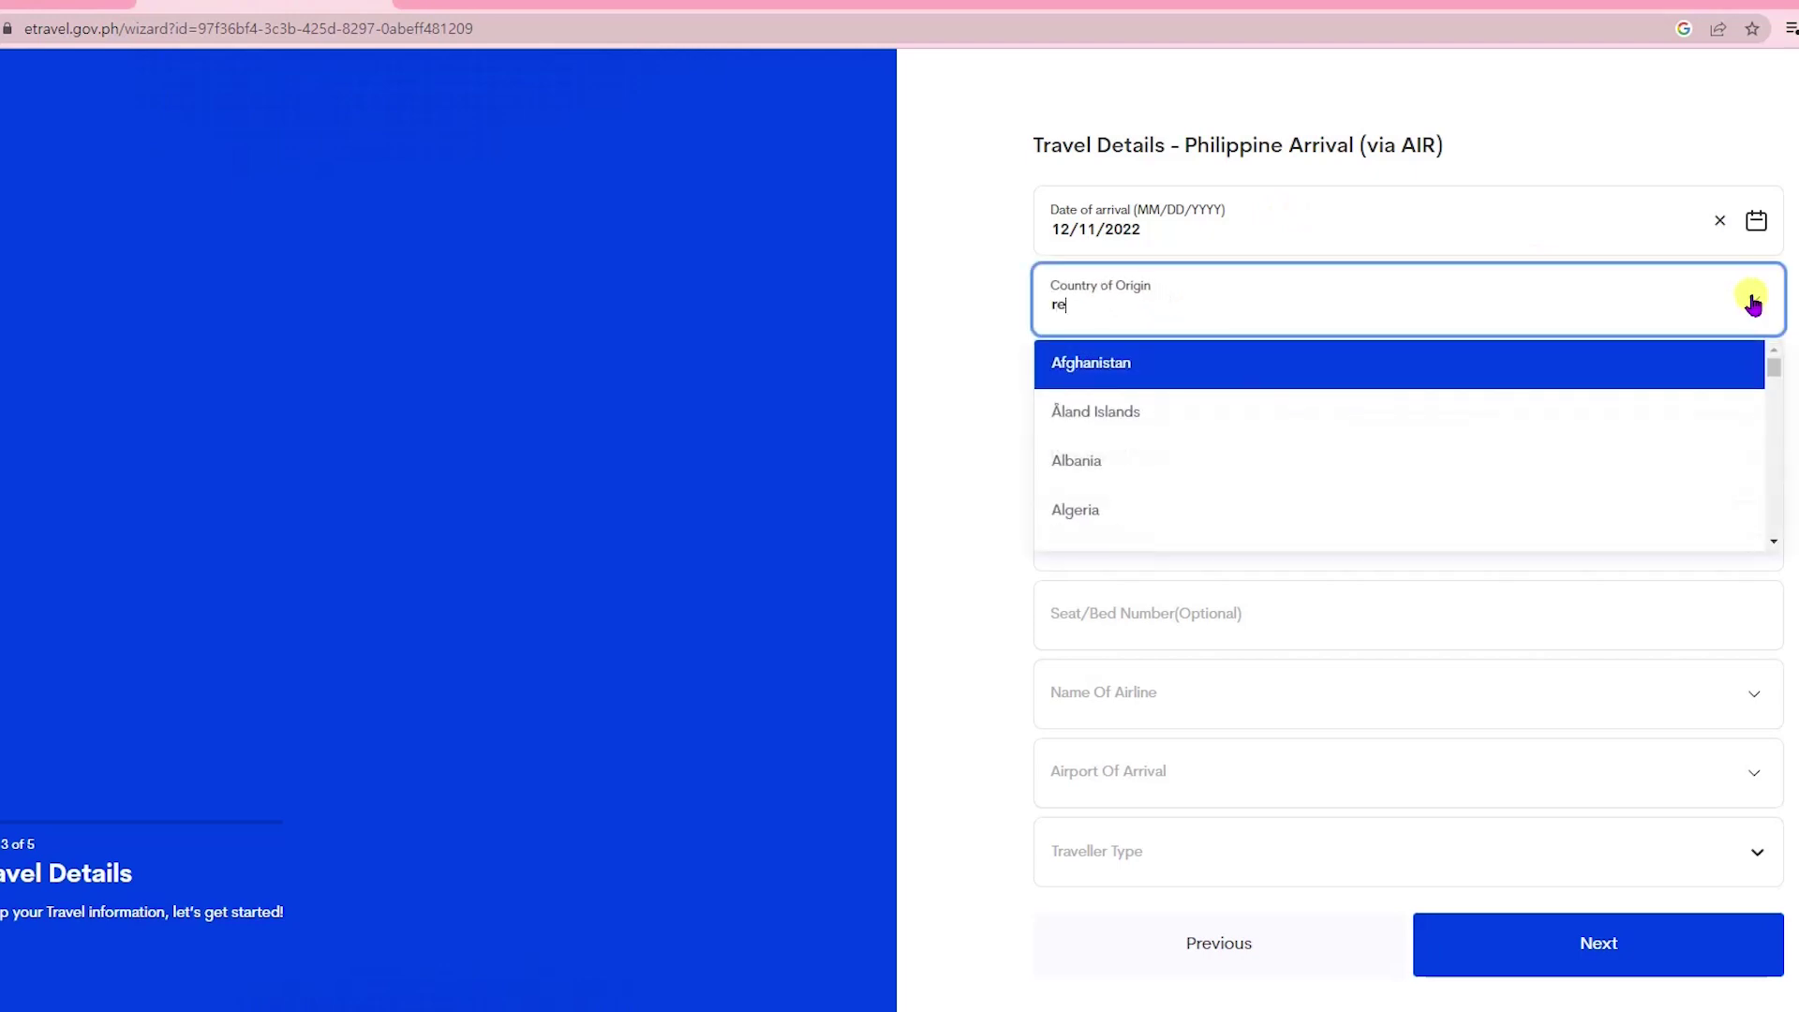
key(BackSpace)
key(BackSpace)
text(korea)
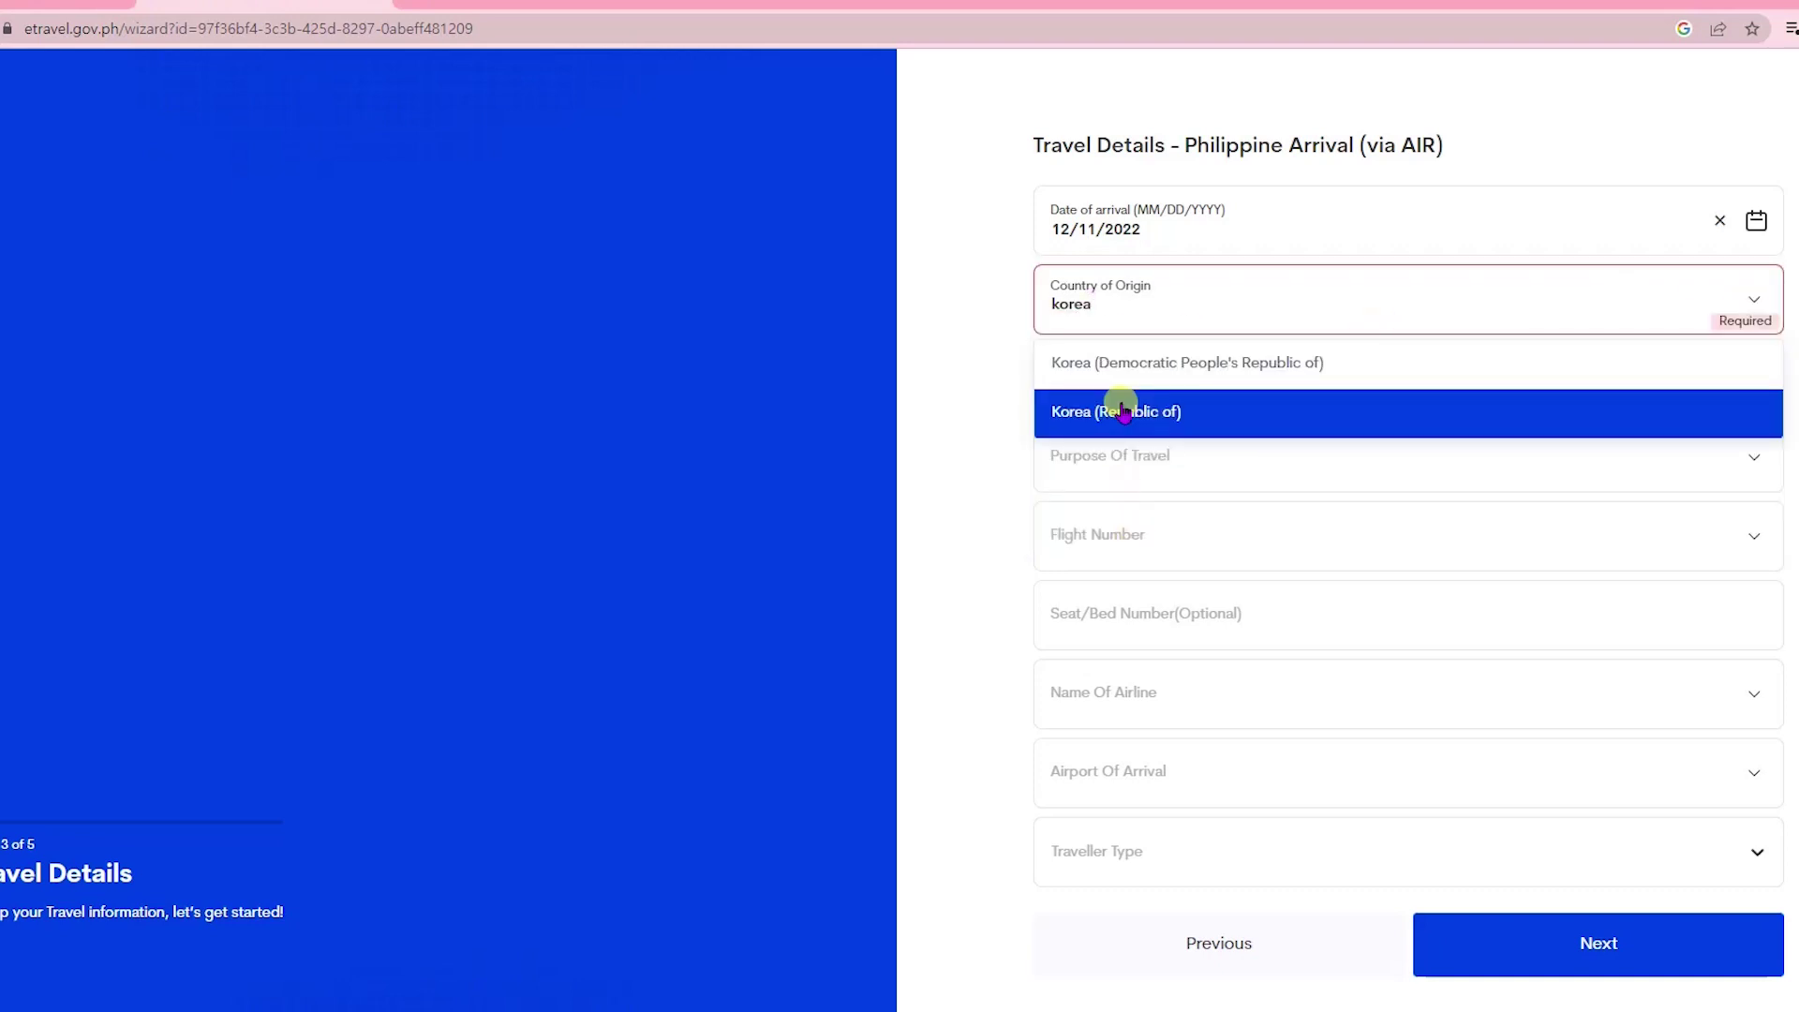
click(1184, 410)
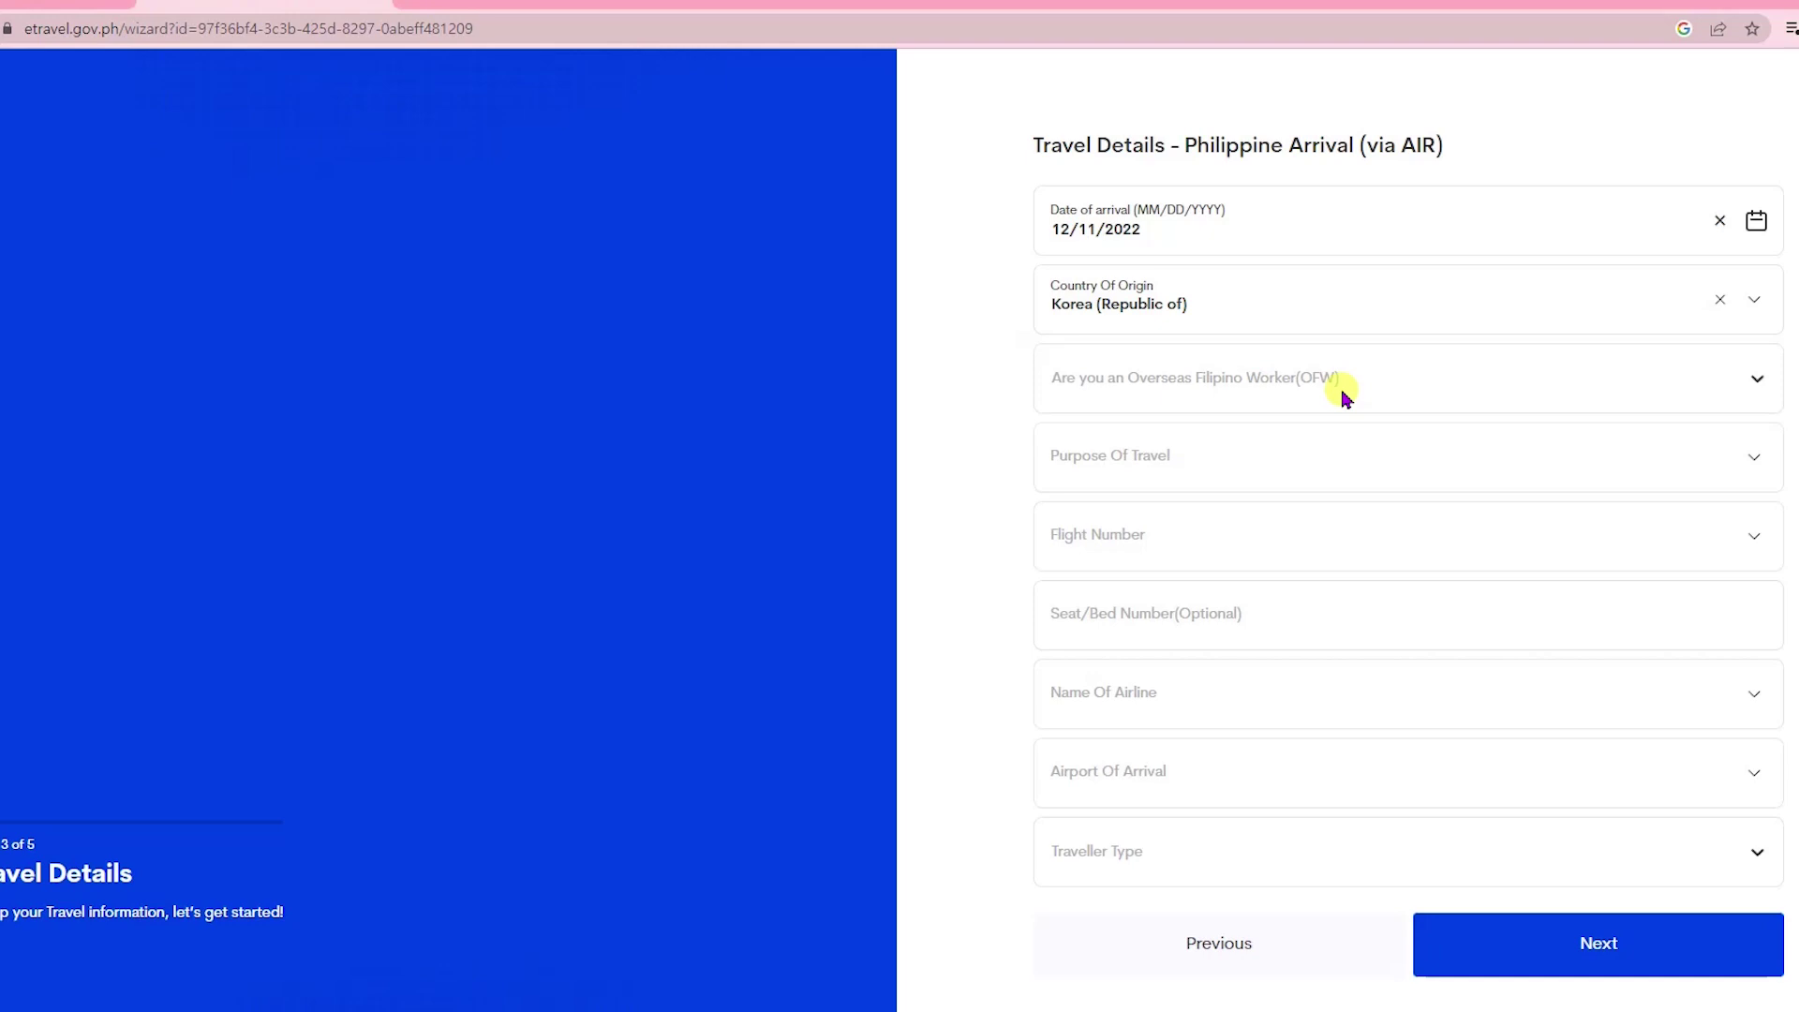
- Answer NO to the Overseas Filipino Worker question
click(1758, 394)
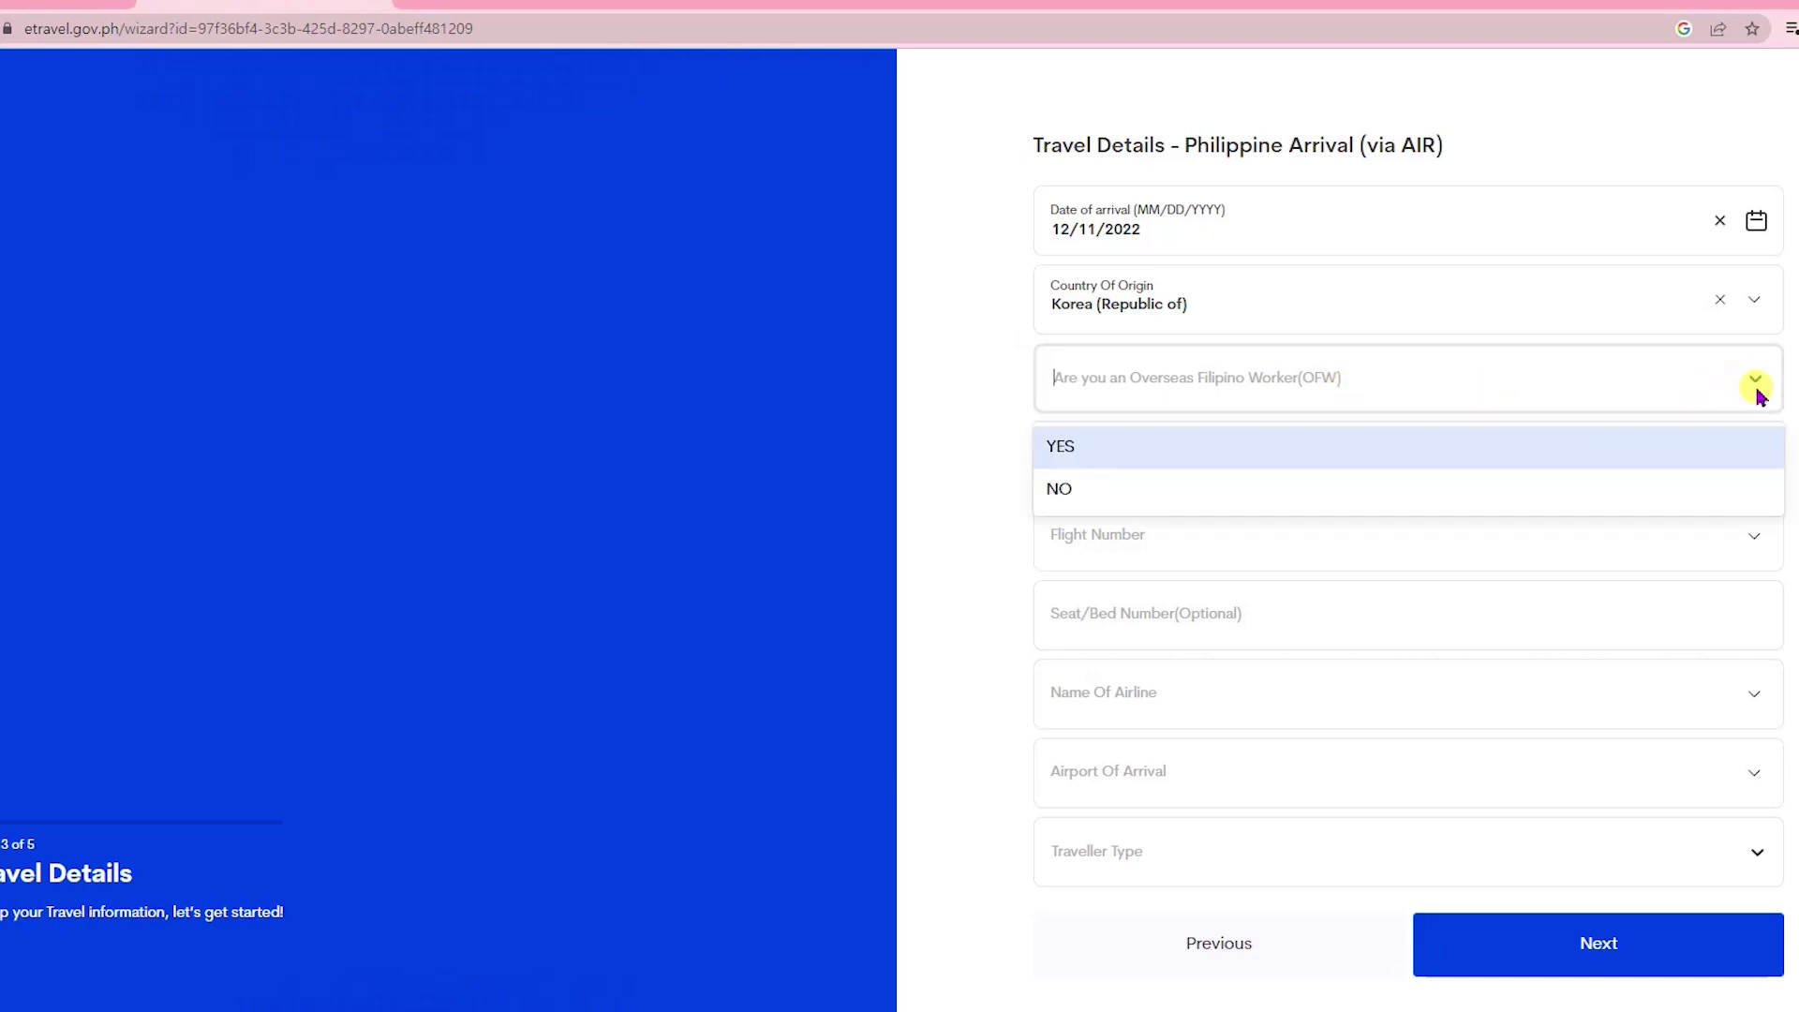
click(1078, 448)
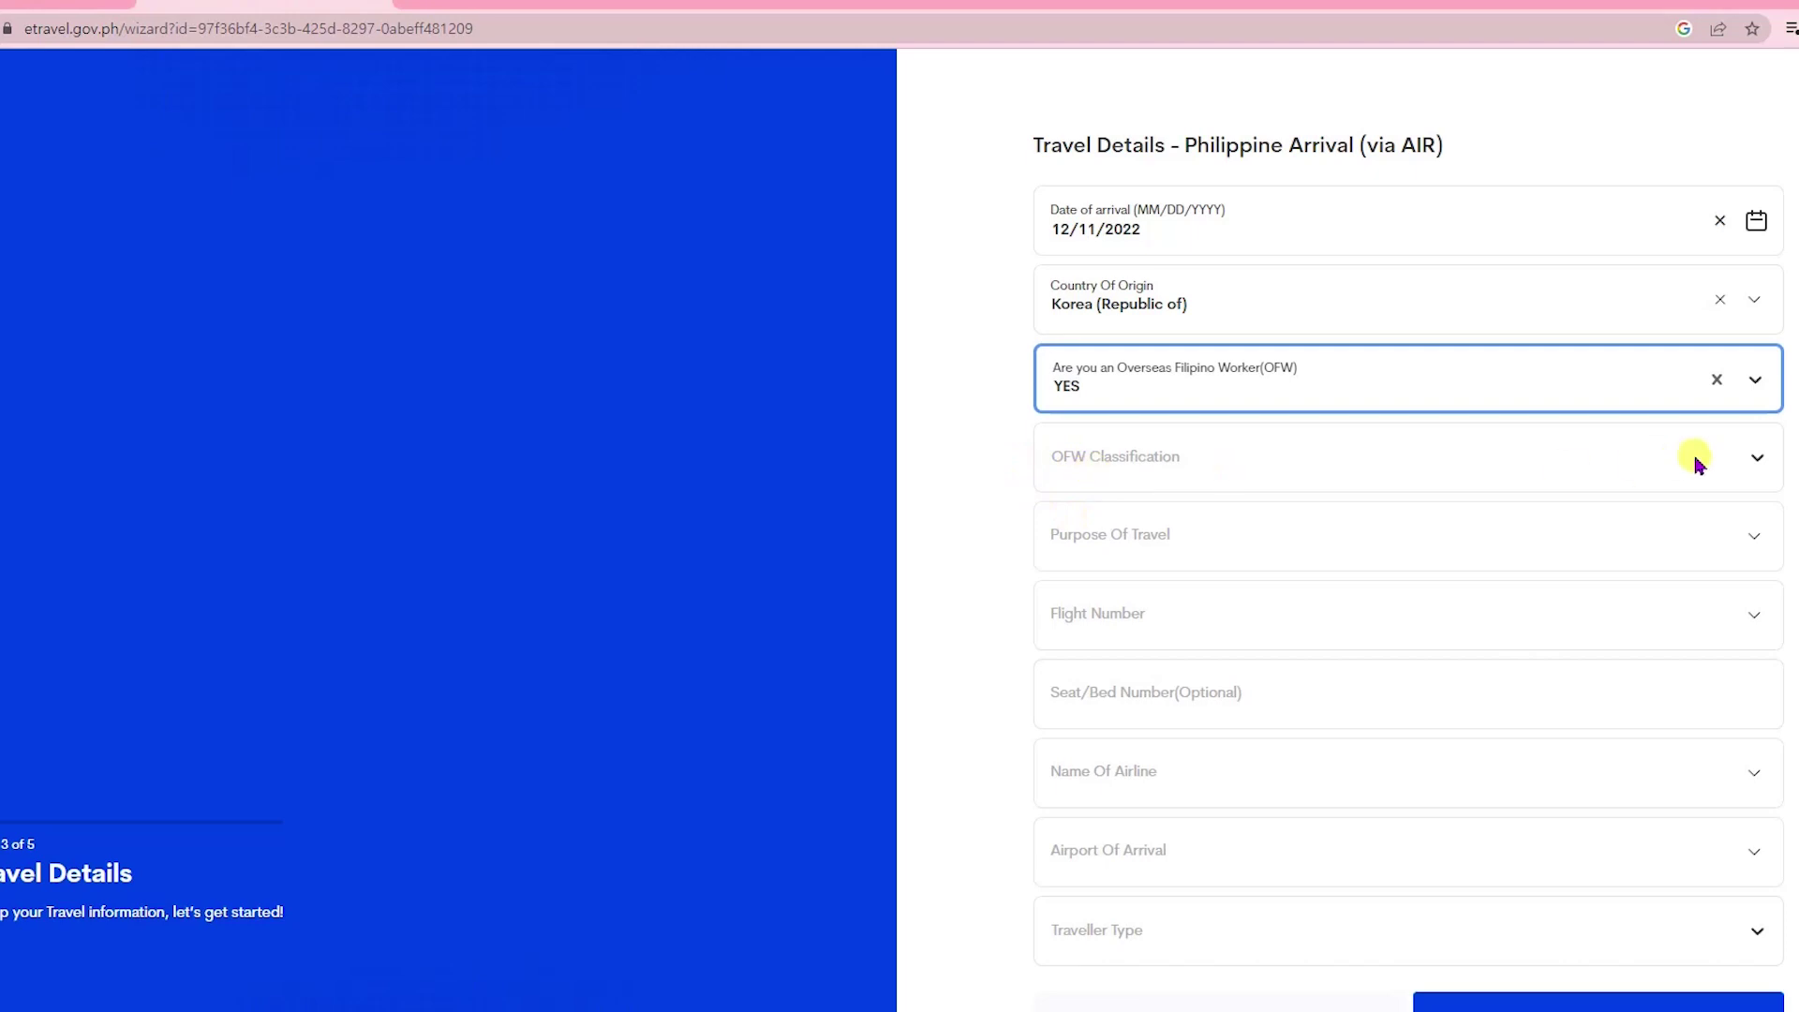
click(1769, 473)
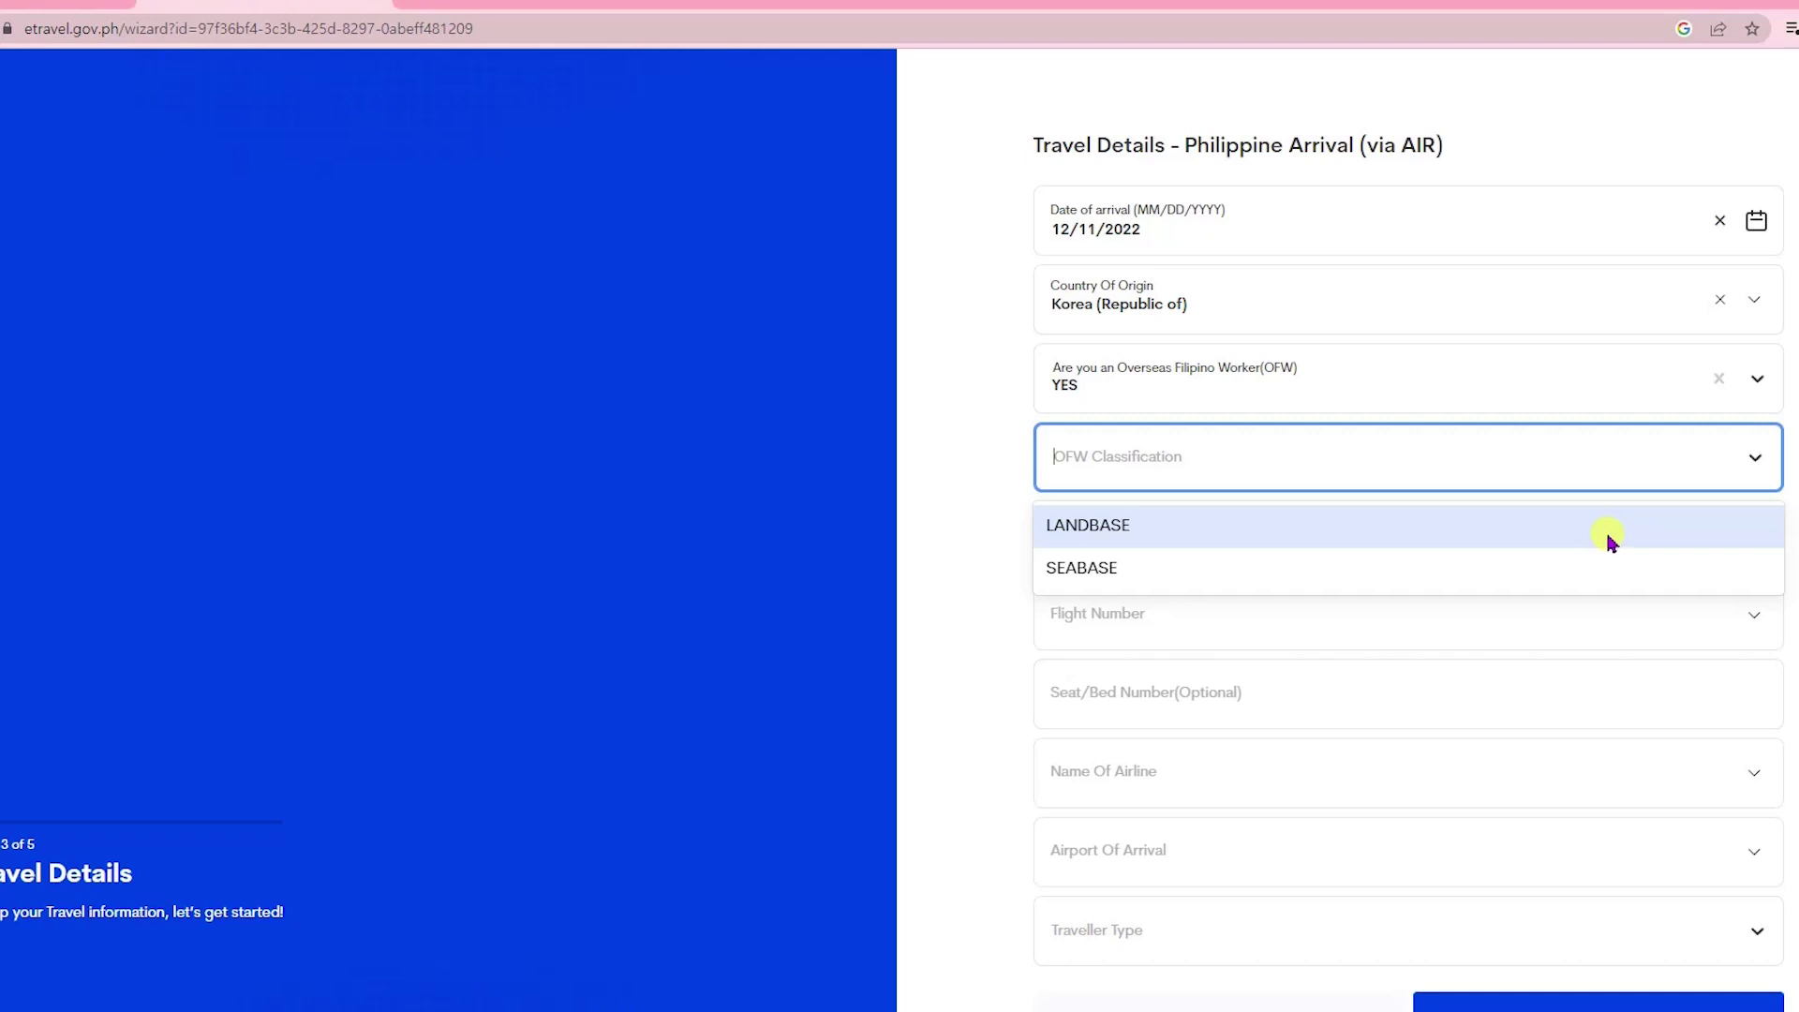
click(1609, 539)
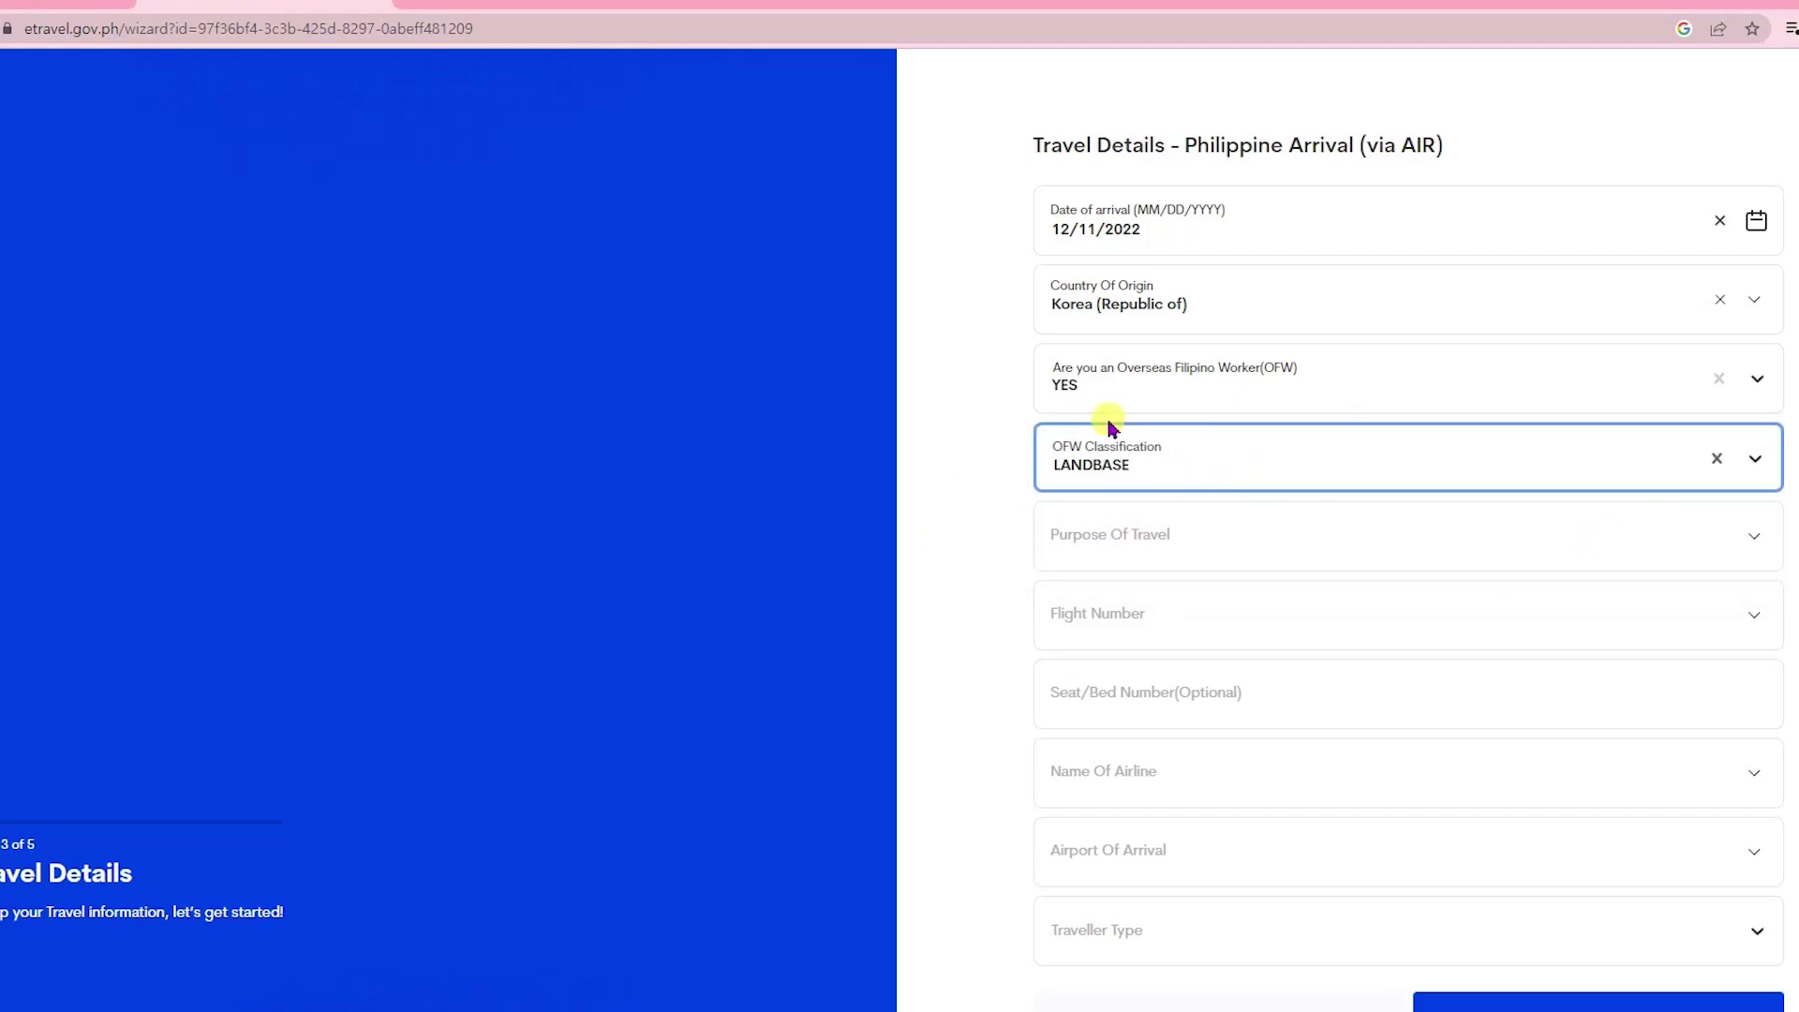
click(1761, 384)
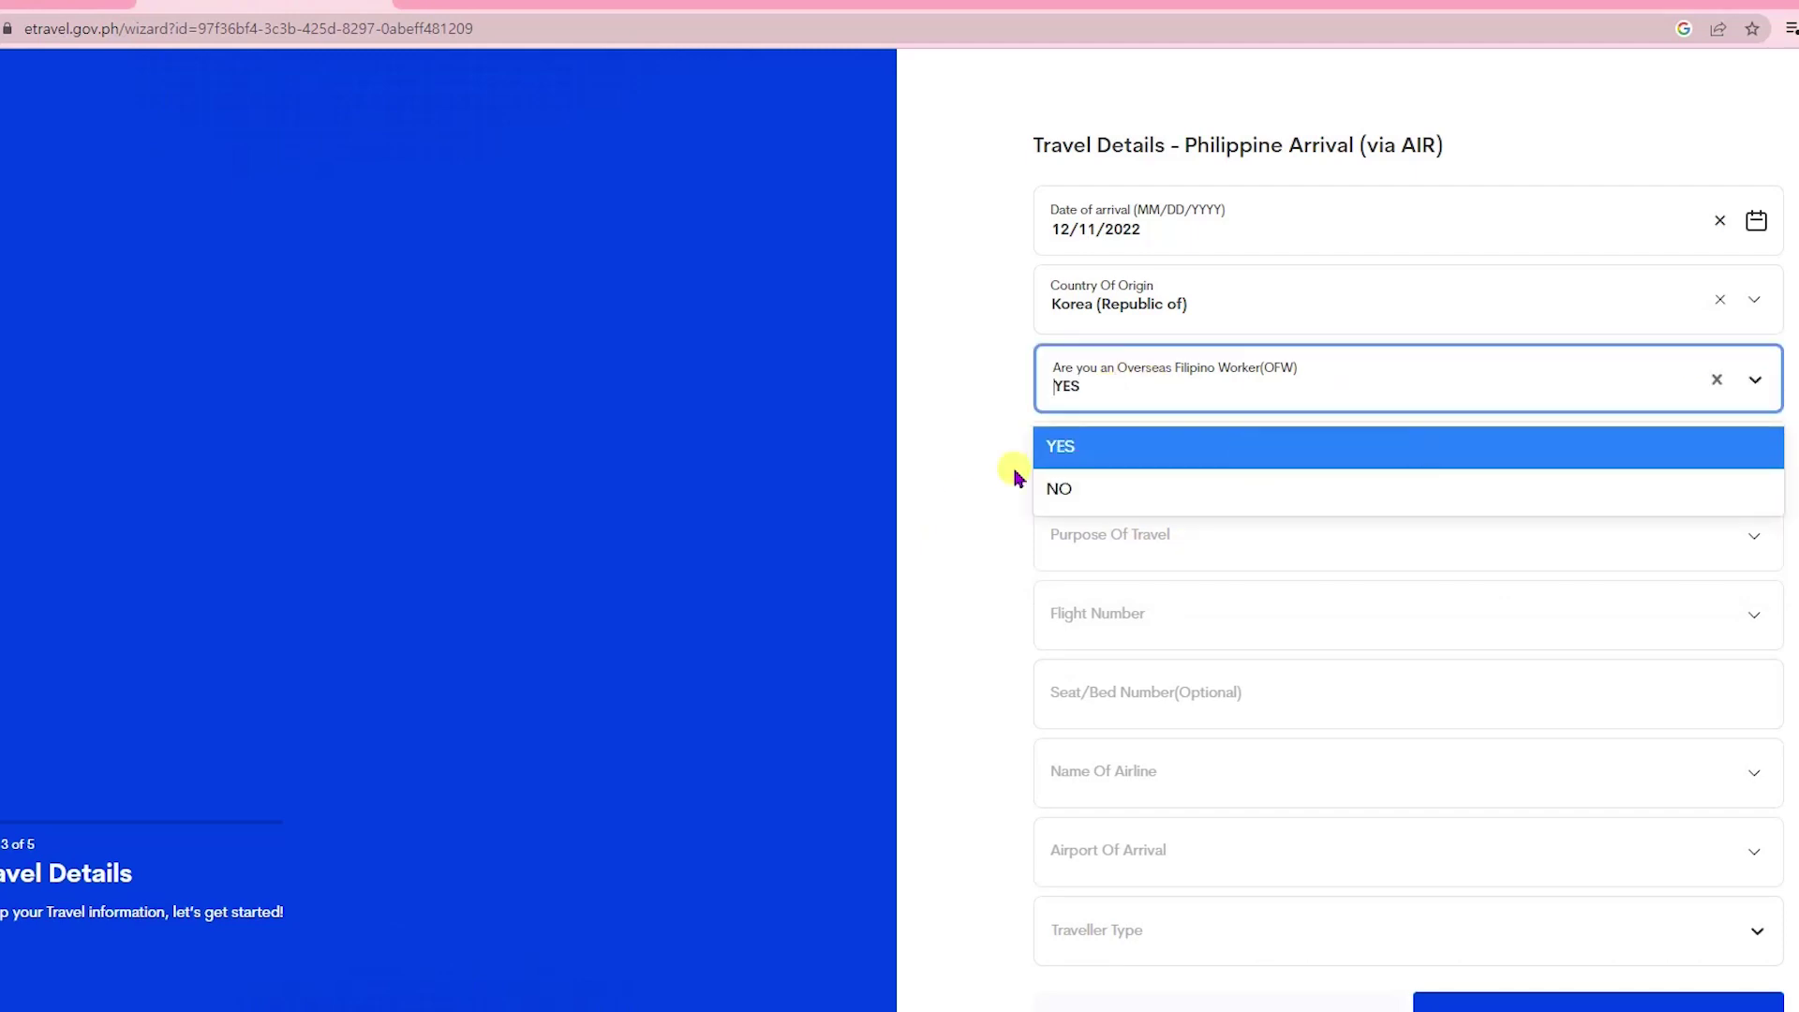
click(1066, 493)
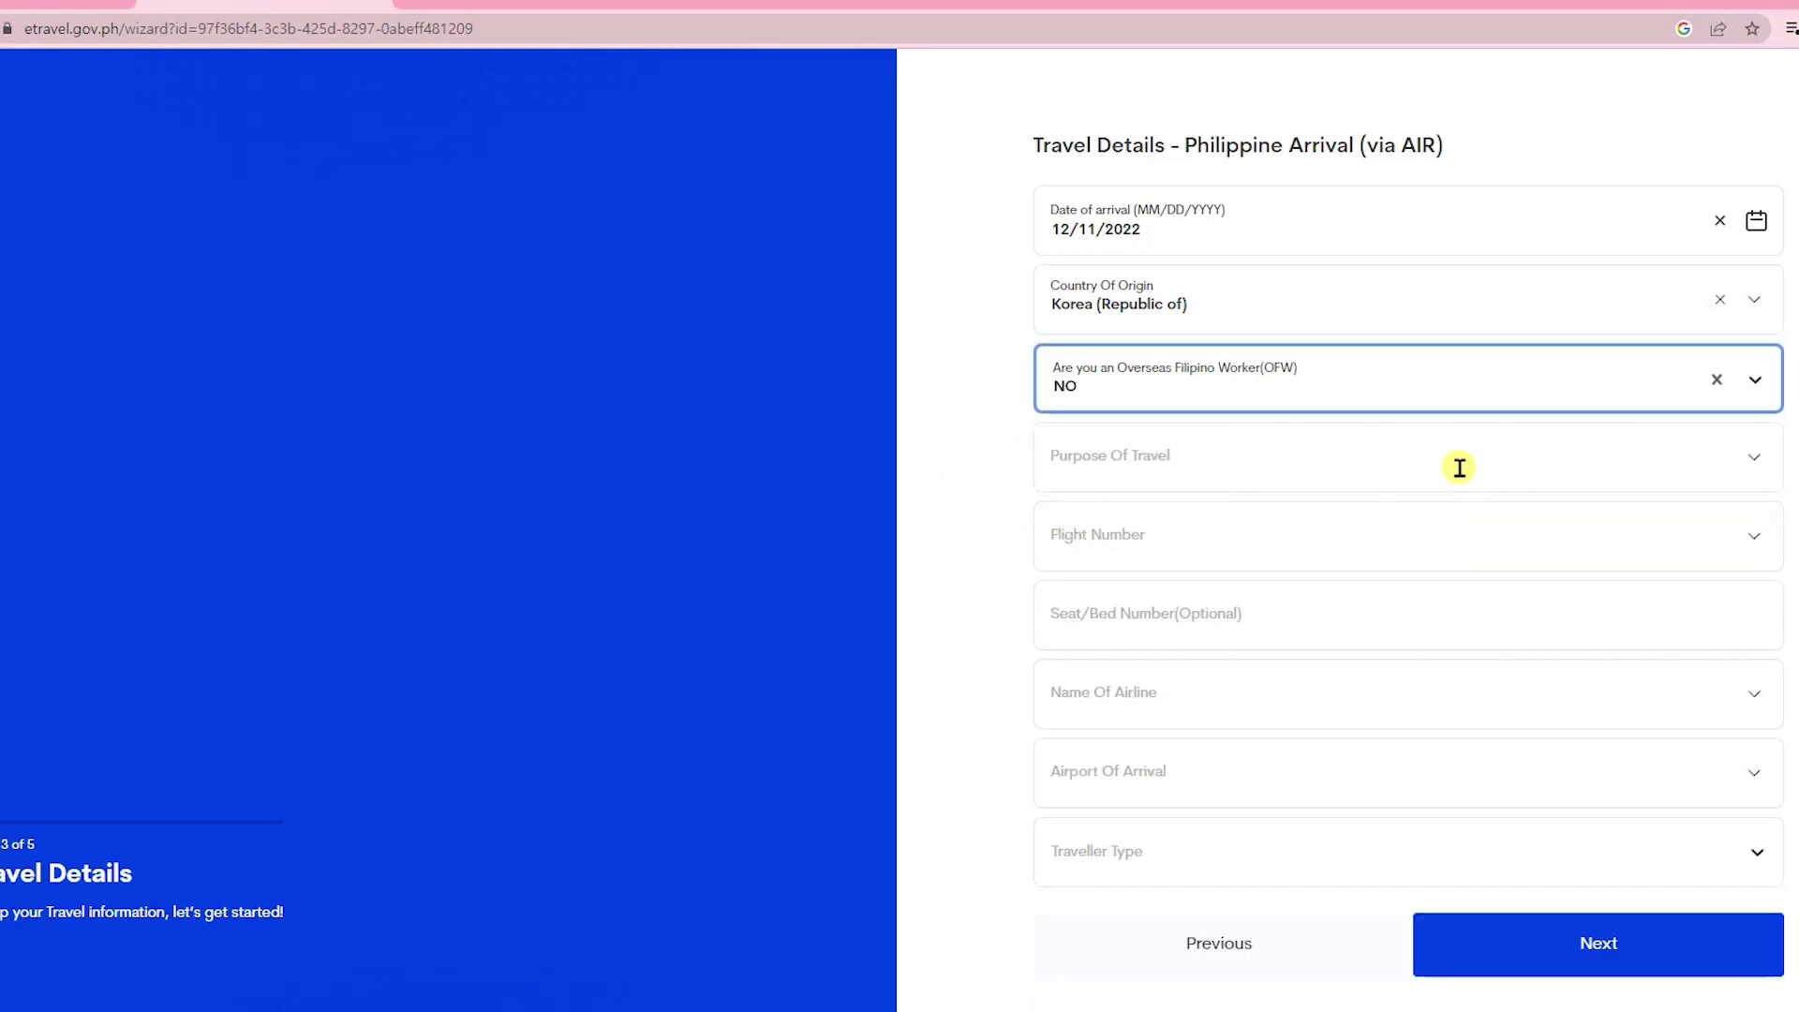
click(1752, 384)
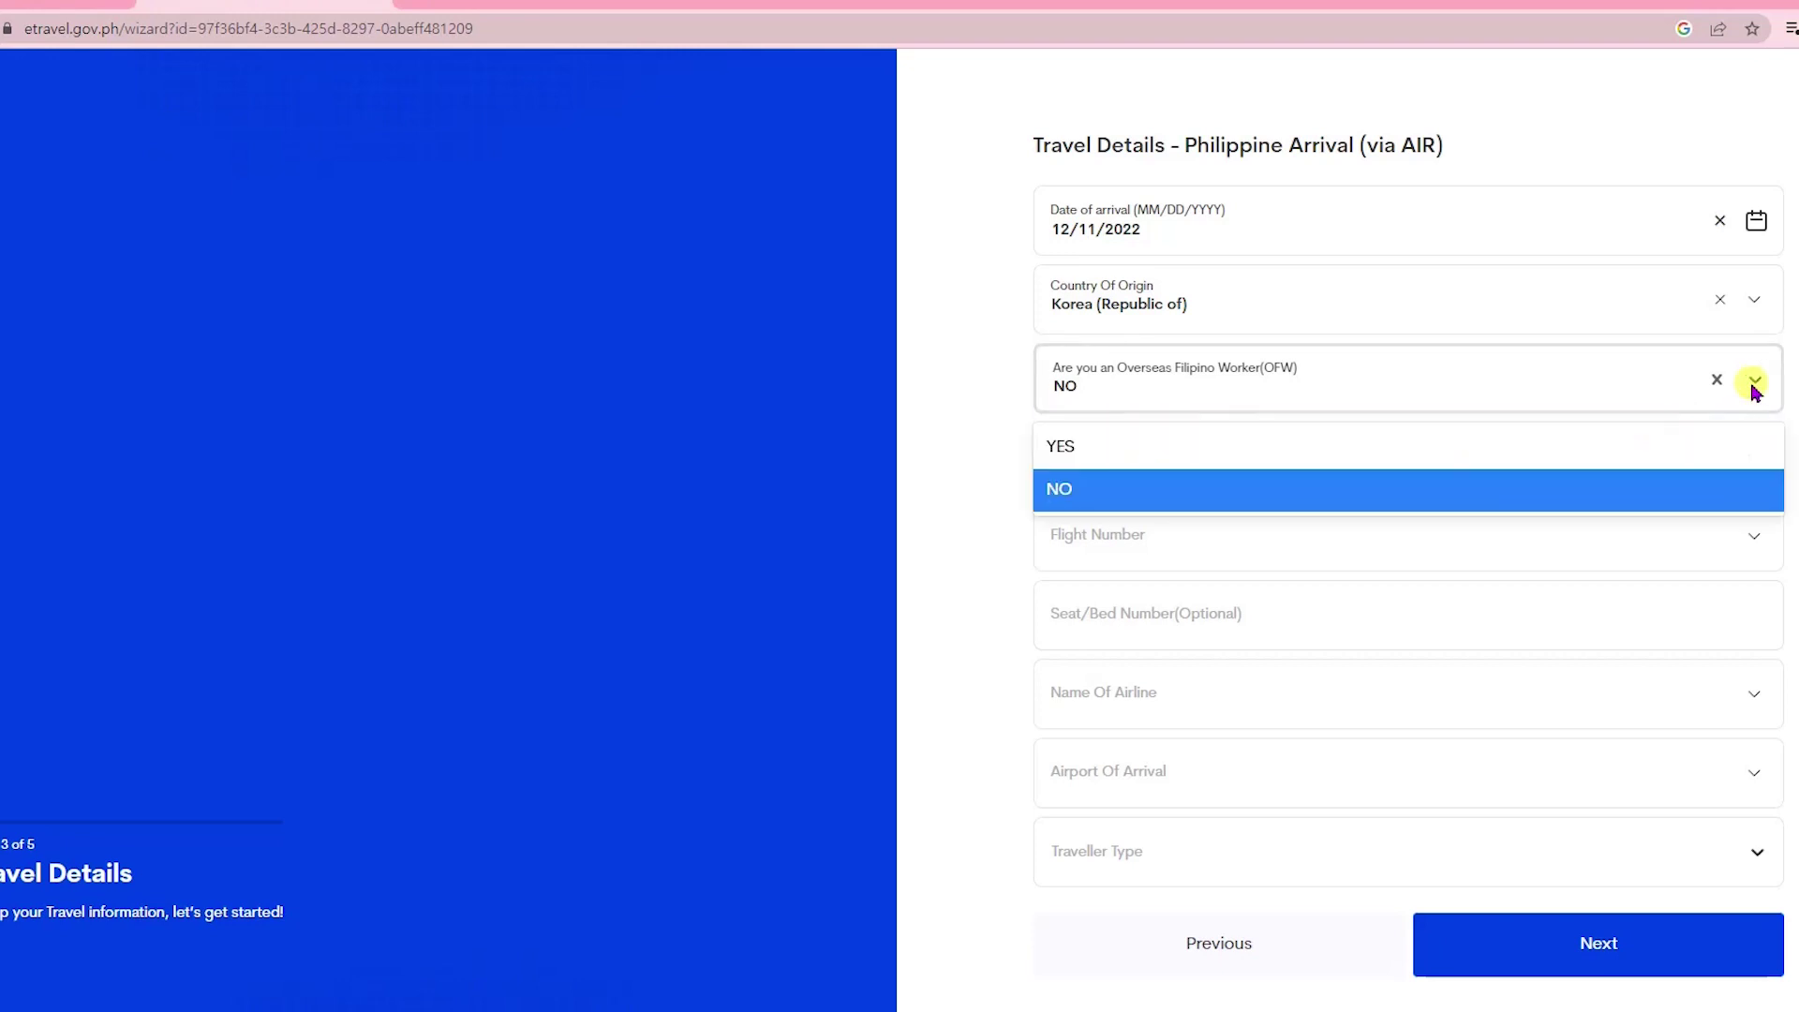
click(1415, 450)
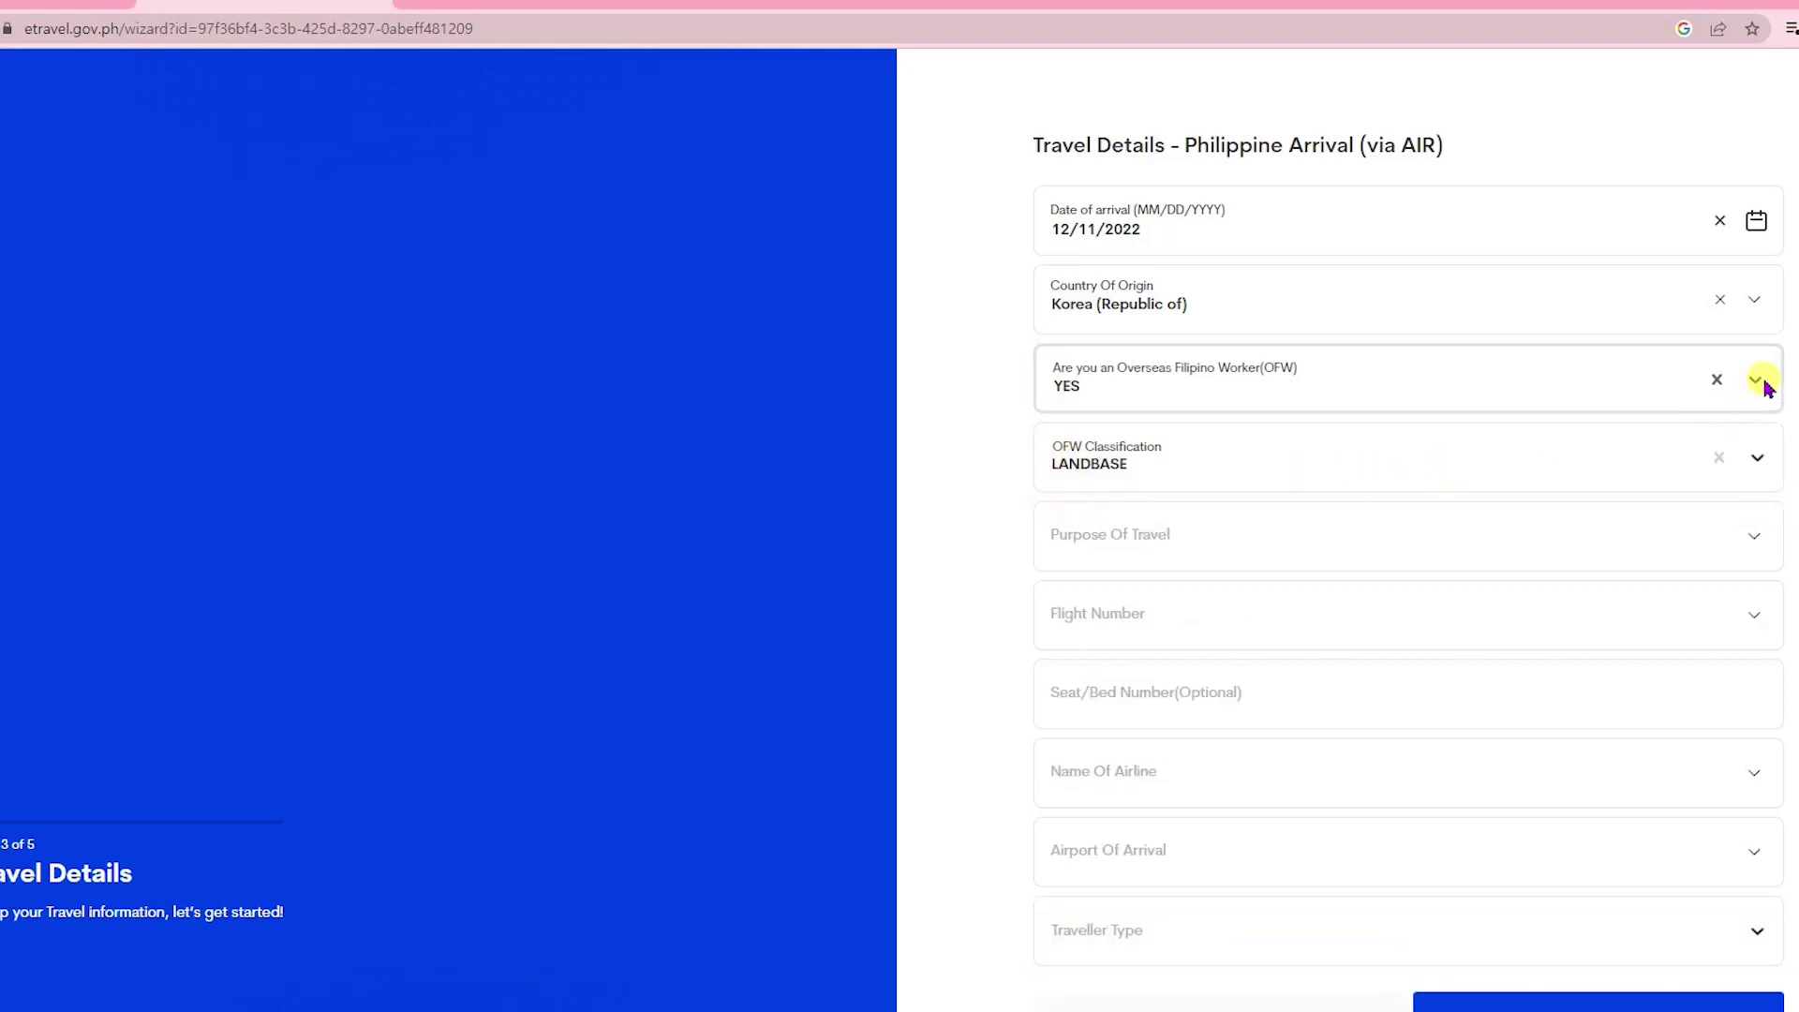
click(1757, 382)
click(1137, 492)
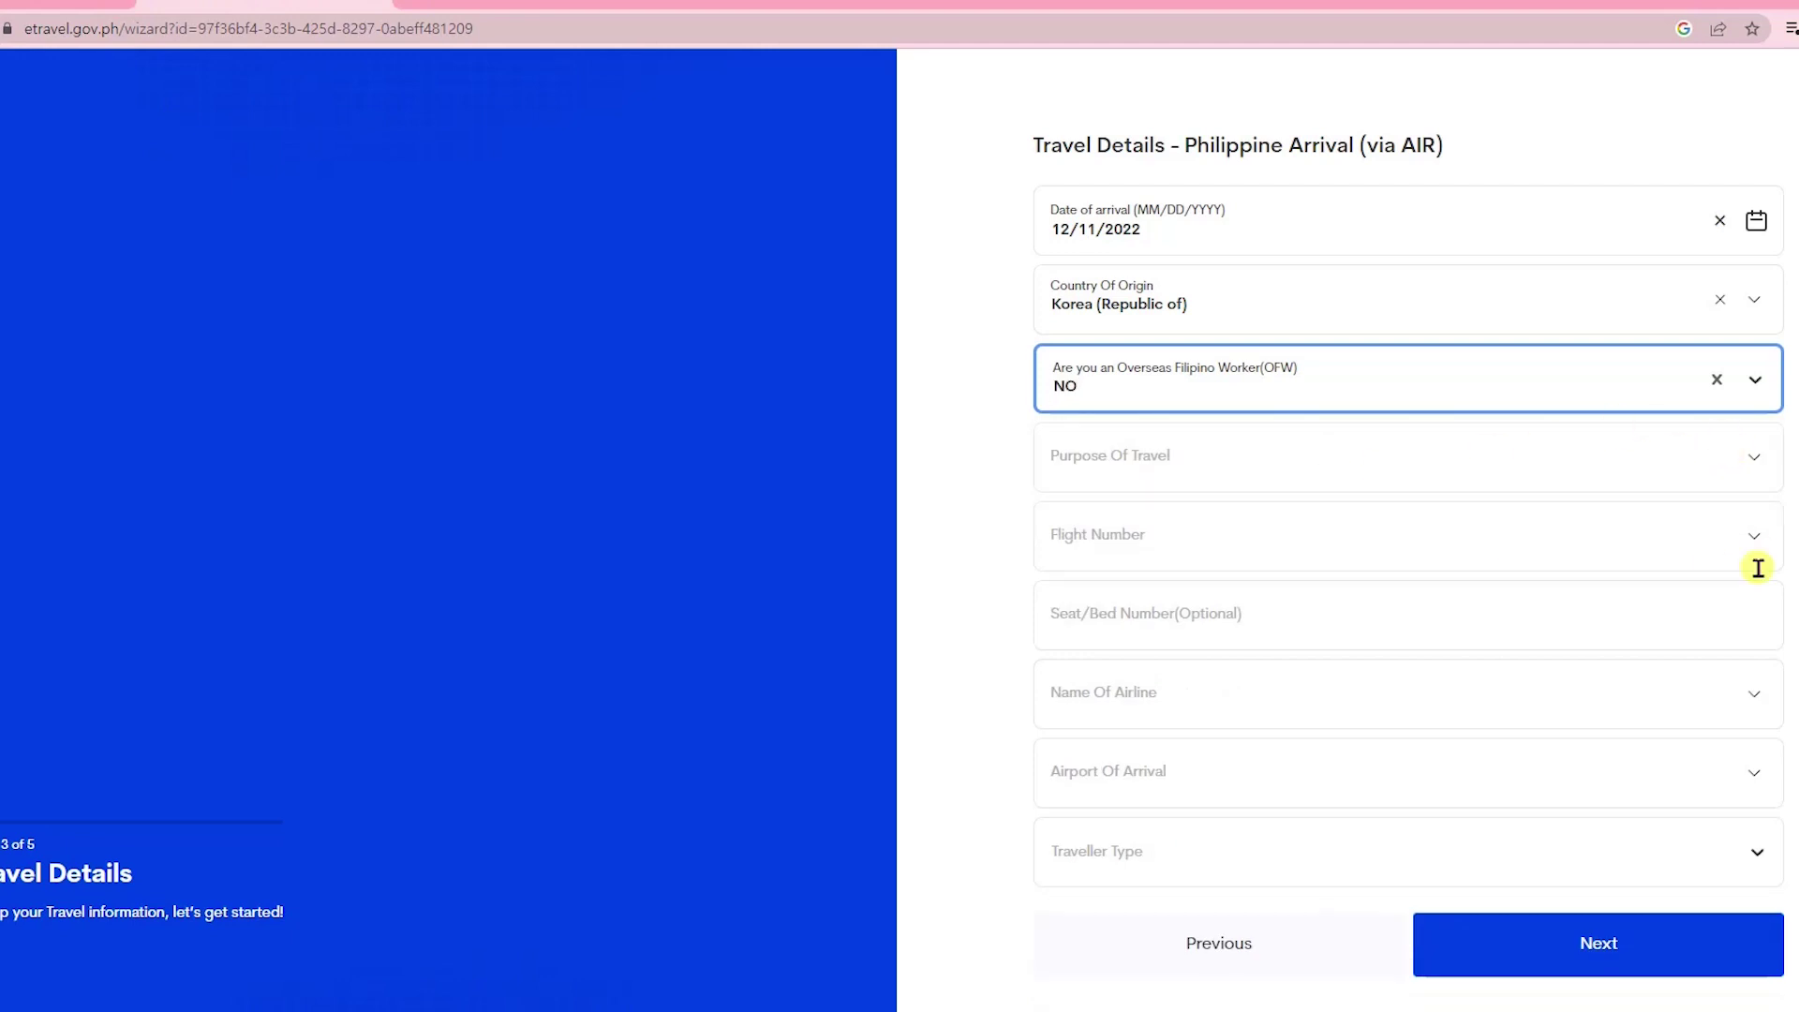
click(1748, 468)
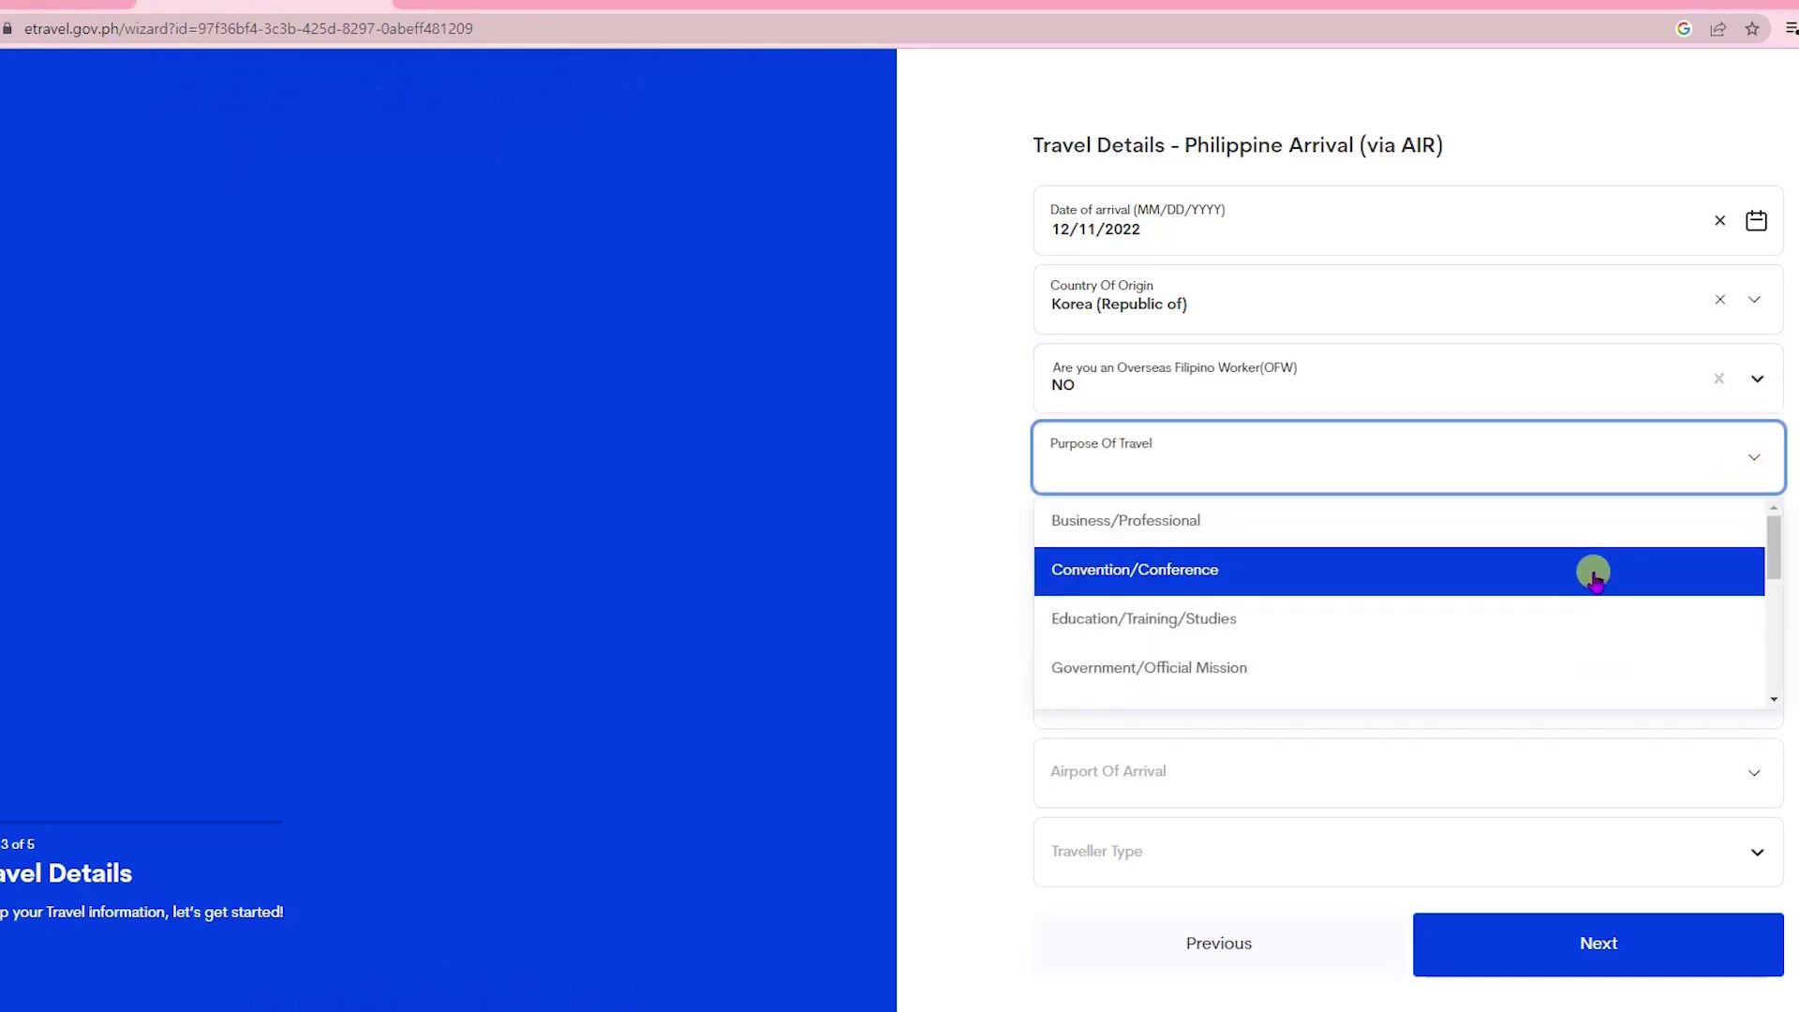
- Choose Returning Resident as the purpose of travel
scroll(1593, 578, down, 2)
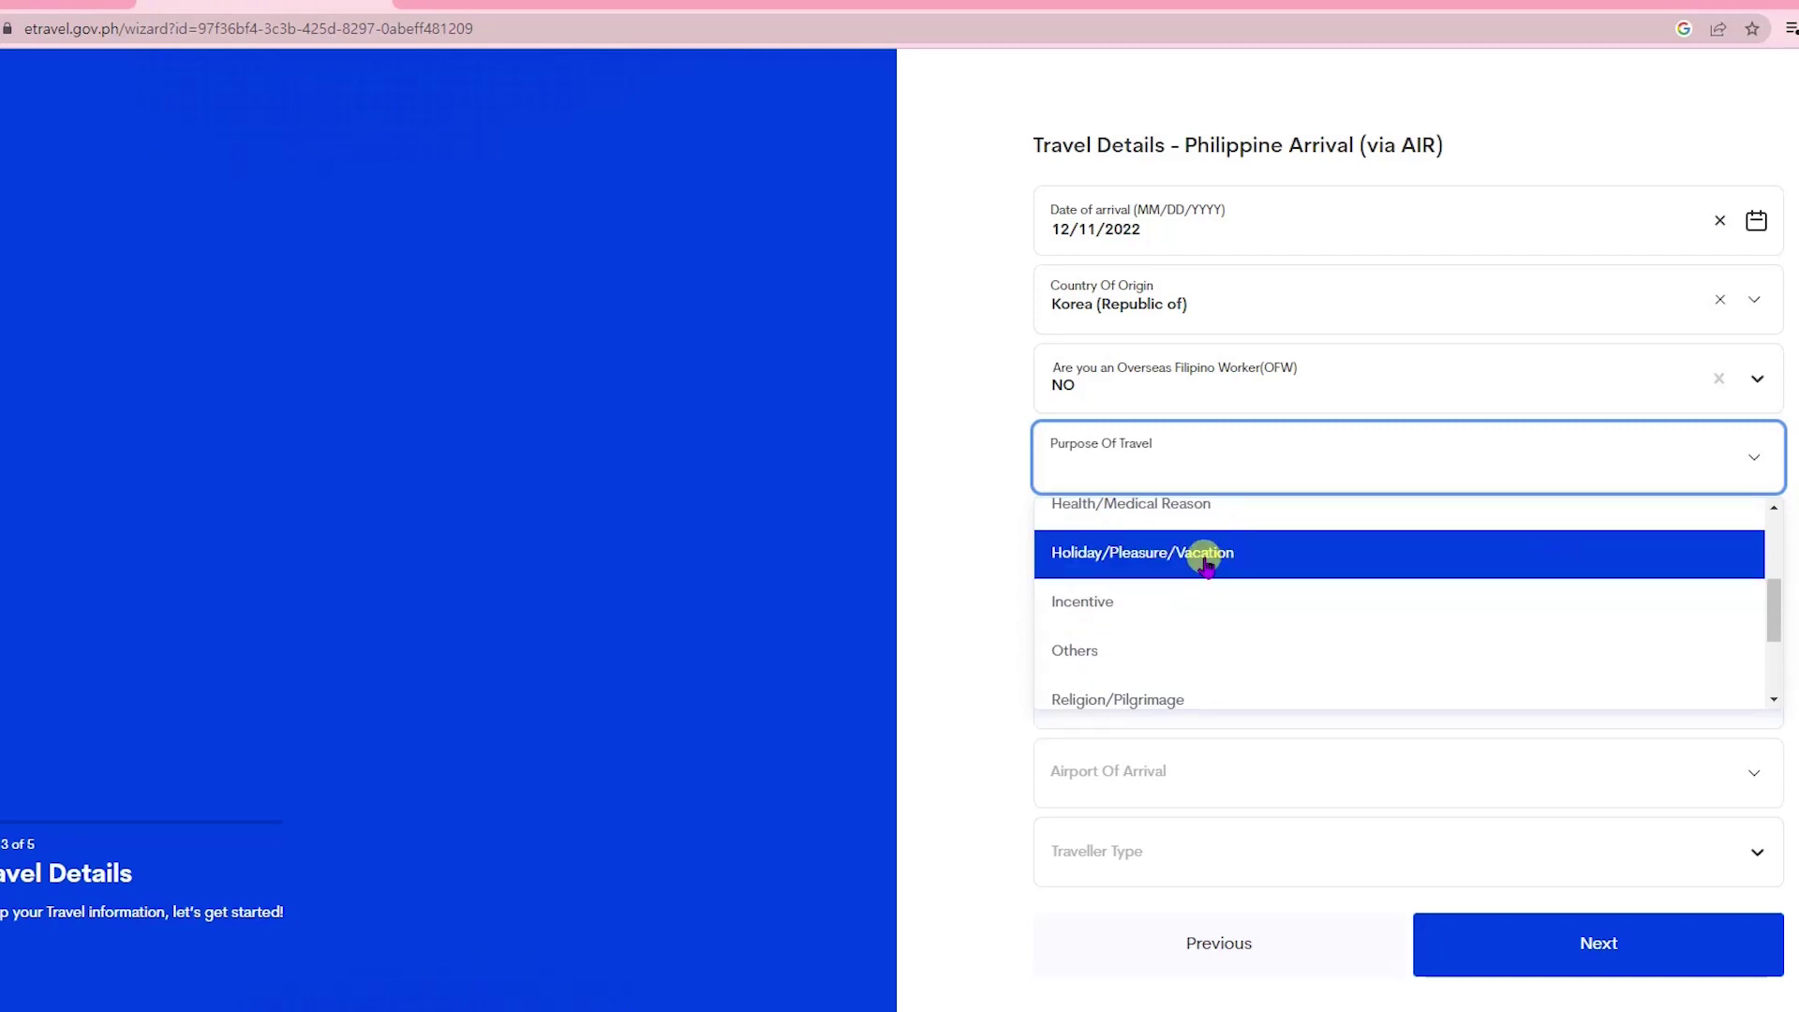
scroll(1206, 564, down, 2)
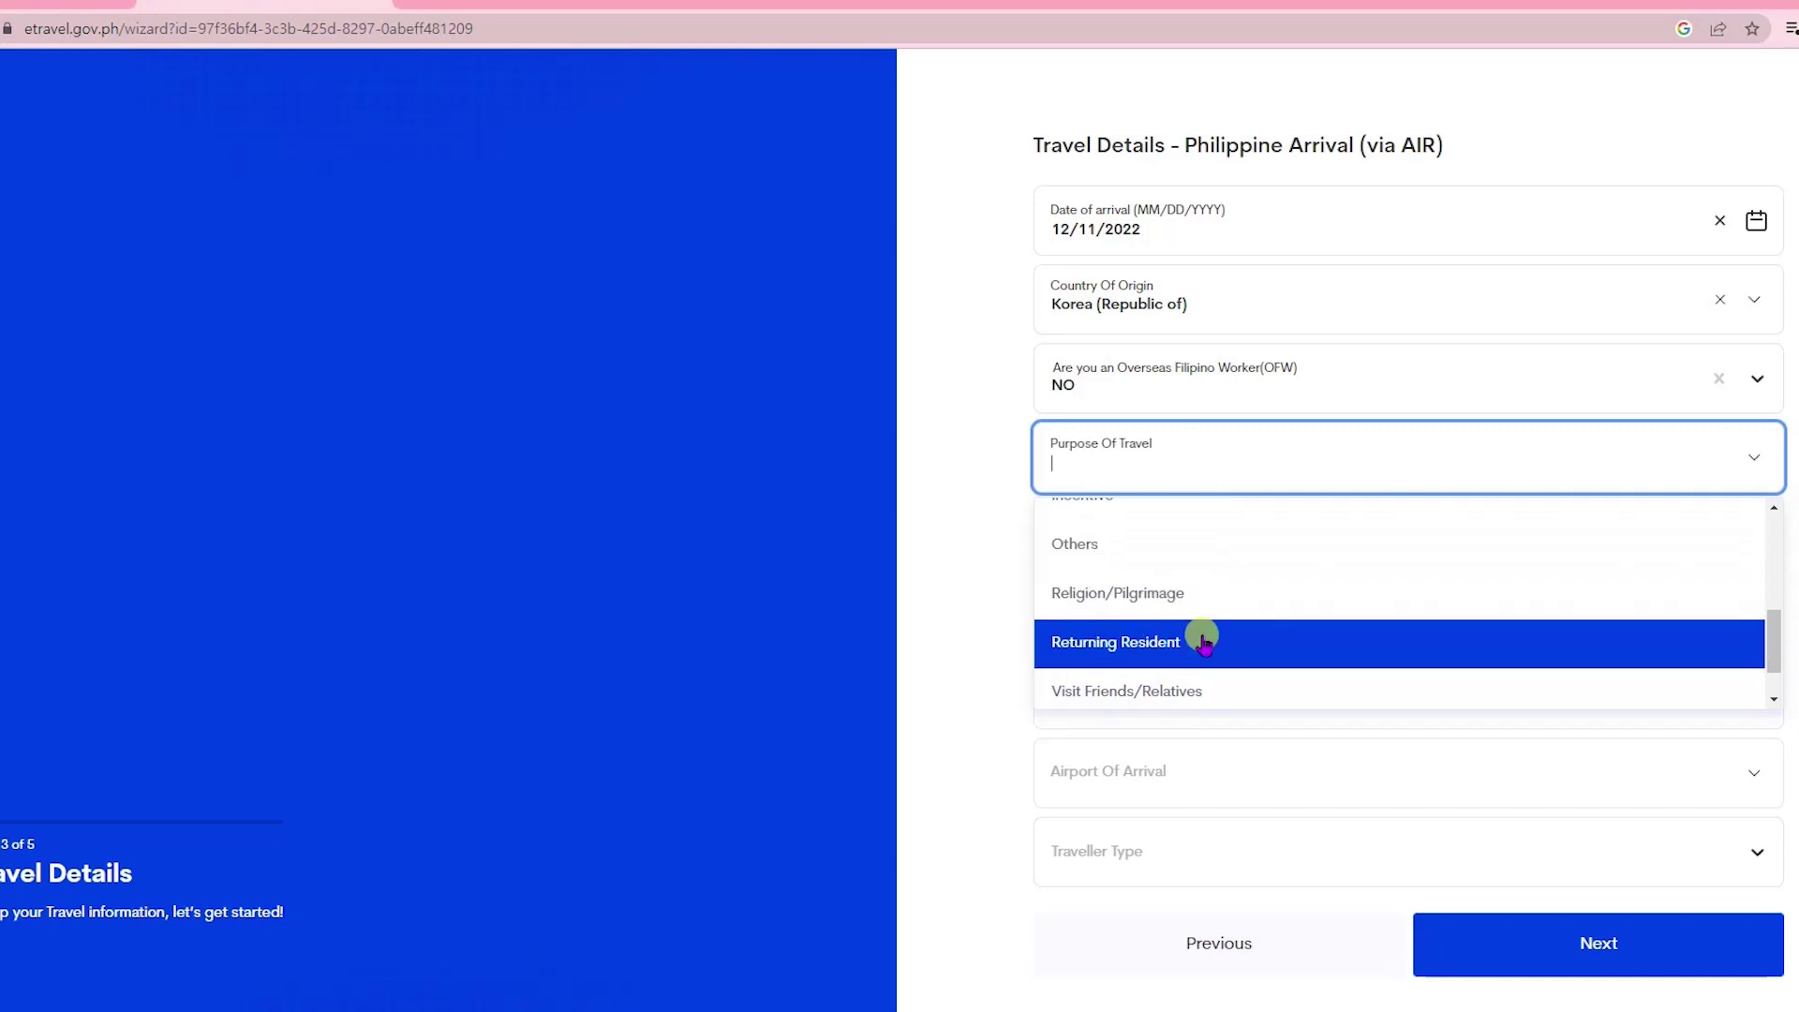
click(1204, 642)
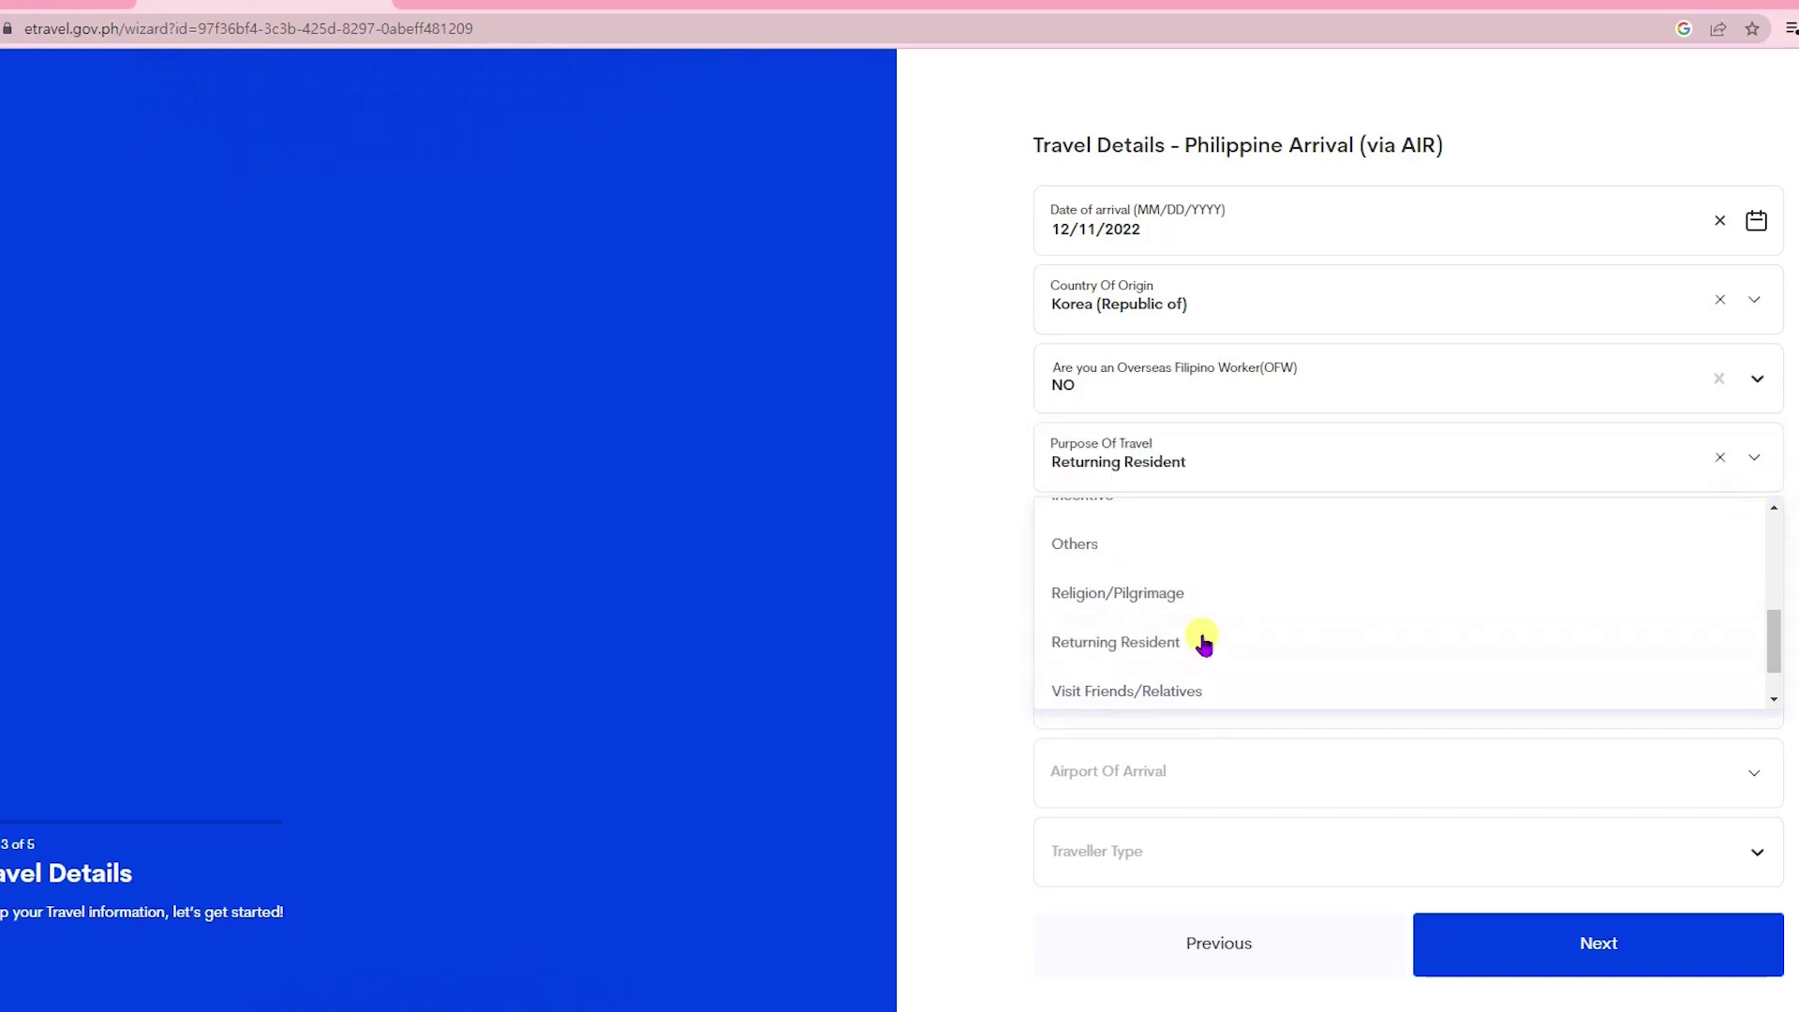
- Try typing a flight number in Flight Number, then clear the field
click(1466, 551)
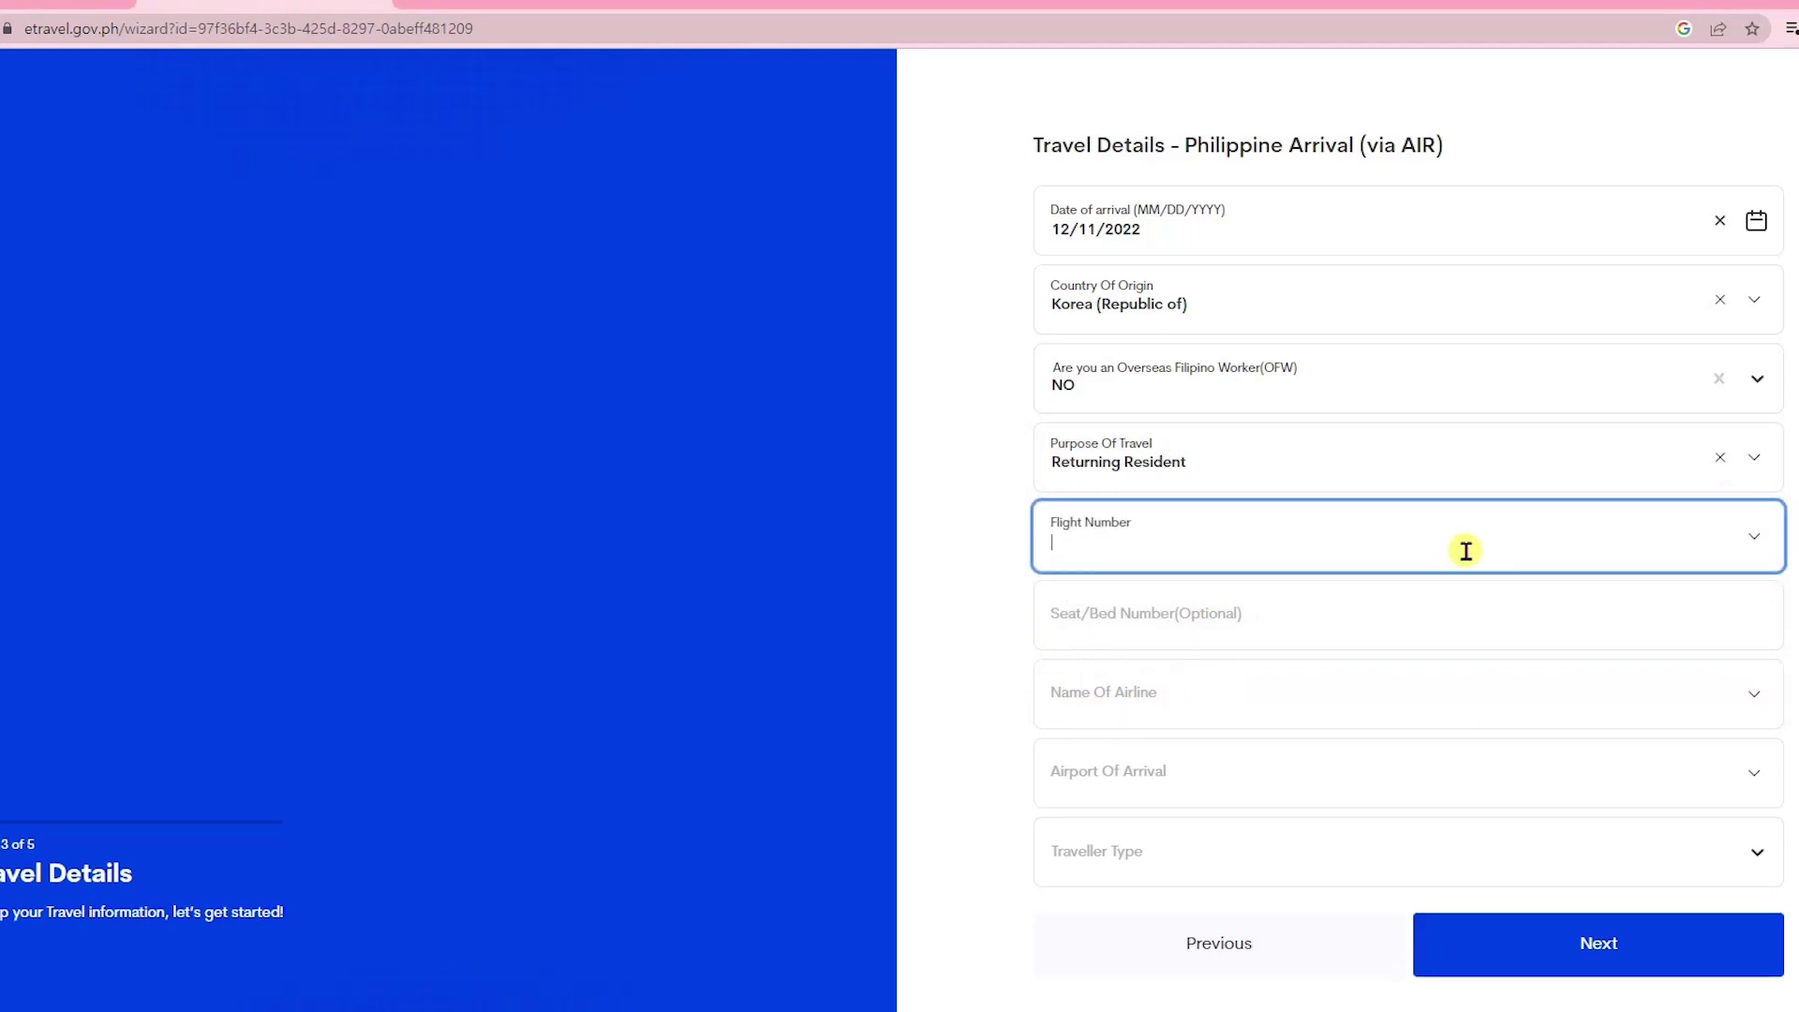
text(P)
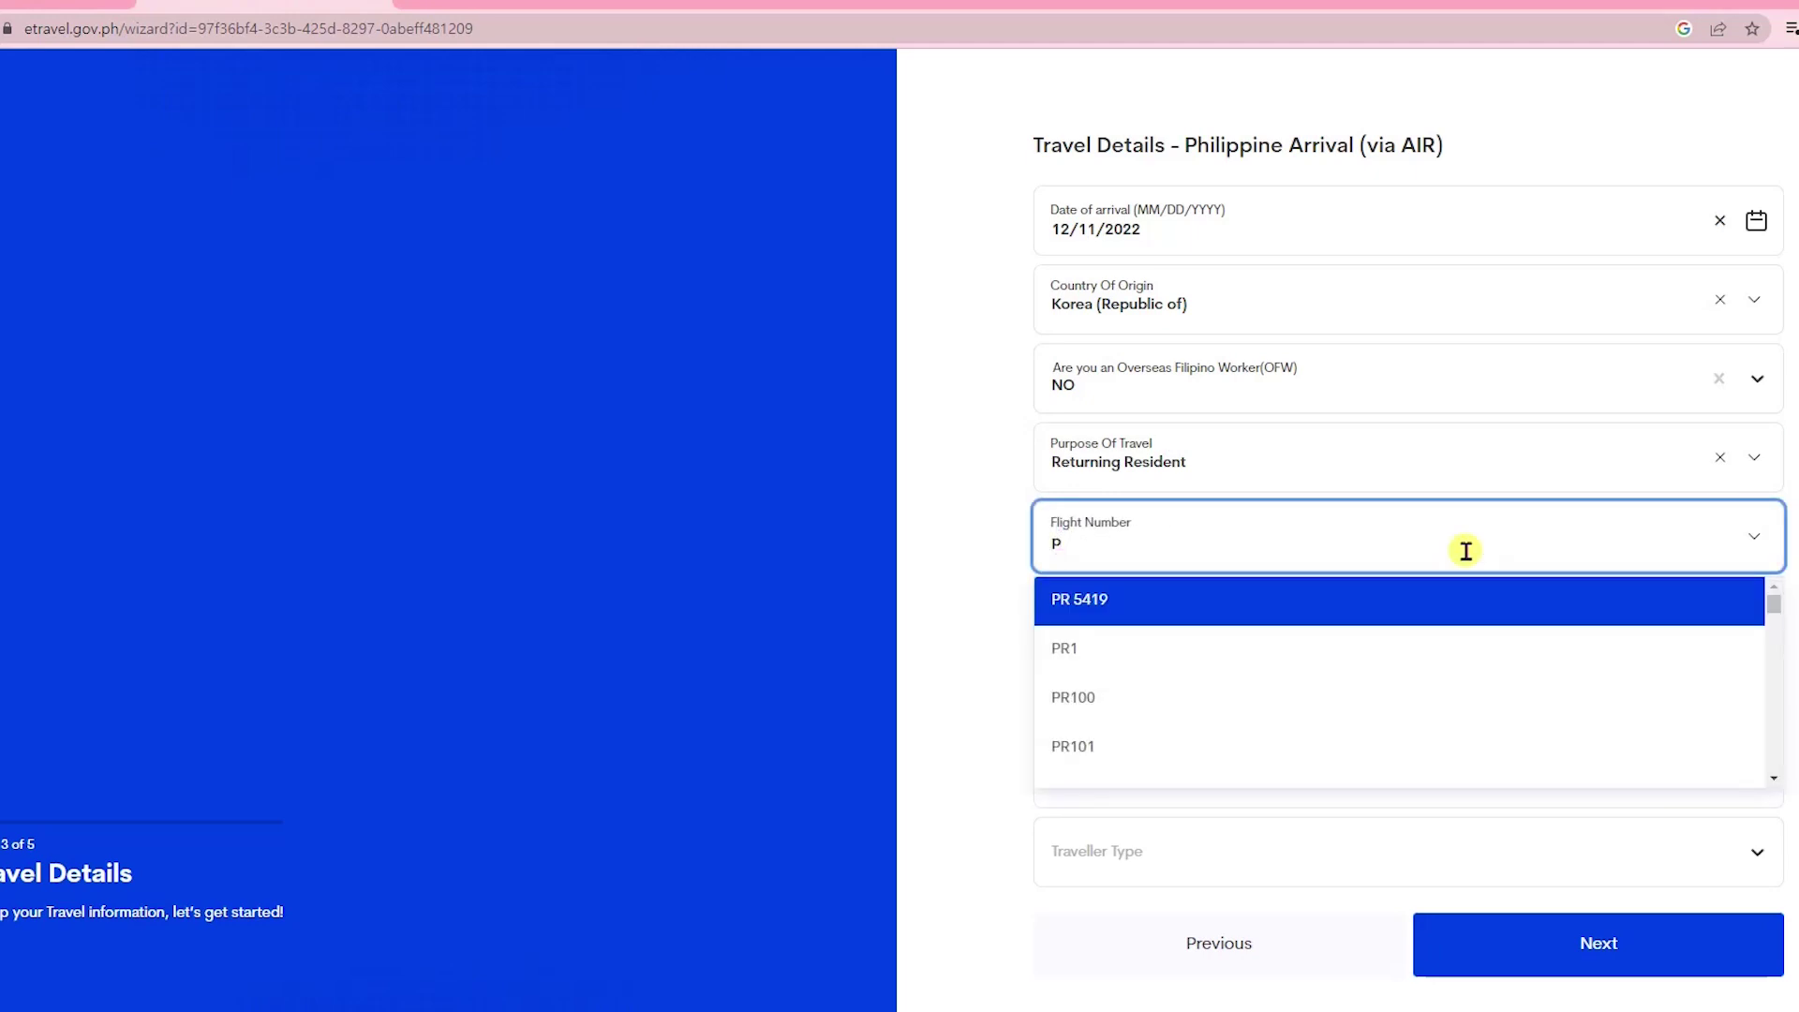
text(412)
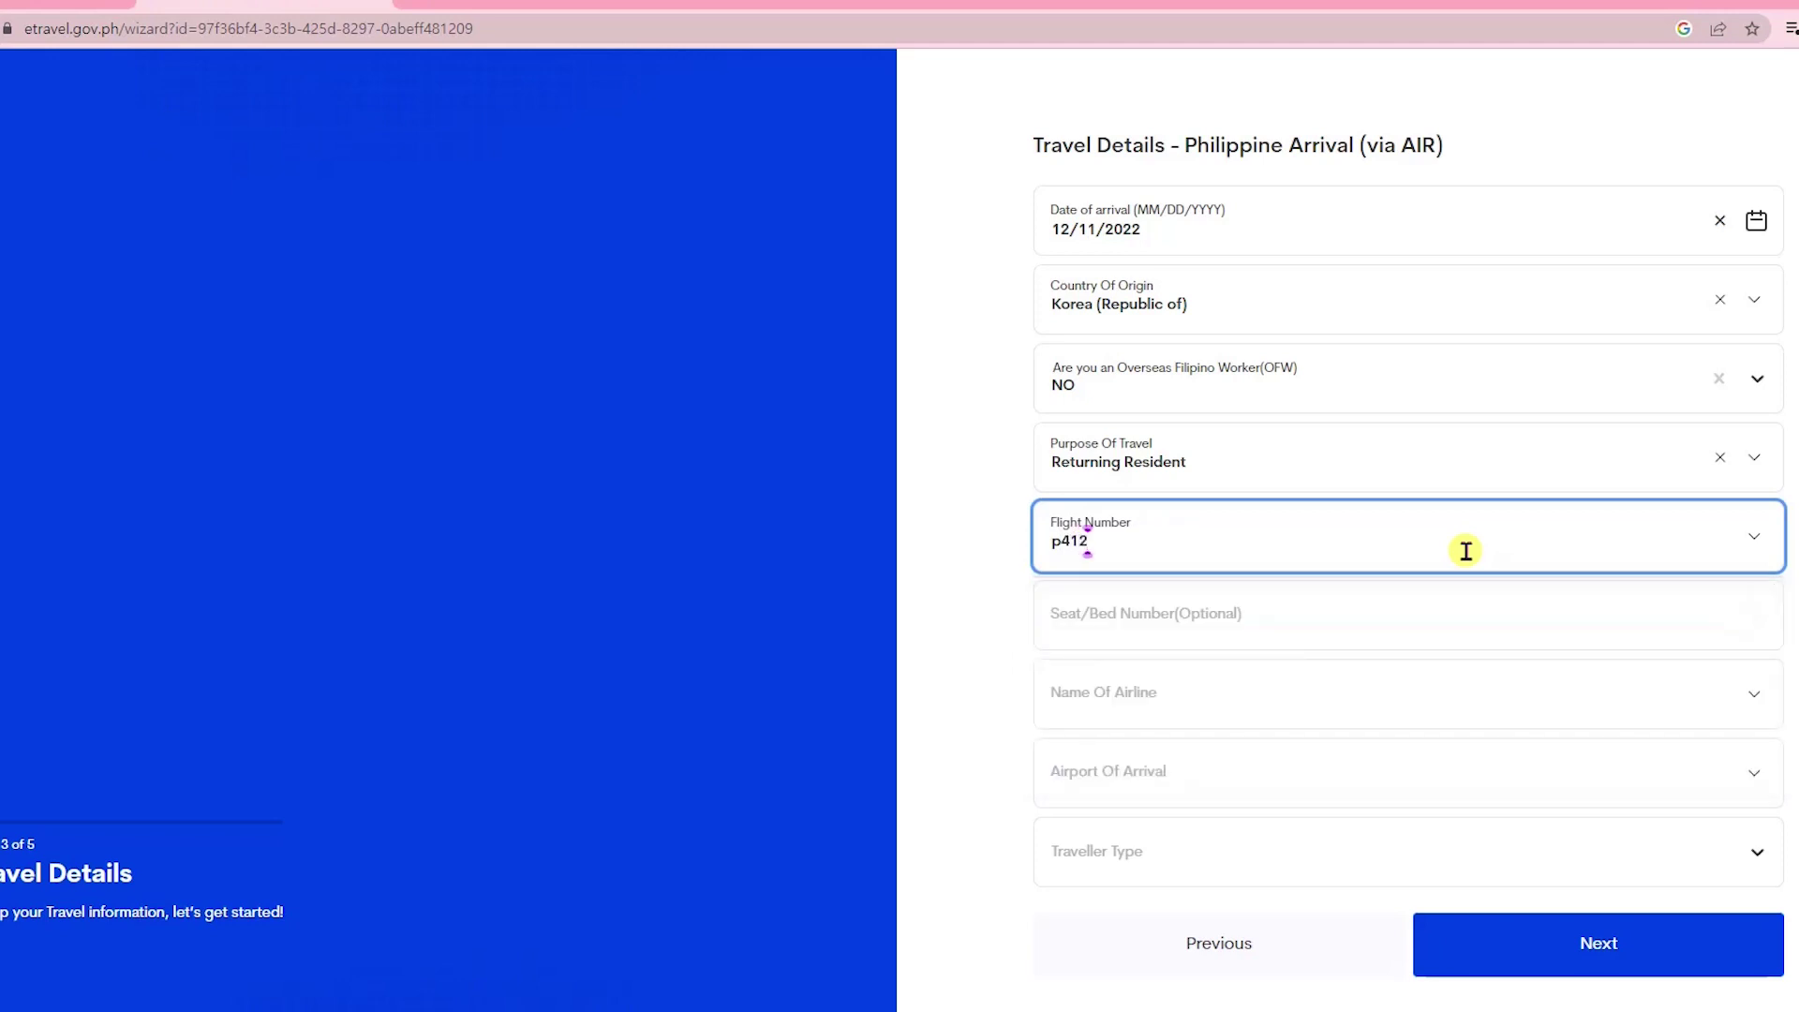
click(980, 581)
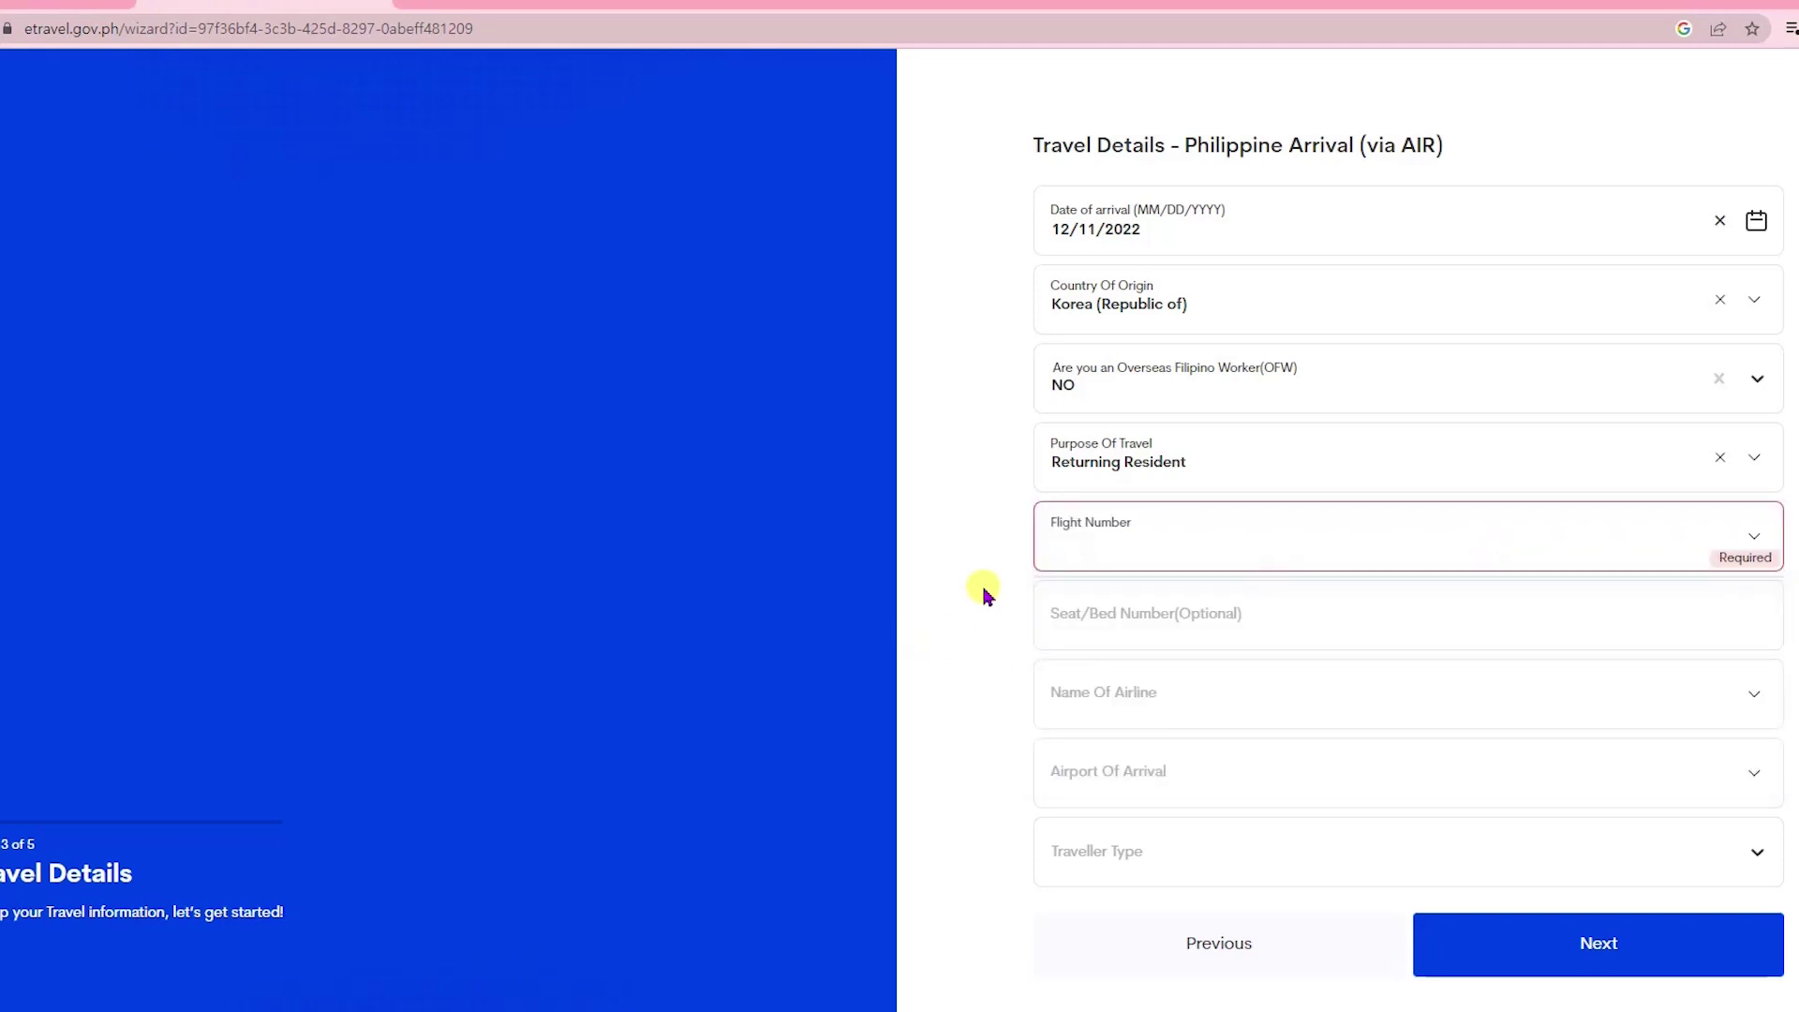
click(1112, 514)
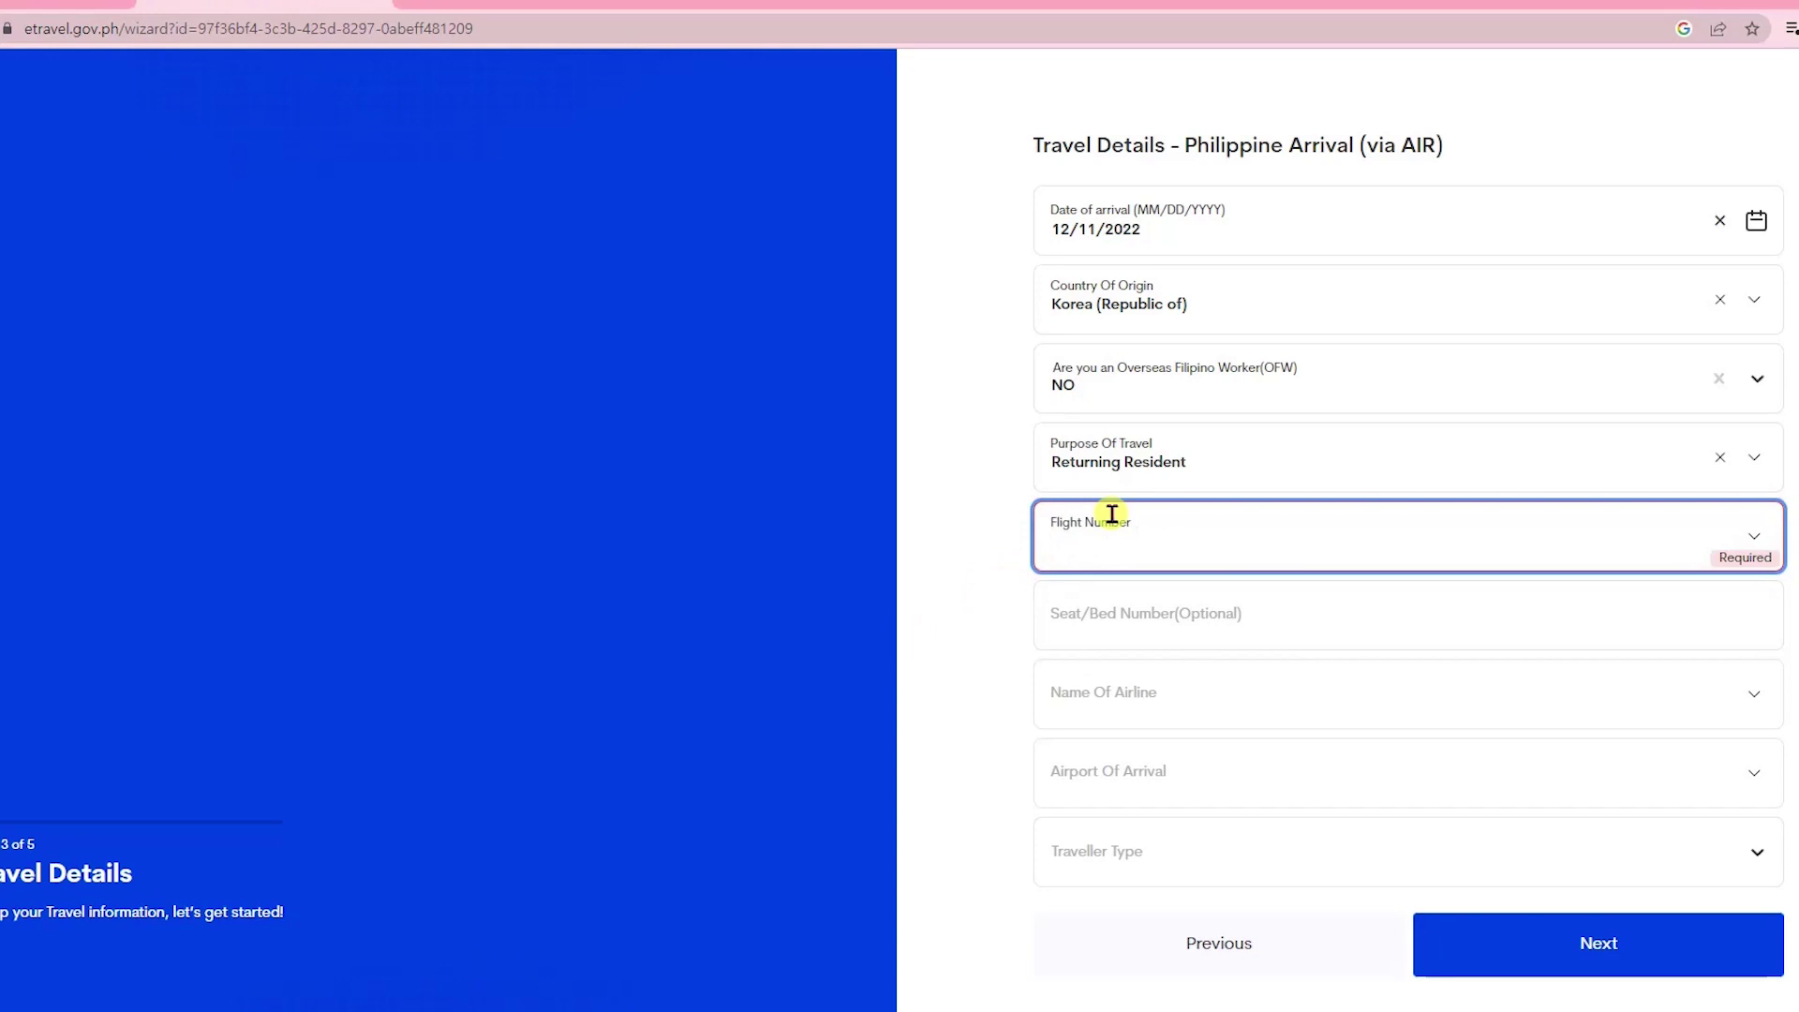
key(Caps_Lock)
text(P4)
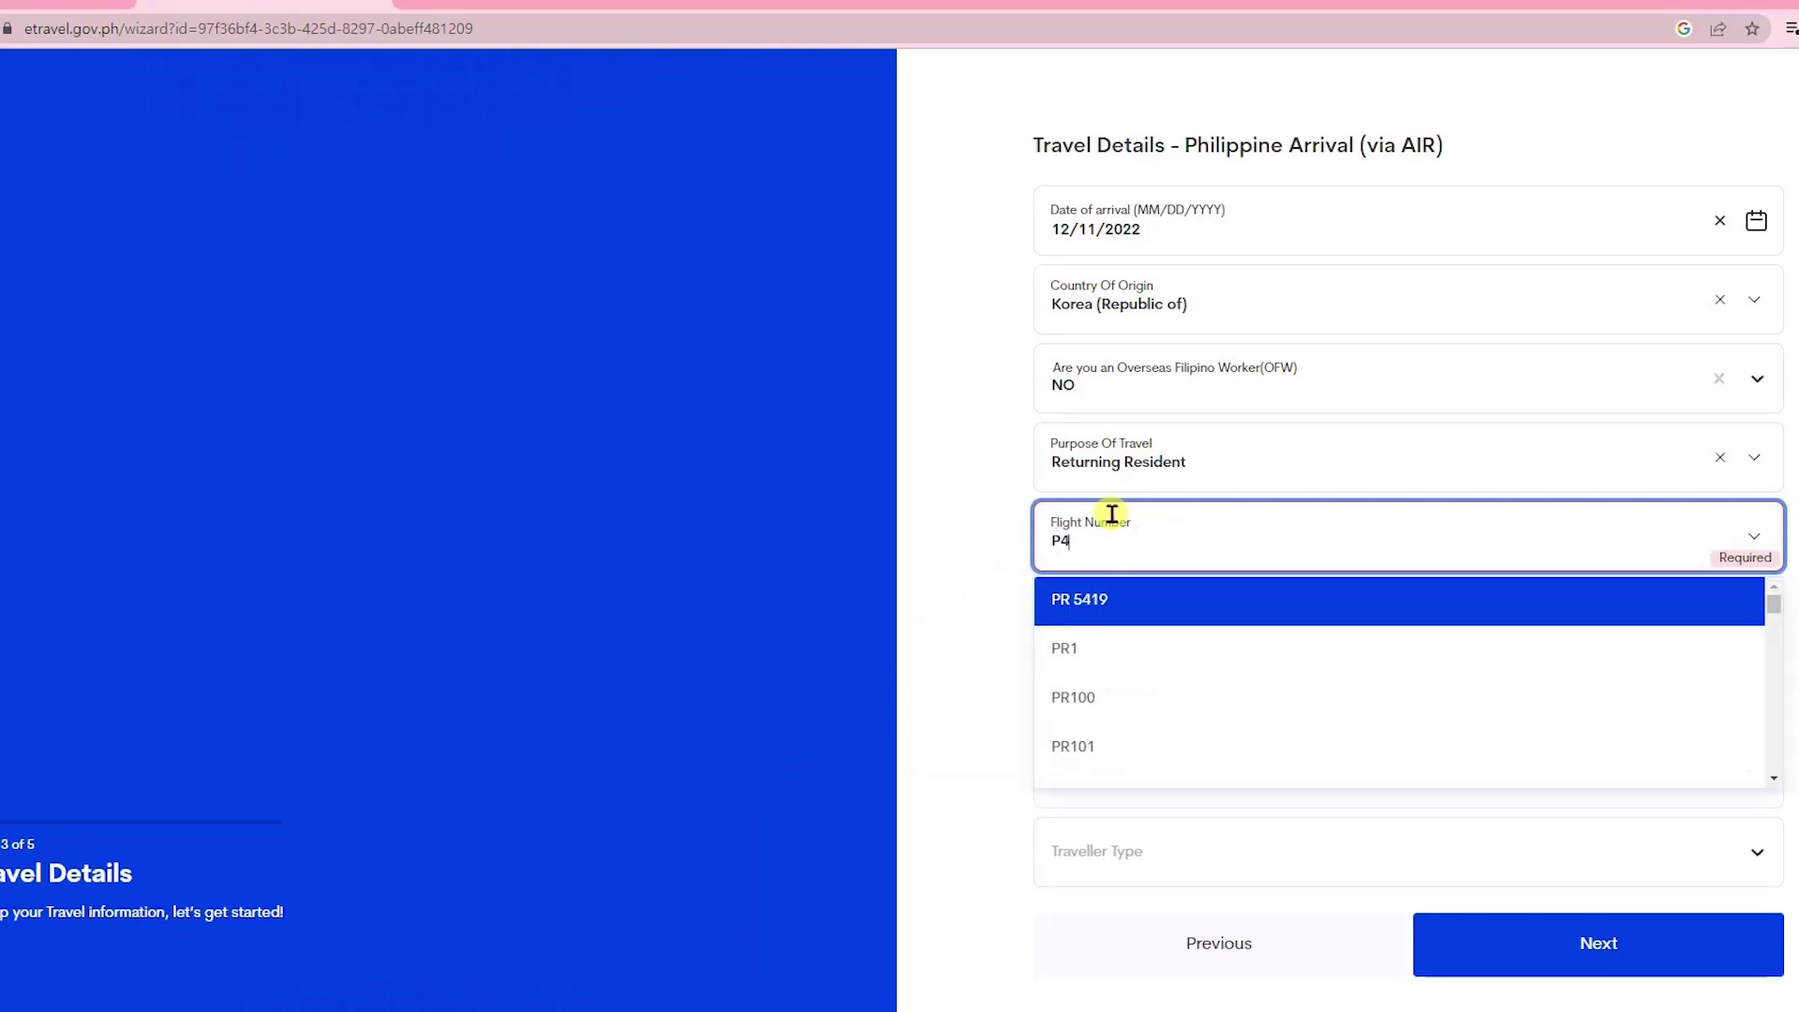
text(12)
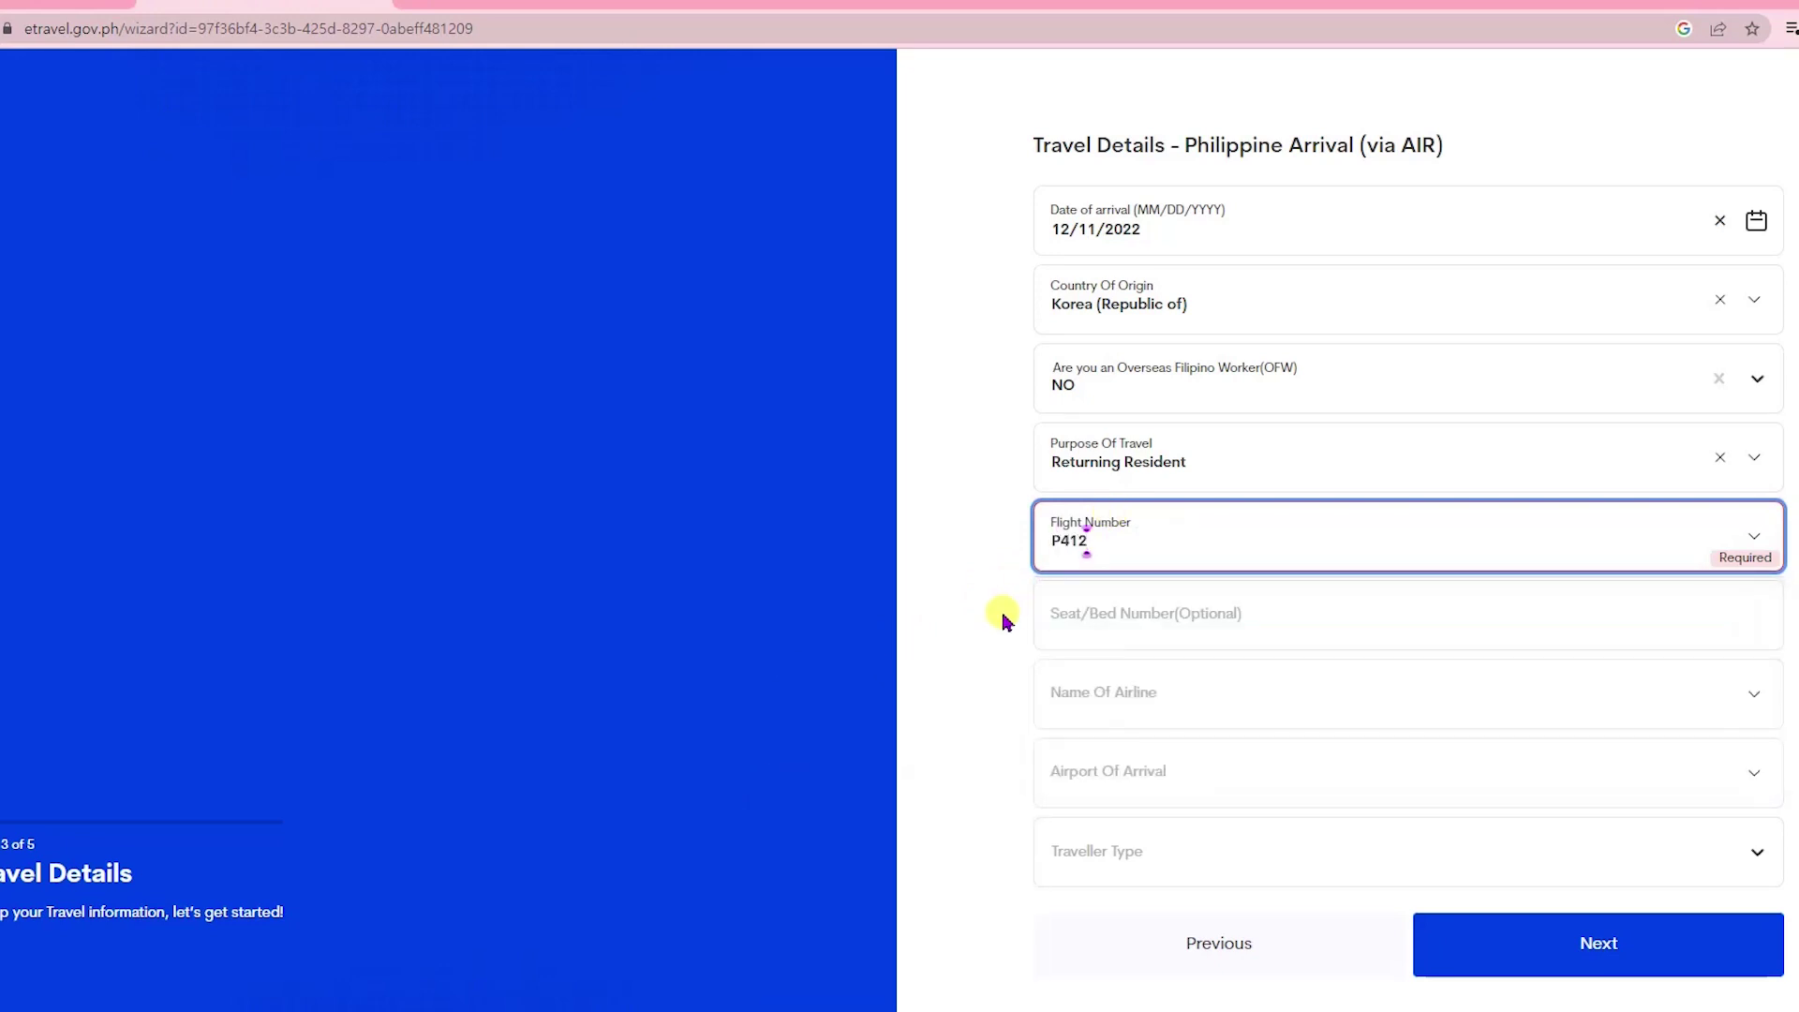
click(1003, 619)
click(1152, 541)
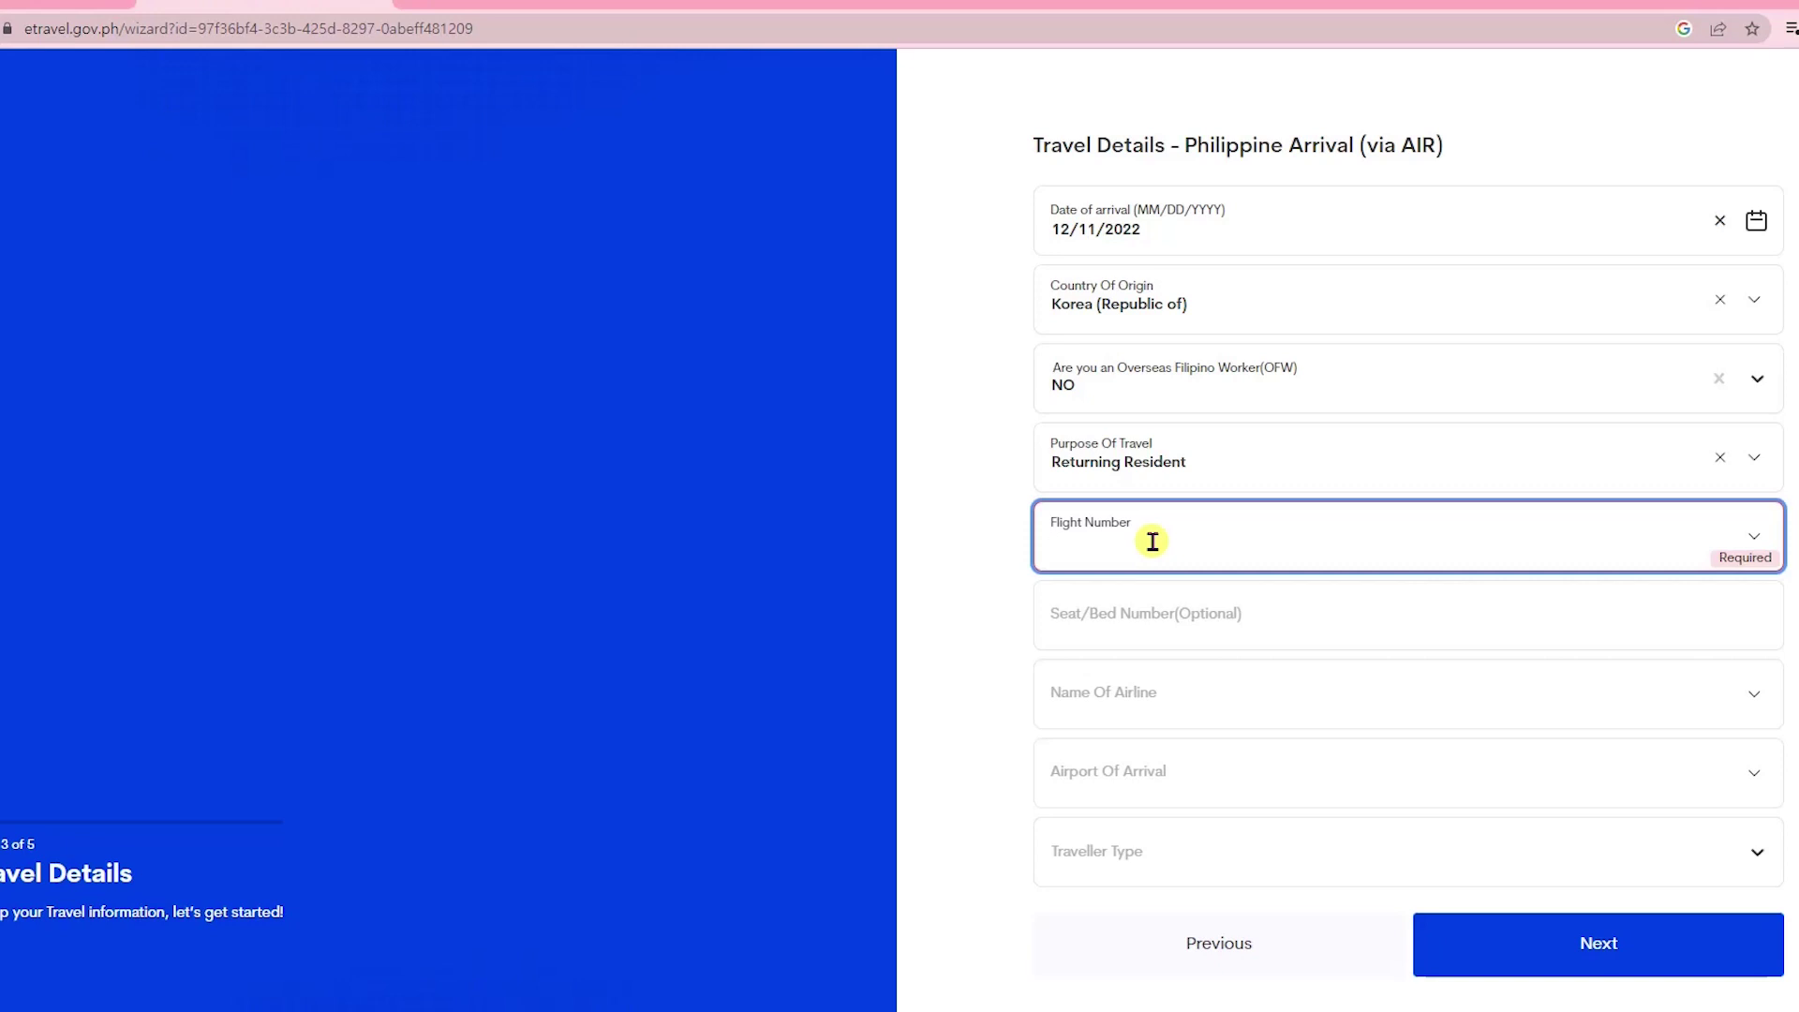
text(P419)
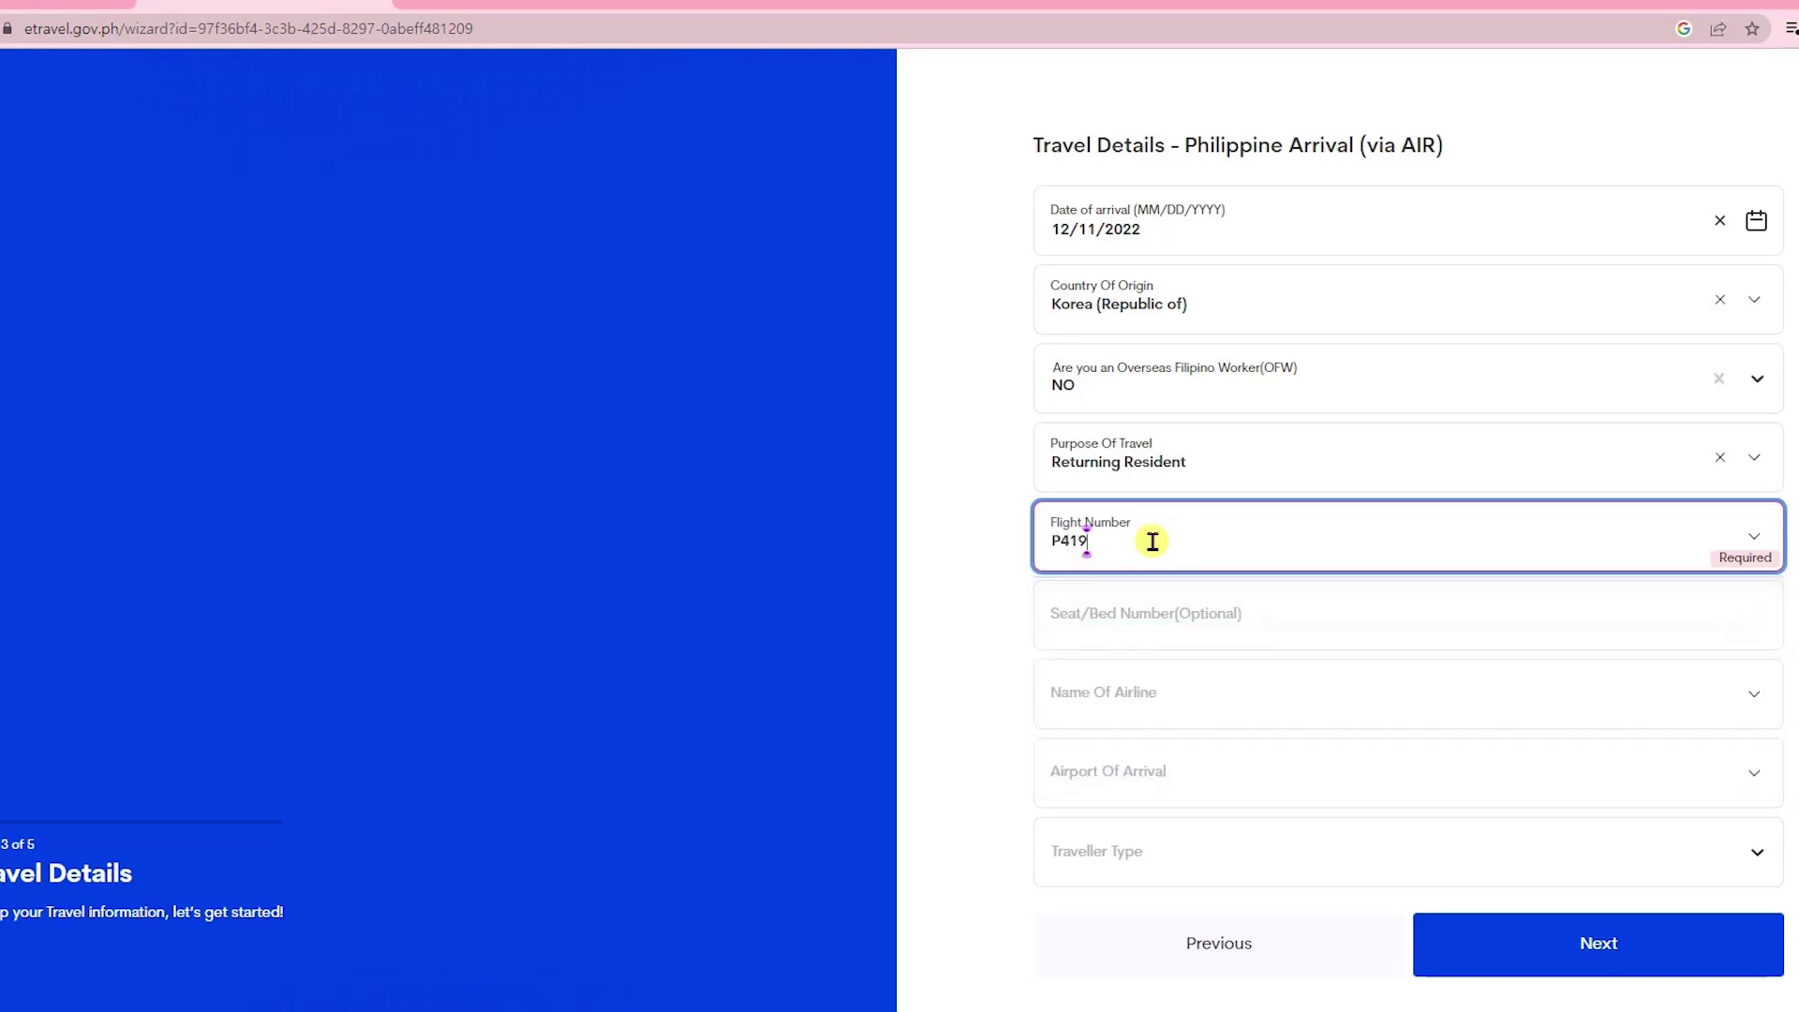
key(BackSpace)
key(BackSpace)
key(BackSpace)
key(BackSpace)
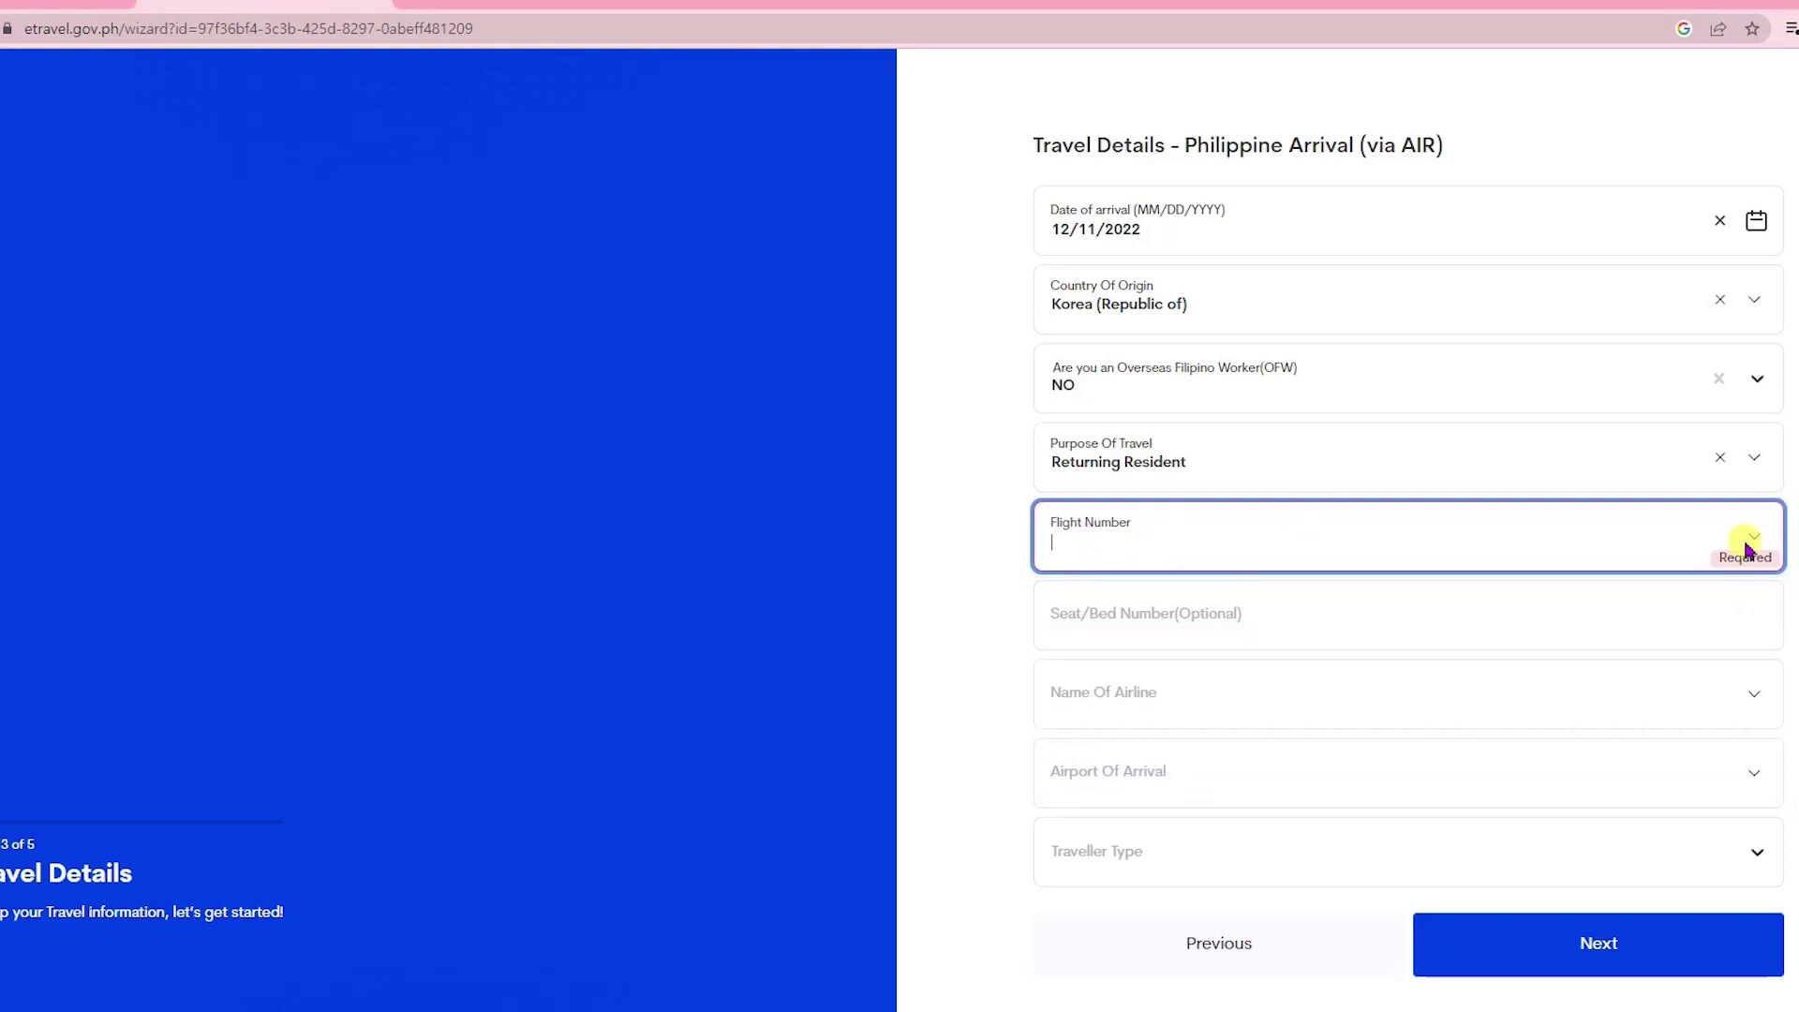
- Pick flight PR 5419 from the flight number list
click(1752, 542)
scroll(1402, 650, down, 10)
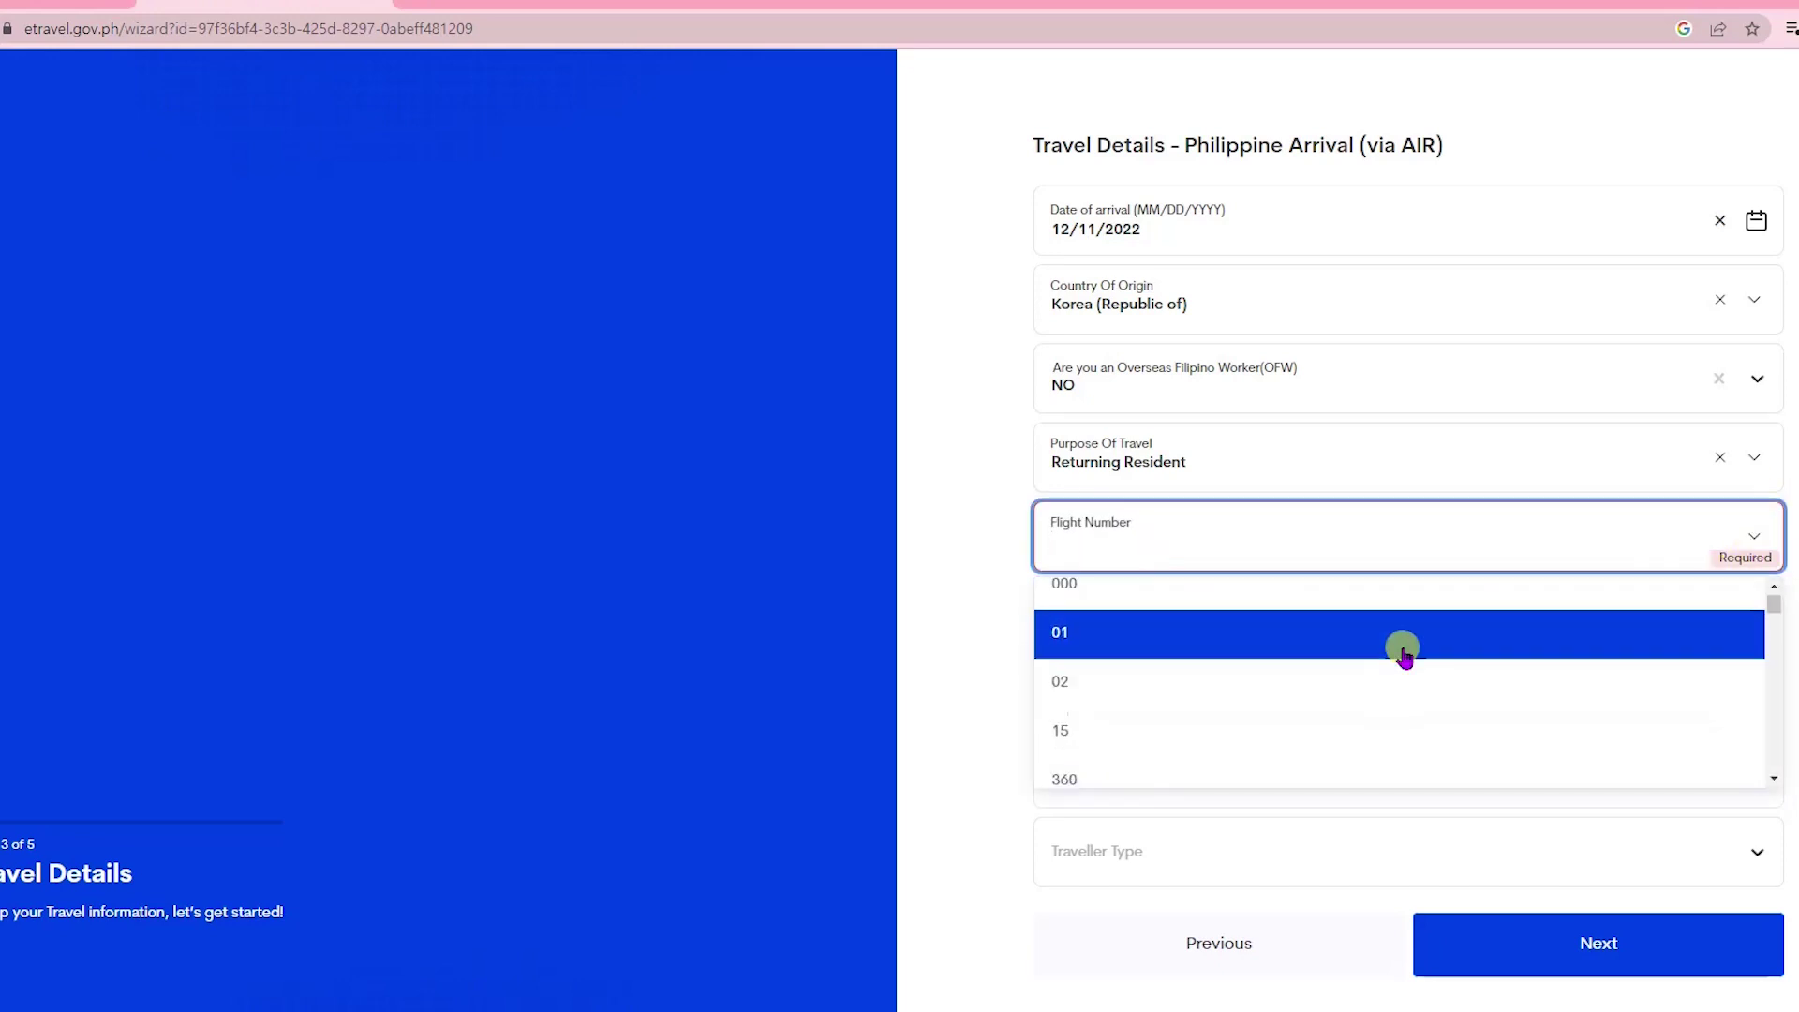
scroll(1401, 650, down, 15)
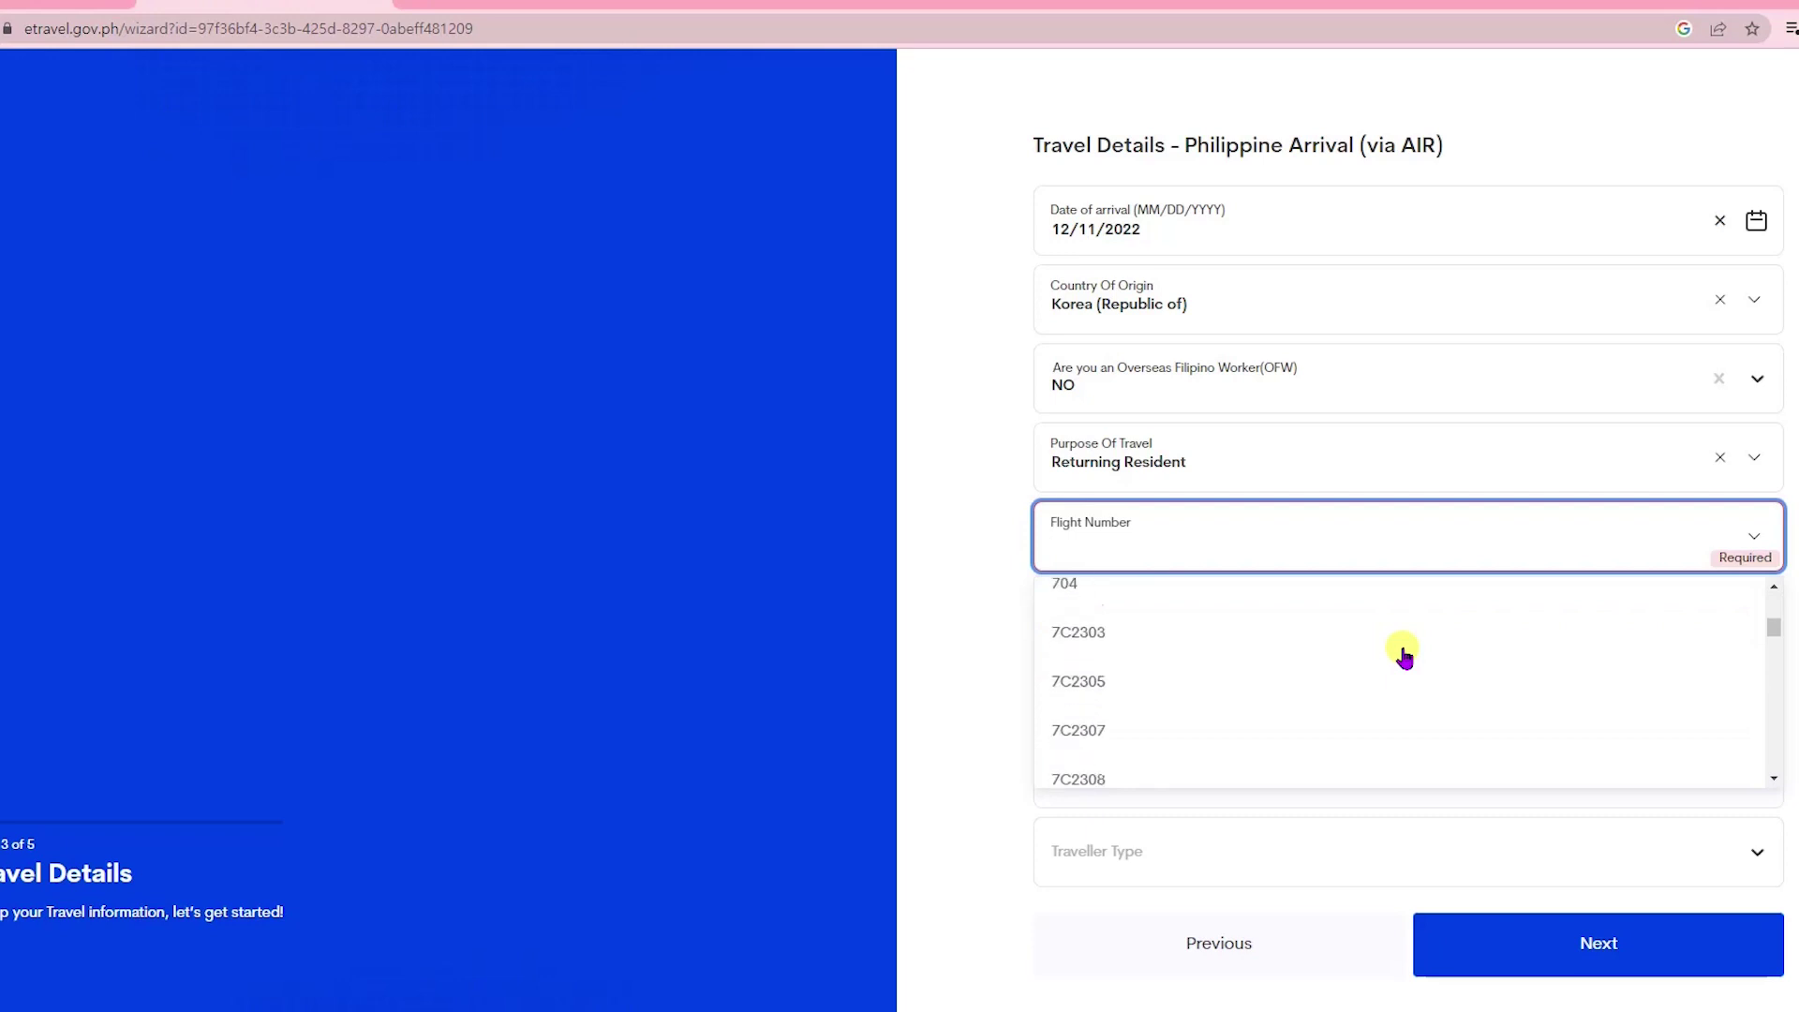
scroll(1403, 657, down, 15)
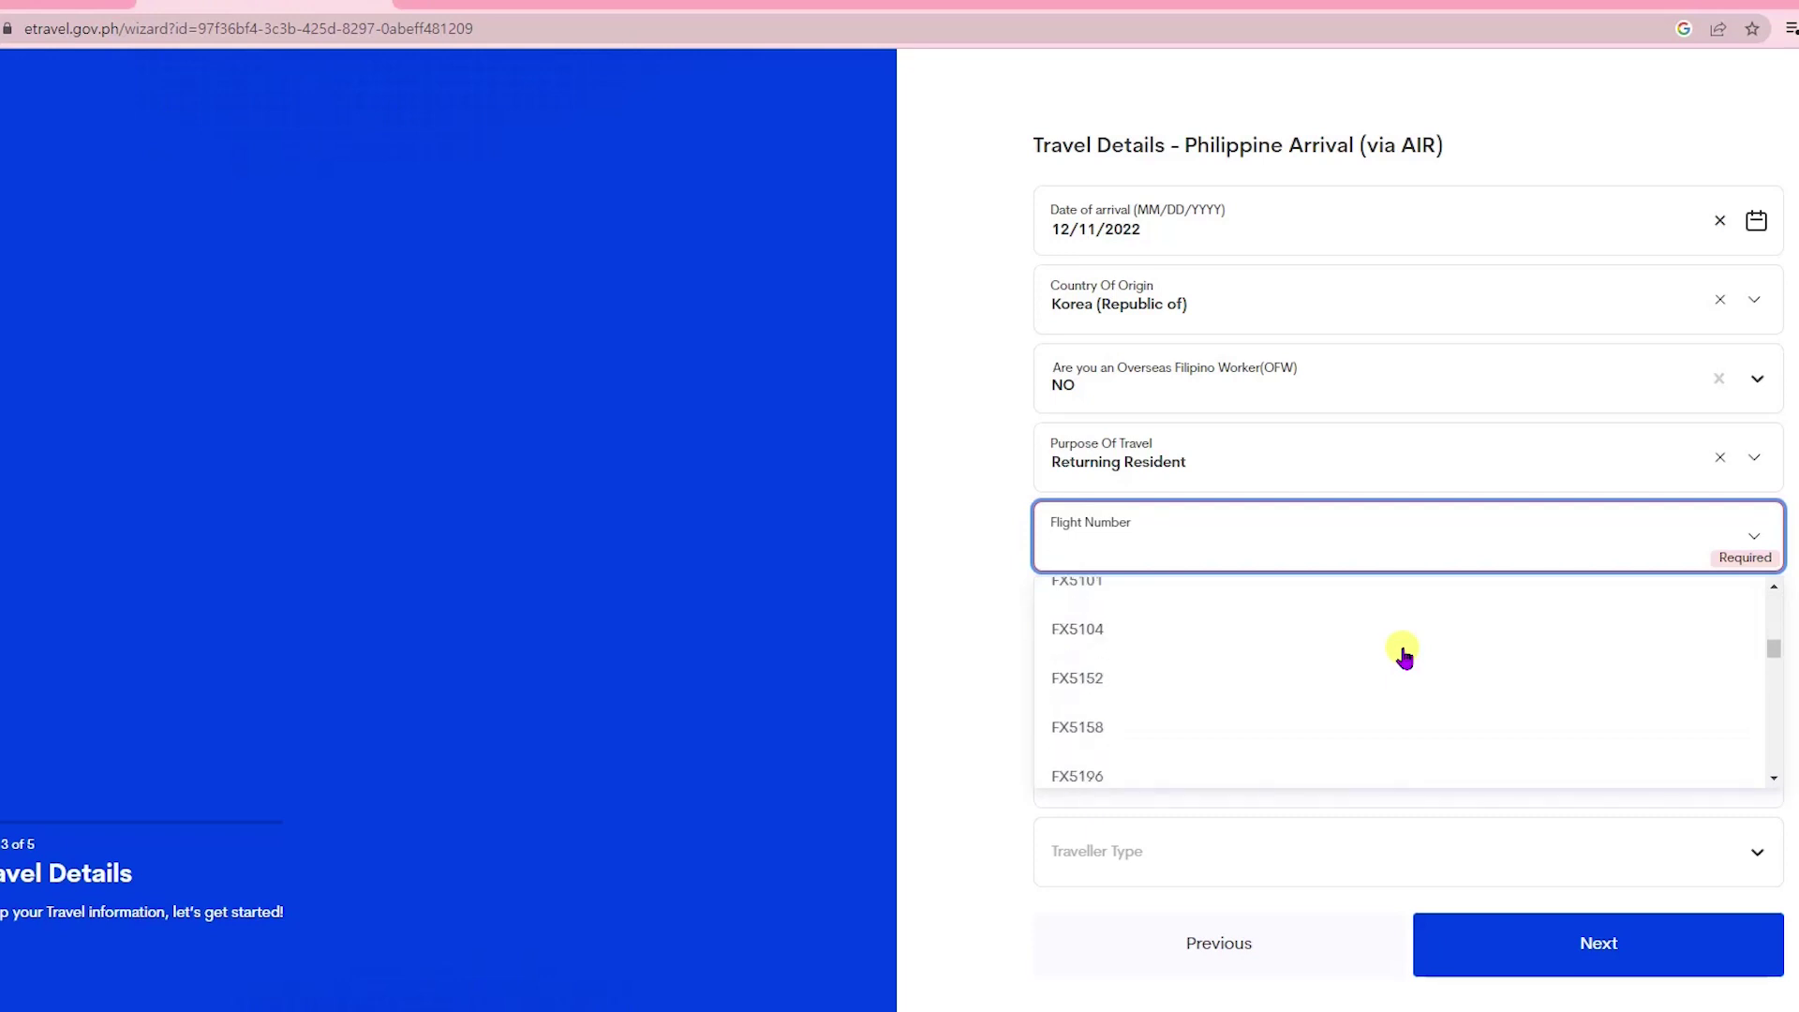
scroll(1403, 657, down, 15)
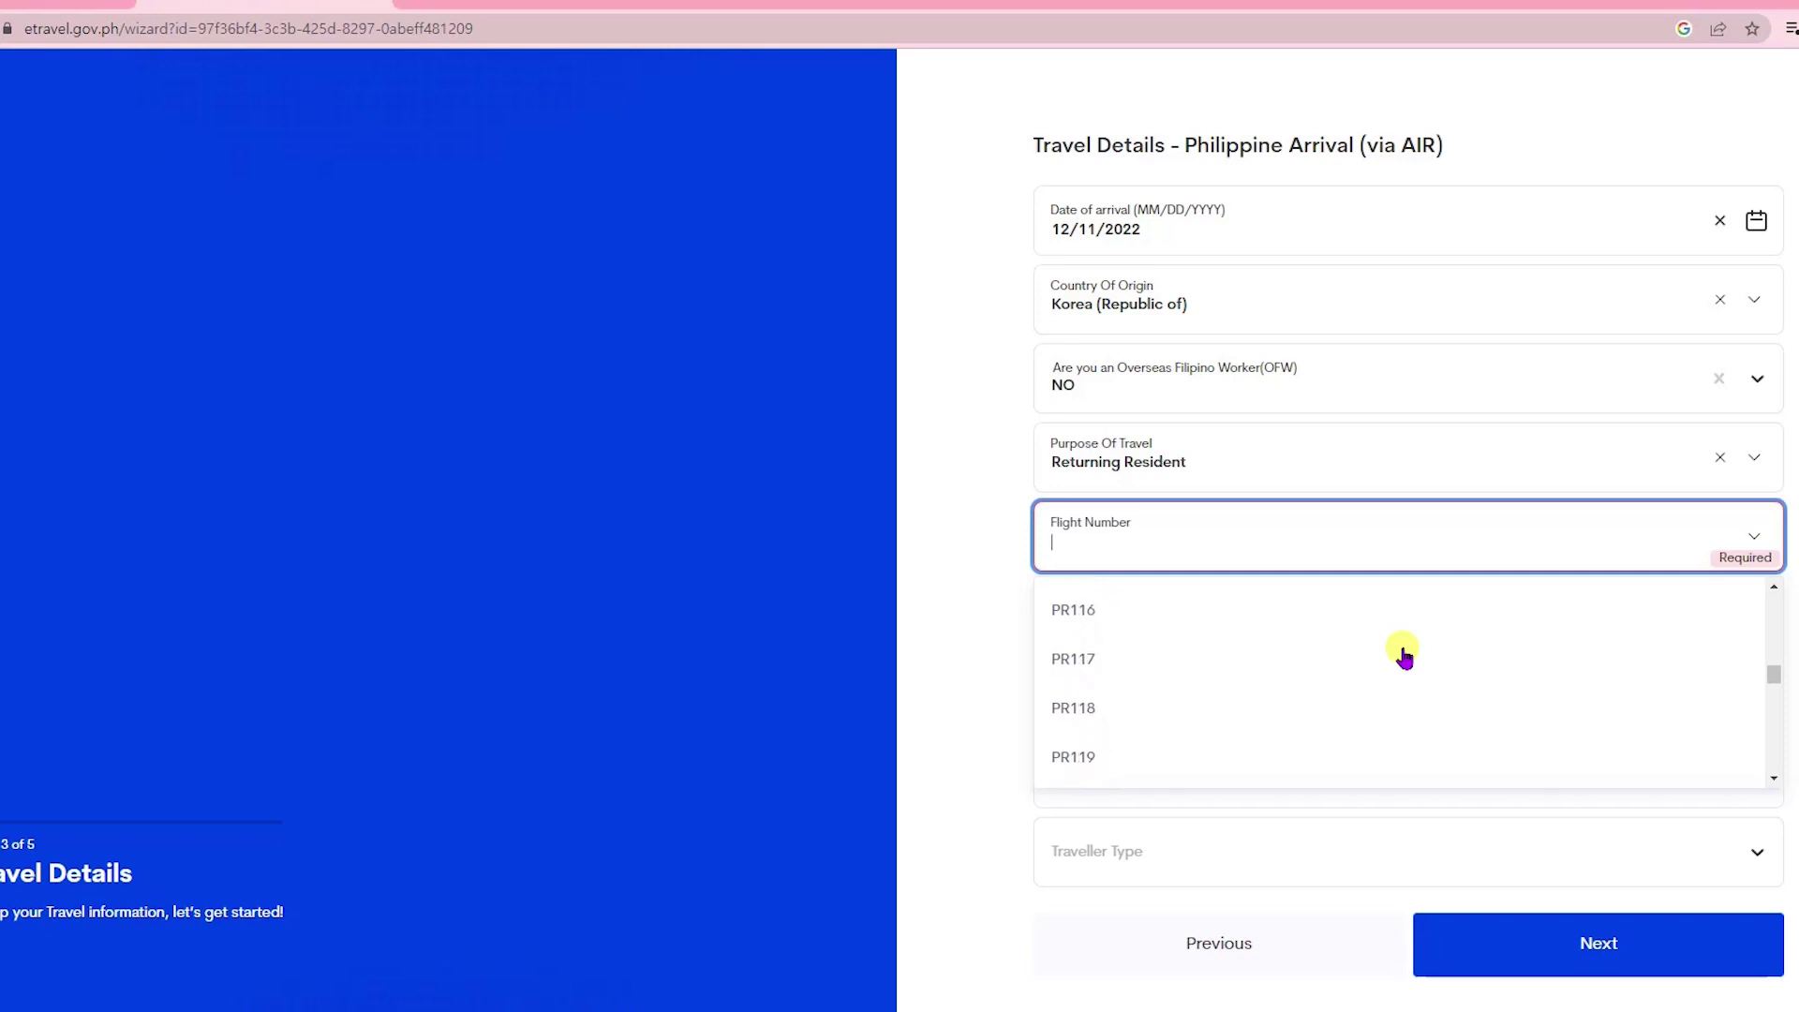
scroll(1403, 656, up, 2)
scroll(1404, 657, up, 1)
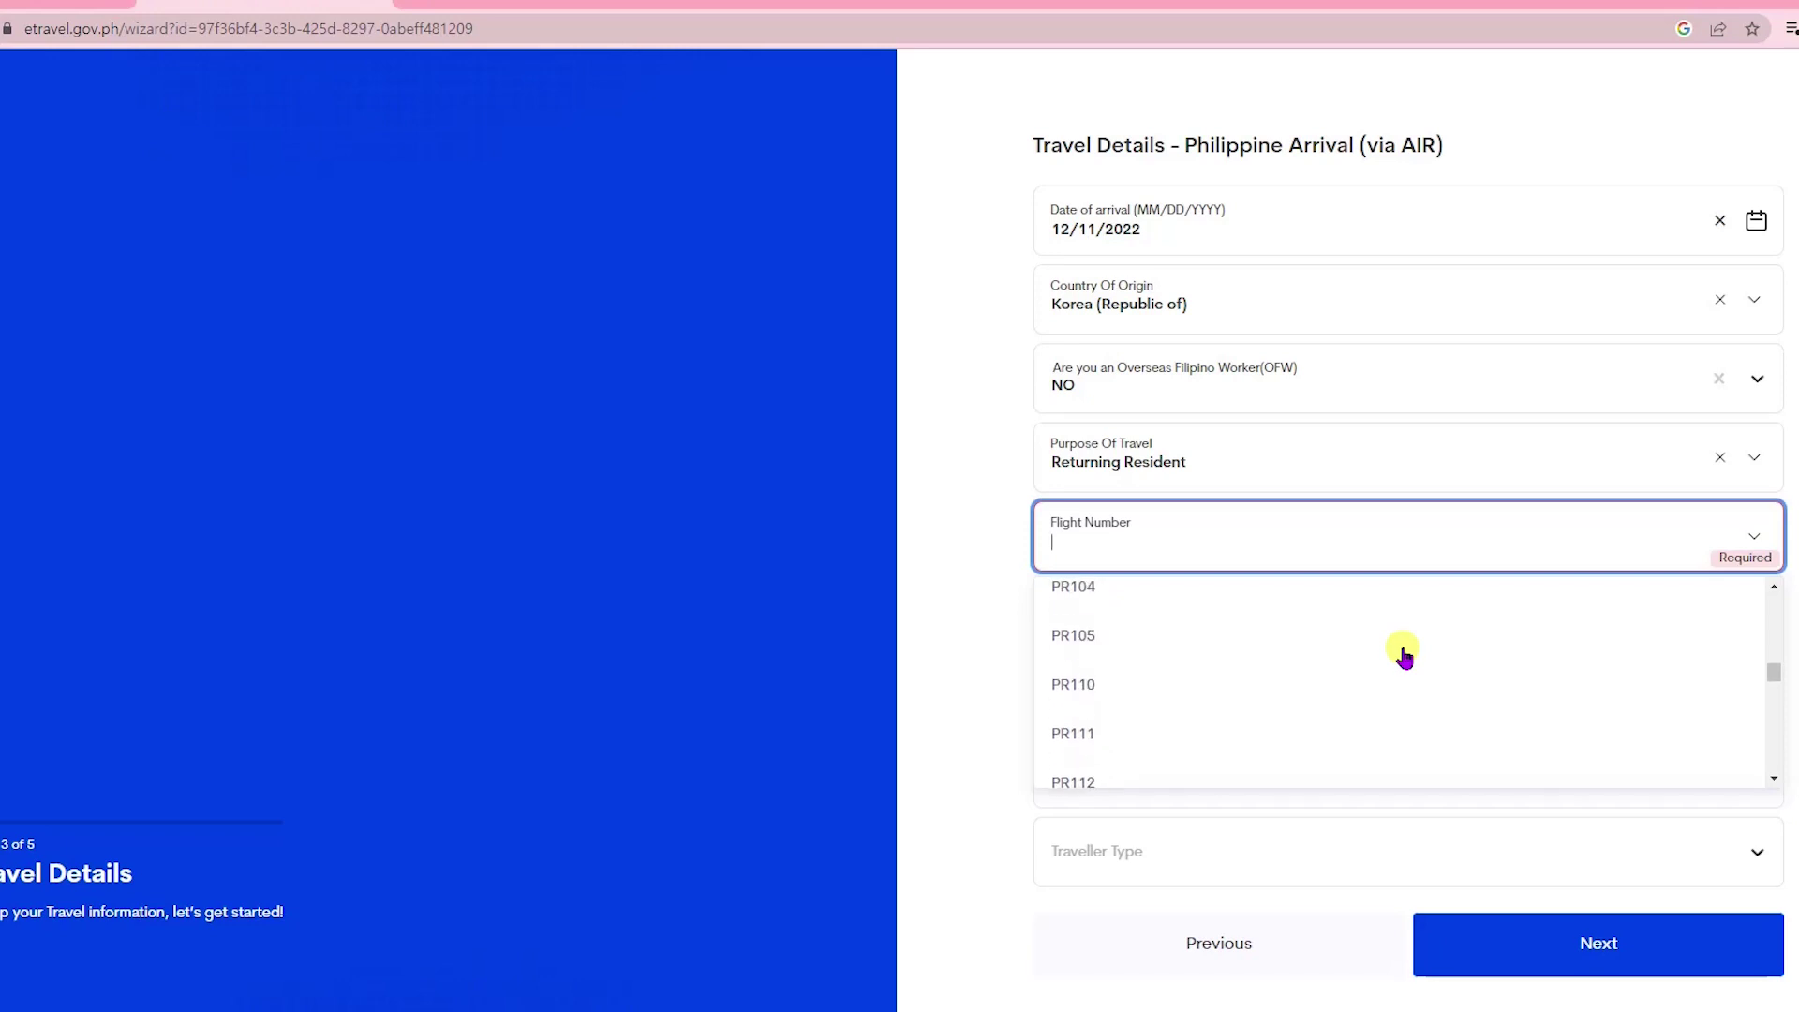
scroll(1404, 657, up, 3)
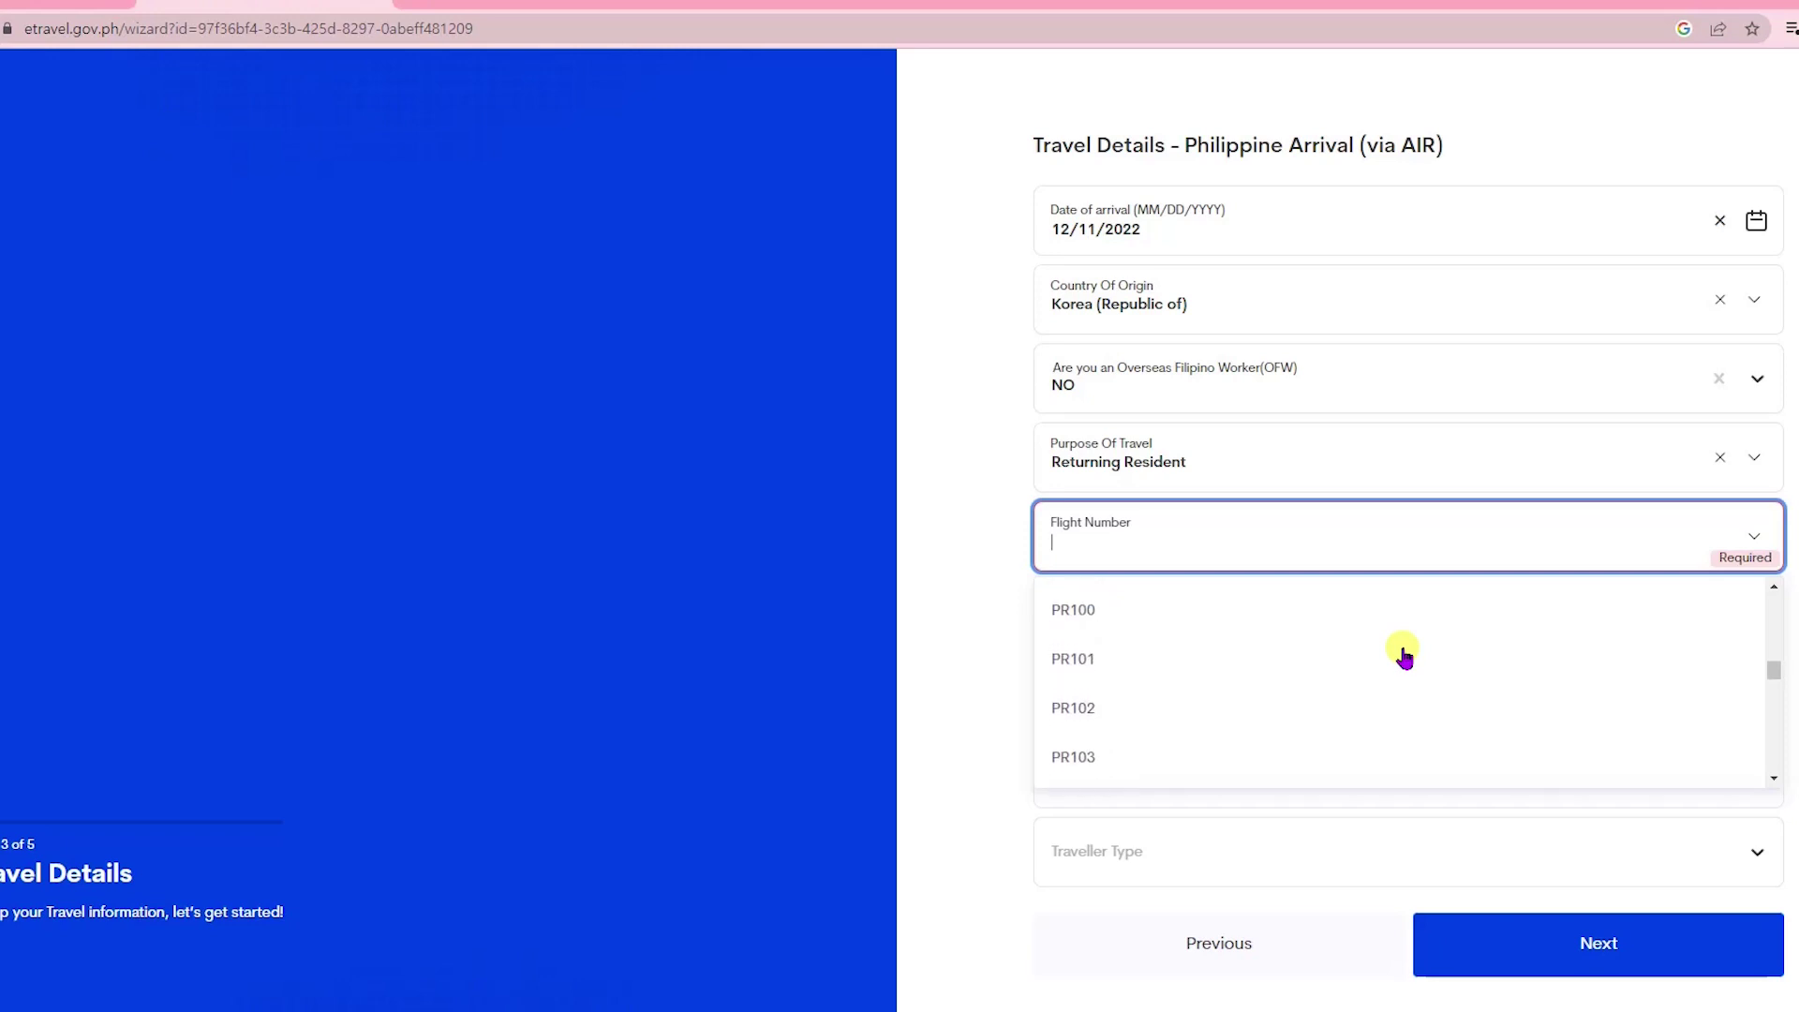
scroll(1403, 657, up, 1)
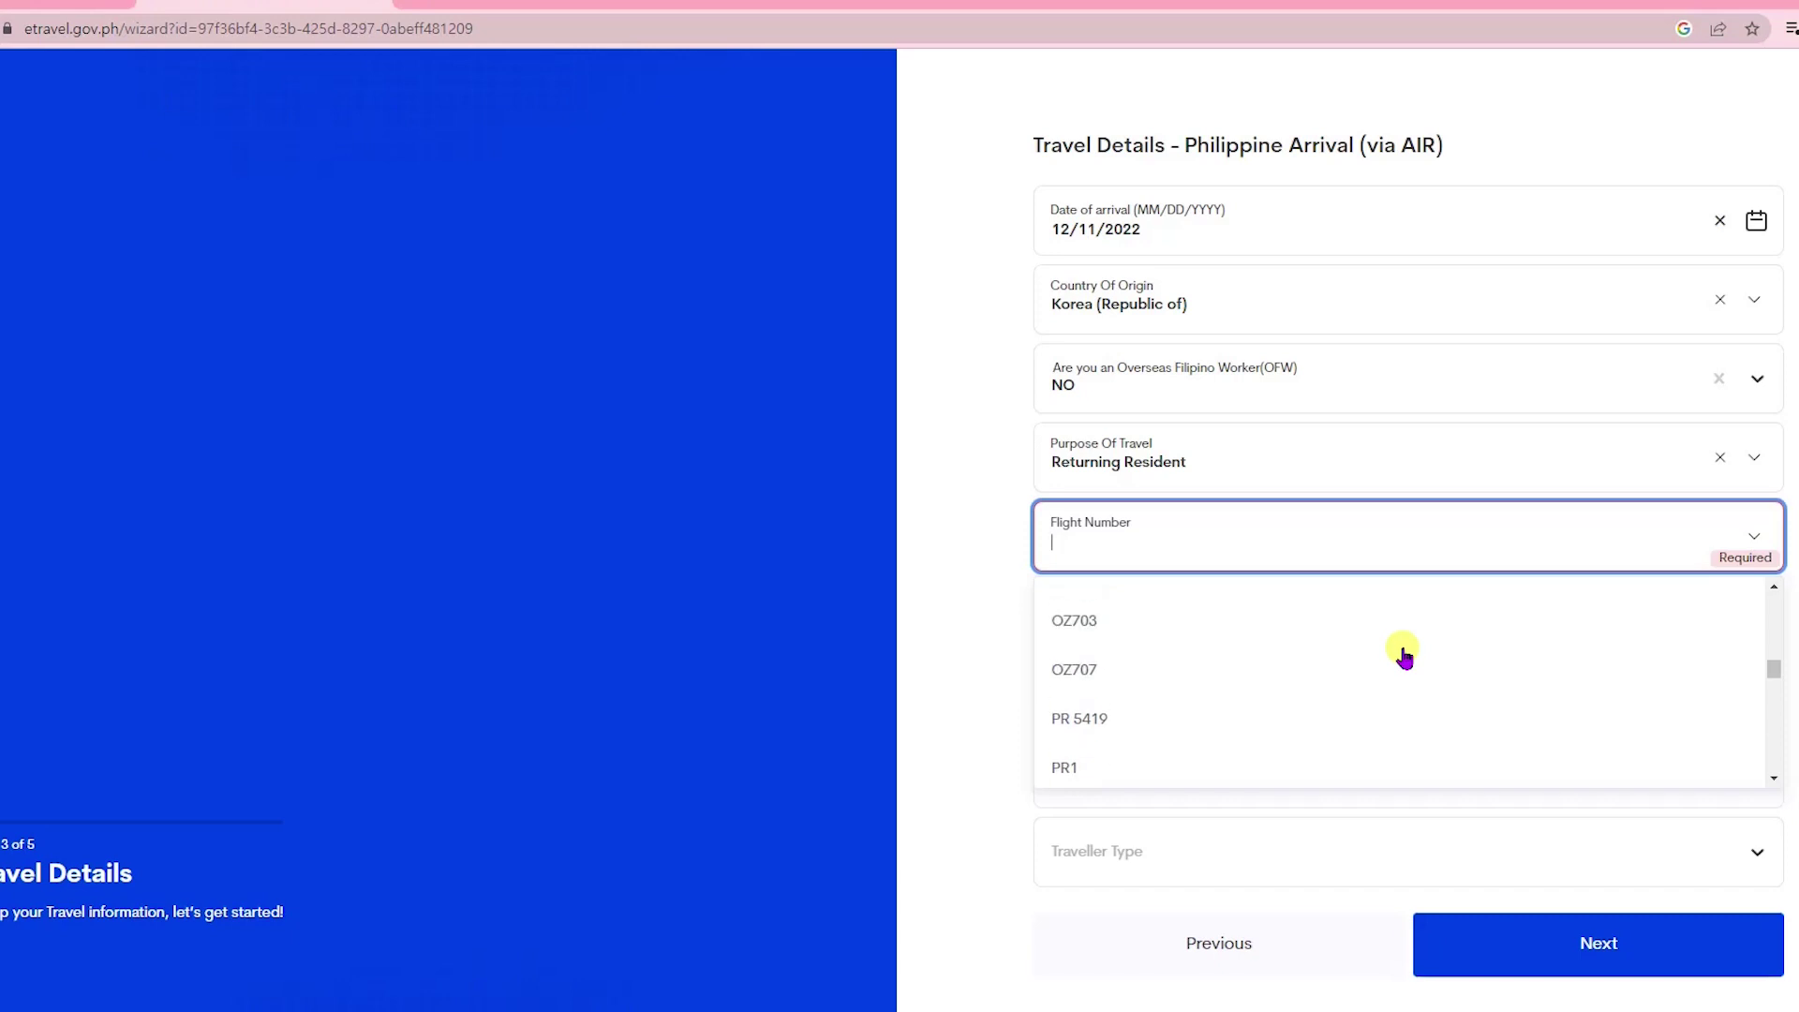
click(1048, 719)
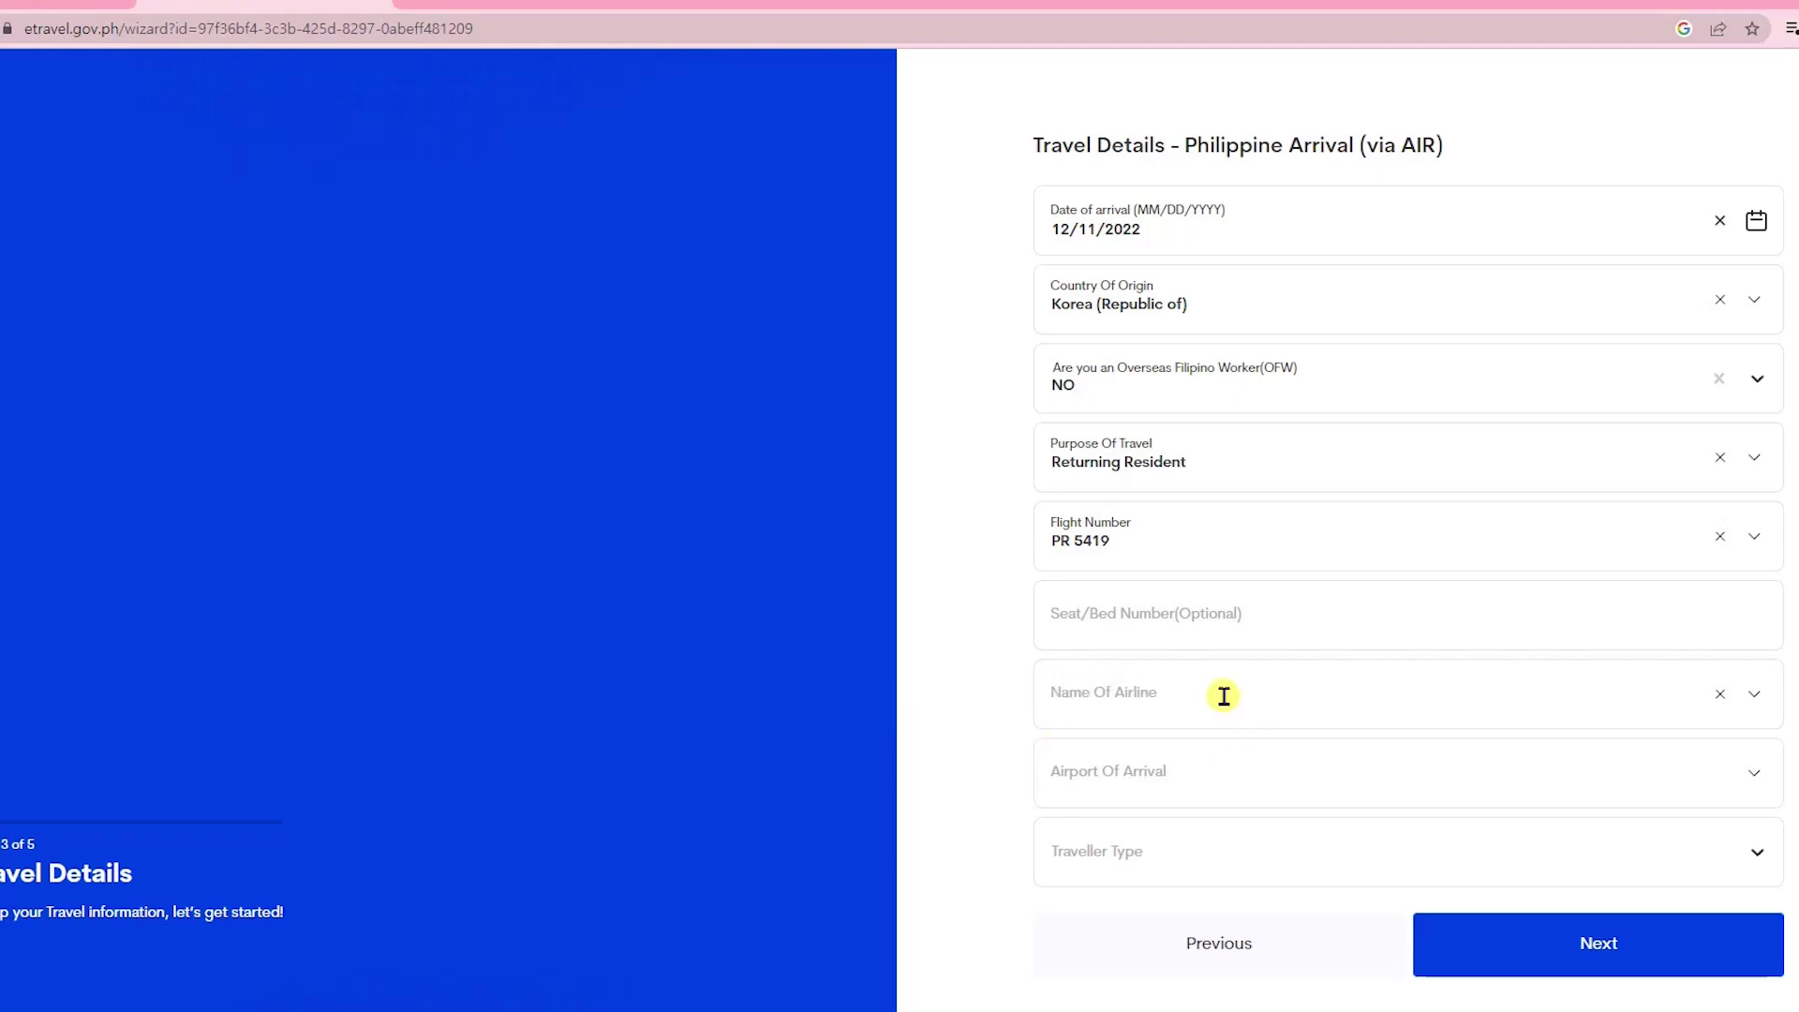
- Keep Philippine Airlines and set the arrival airport to Ninoy Aquino International Airport T2 - (MNL)
click(1215, 691)
click(995, 739)
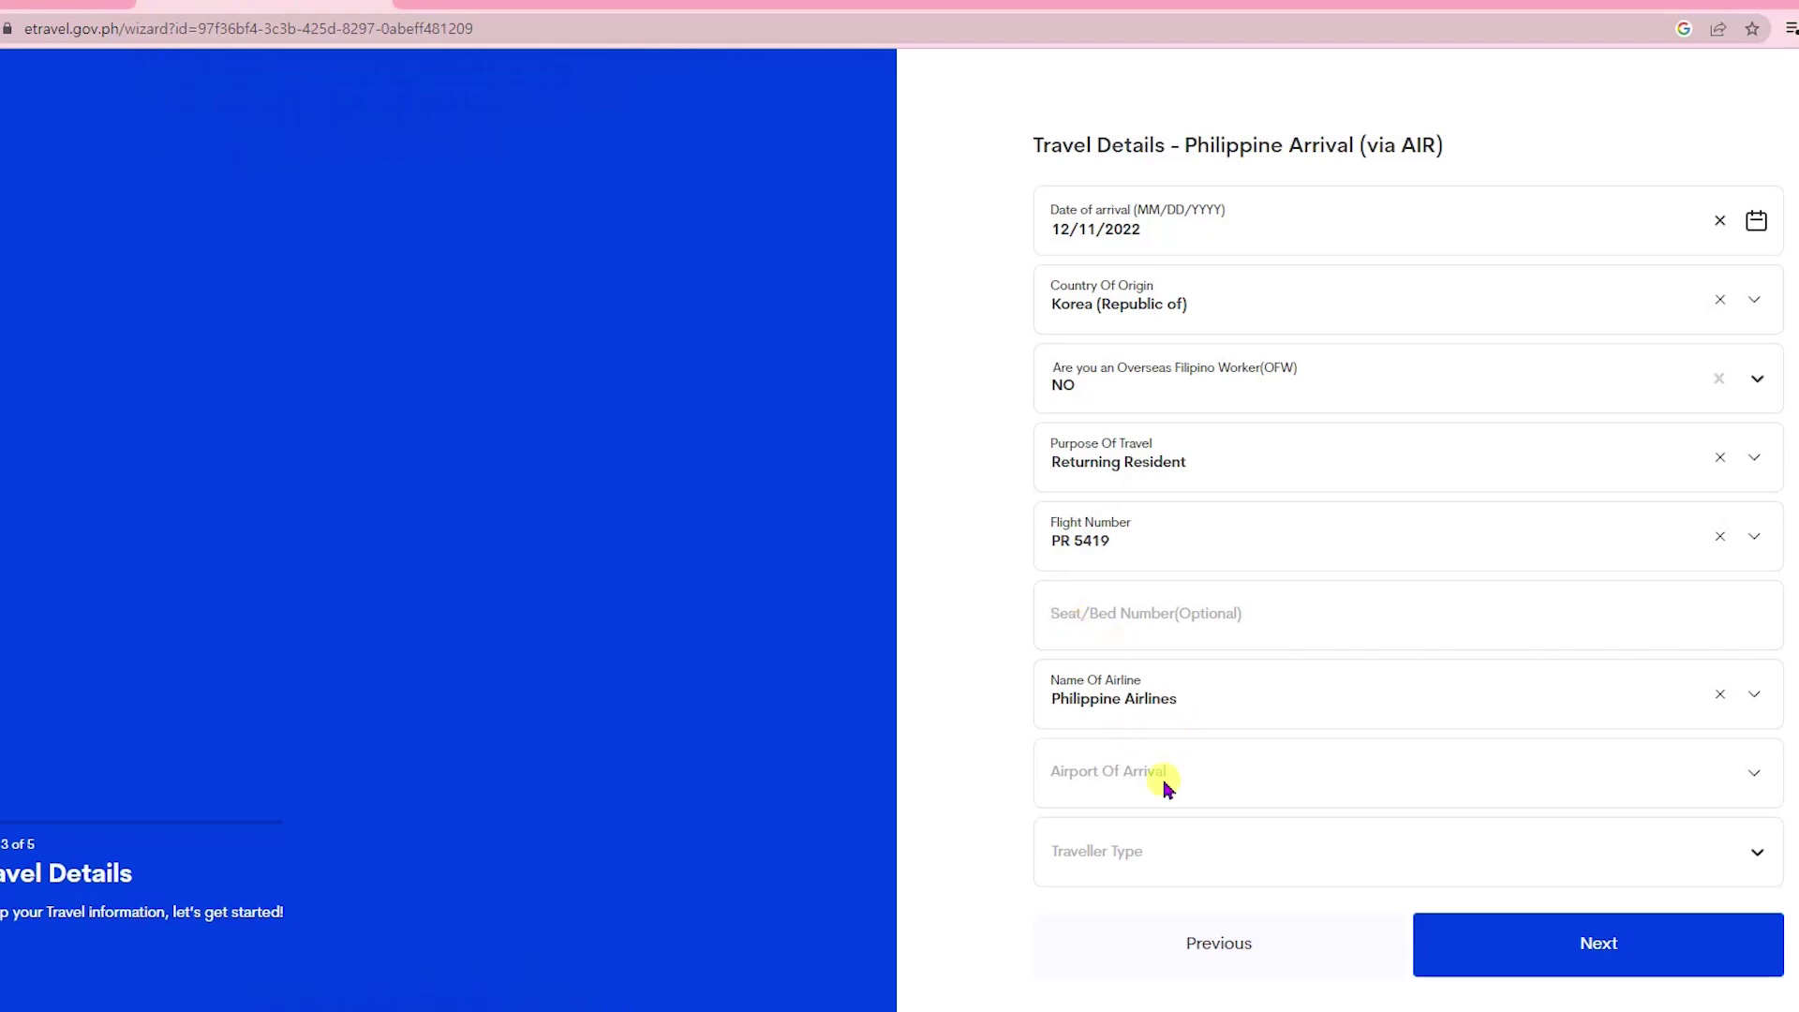
click(1759, 780)
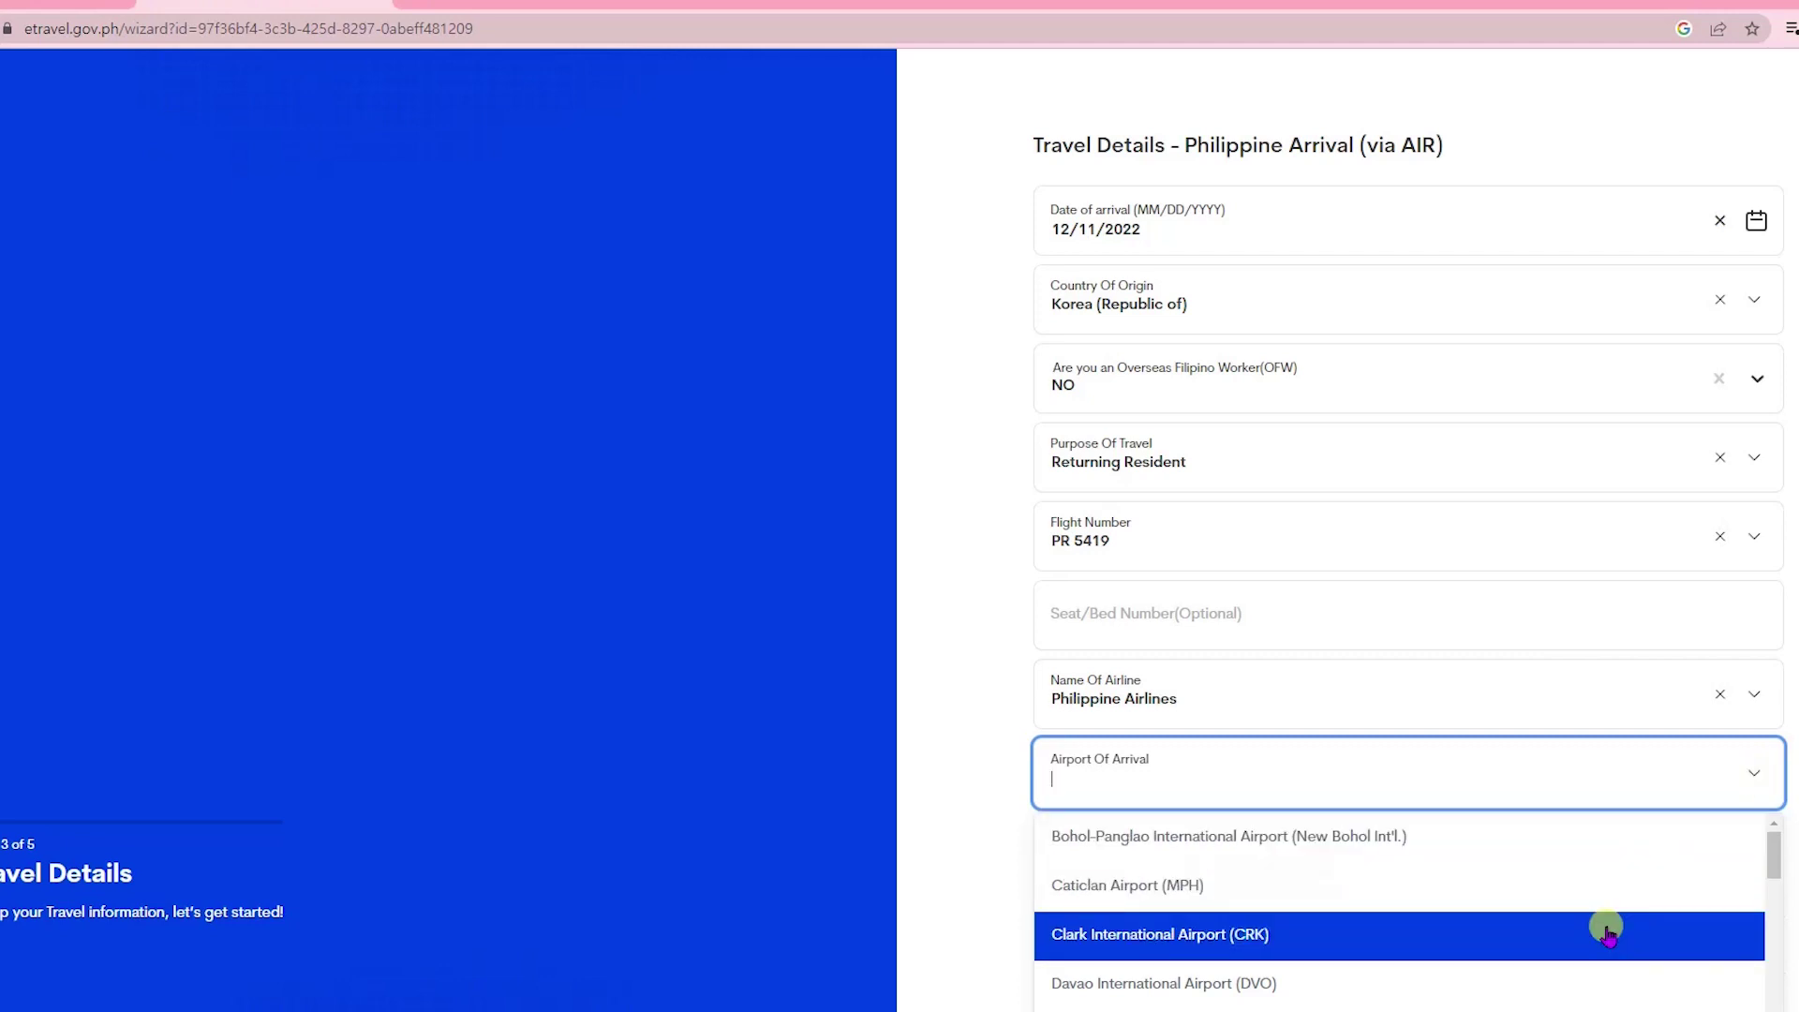
scroll(1607, 933, down, 3)
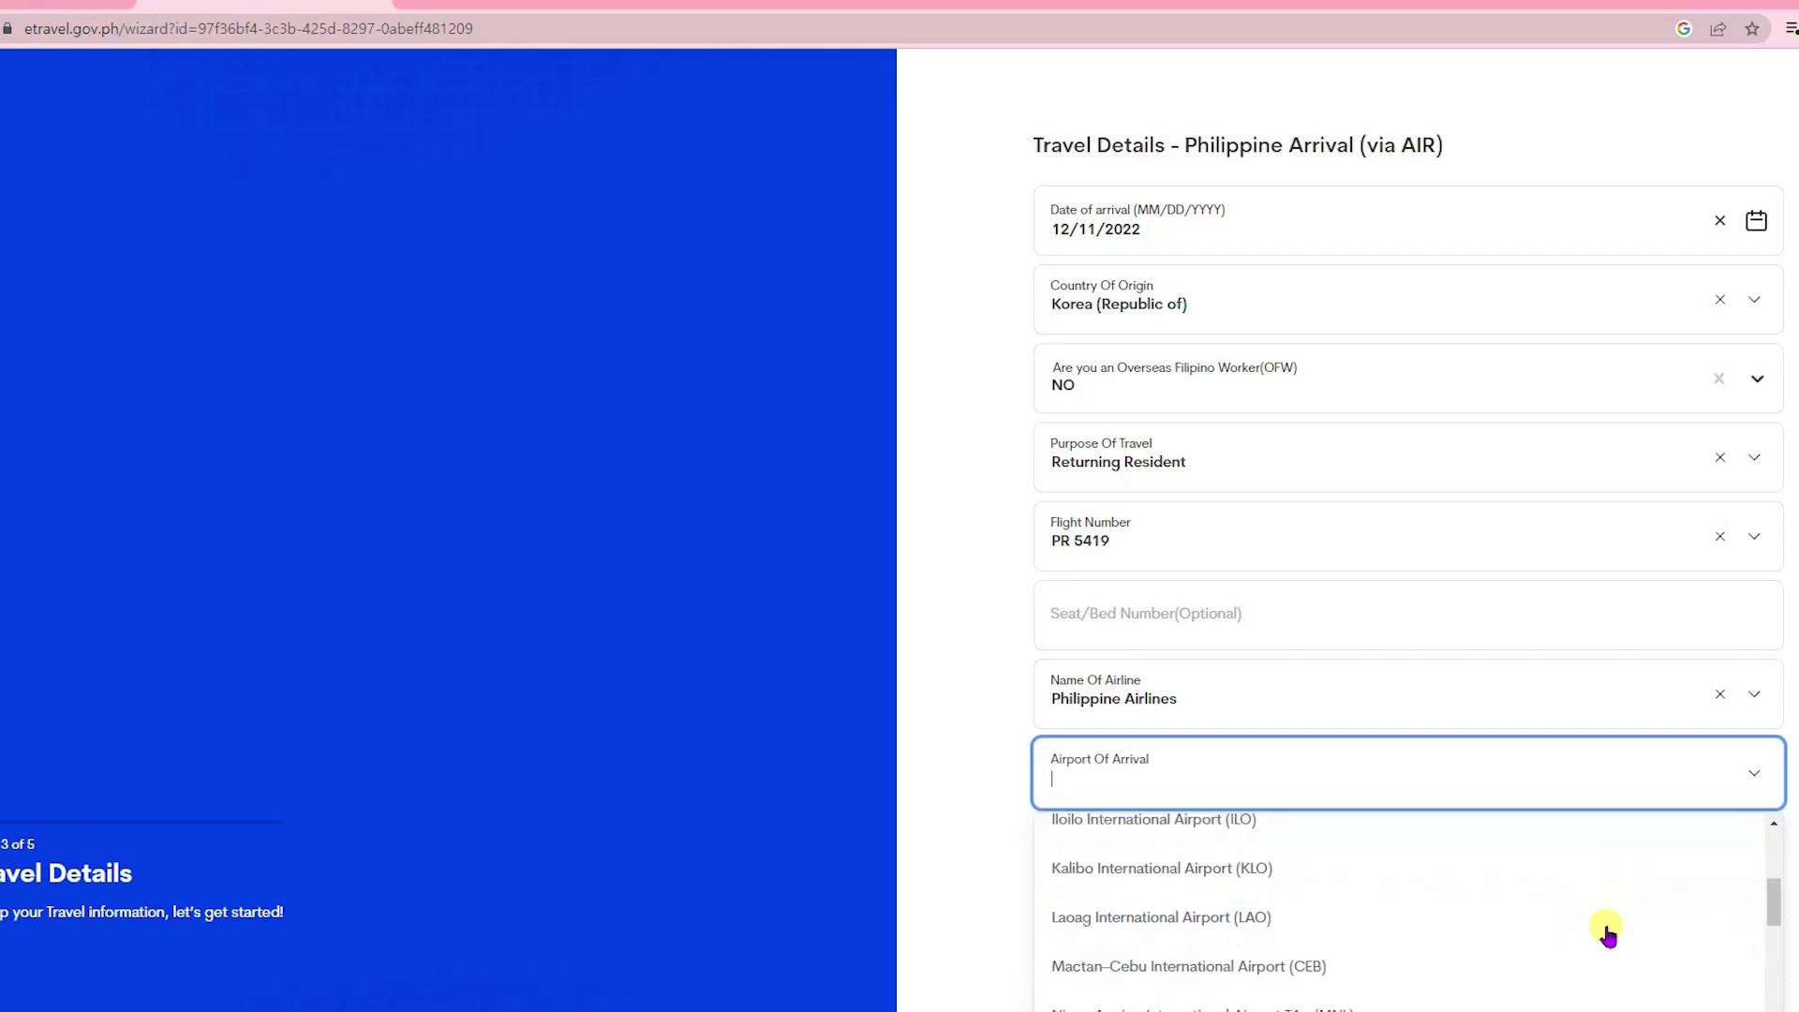
scroll(1608, 933, down, 2)
click(1356, 937)
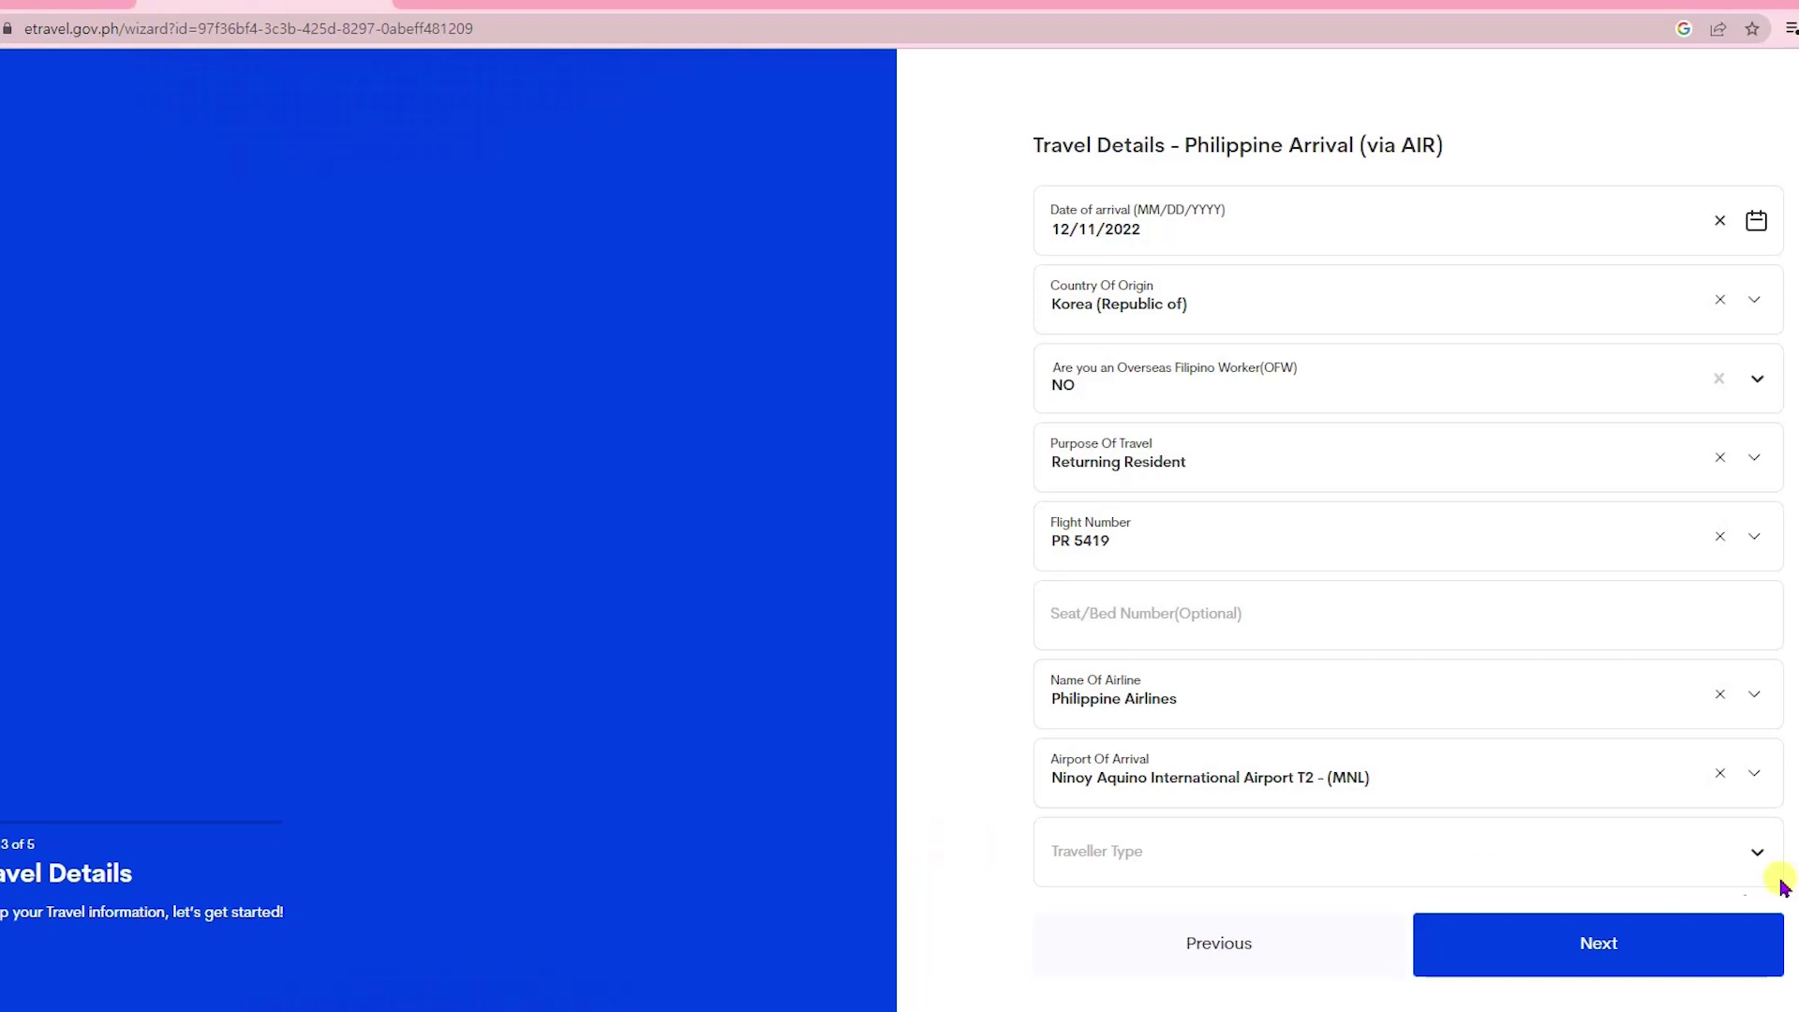
- Set traveller type to AIRCRAFT PASSENGER and submit the travel details
click(1749, 870)
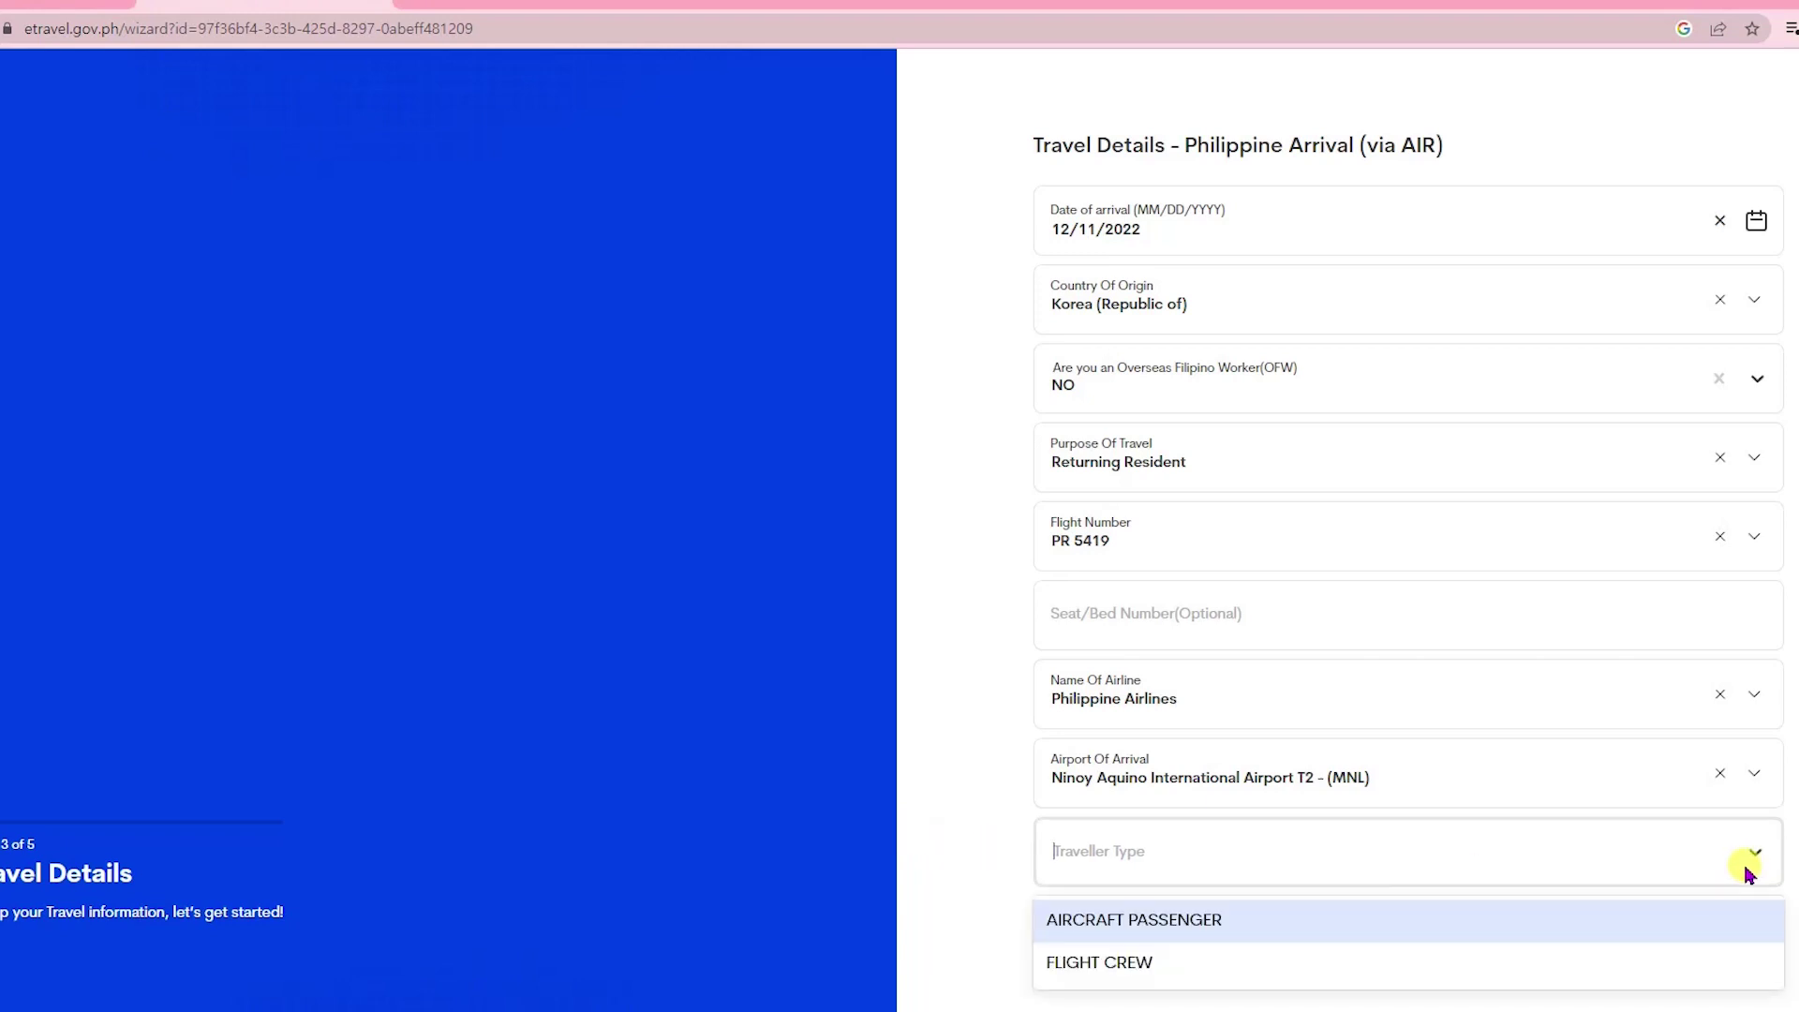
click(1258, 923)
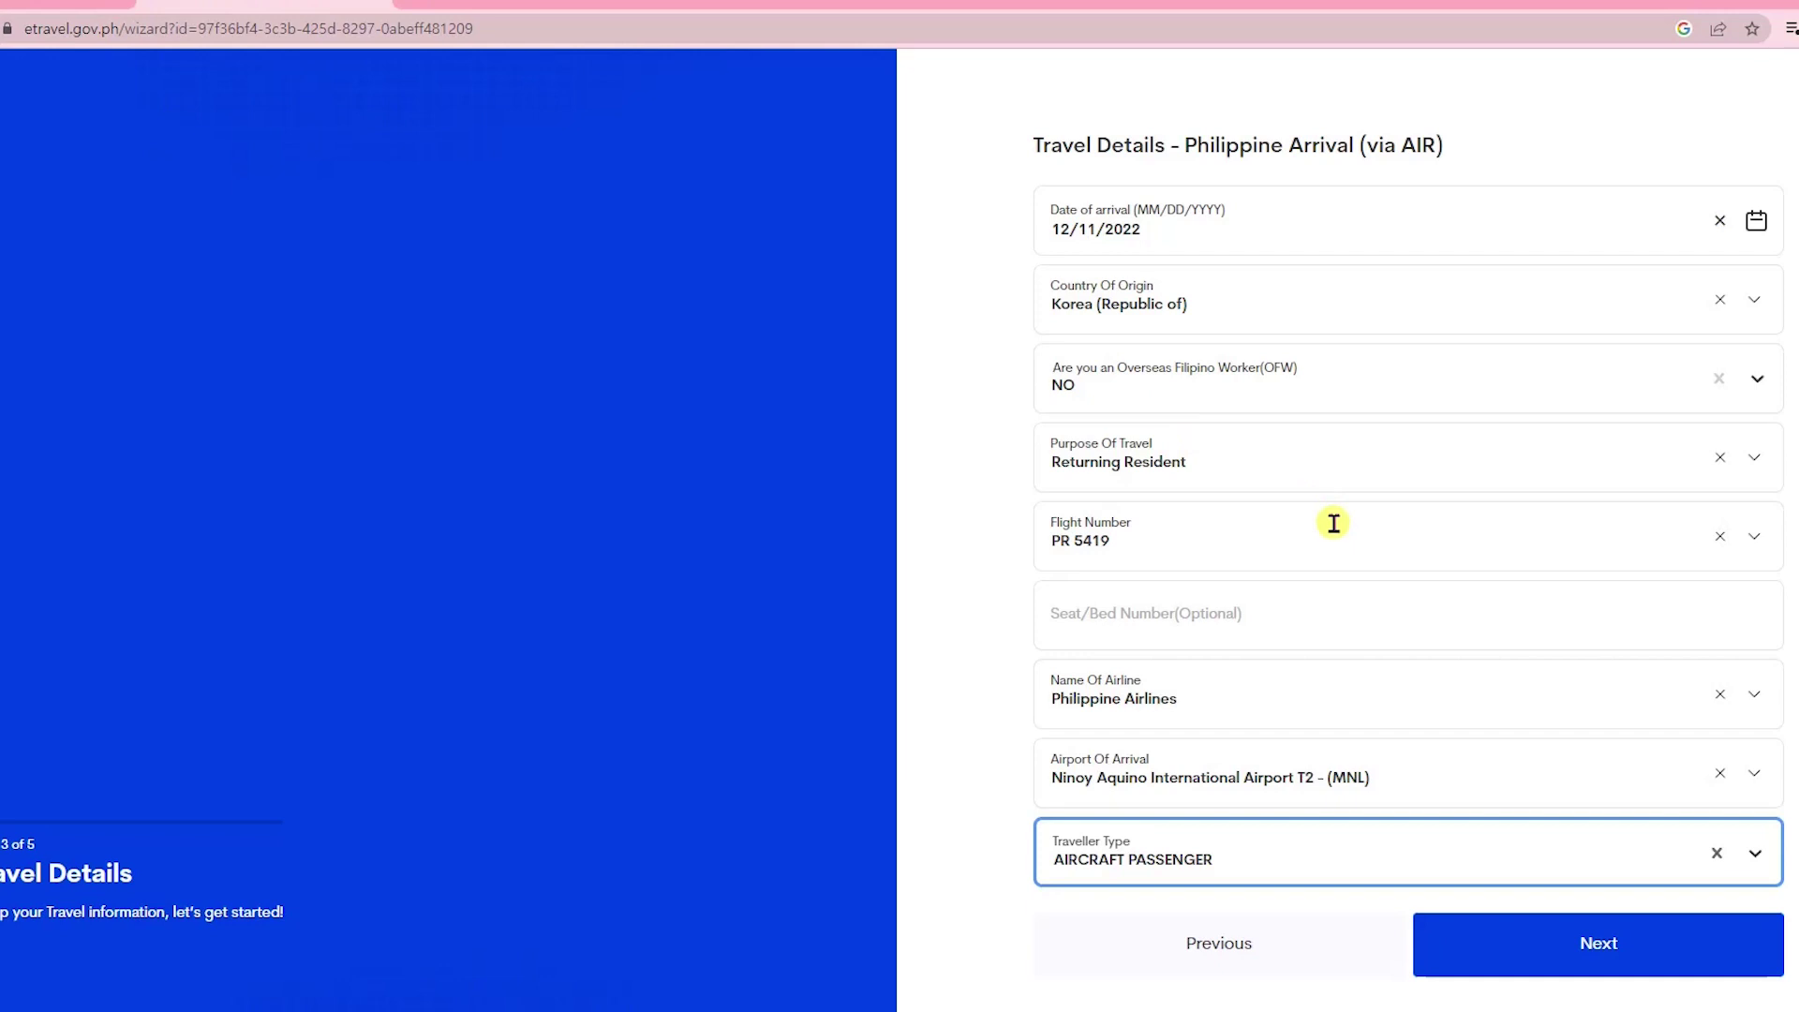
click(1630, 960)
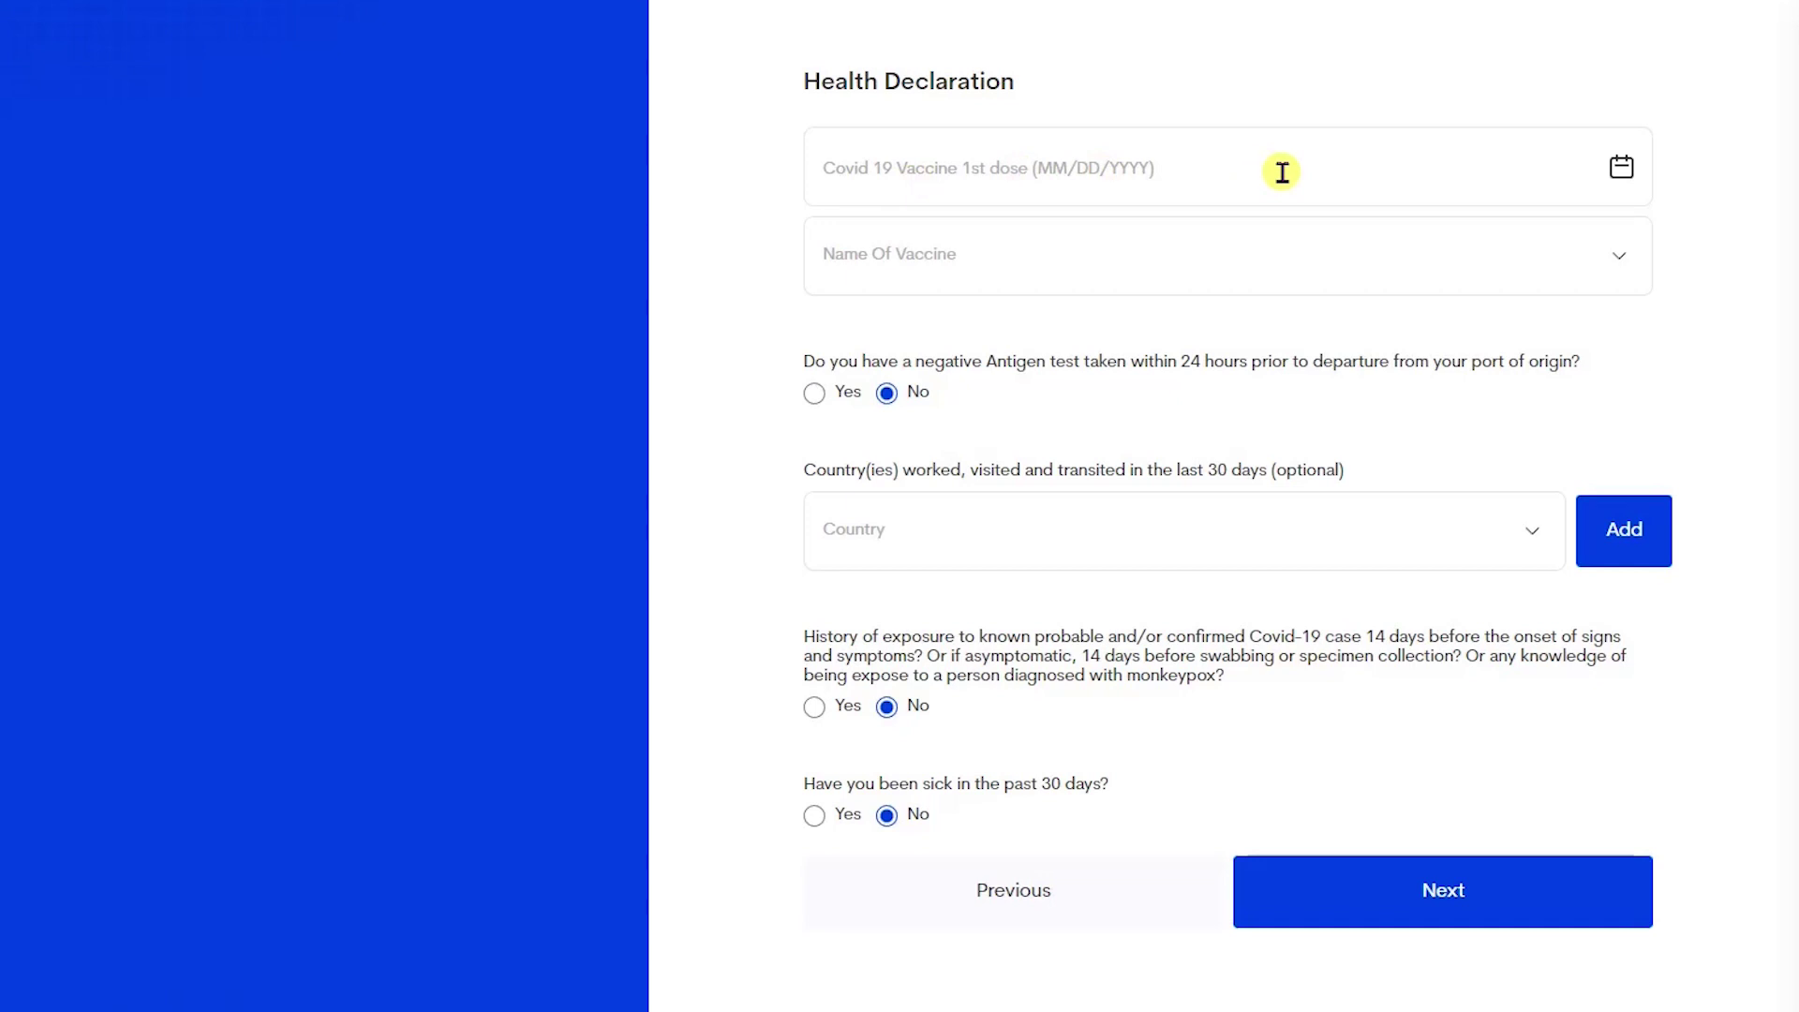
- Enter 10/21/2021 as the first vaccine dose date and choose BIONTECH, PFIZER as its vaccine
click(839, 152)
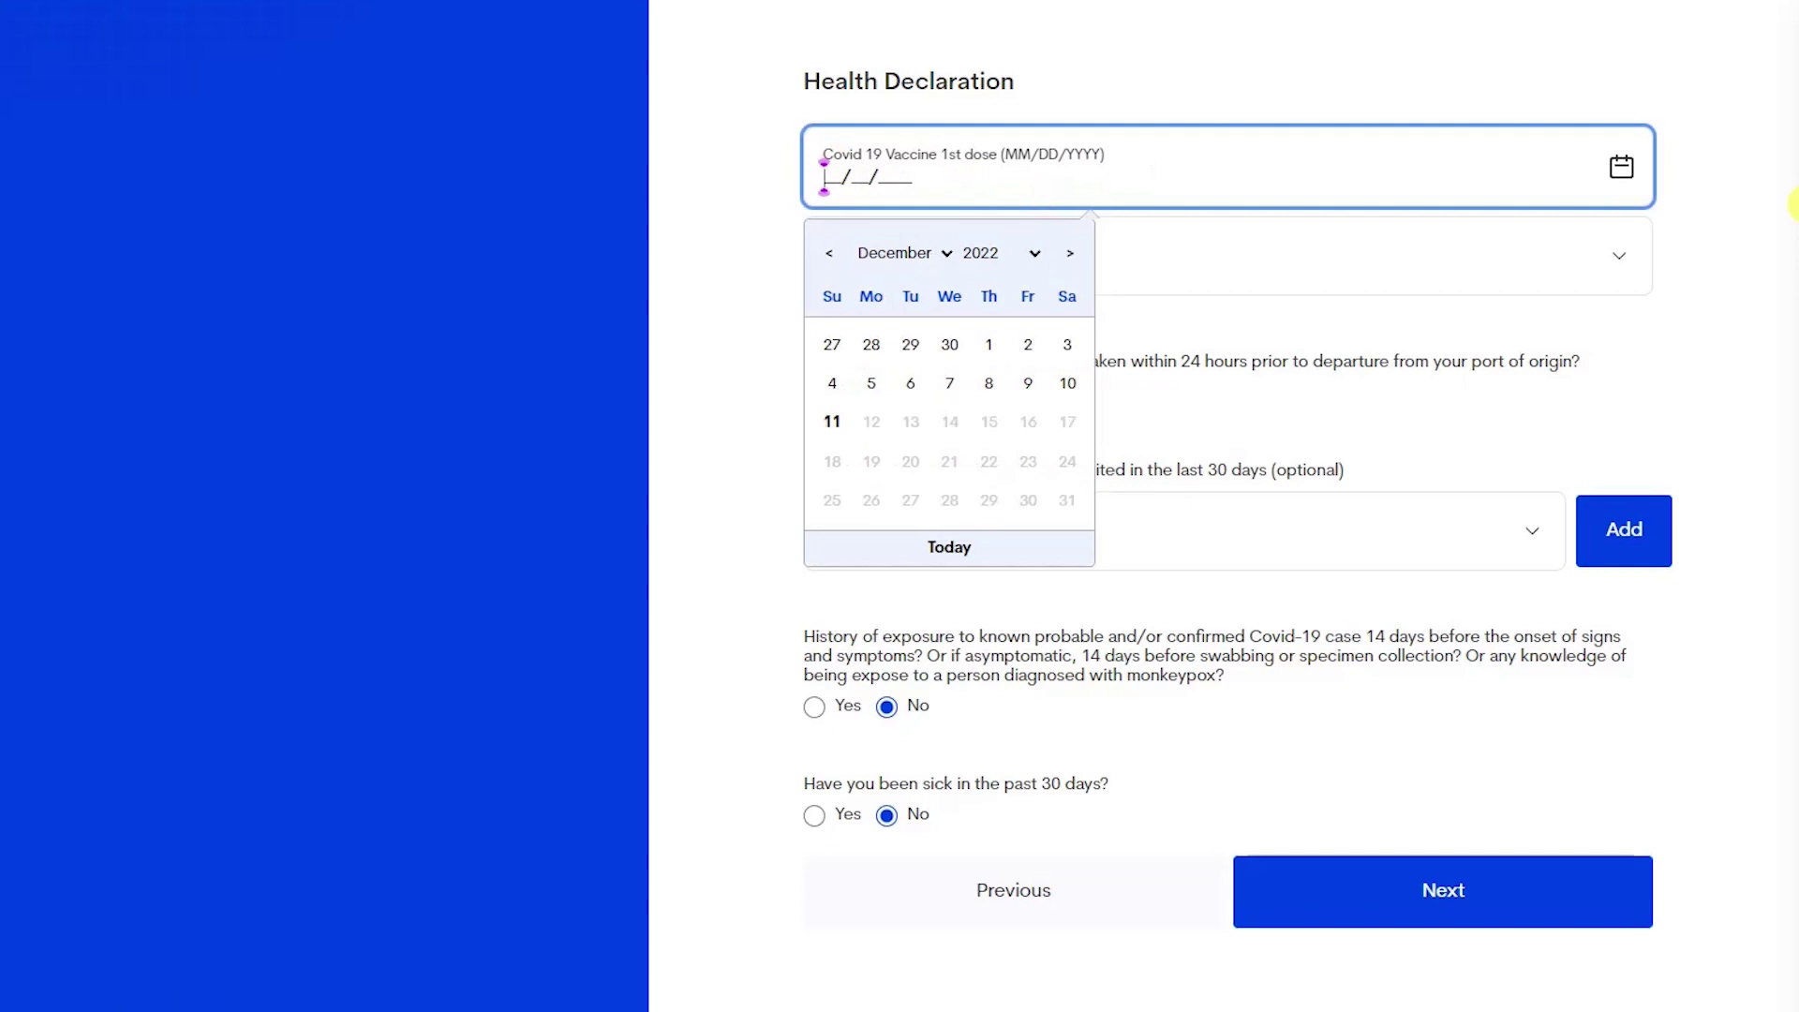
text(10/21/2022)
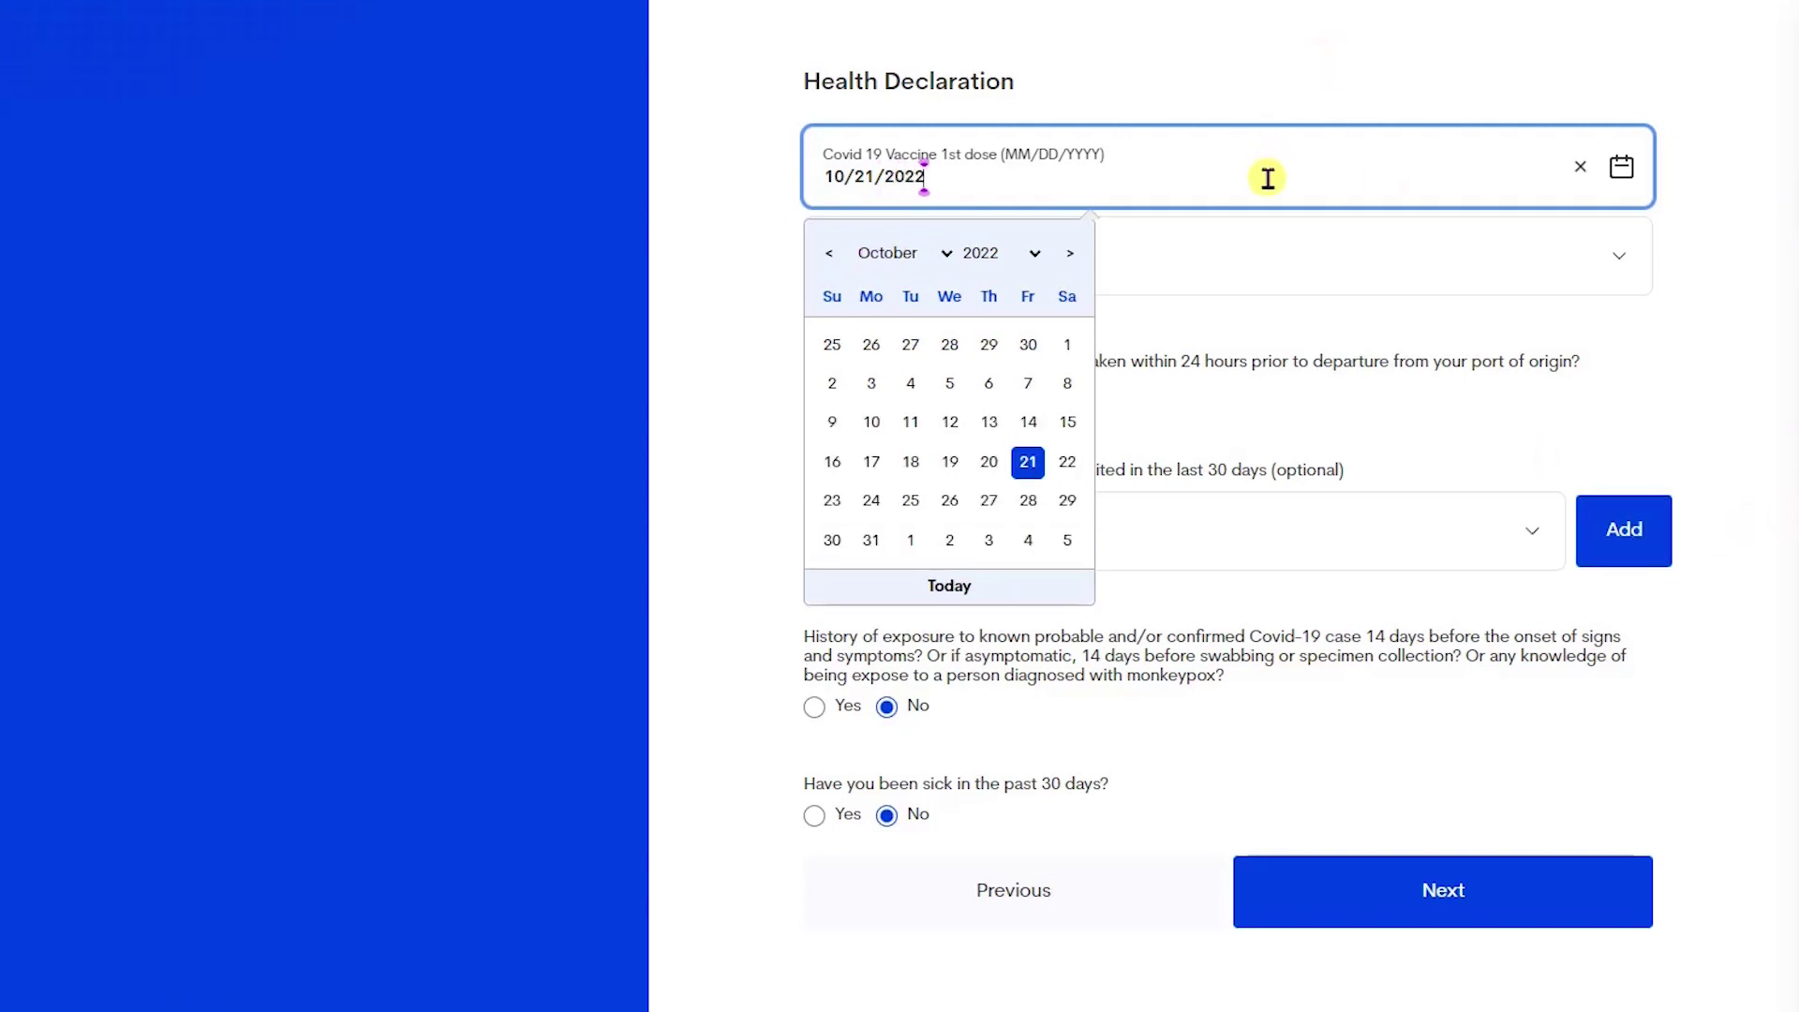
key(BackSpace)
text(1)
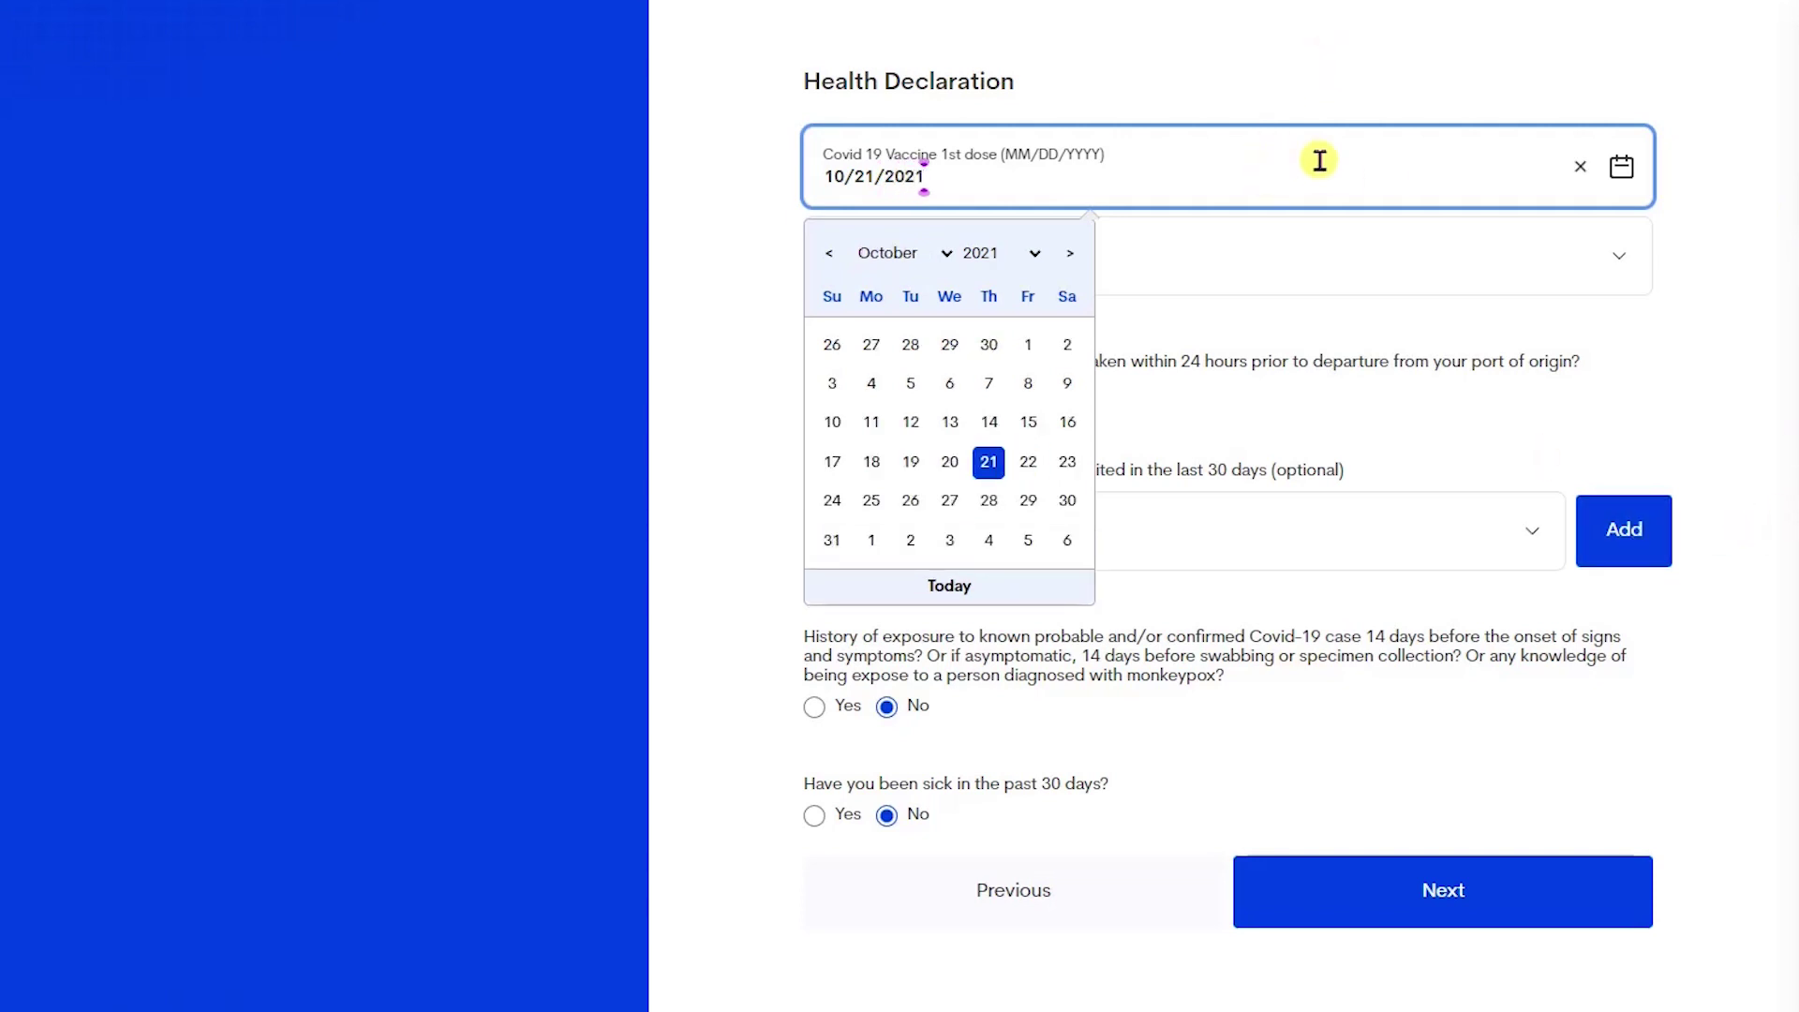
click(986, 461)
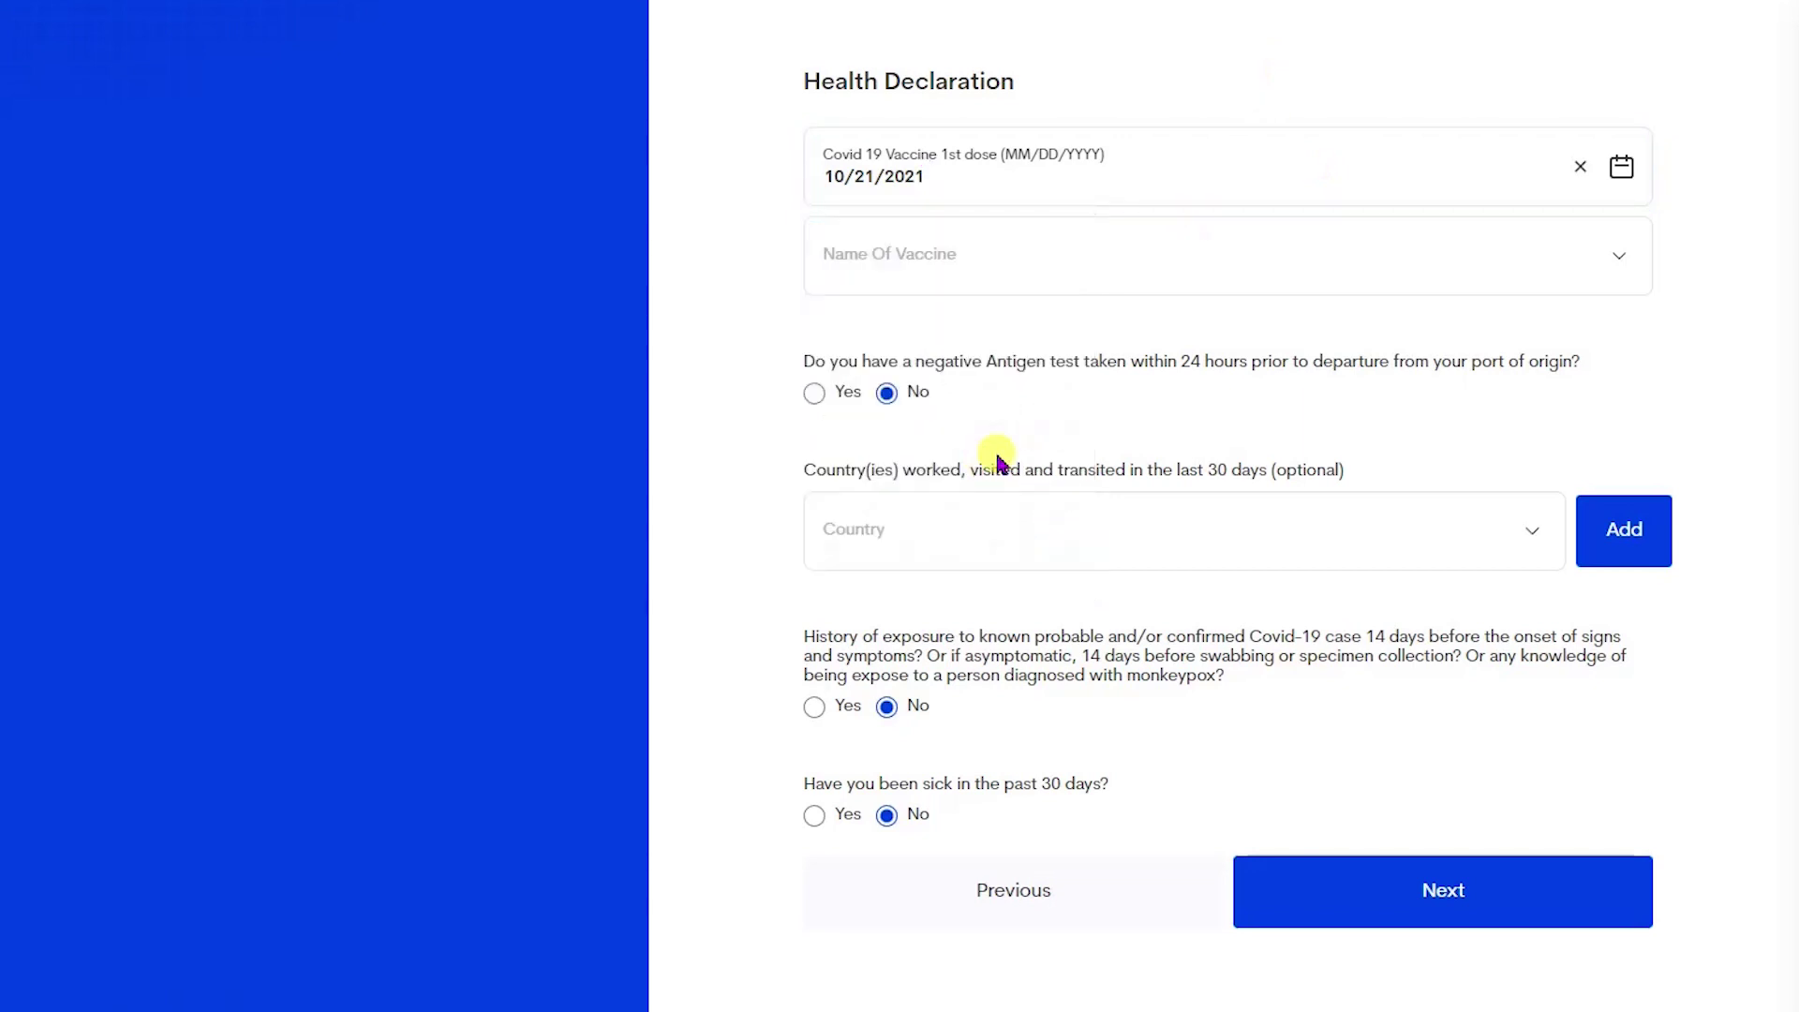
click(1628, 259)
click(921, 346)
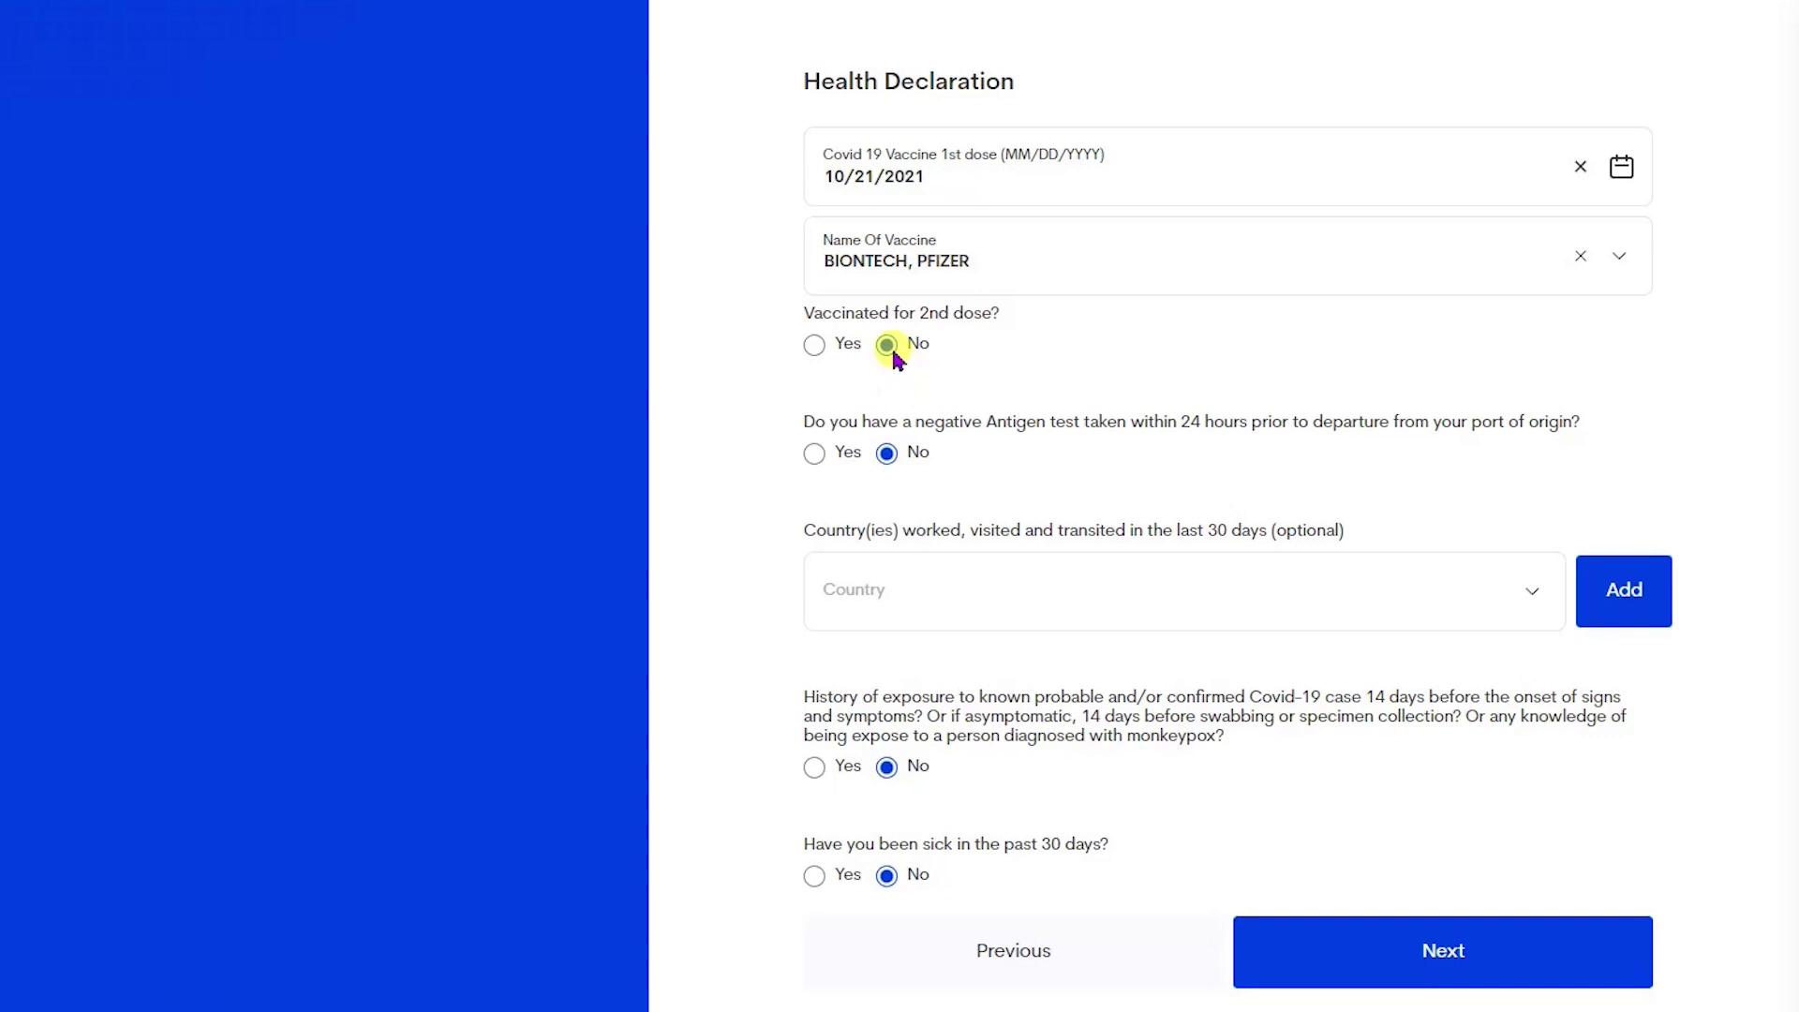
- Answer No to the second-dose question, and return the first-dose vaccine from JANSSEN to BIONTECH, PFIZER
click(814, 344)
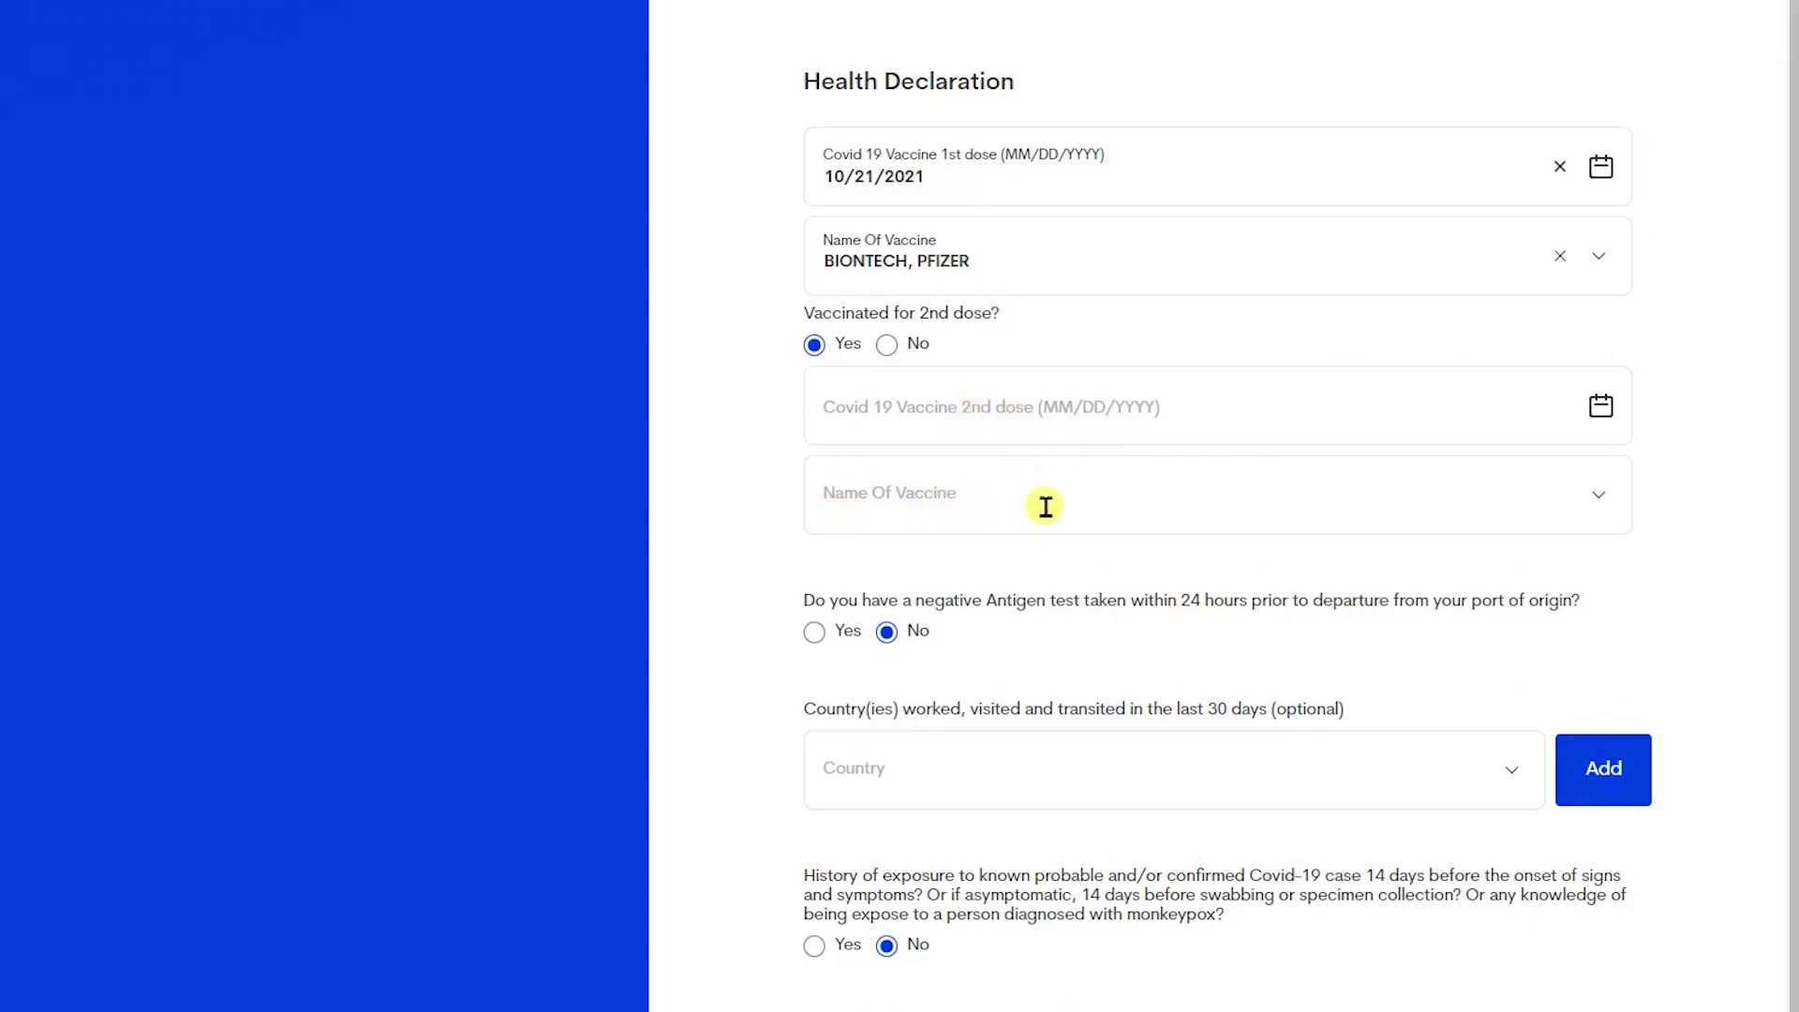
click(886, 345)
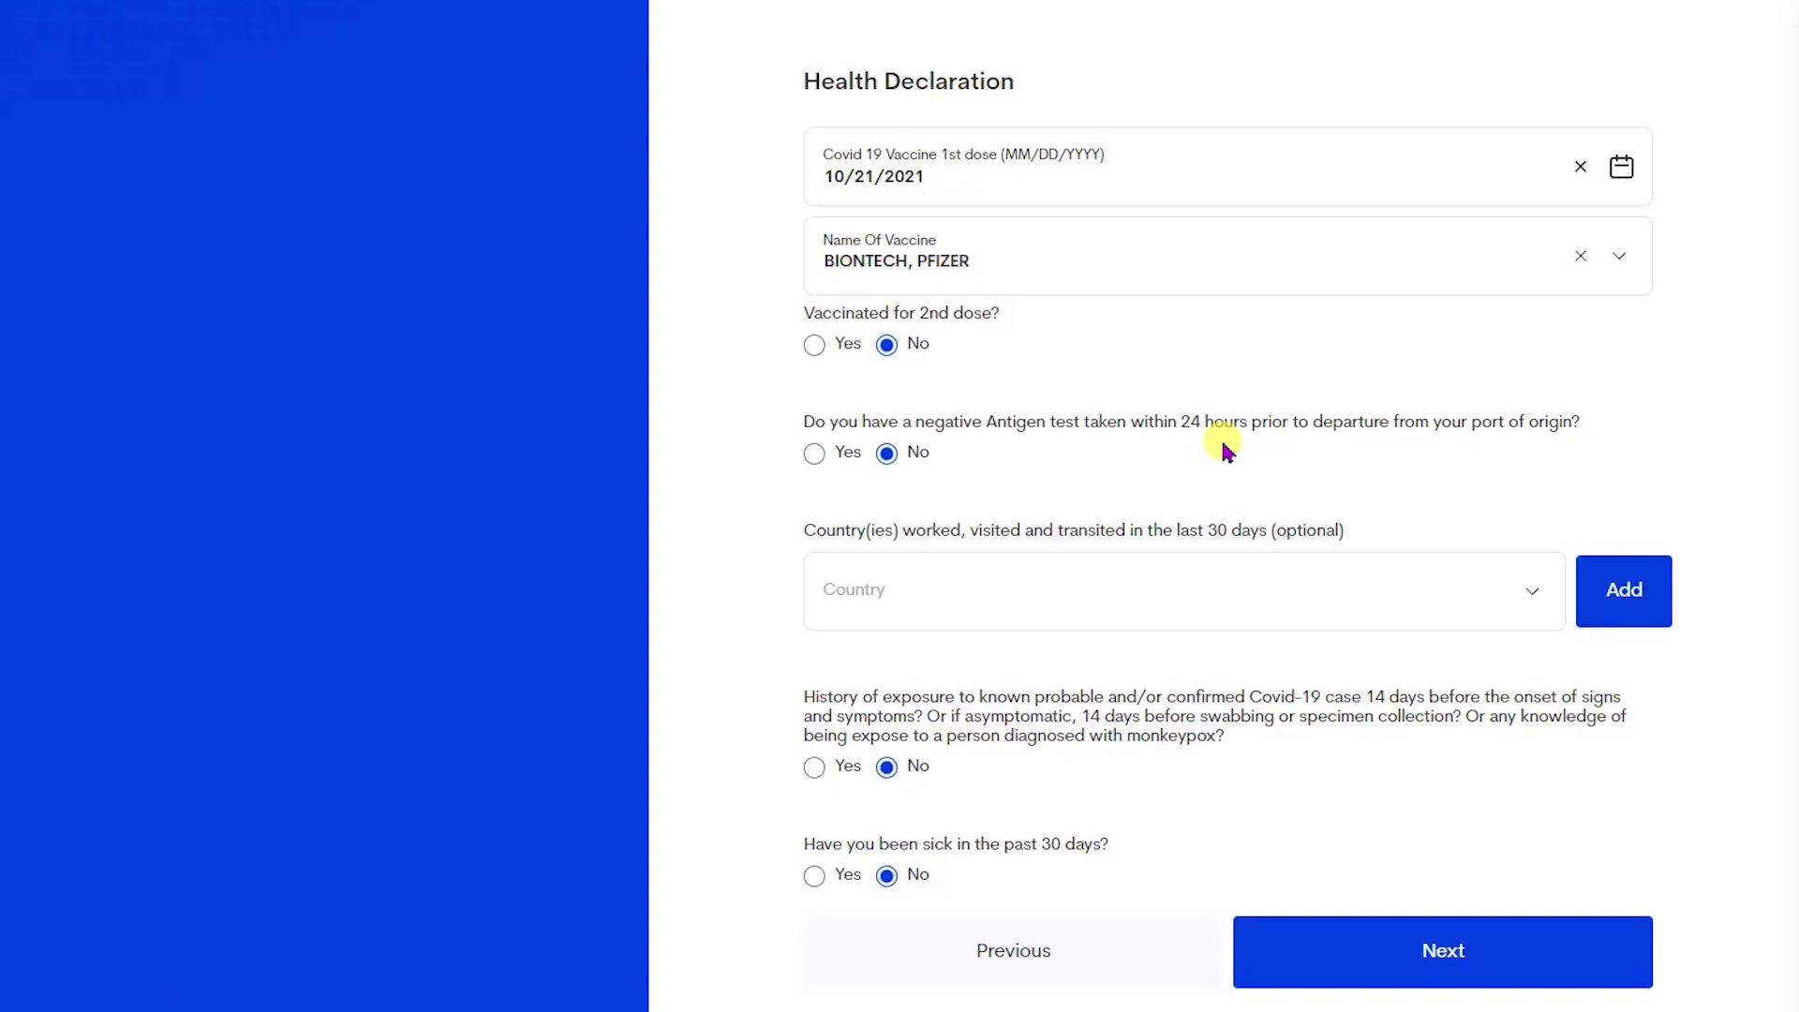
click(1618, 257)
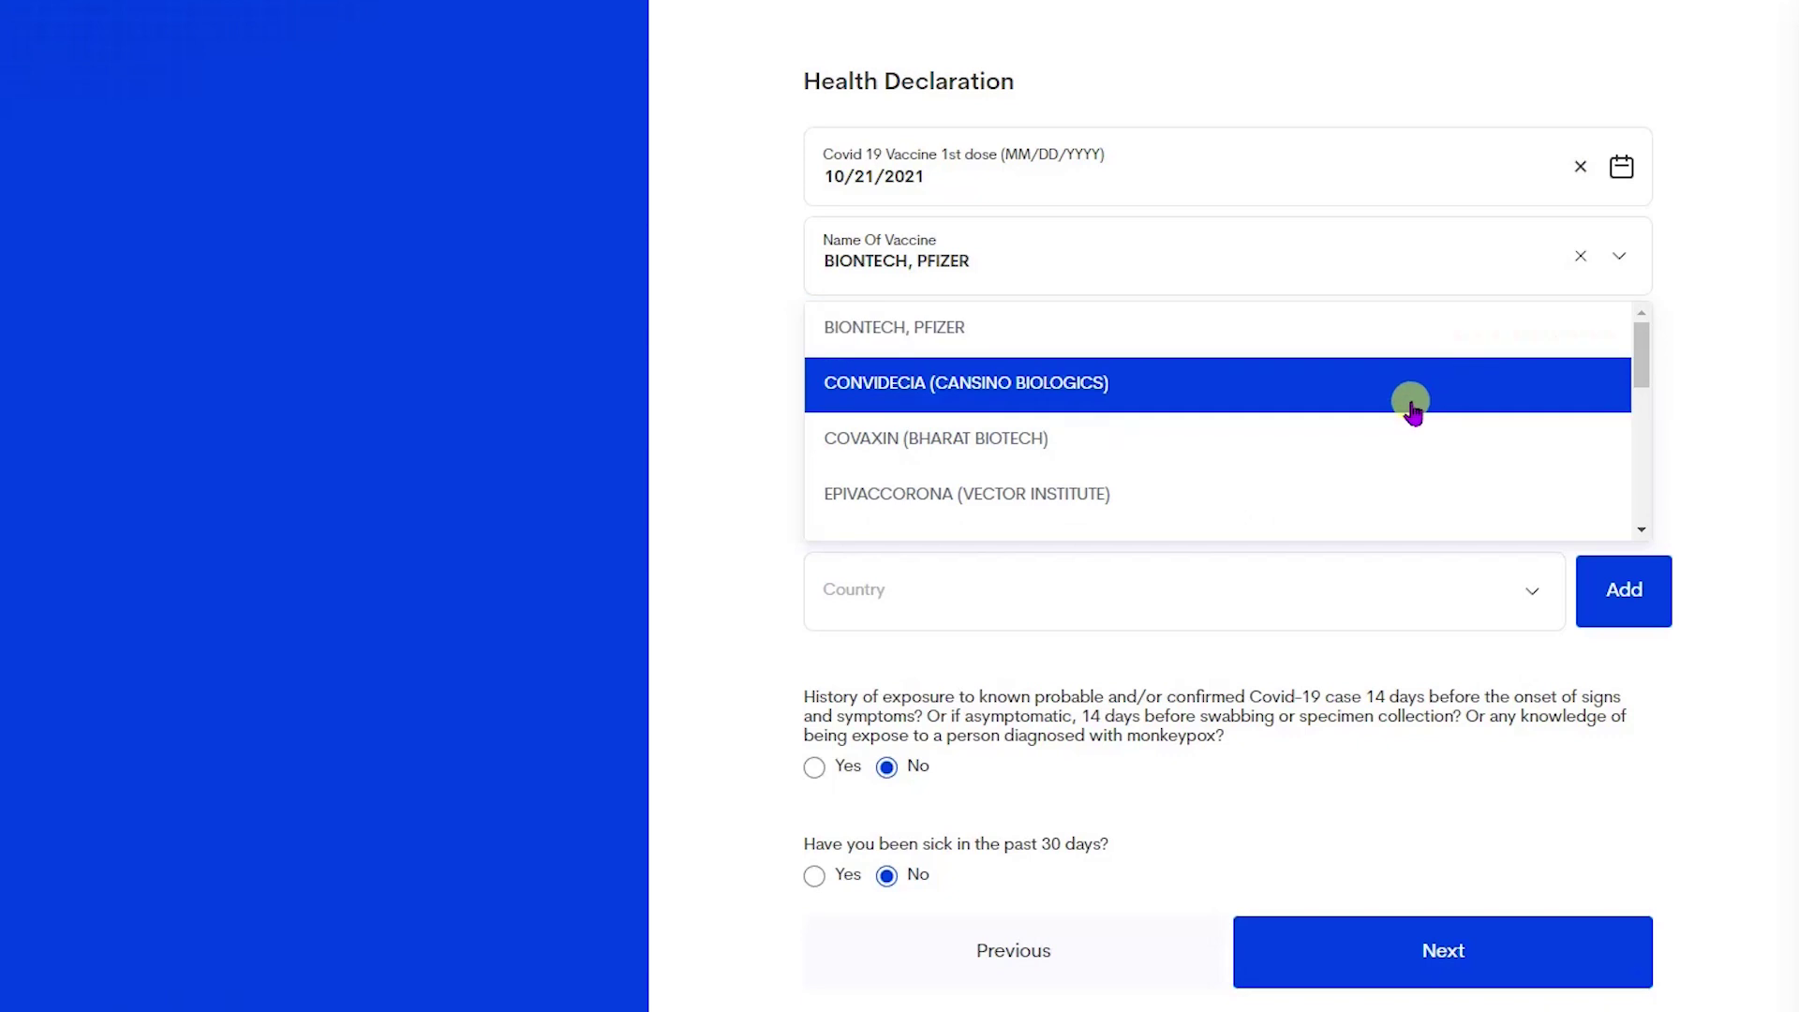
scroll(1410, 402, down, 2)
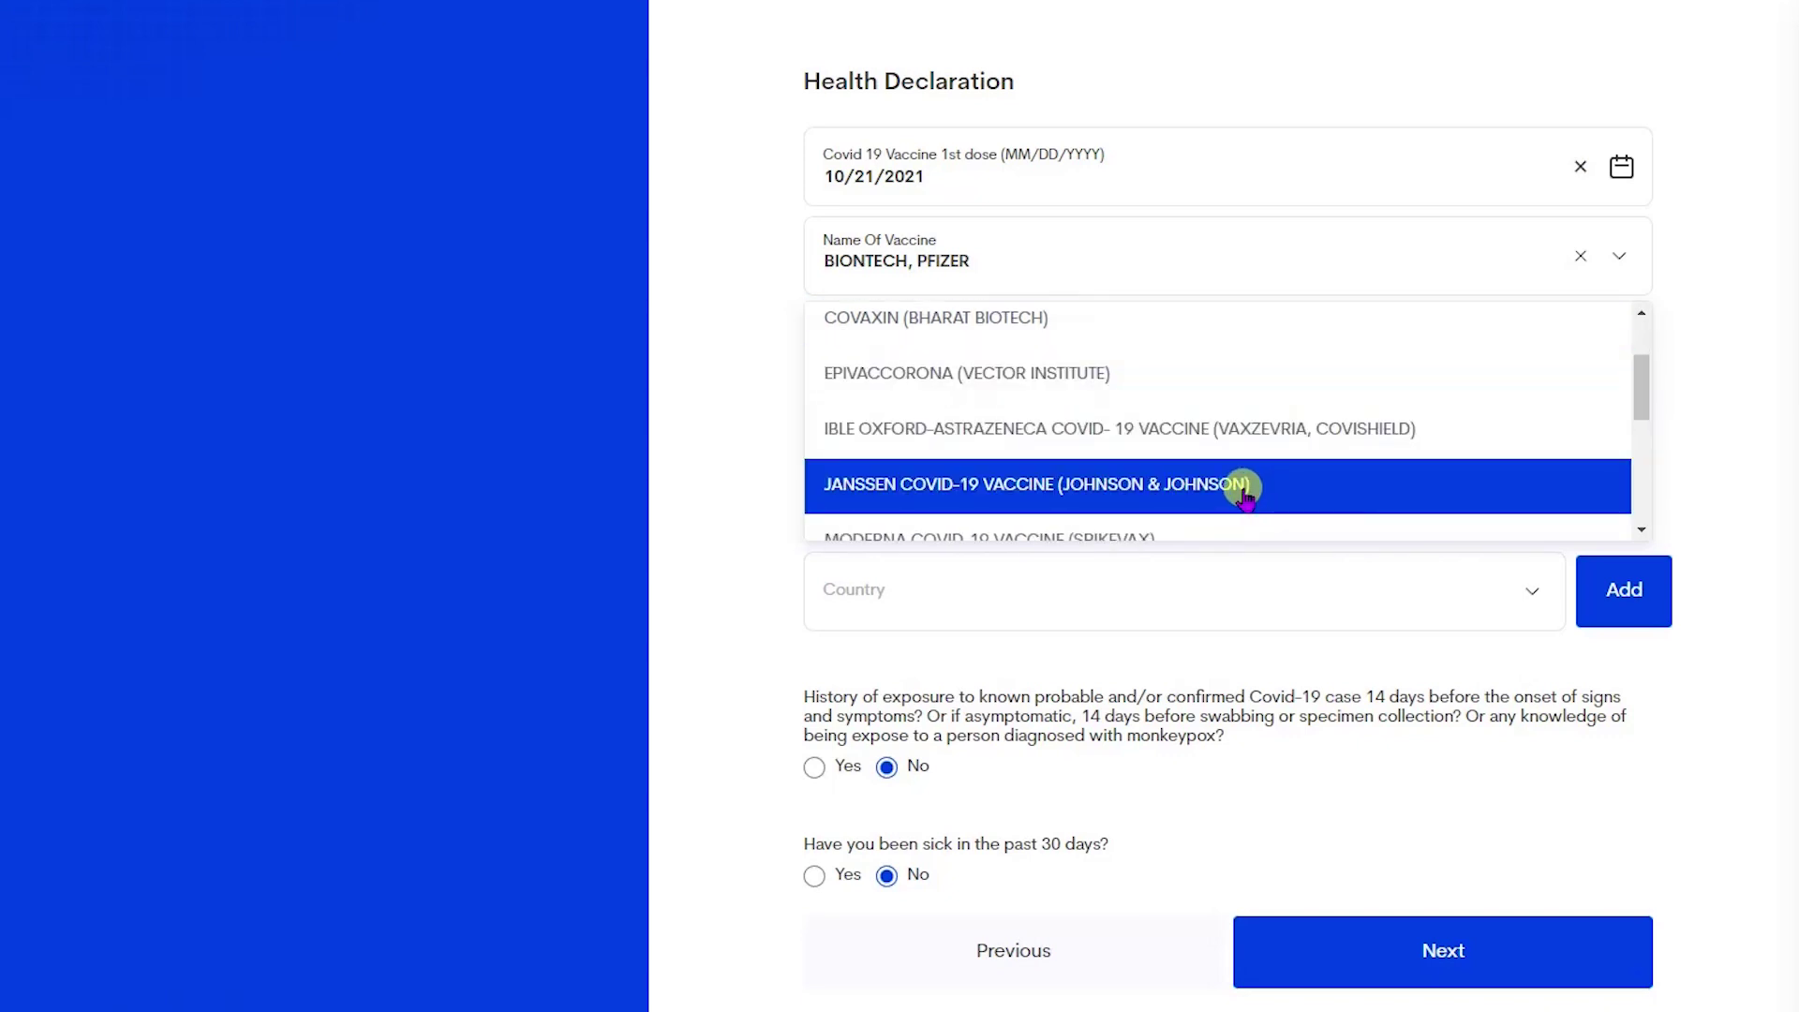
click(1244, 487)
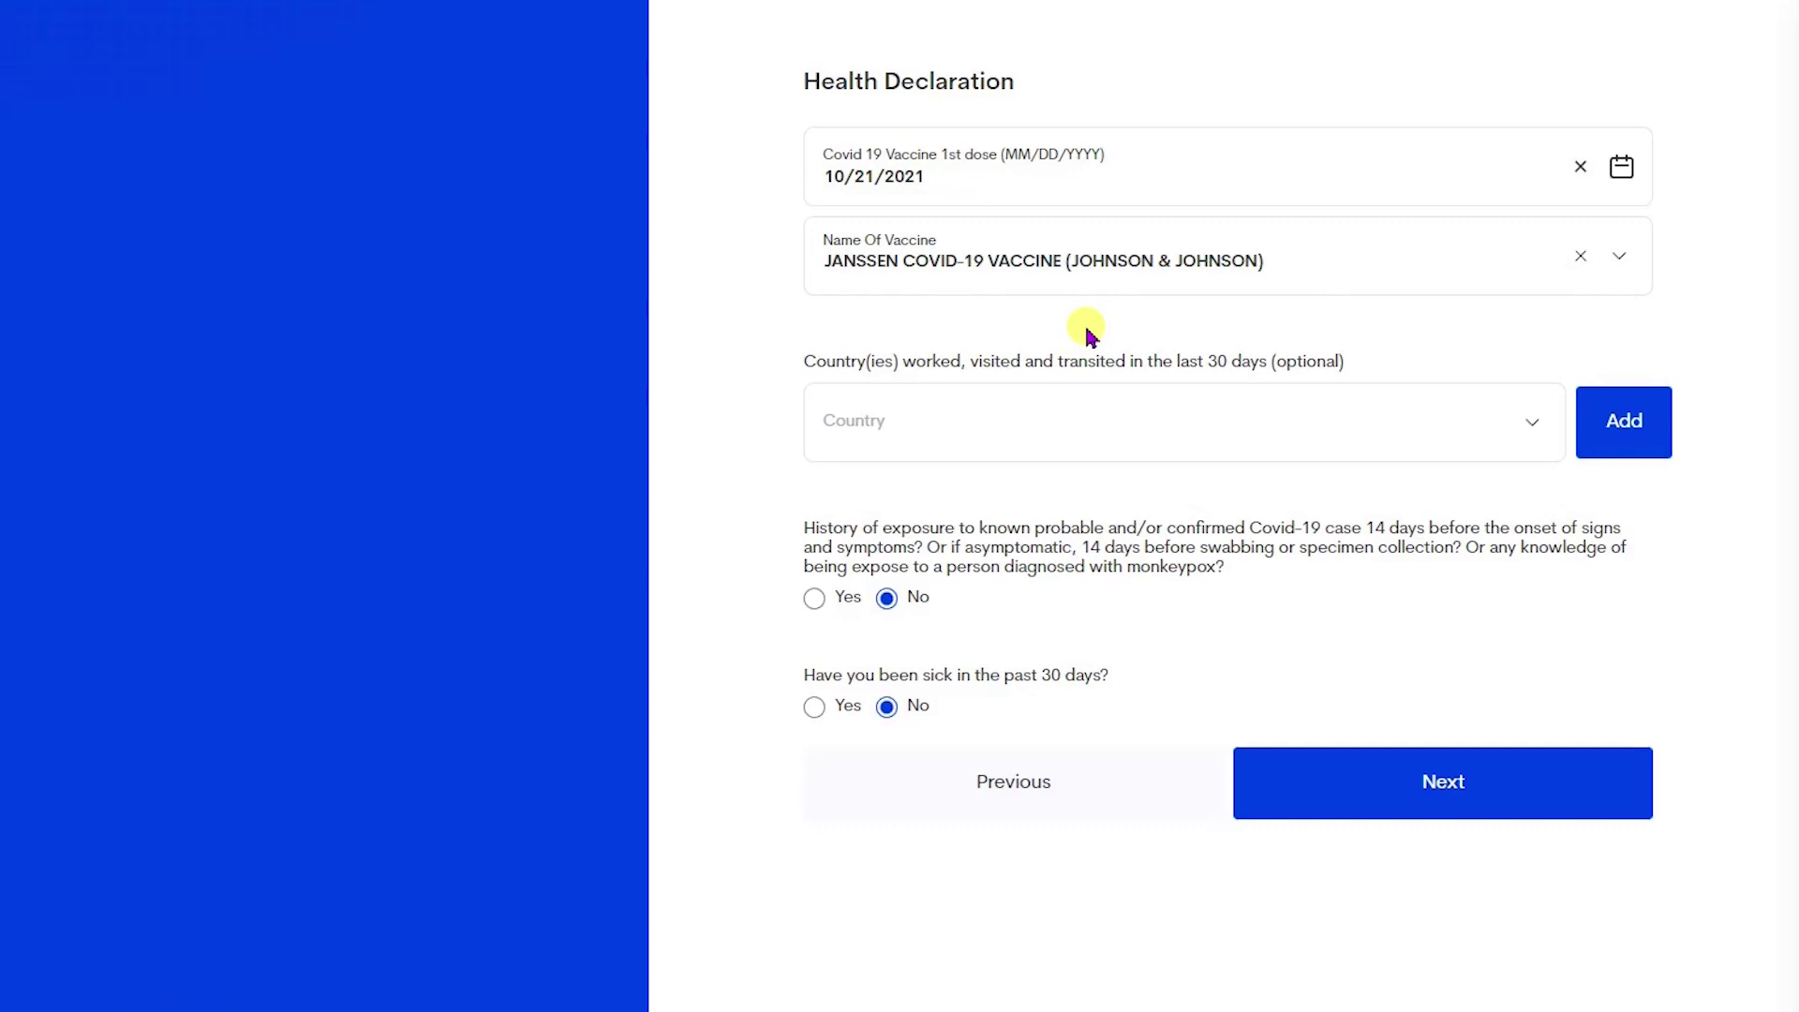
click(1619, 256)
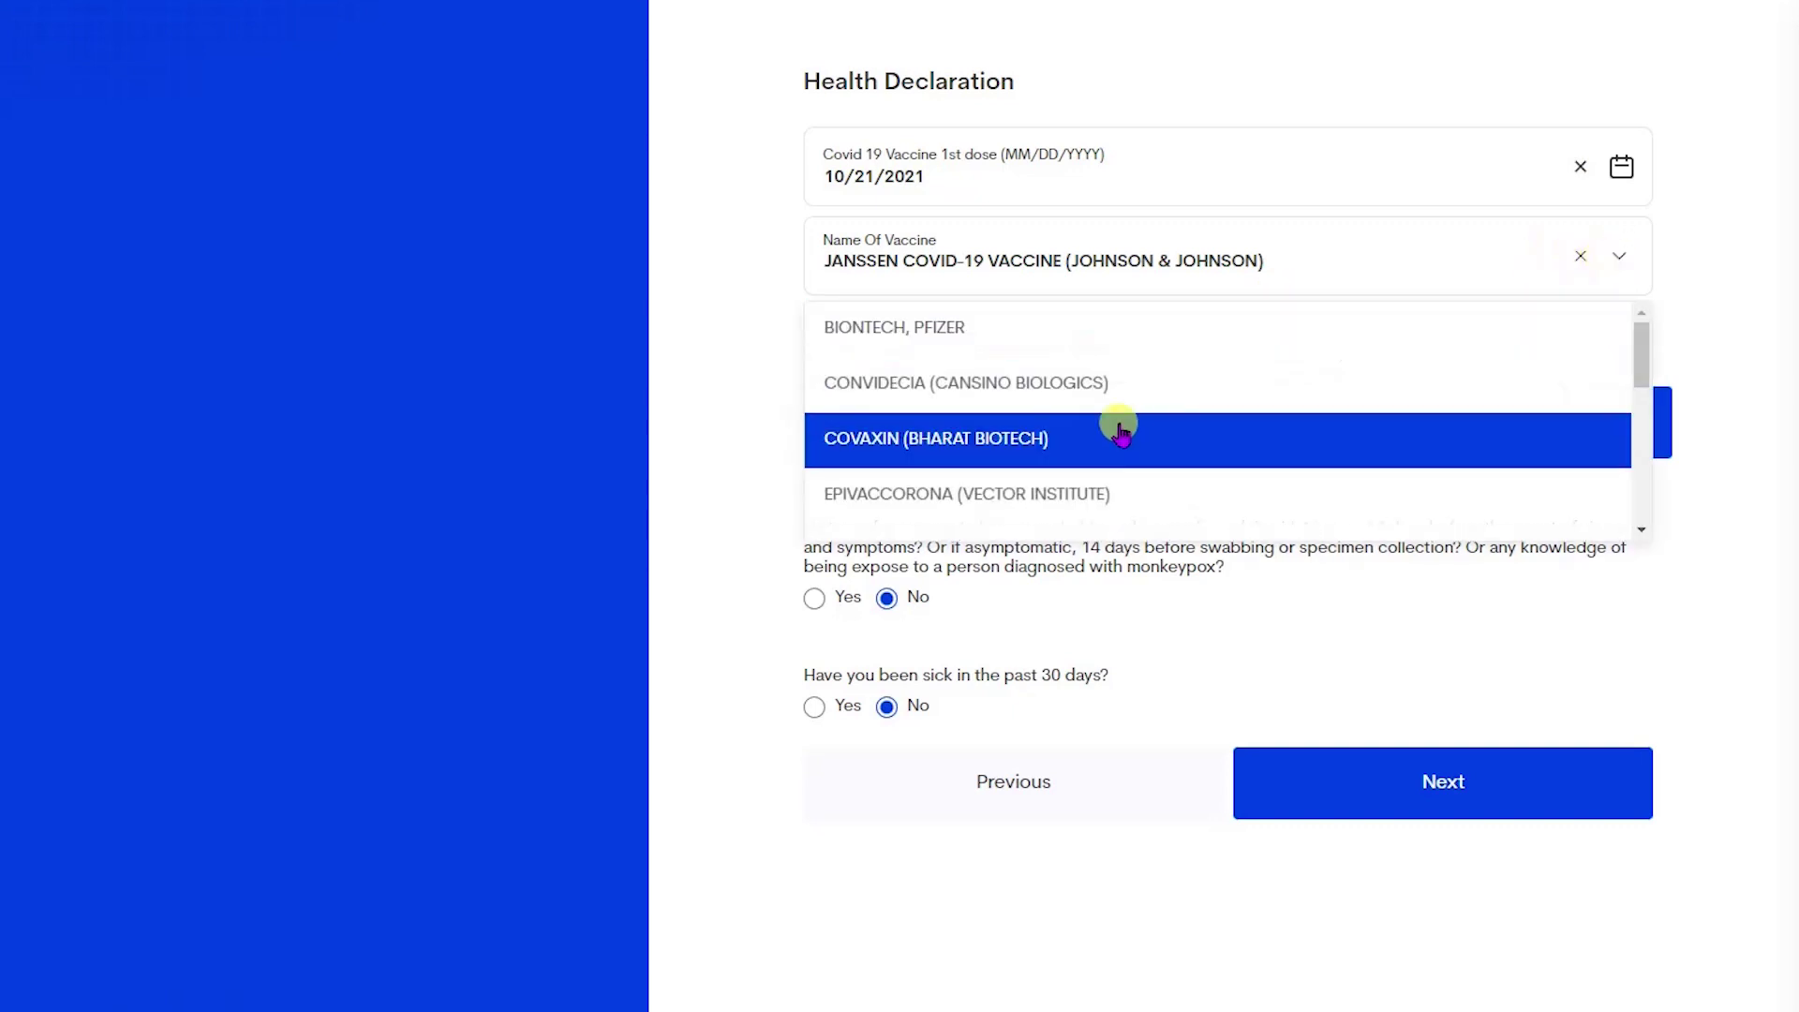
click(905, 348)
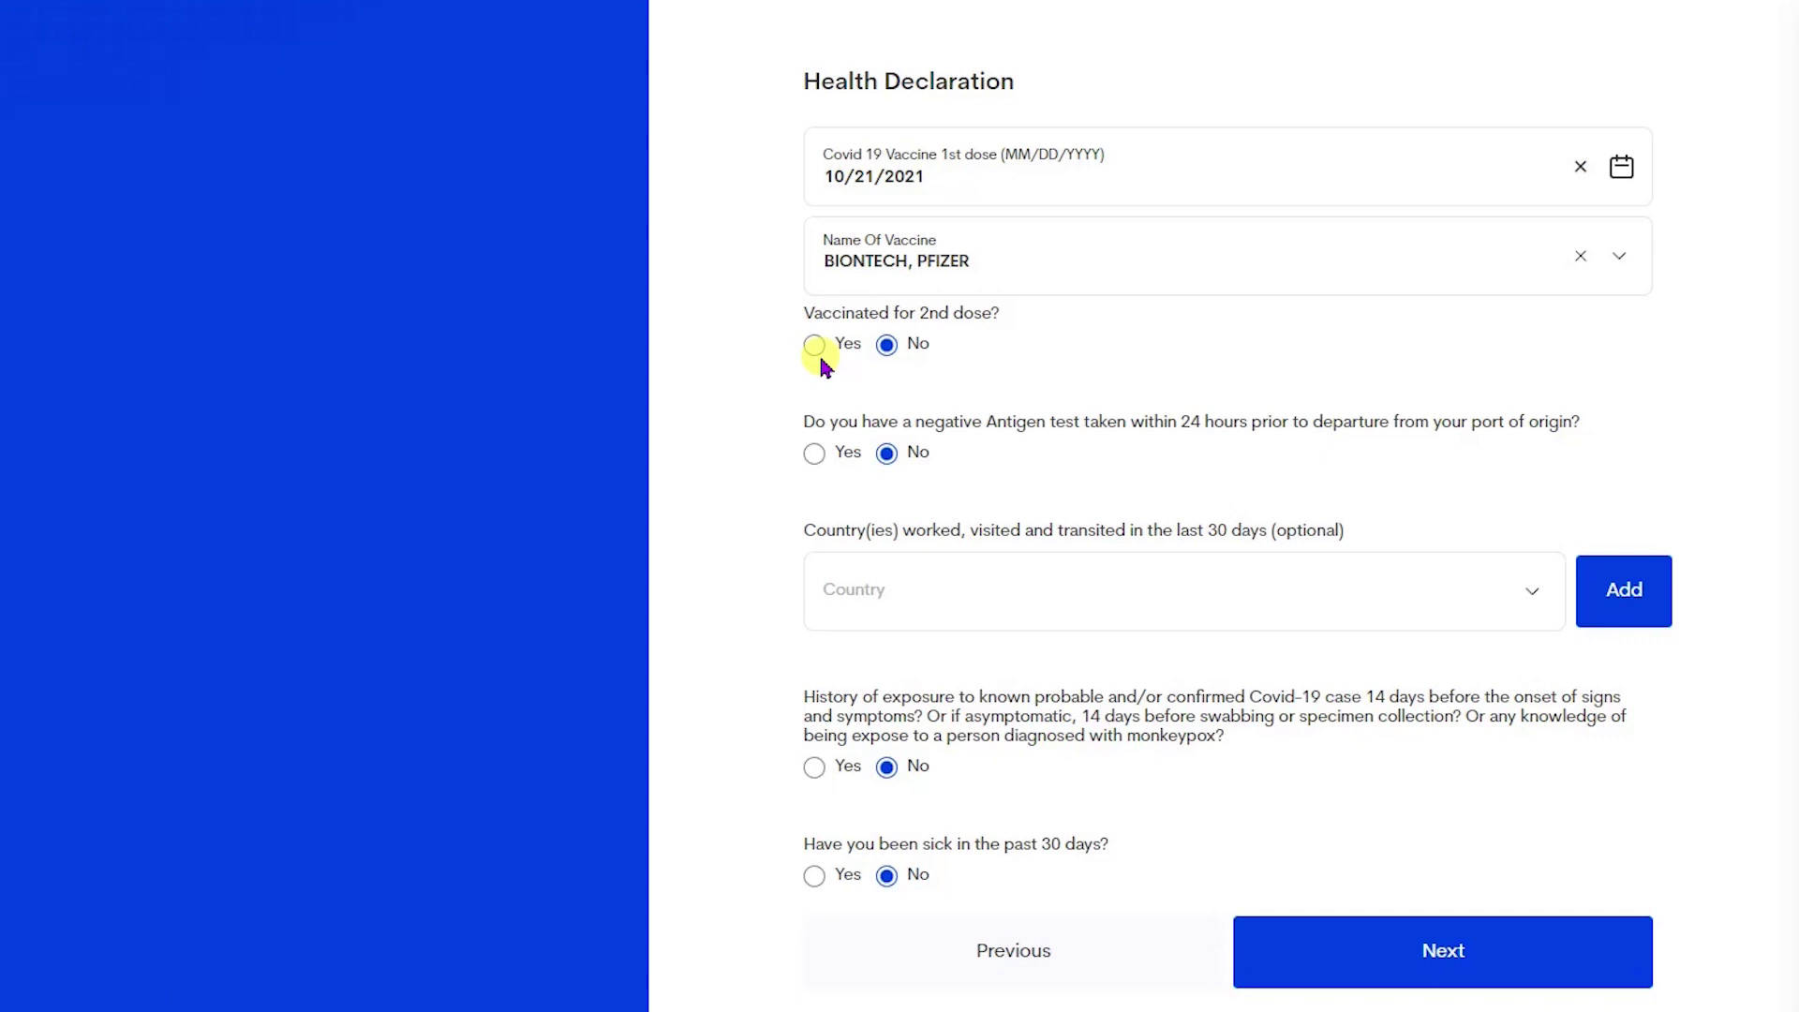
- Answer Yes to the second dose, dated 12/01/2021, with BIONTECH, PFIZER as its vaccine
click(814, 347)
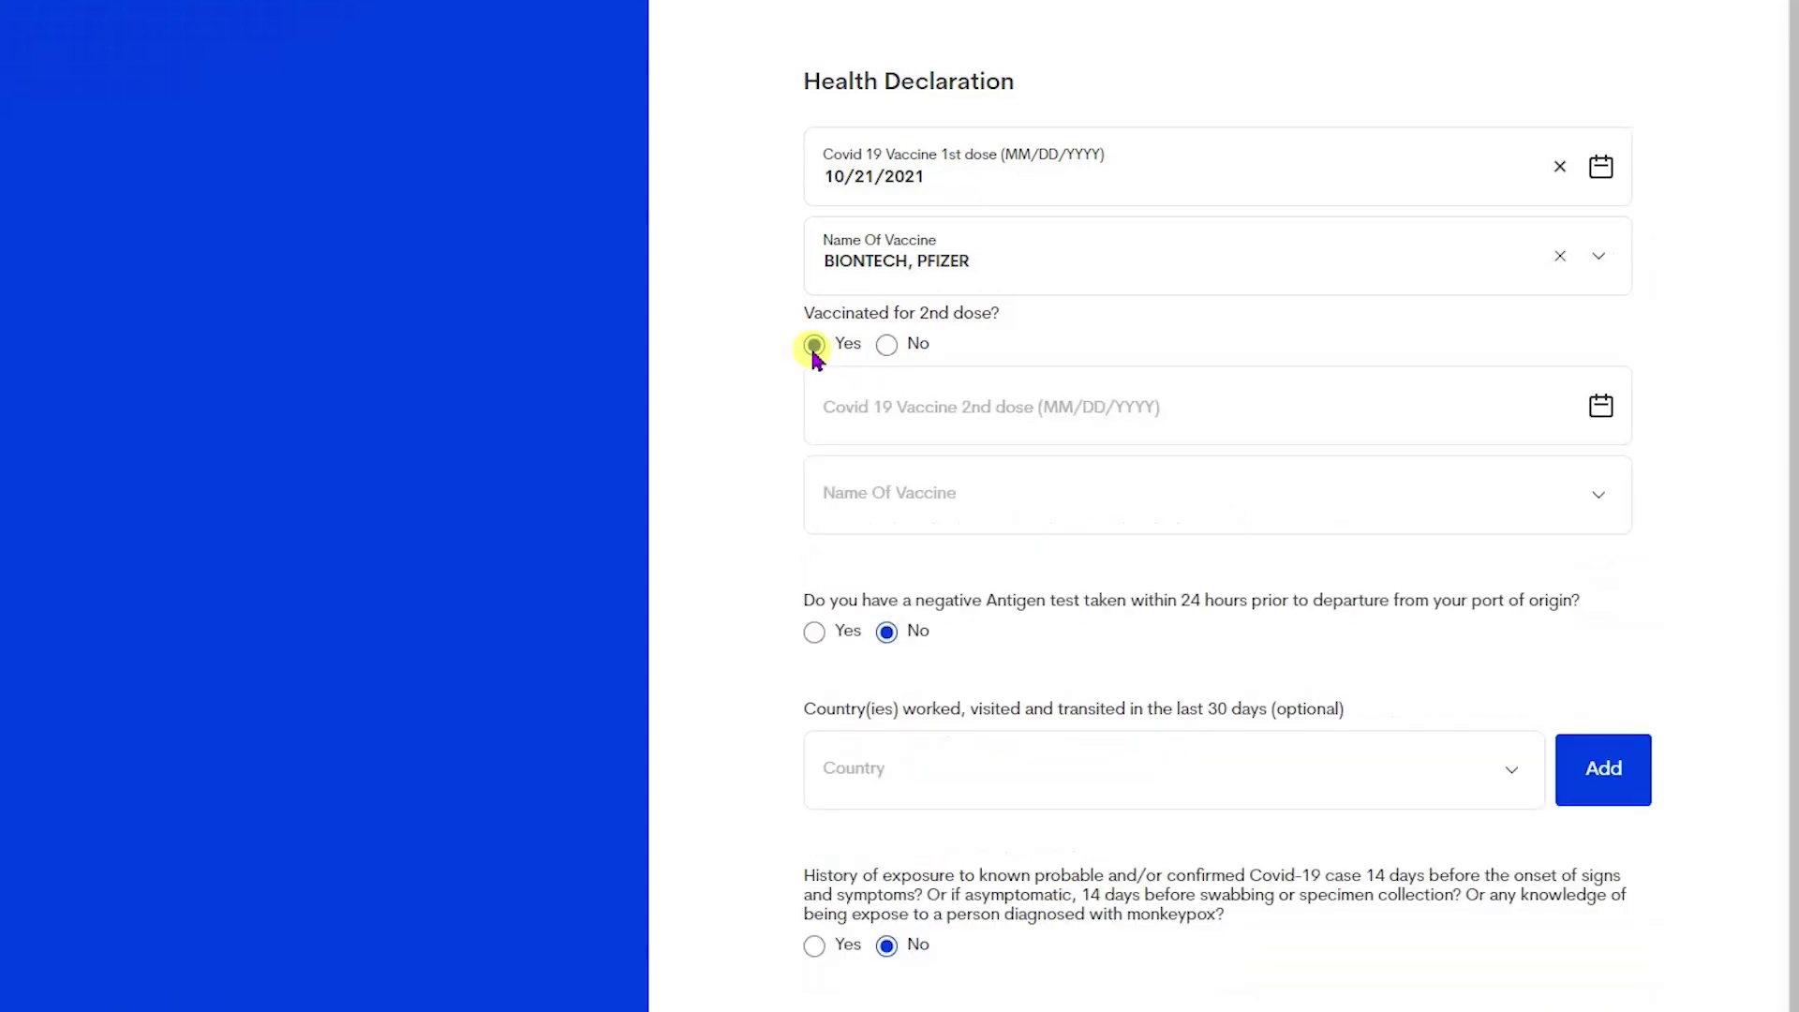
click(940, 405)
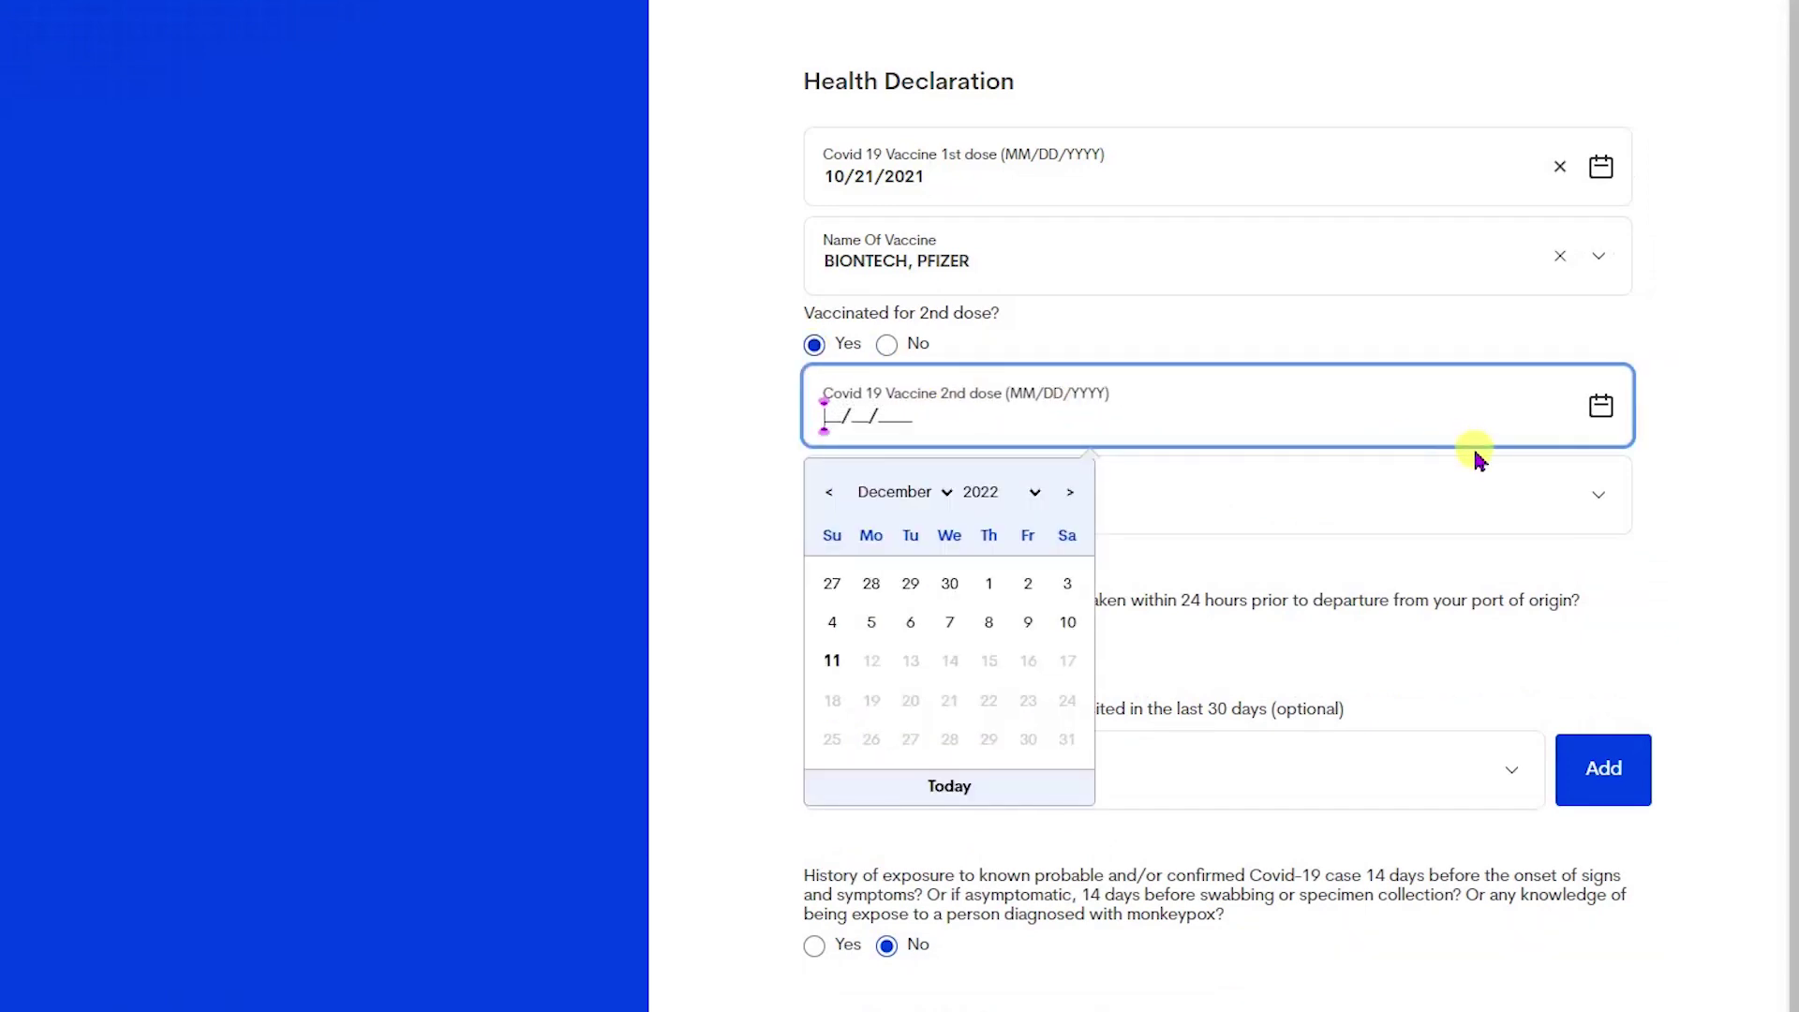
text(11/31/2021)
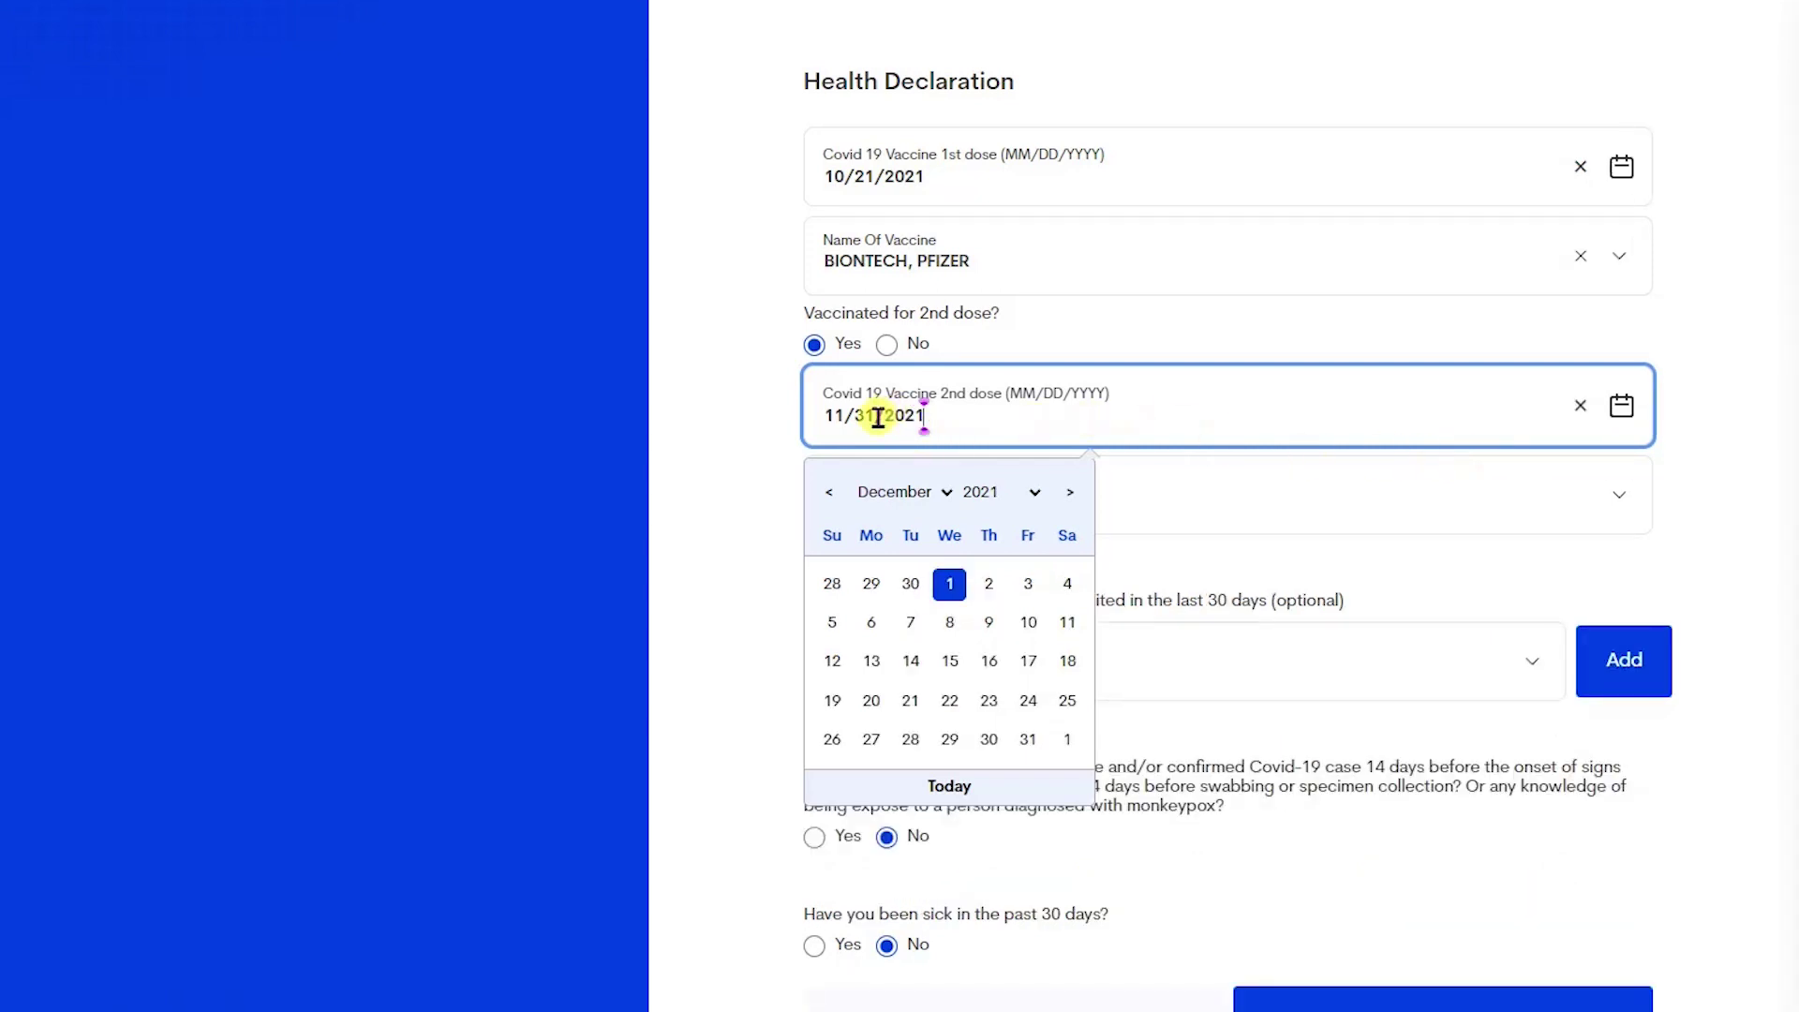
key(Return)
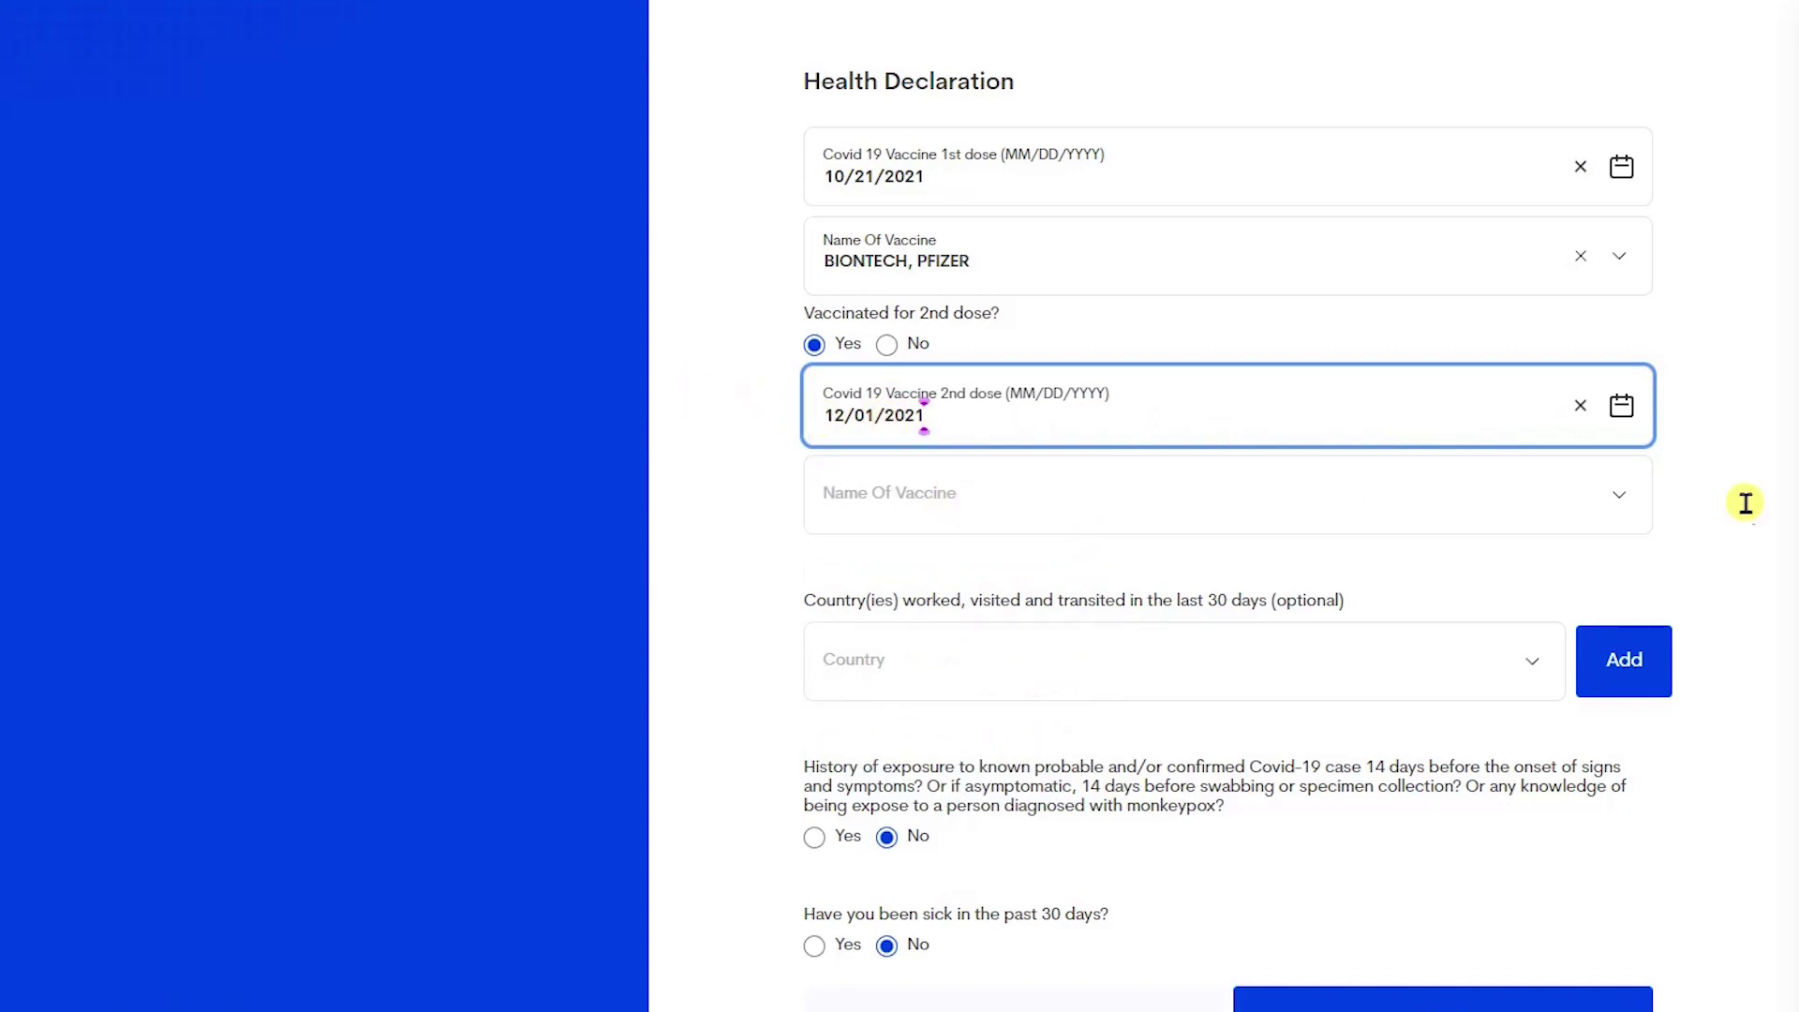
click(1620, 511)
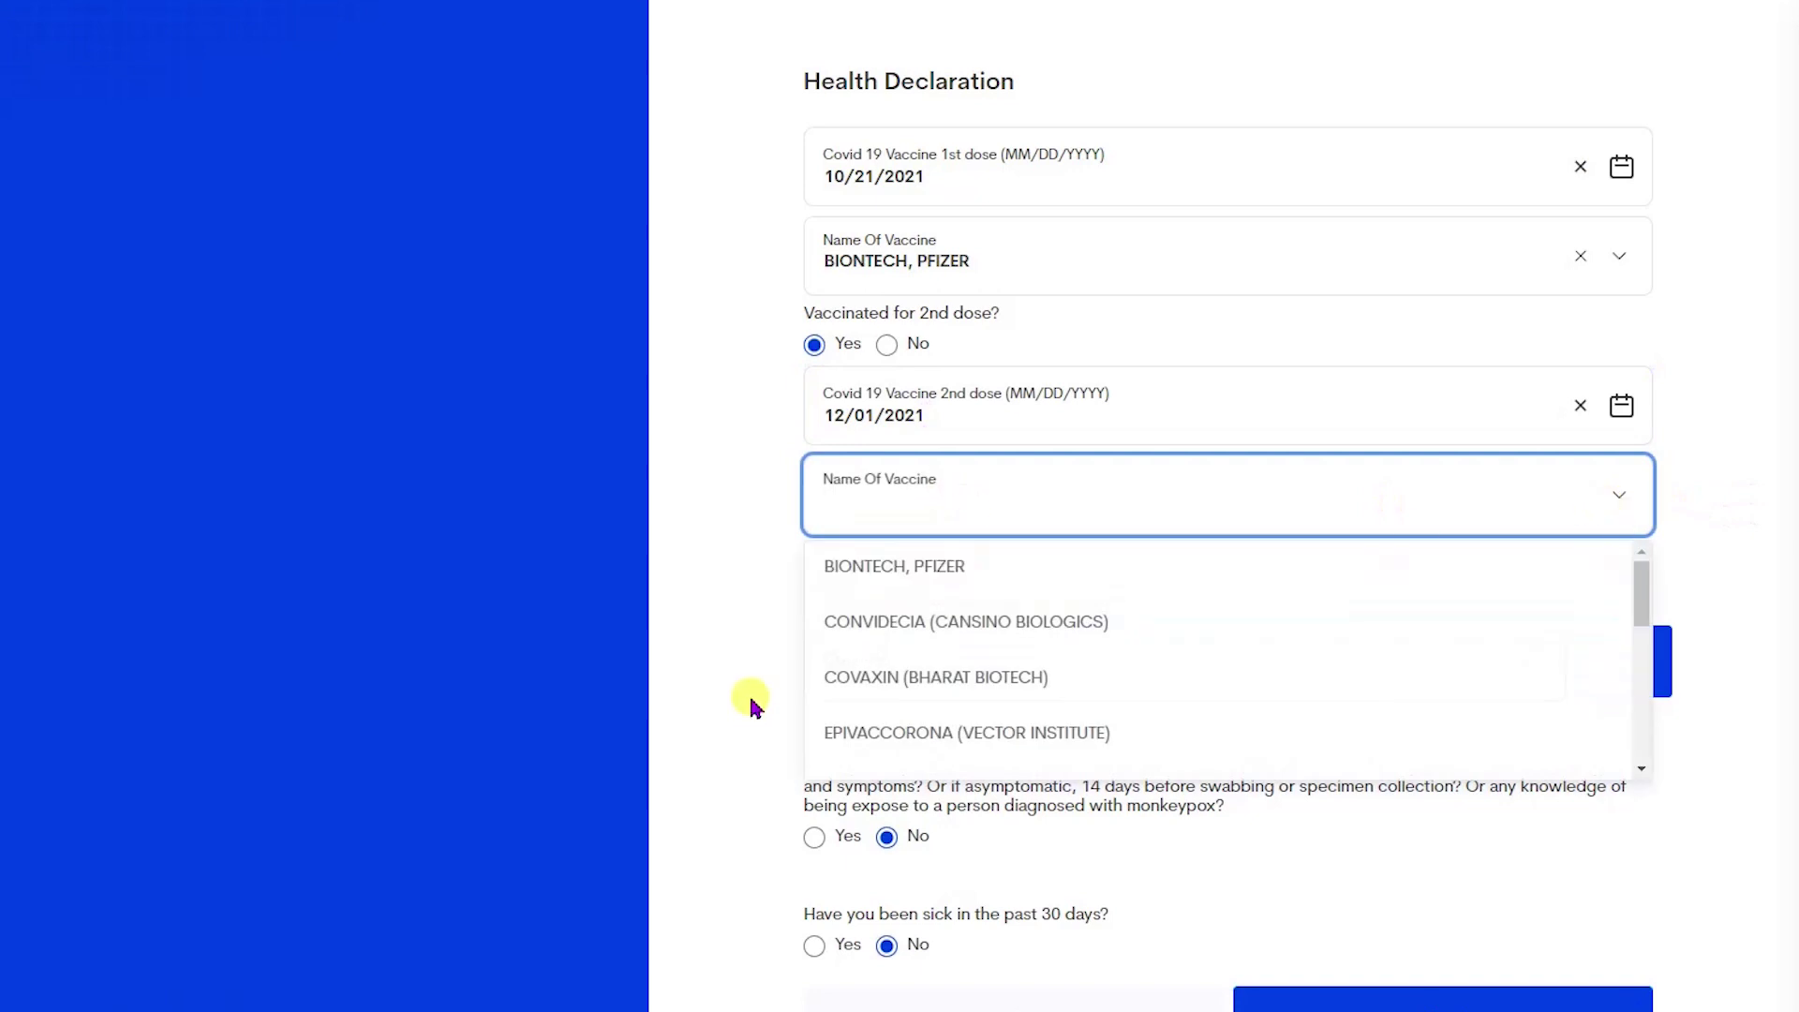
click(859, 585)
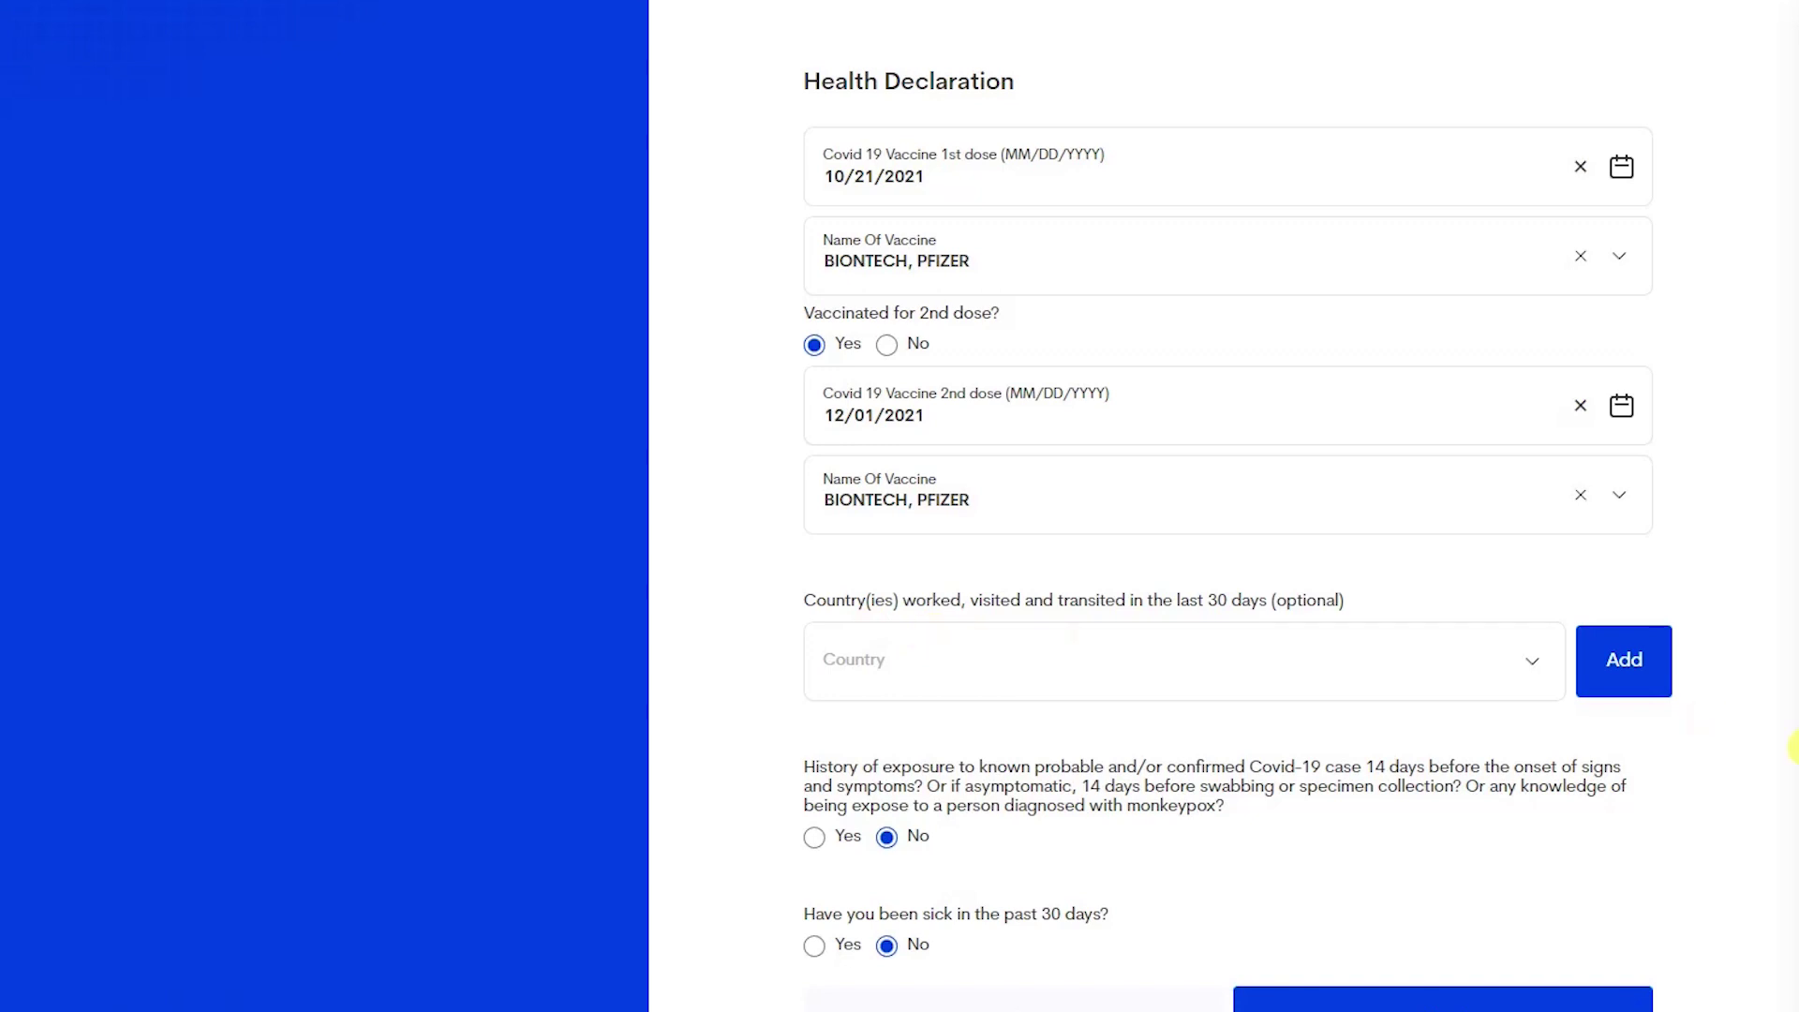
- Add Korea (Republic of) as the country visited in the last 30 days, then continue to the summary
click(1533, 667)
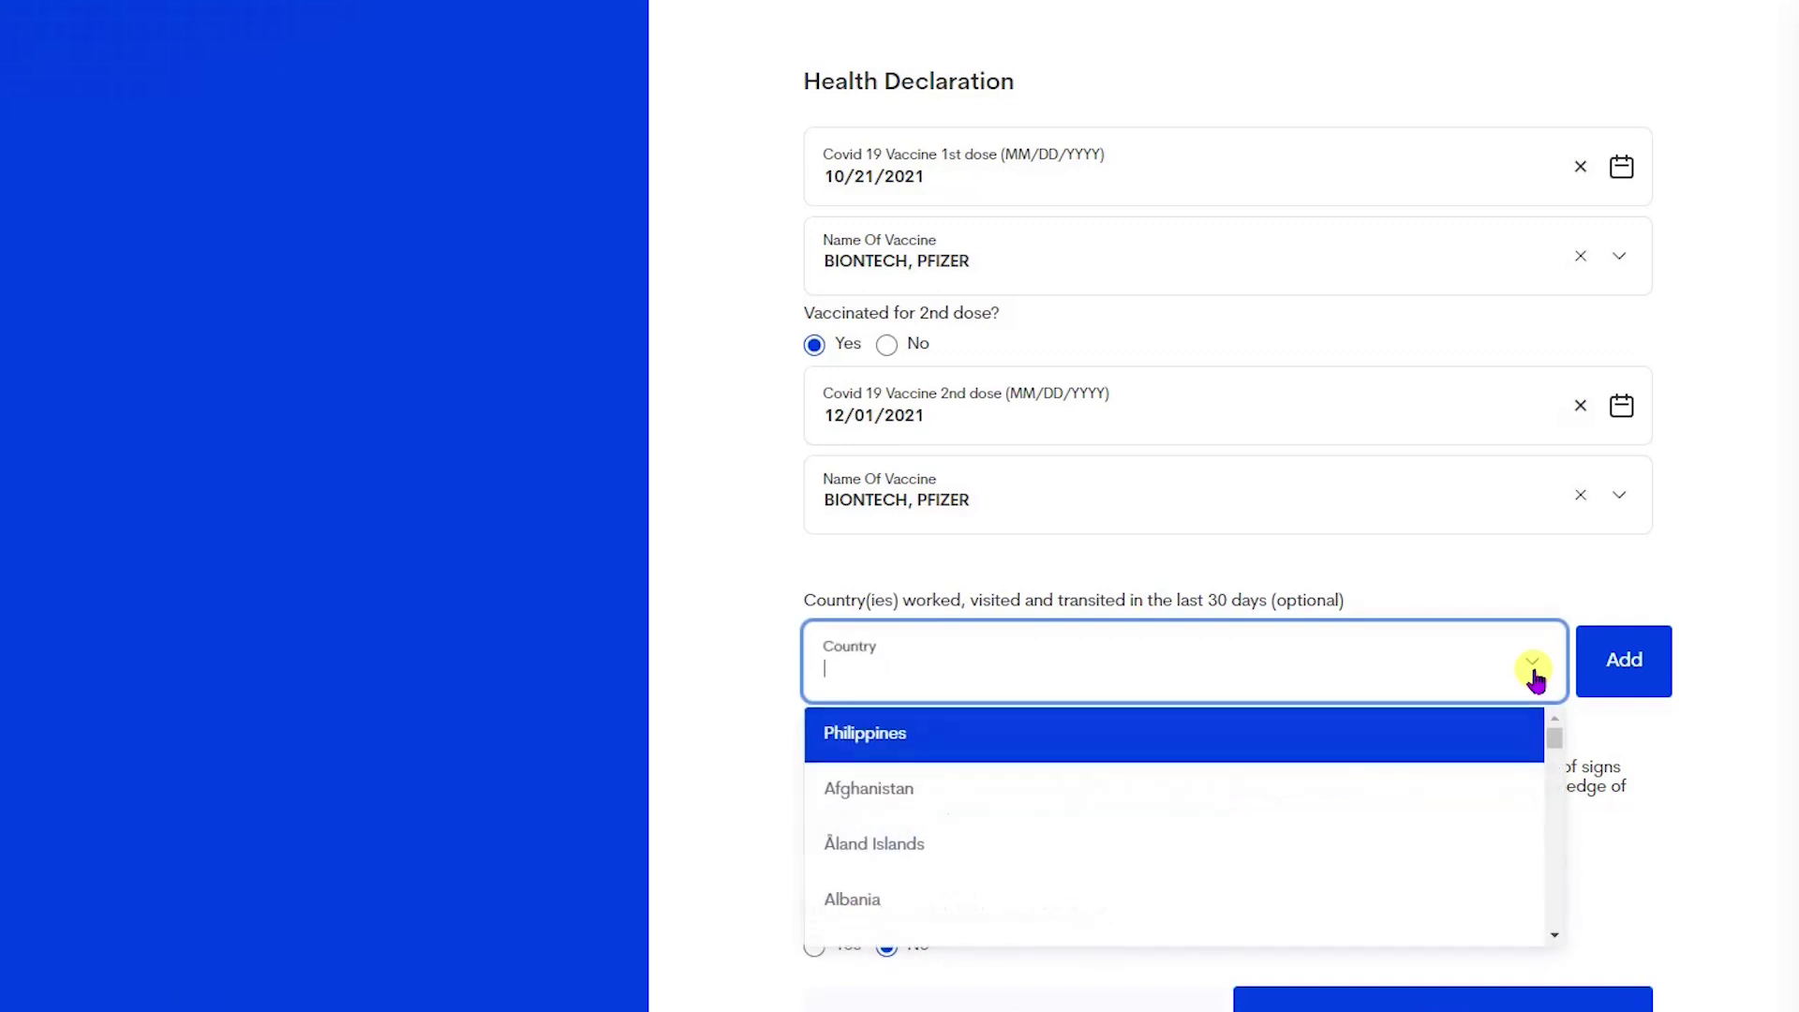
click(1180, 735)
click(1168, 675)
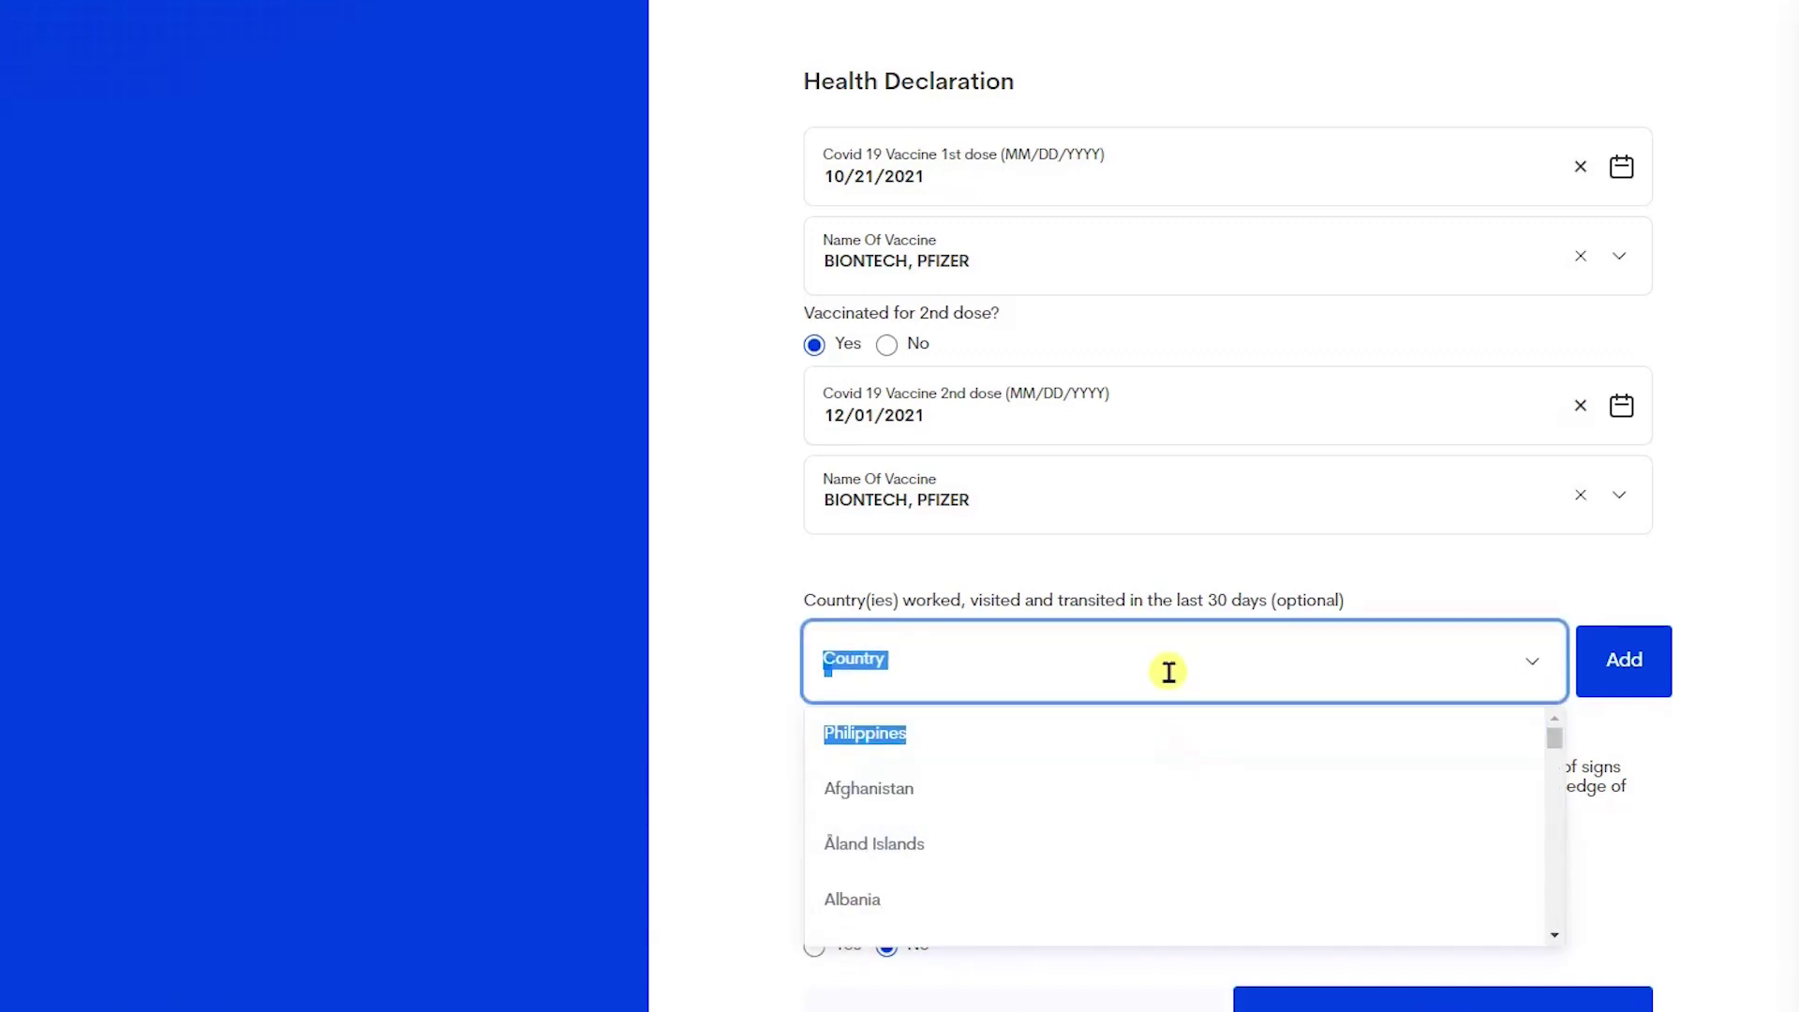
text(KOREA)
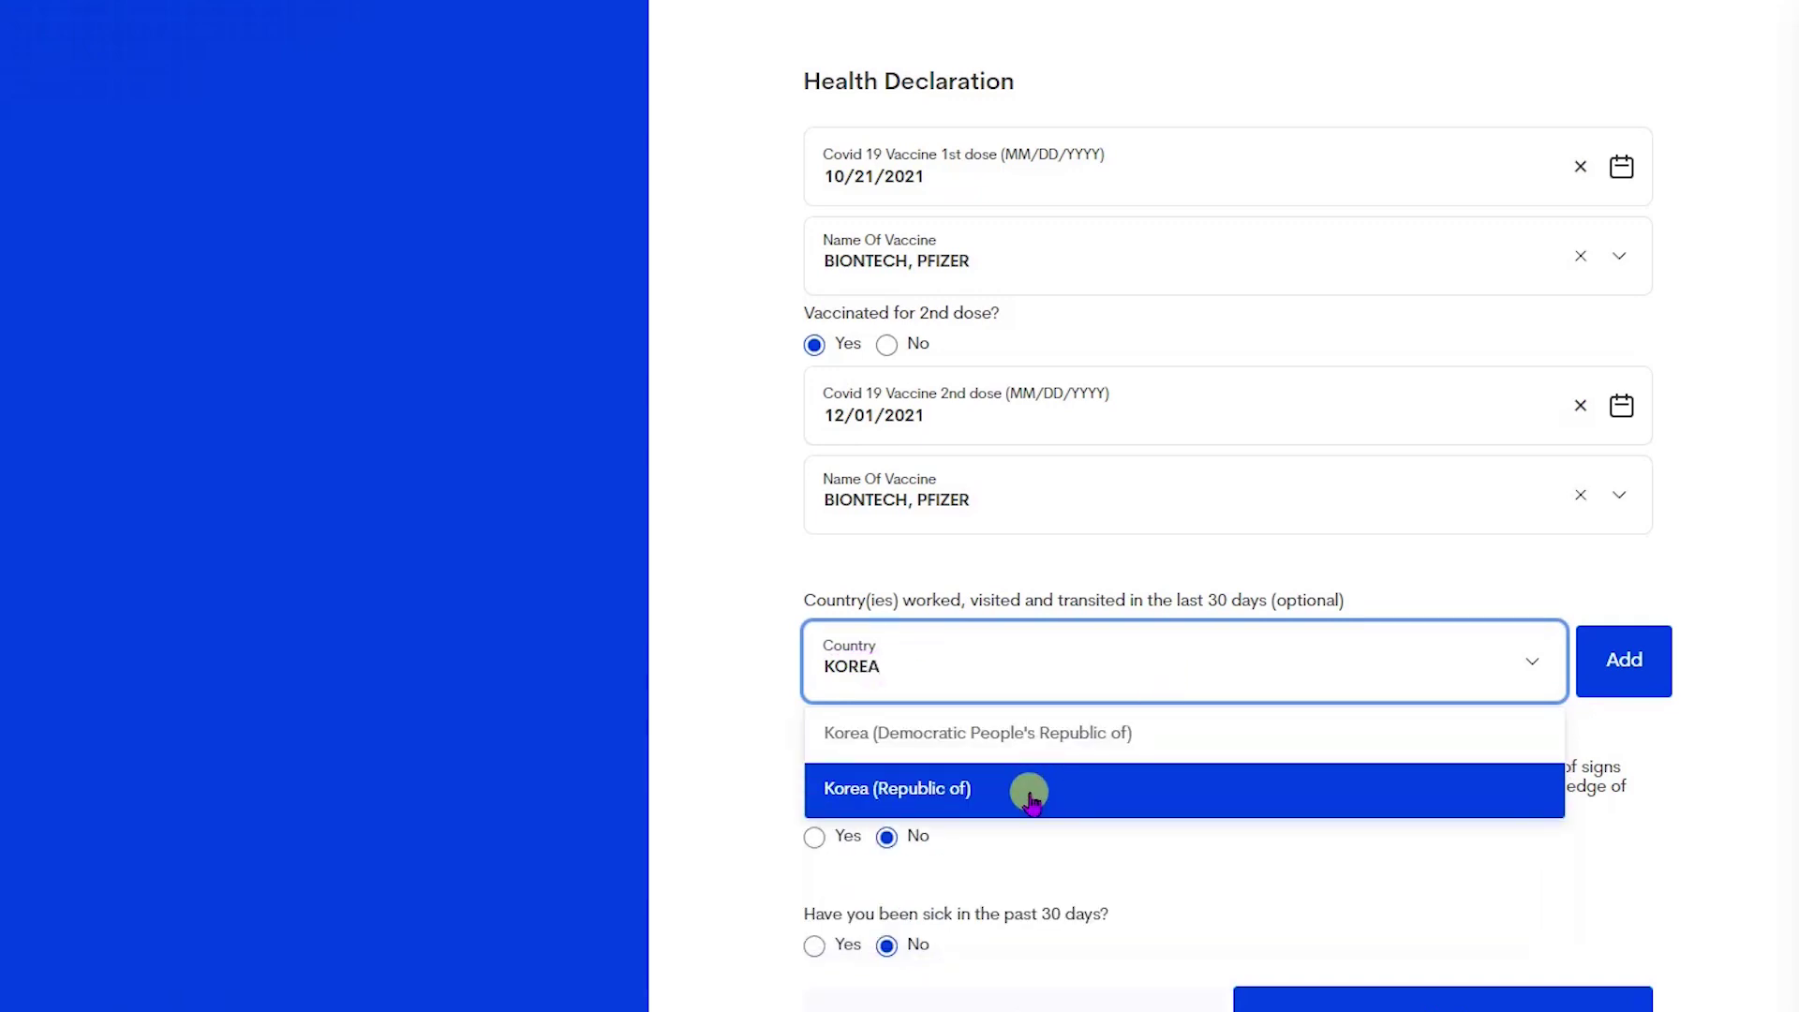
click(1025, 787)
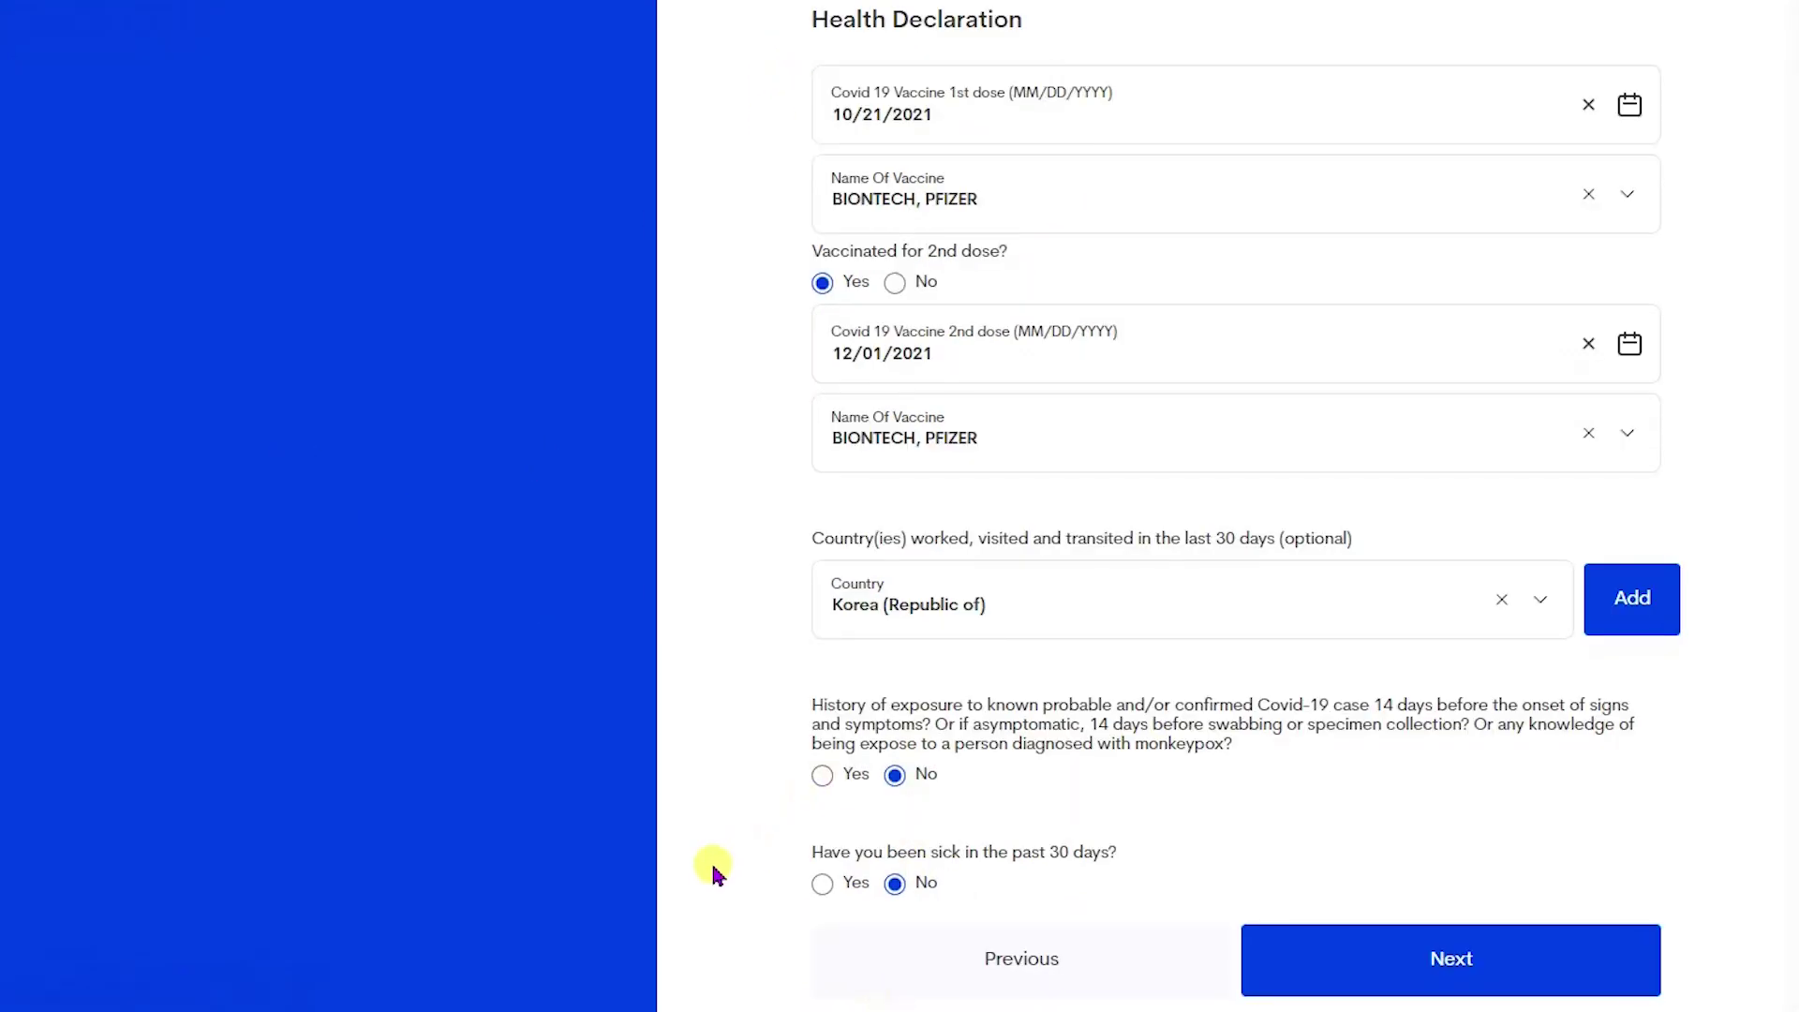
click(1492, 962)
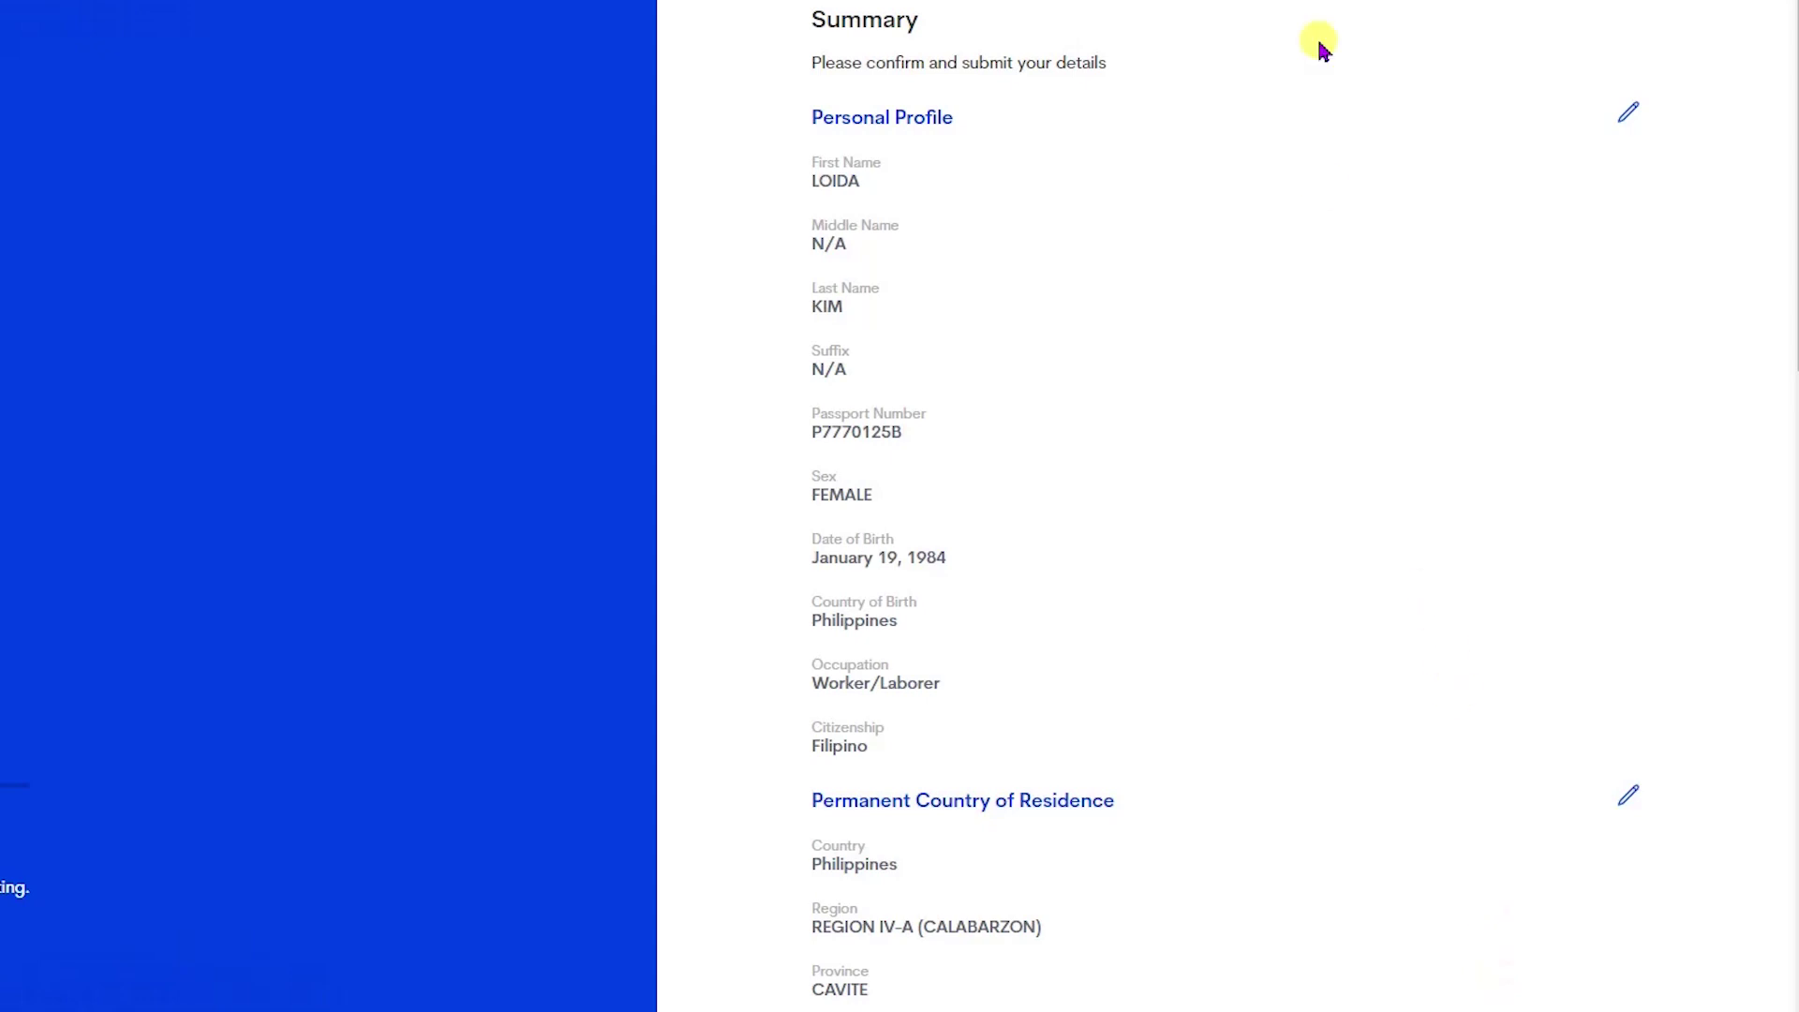
- Scroll through the Summary page to review personal profile, residence, travel and health declaration details
scroll(1321, 47, down, 10)
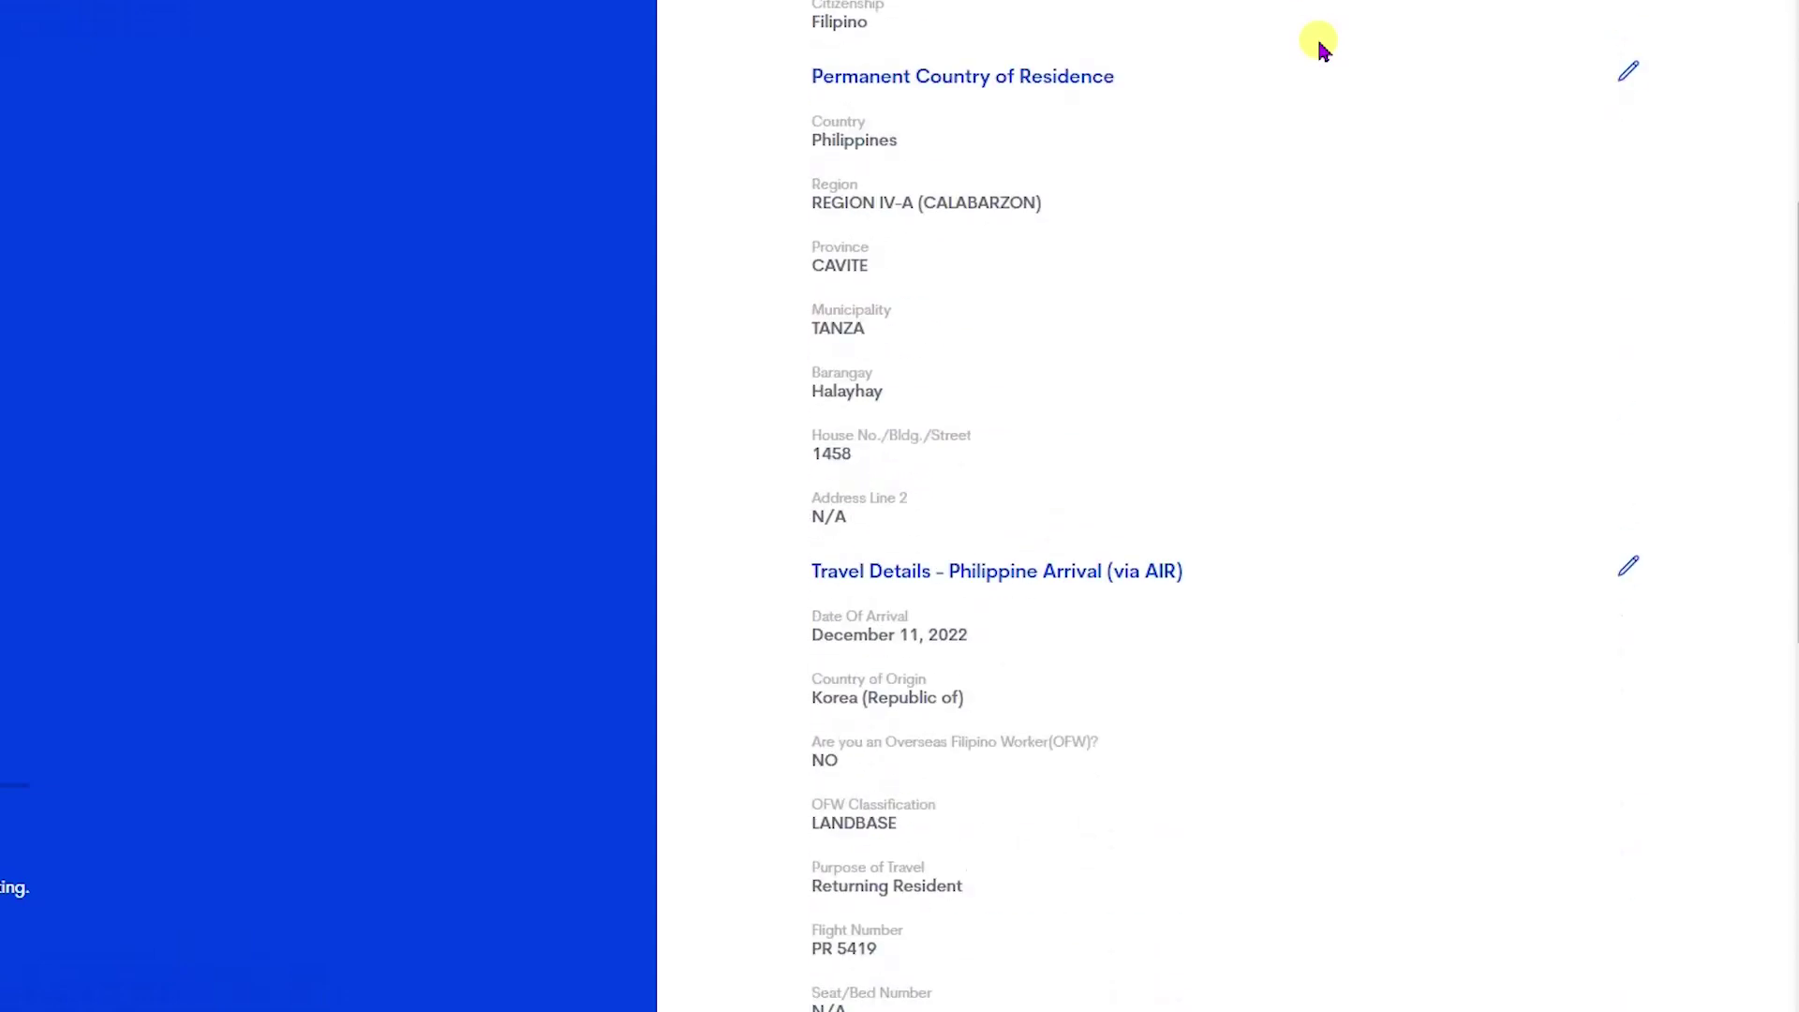
scroll(1321, 47, down, 8)
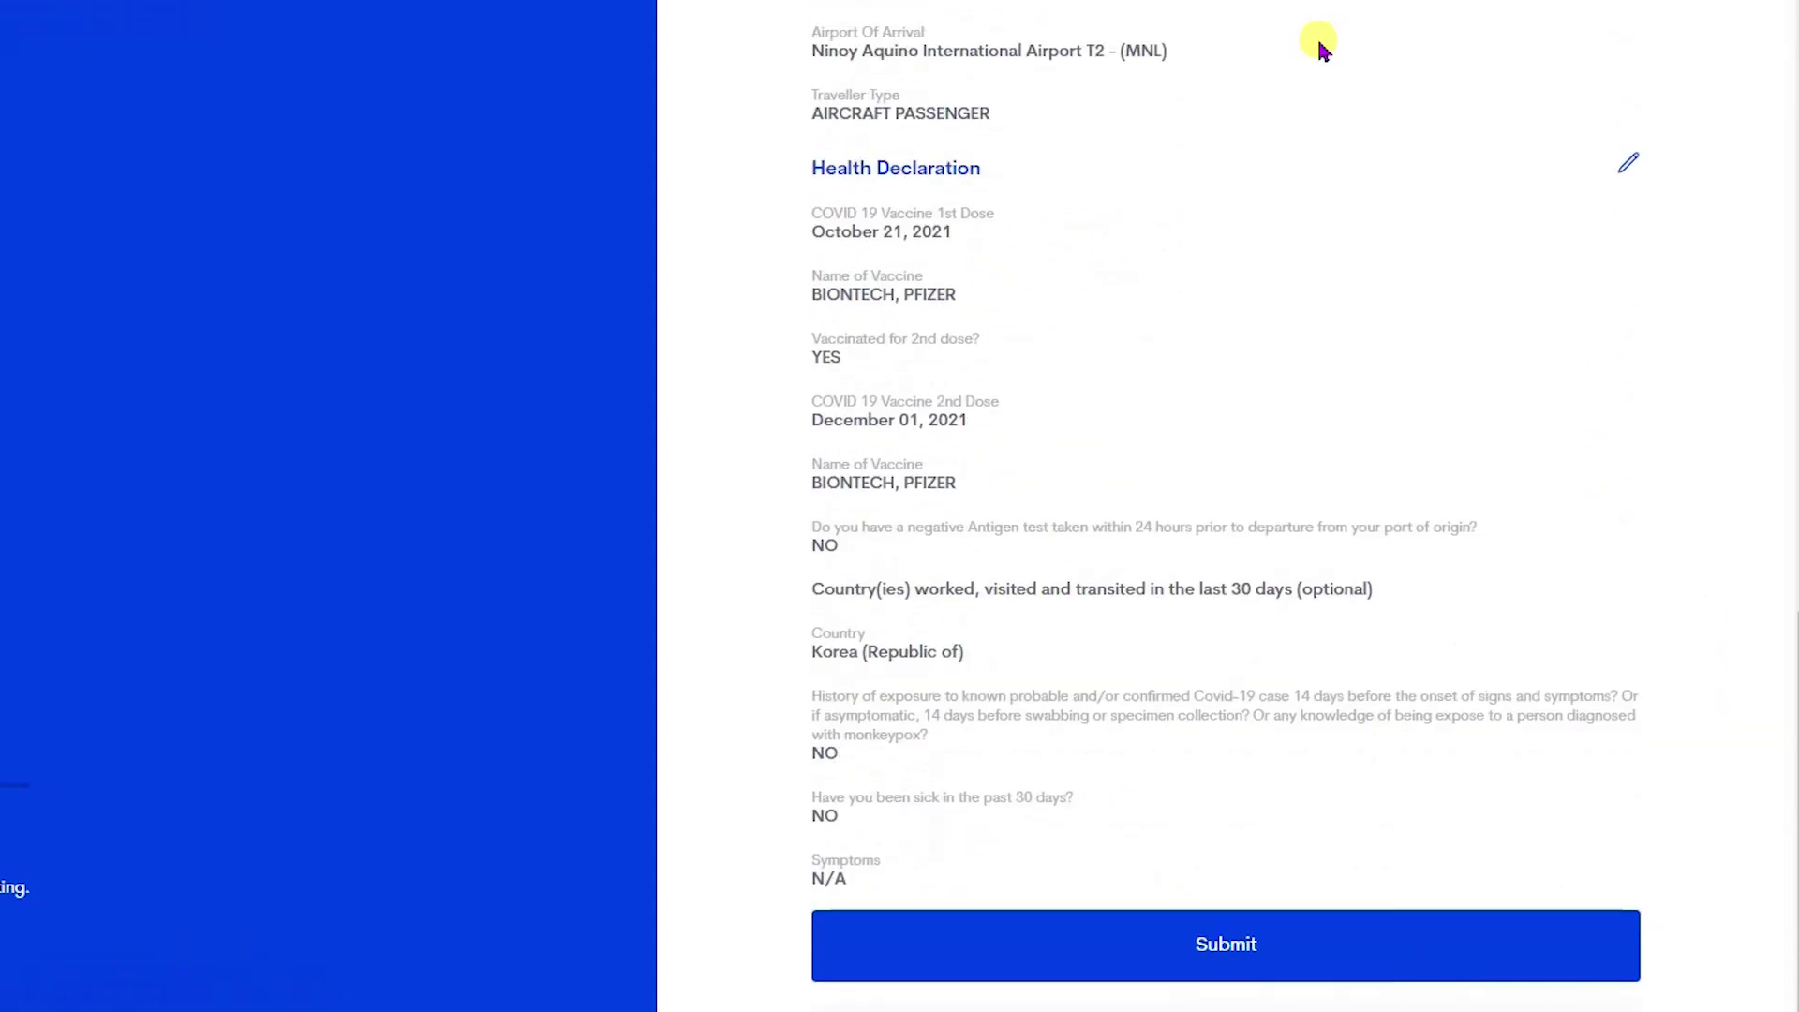
scroll(1321, 47, up, 8)
scroll(1321, 47, up, 10)
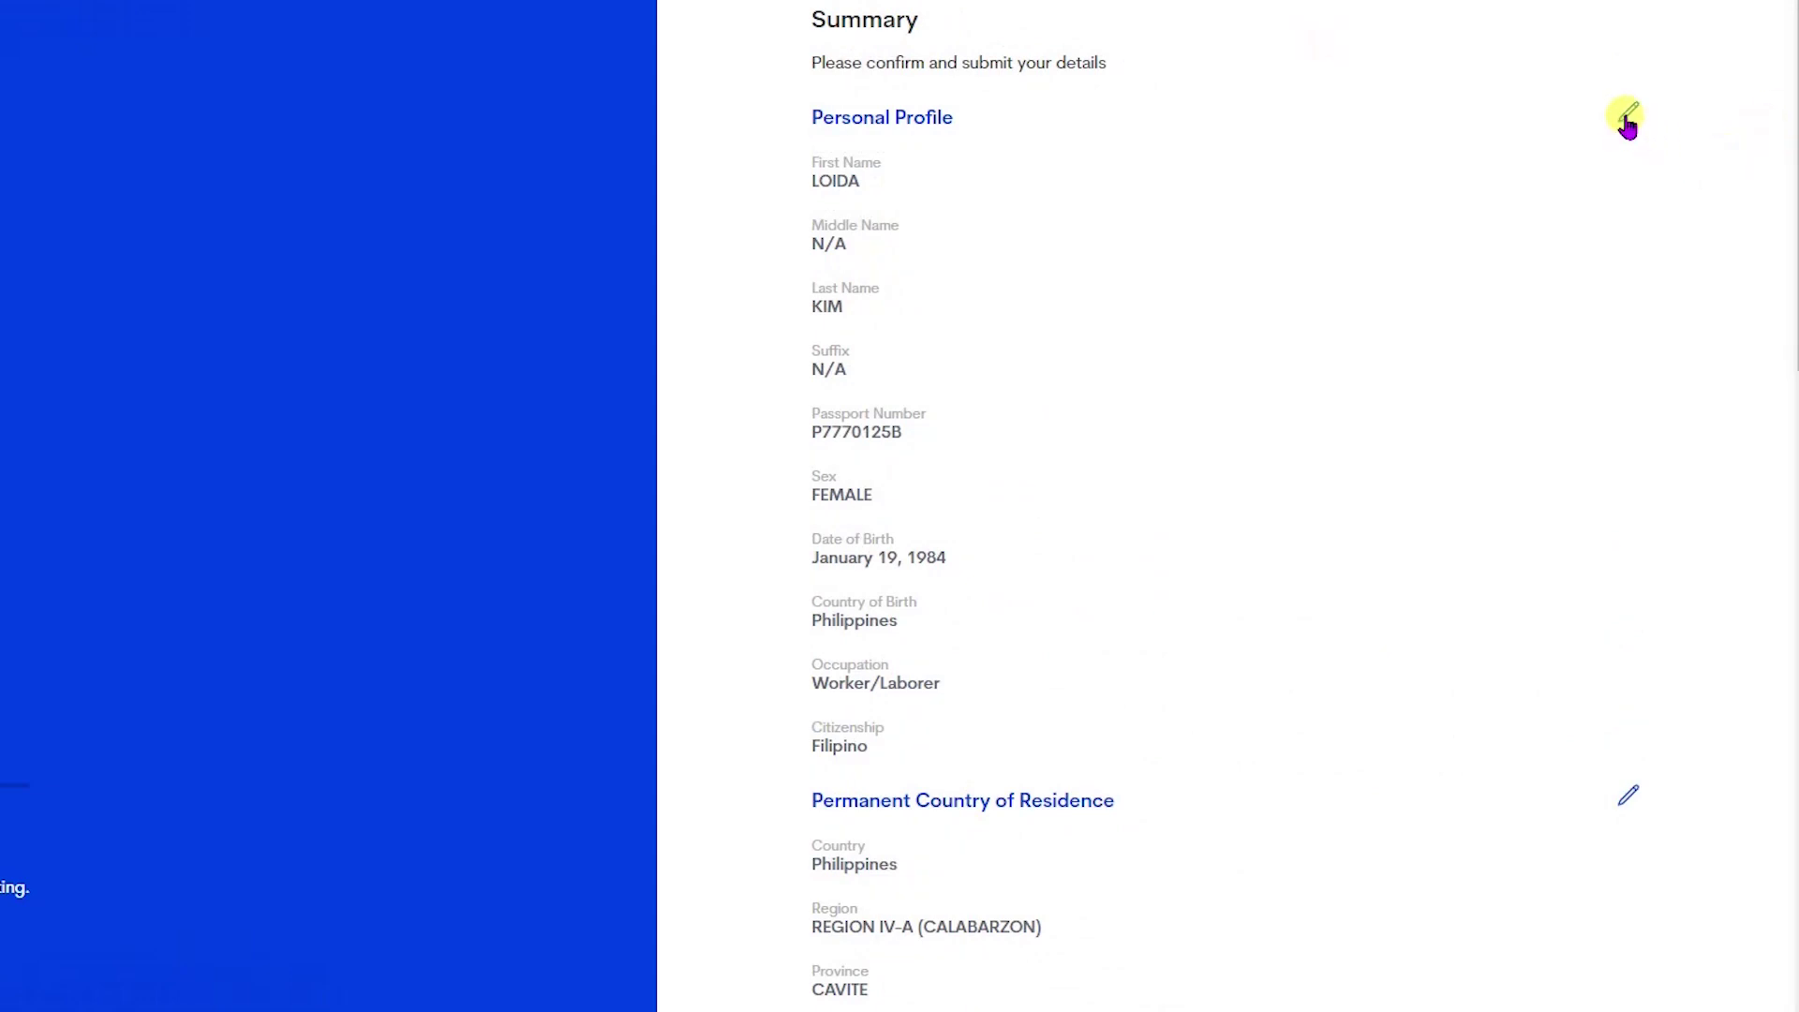
scroll(1356, 370, down, 10)
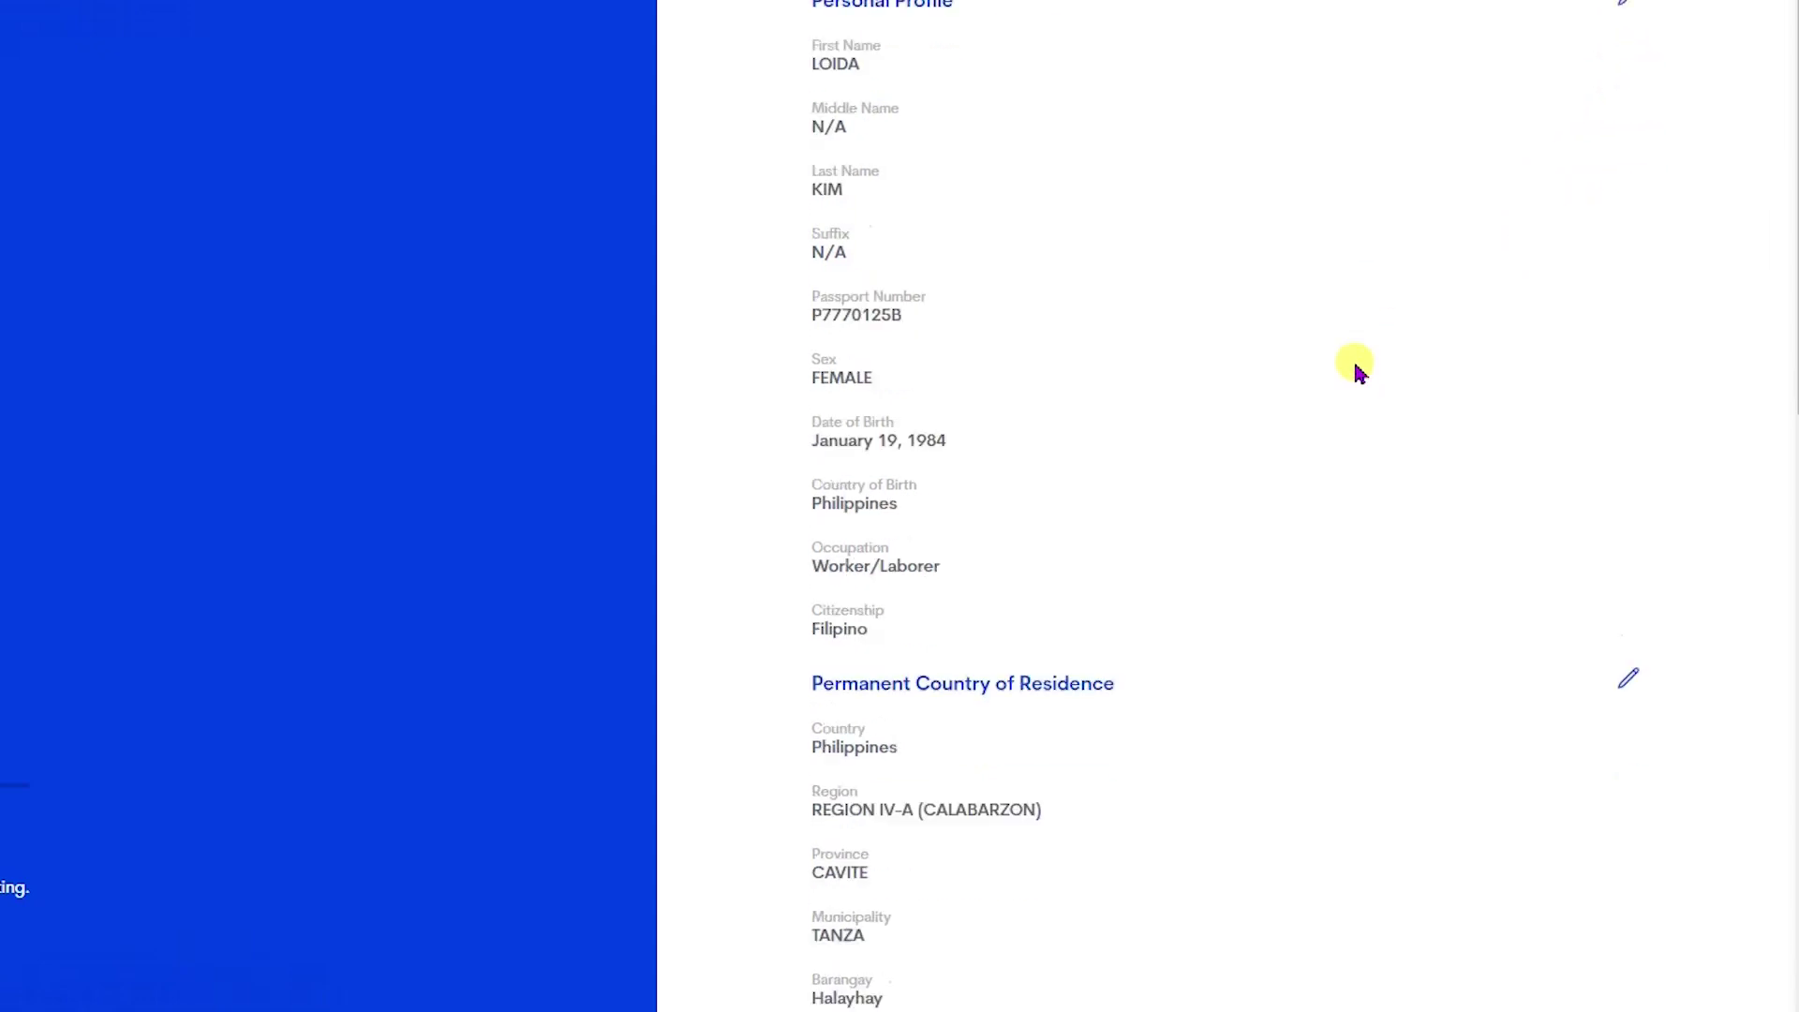
scroll(1356, 370, down, 9)
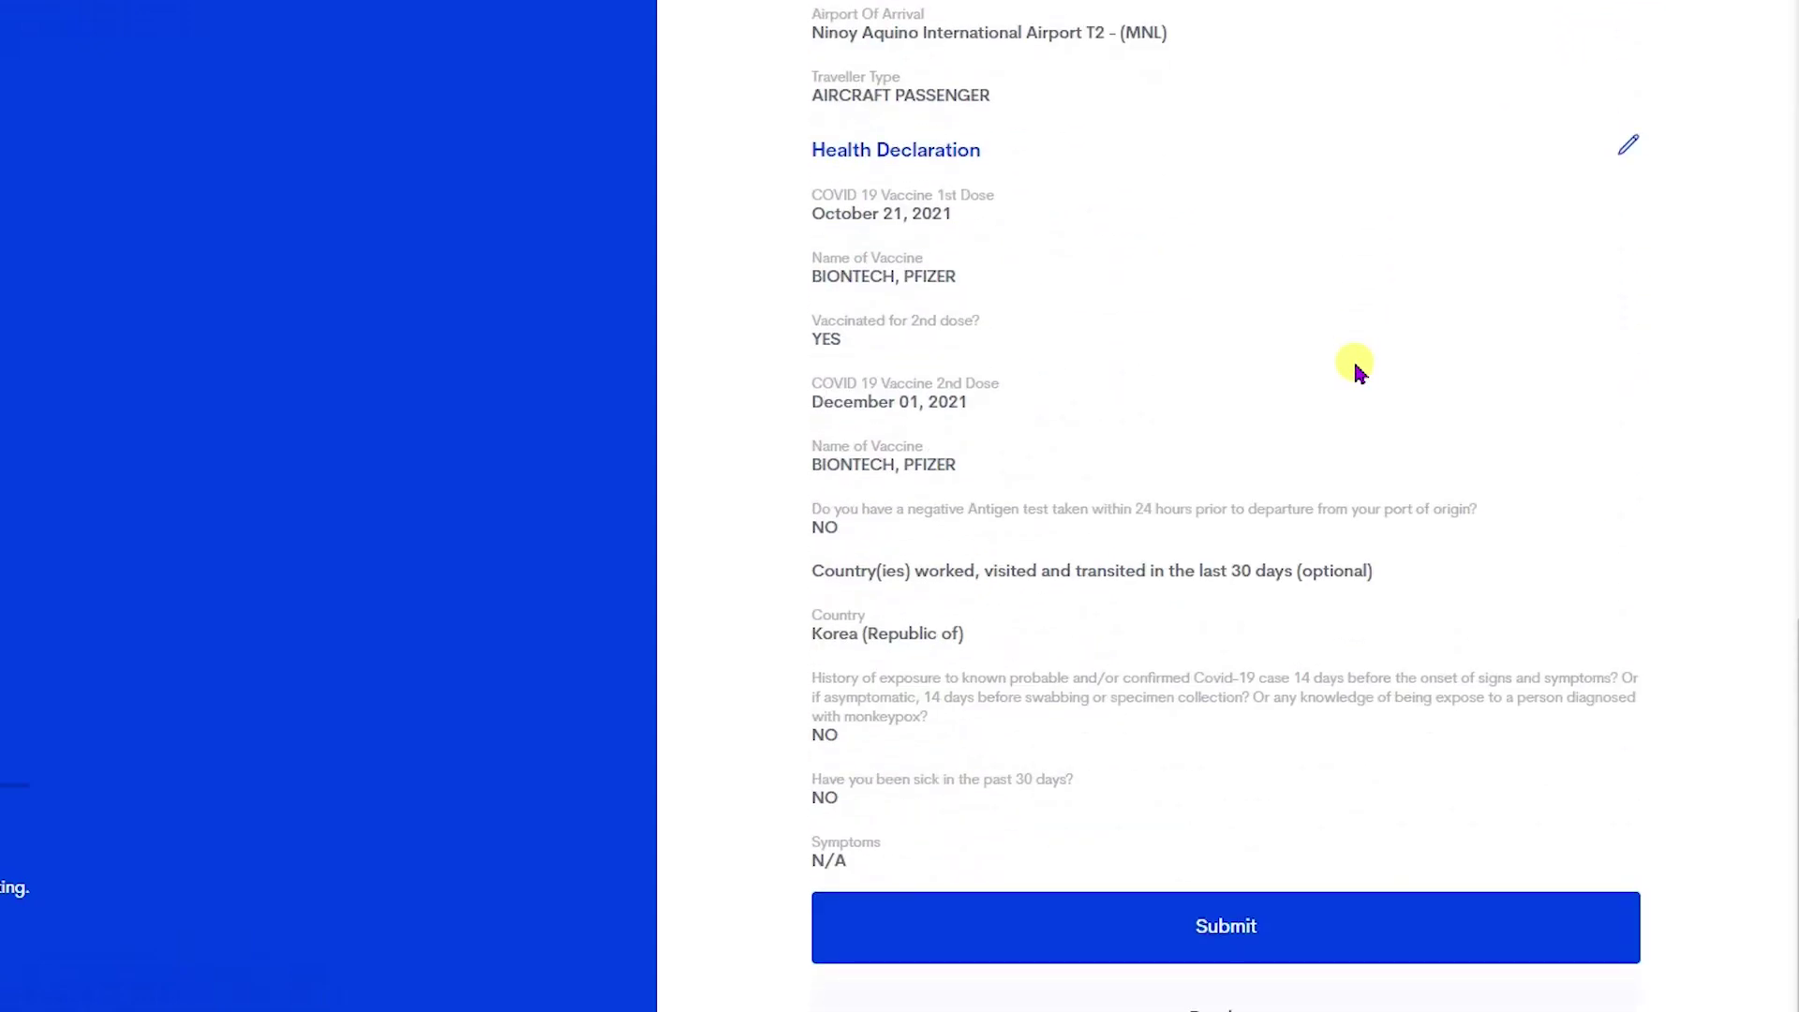
- Submit the registration from the Summary page
click(1332, 948)
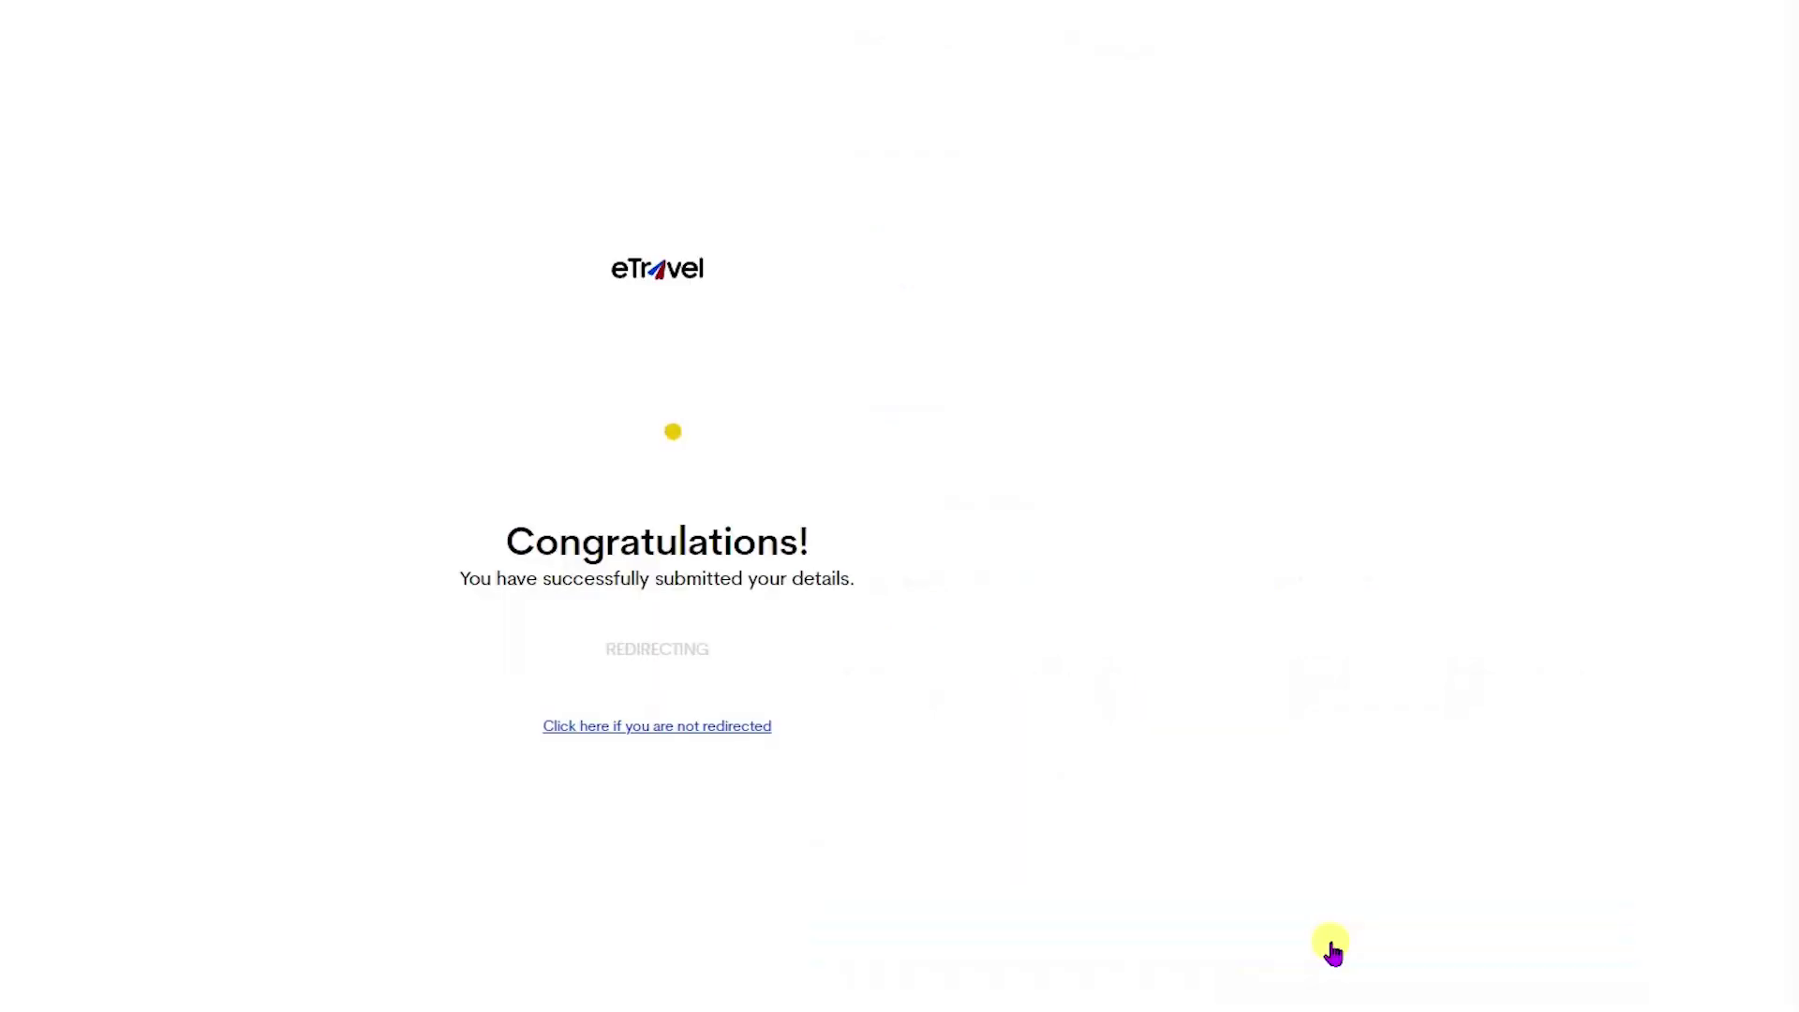